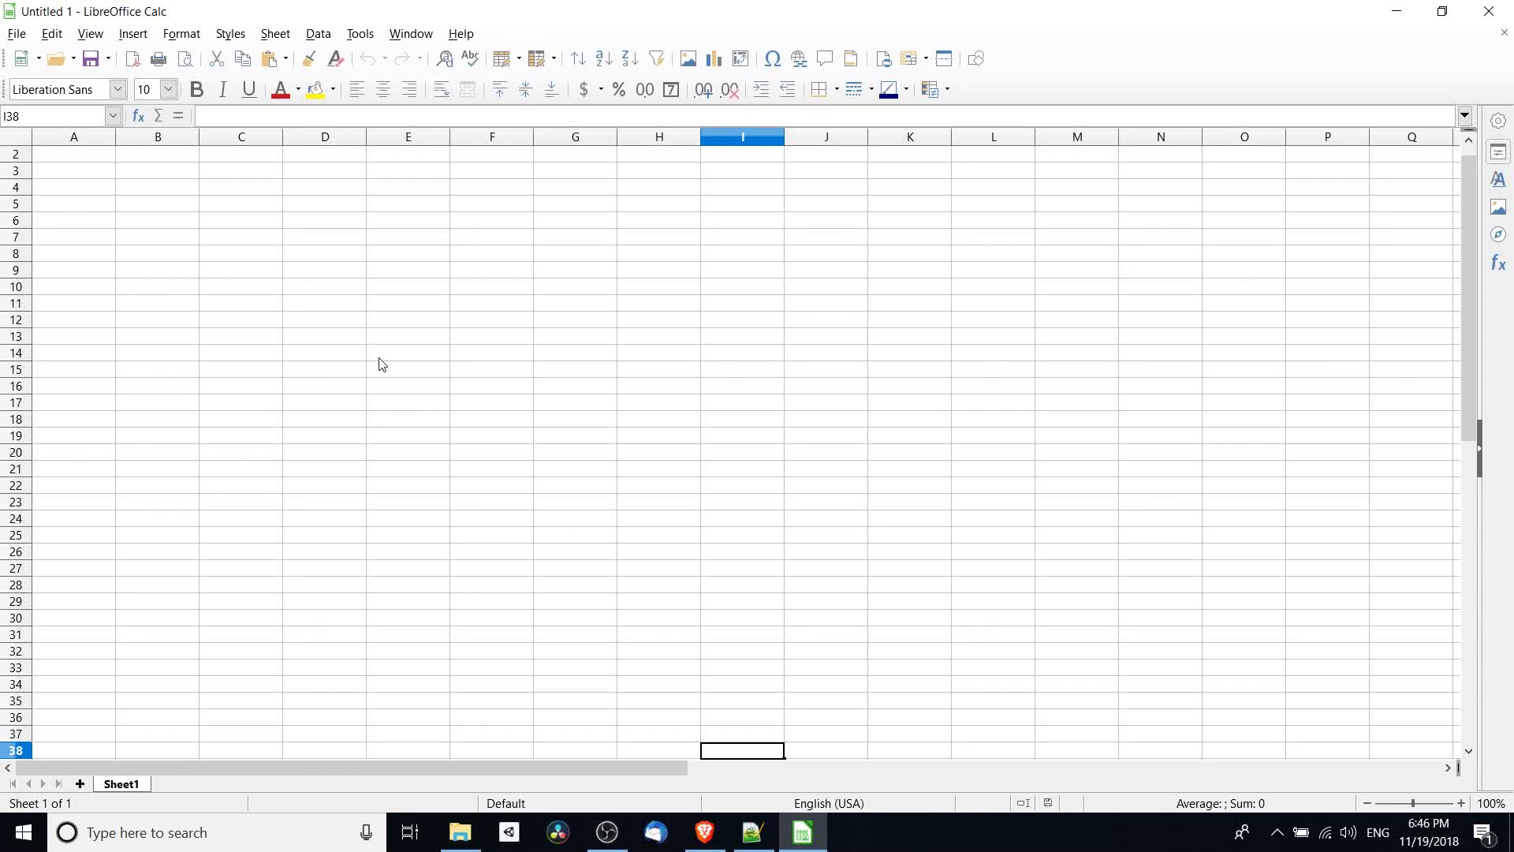
pyautogui.click(168, 171)
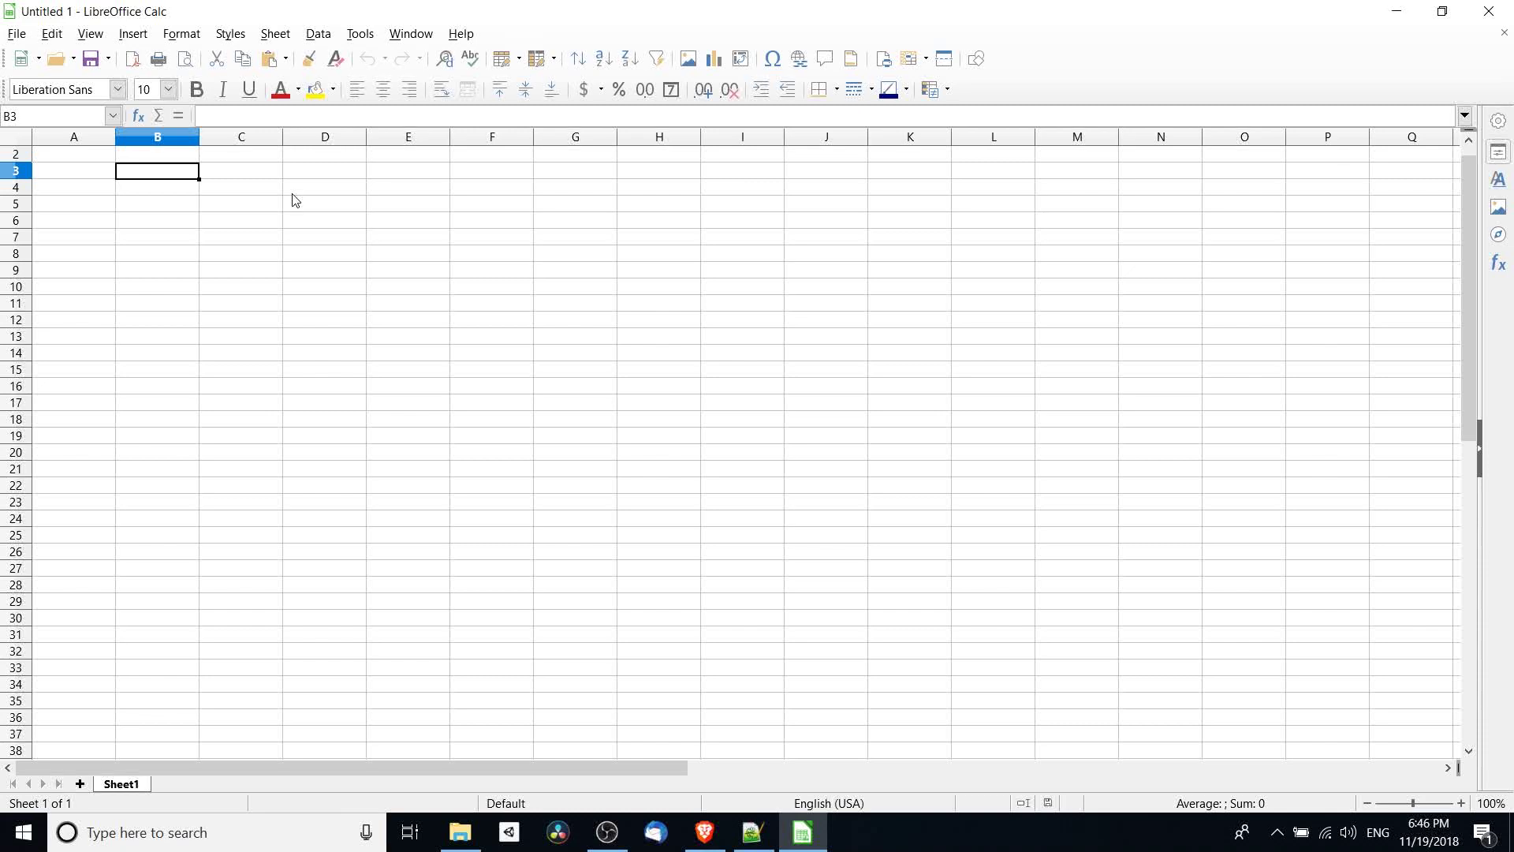
pyautogui.click(158, 157)
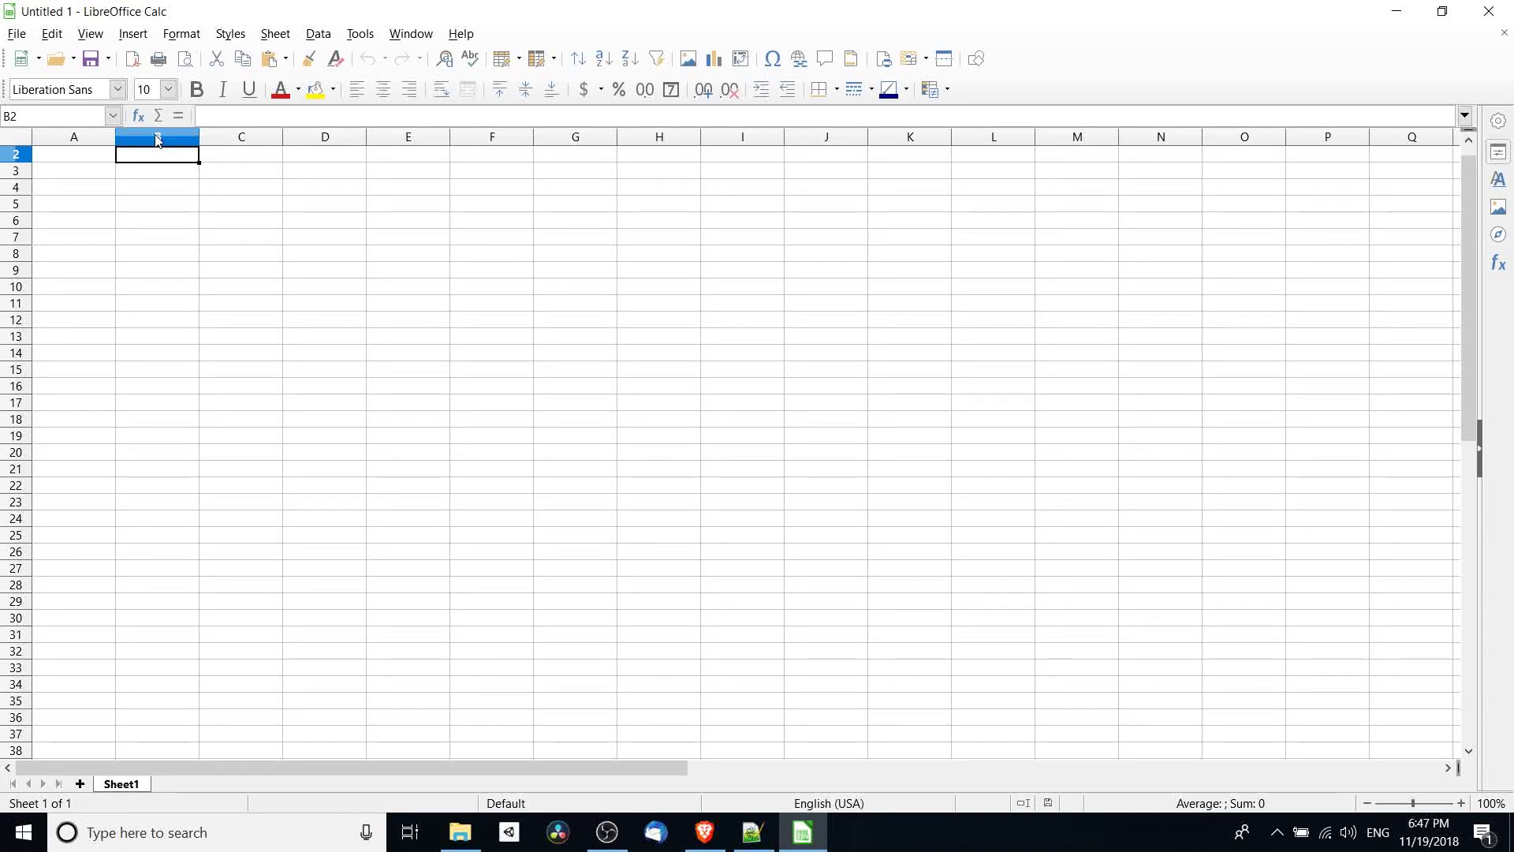
pyautogui.click(156, 133)
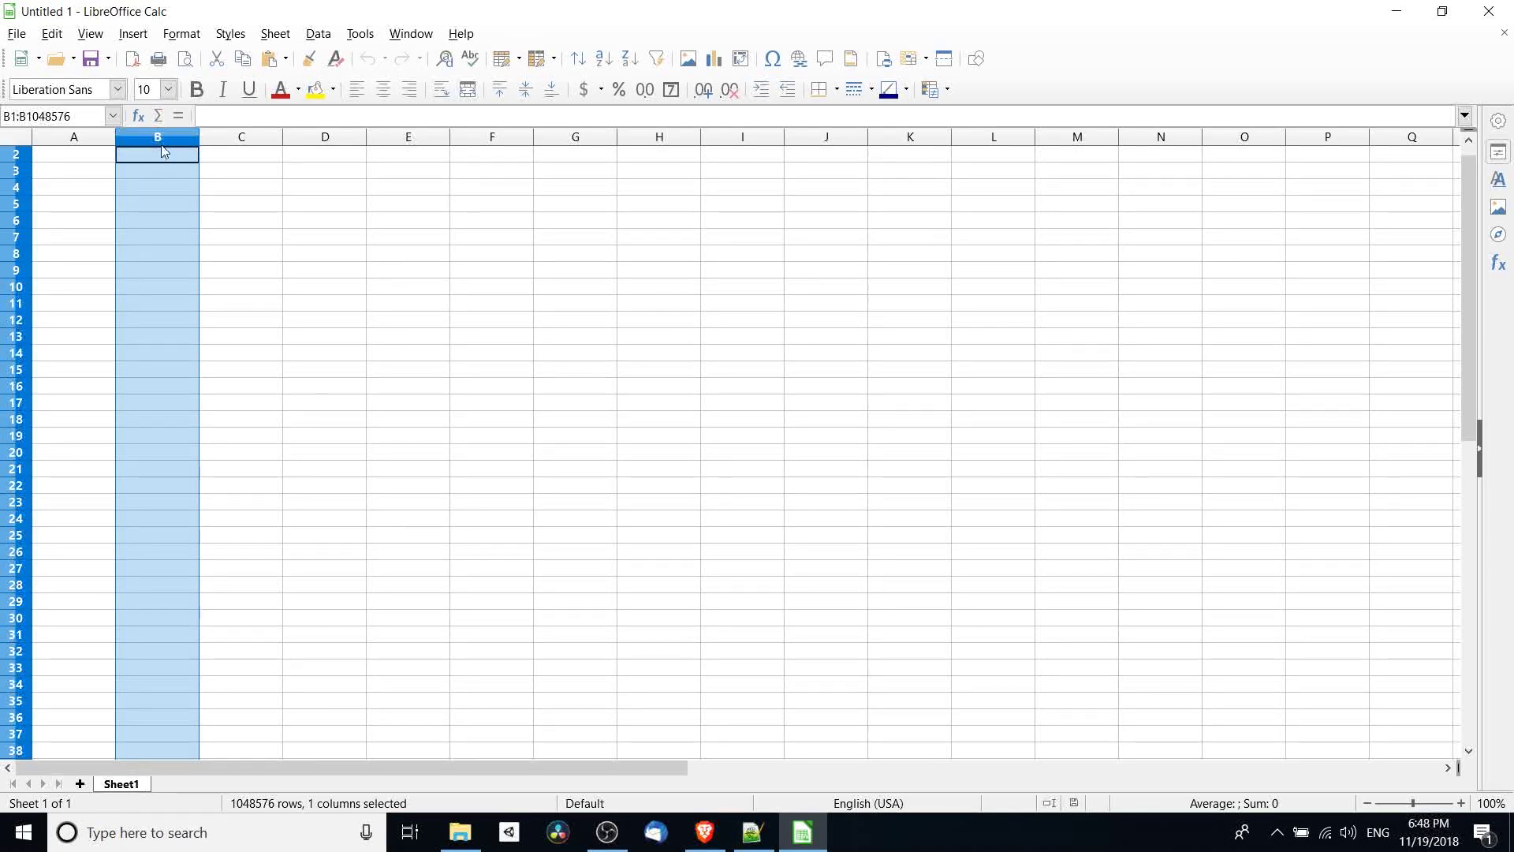
pyautogui.click(145, 253)
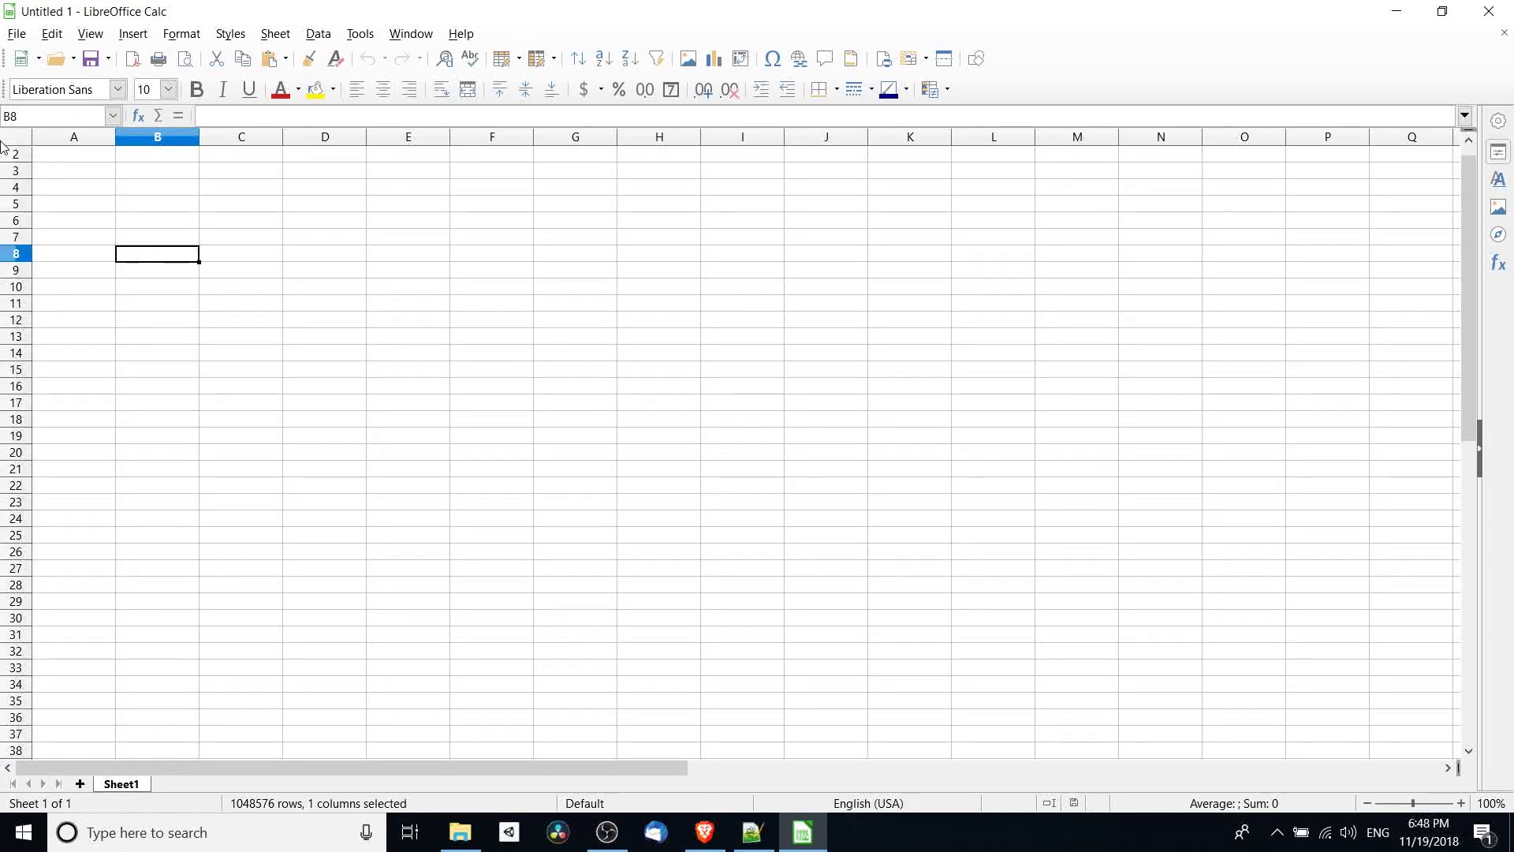
# Enter the column header Date in cell B1.
pyautogui.click(150, 156)
pyautogui.scroll(1, 179, 175)
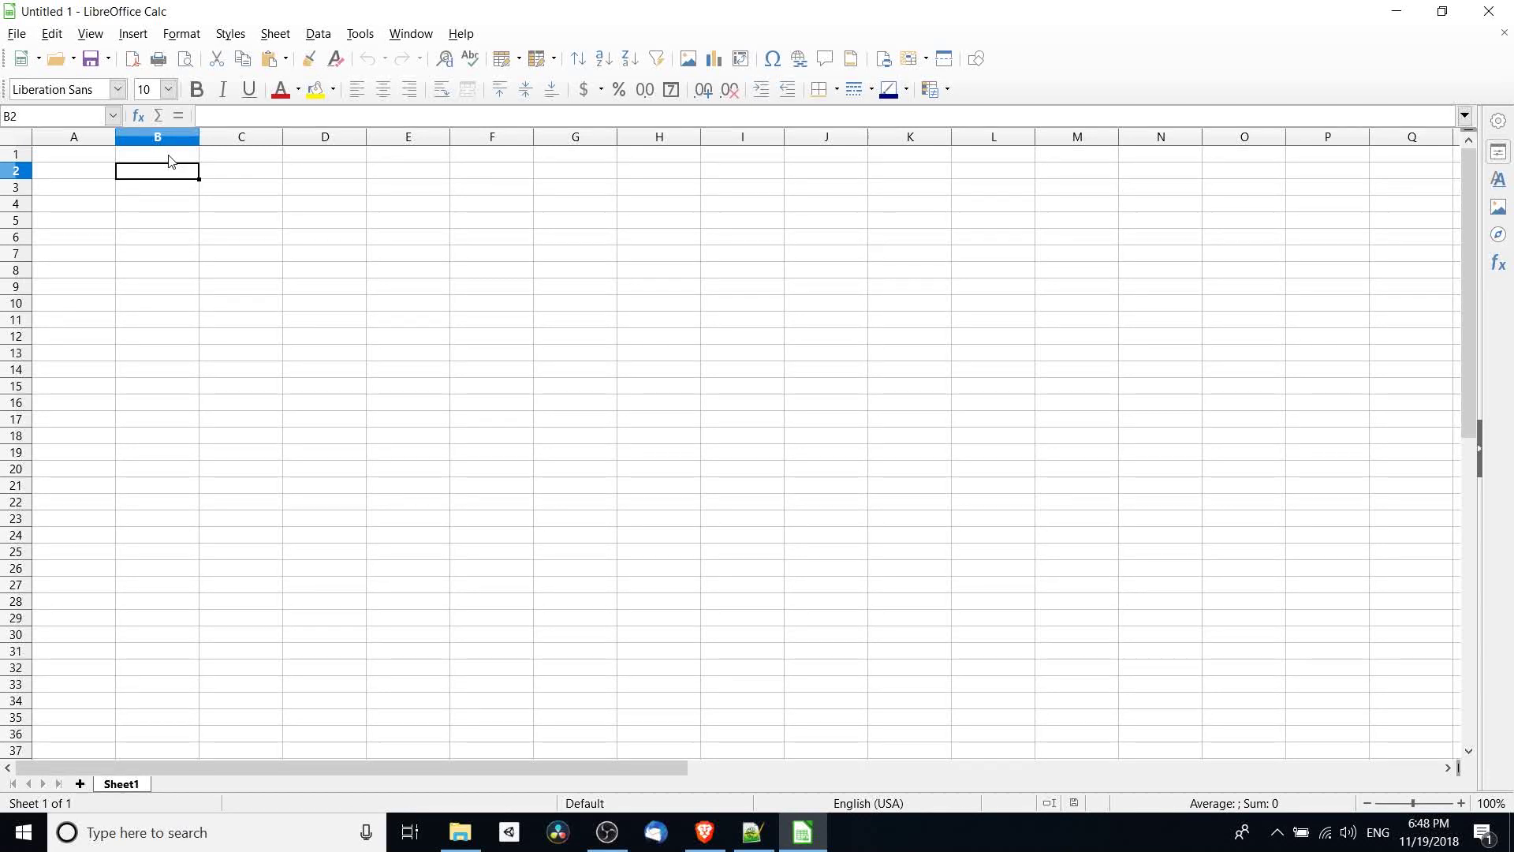
pyautogui.click(171, 161)
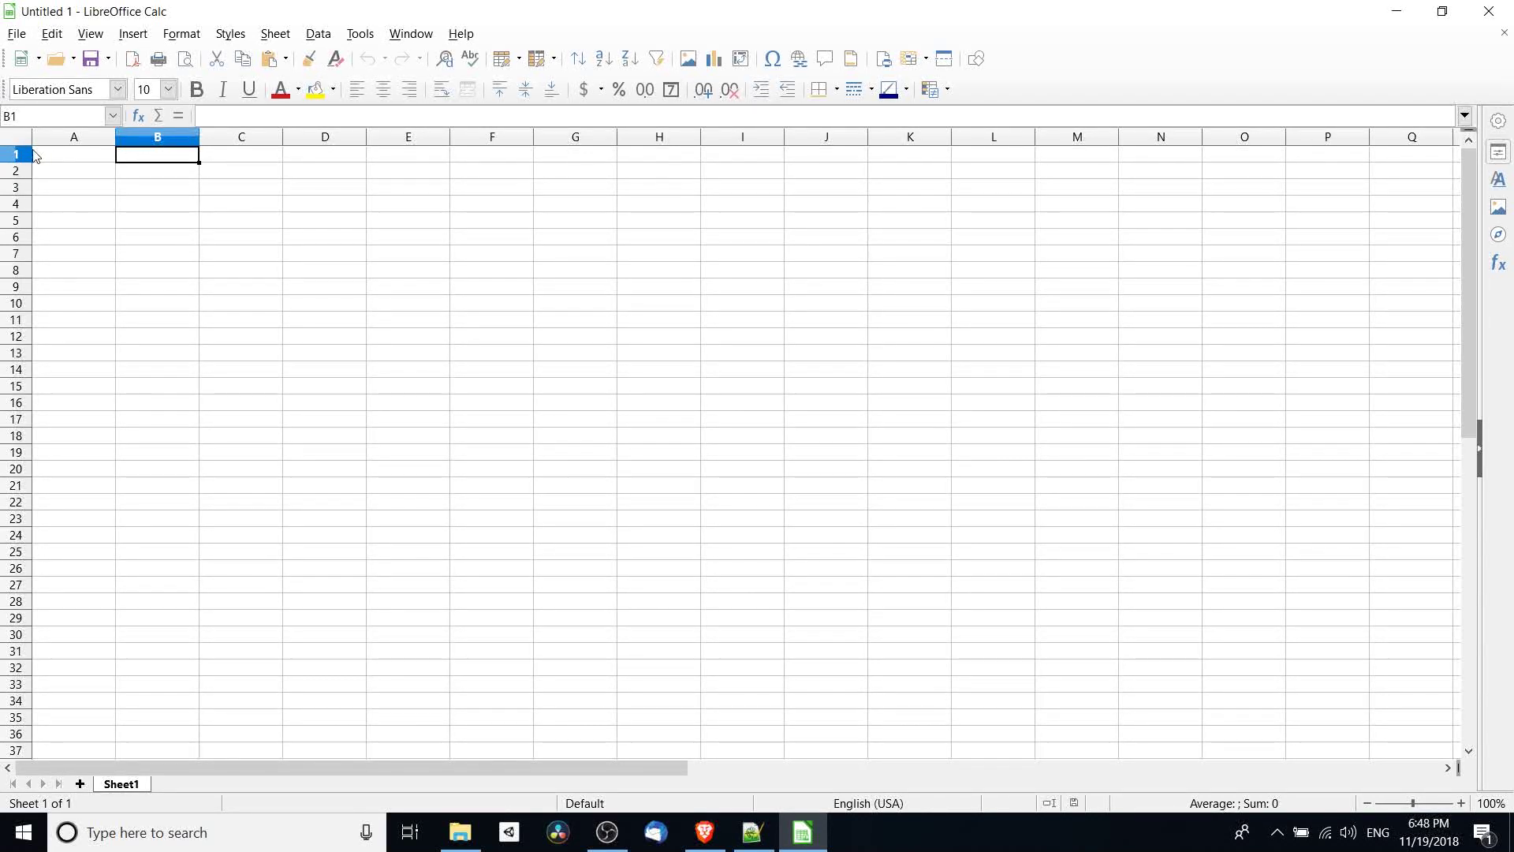
pyautogui.doubleClick(155, 158)
pyautogui.write('Date')
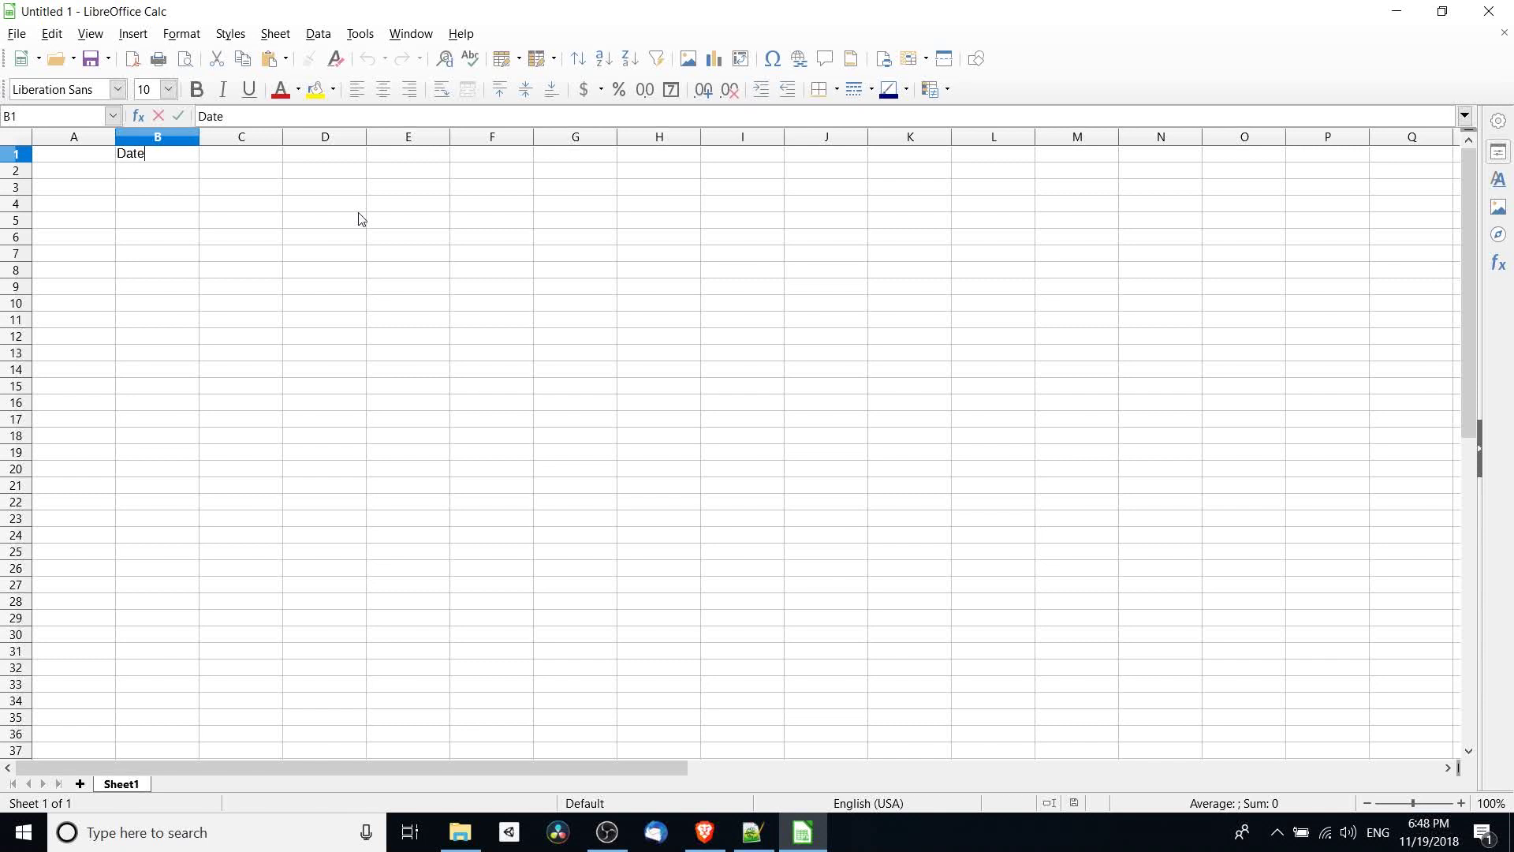
pyautogui.press('Return')
# Enter the column header Spent ($) in cell C1.
pyautogui.click(160, 164)
pyautogui.click(207, 158)
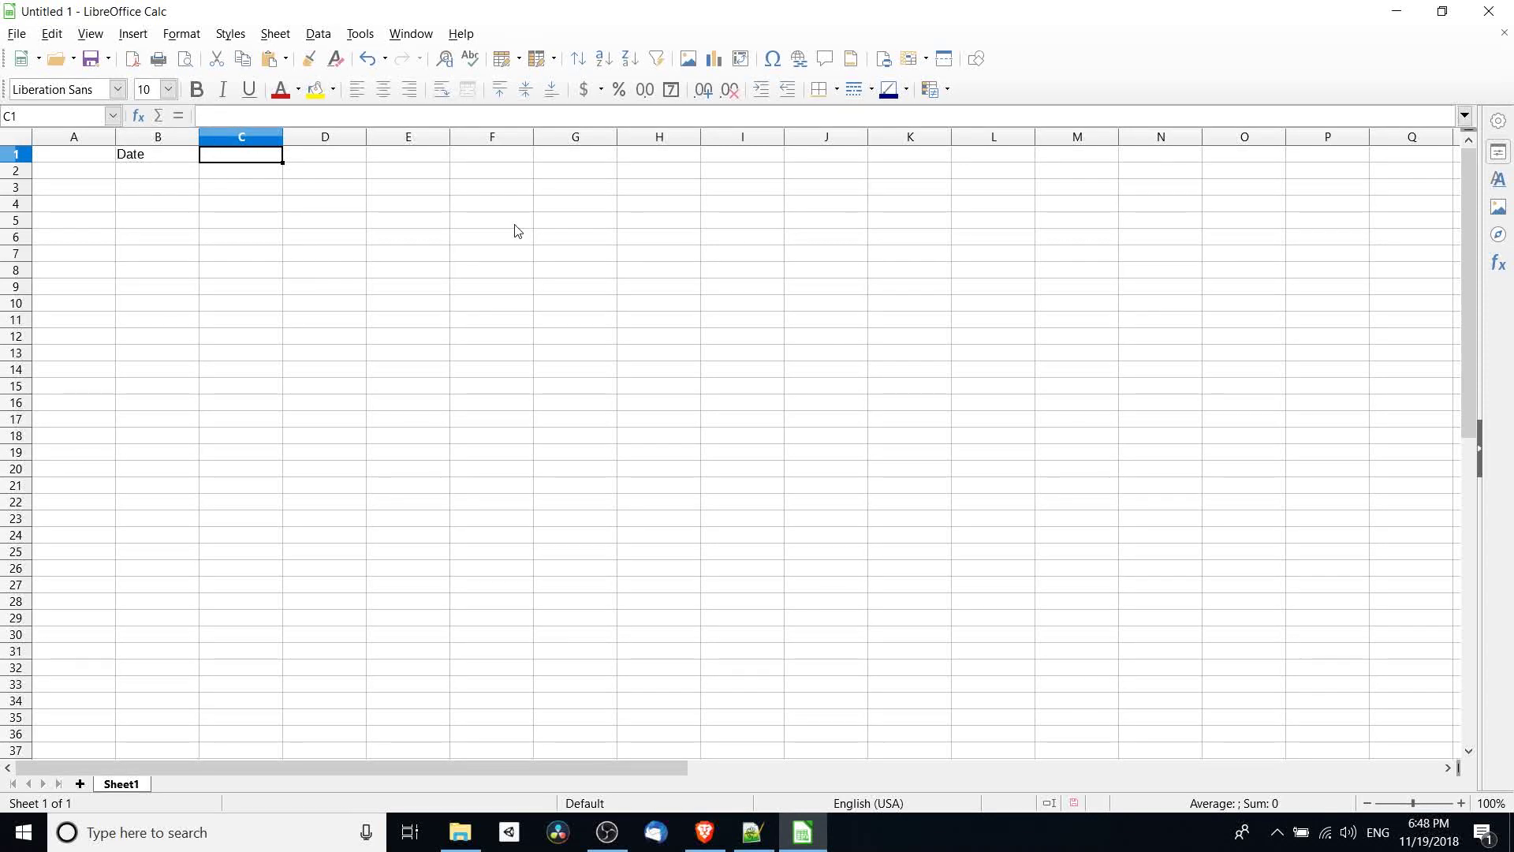
pyautogui.write('Spent')
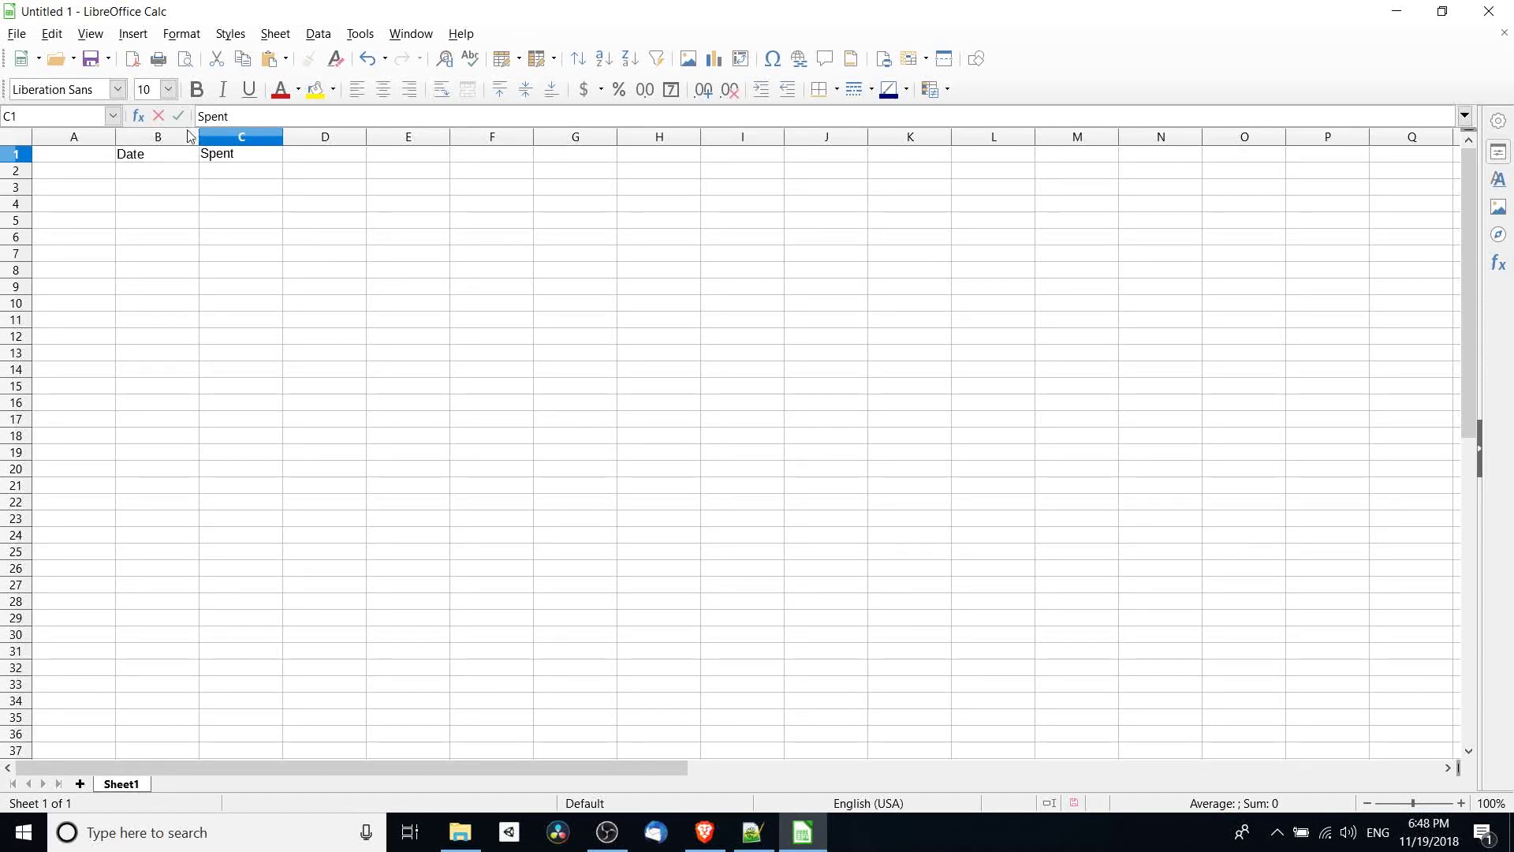
pyautogui.write(' ($)')
pyautogui.press('Return')
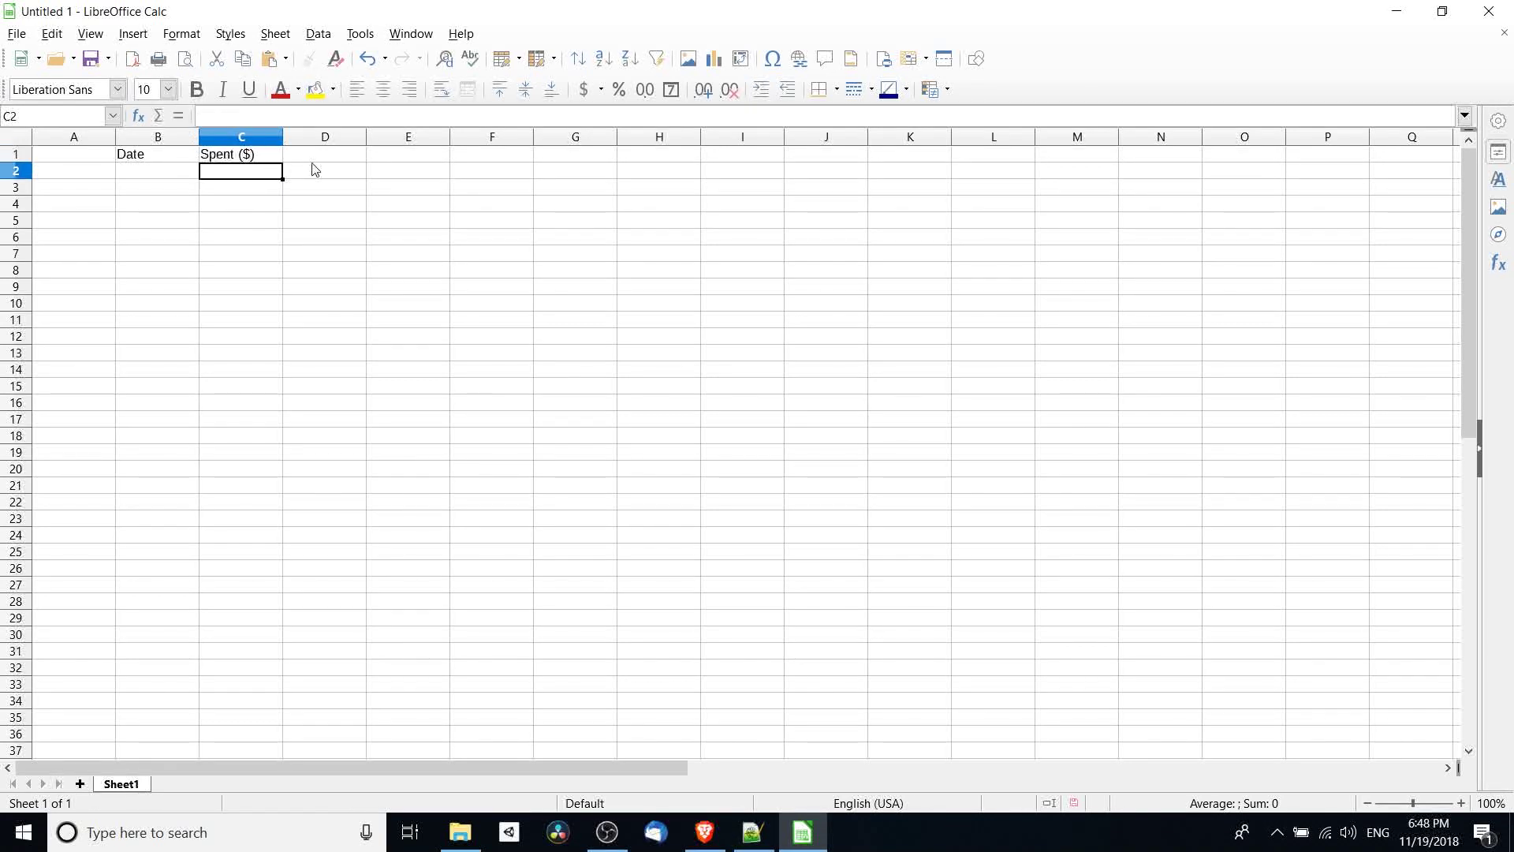
# Enter the column header Person in cell D1 and the header Purpose in cell A1.
pyautogui.click(329, 155)
pyautogui.doubleClick(350, 153)
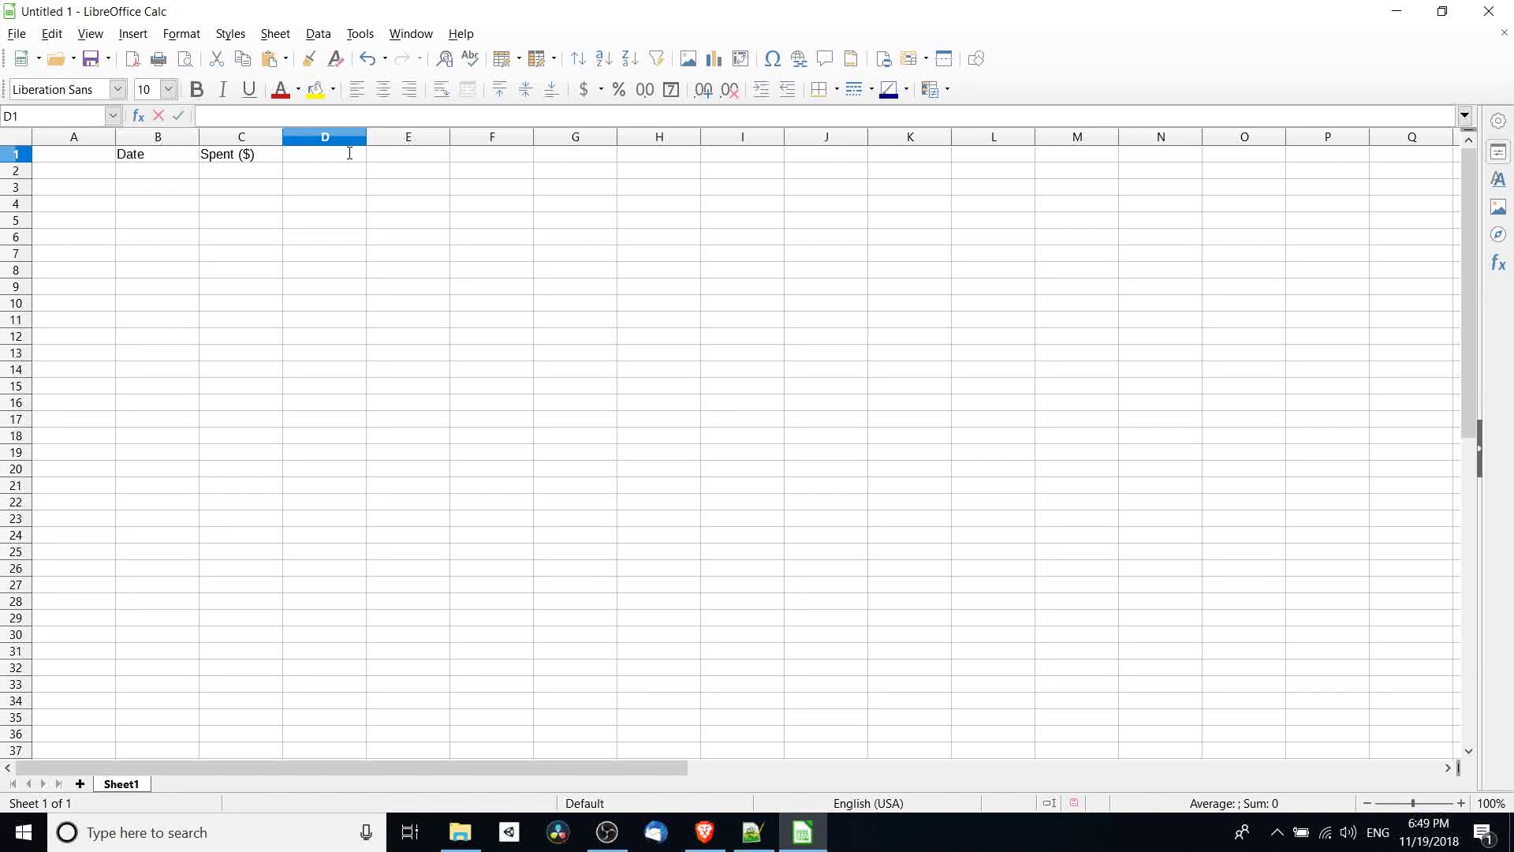
pyautogui.write('Peso')
pyautogui.press('BackSpace')
pyautogui.press('BackSpace')
pyautogui.press('BackSpace')
pyautogui.write('erson')
pyautogui.click(397, 158)
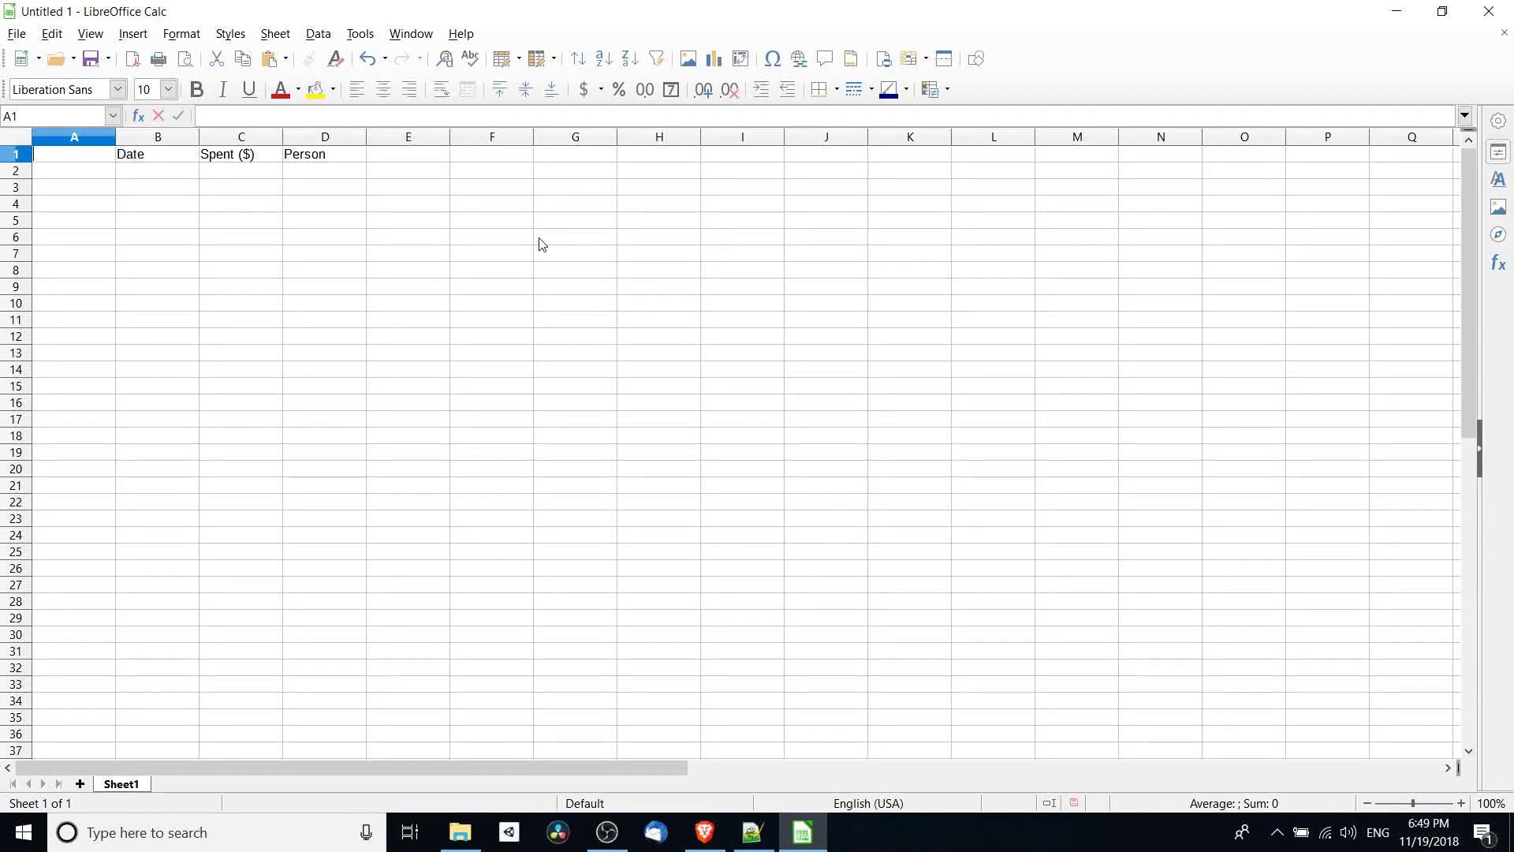
pyautogui.write('Purpose')
# Make the header cells A1:D1 bold.
pyautogui.moveTo(55, 155); pyautogui.dragTo(315, 410)
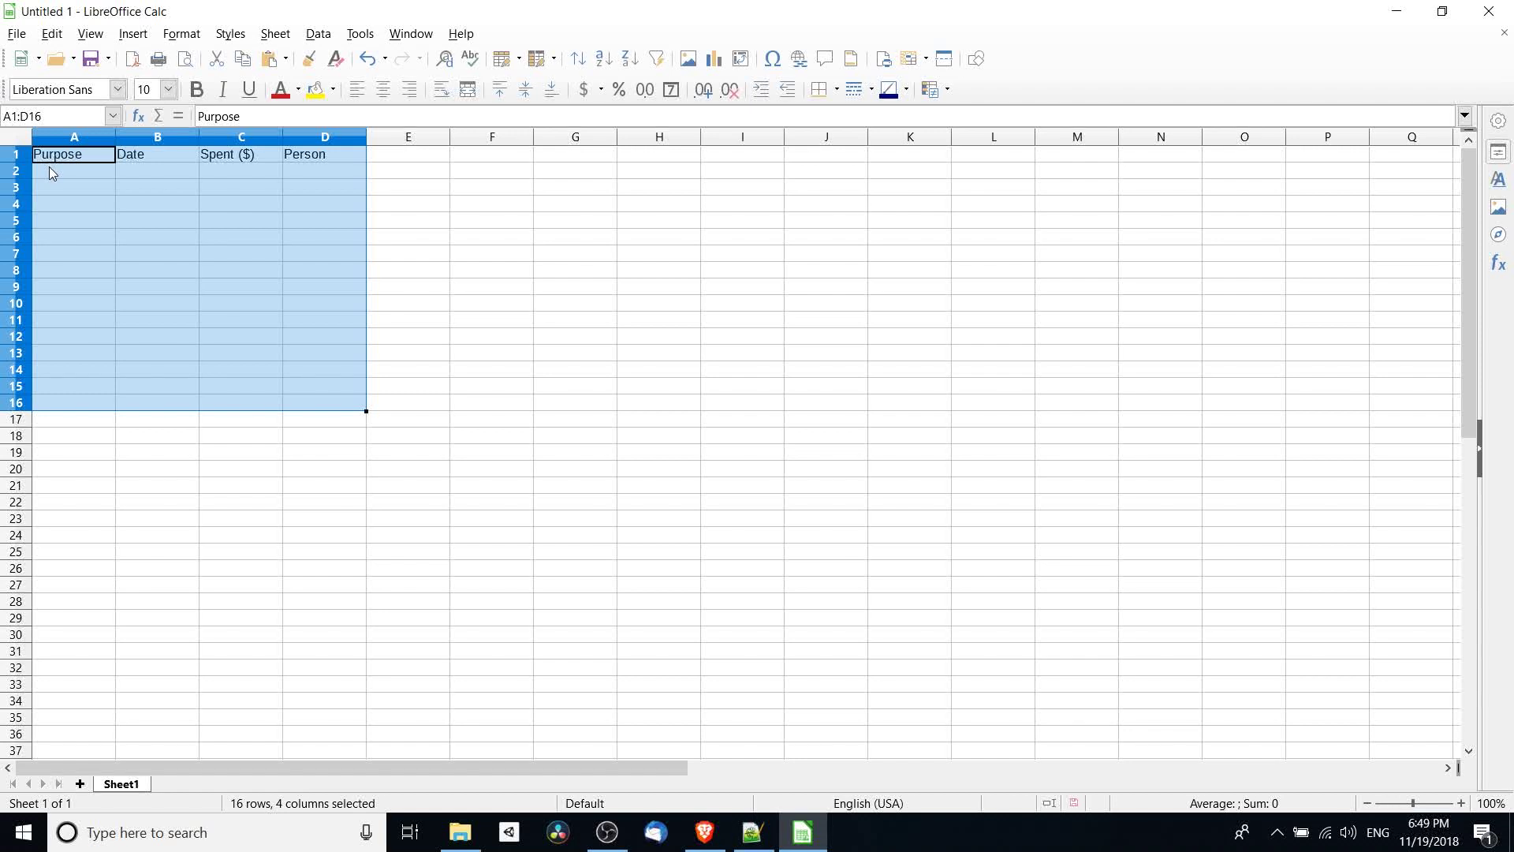
pyautogui.moveTo(49, 155); pyautogui.dragTo(317, 156)
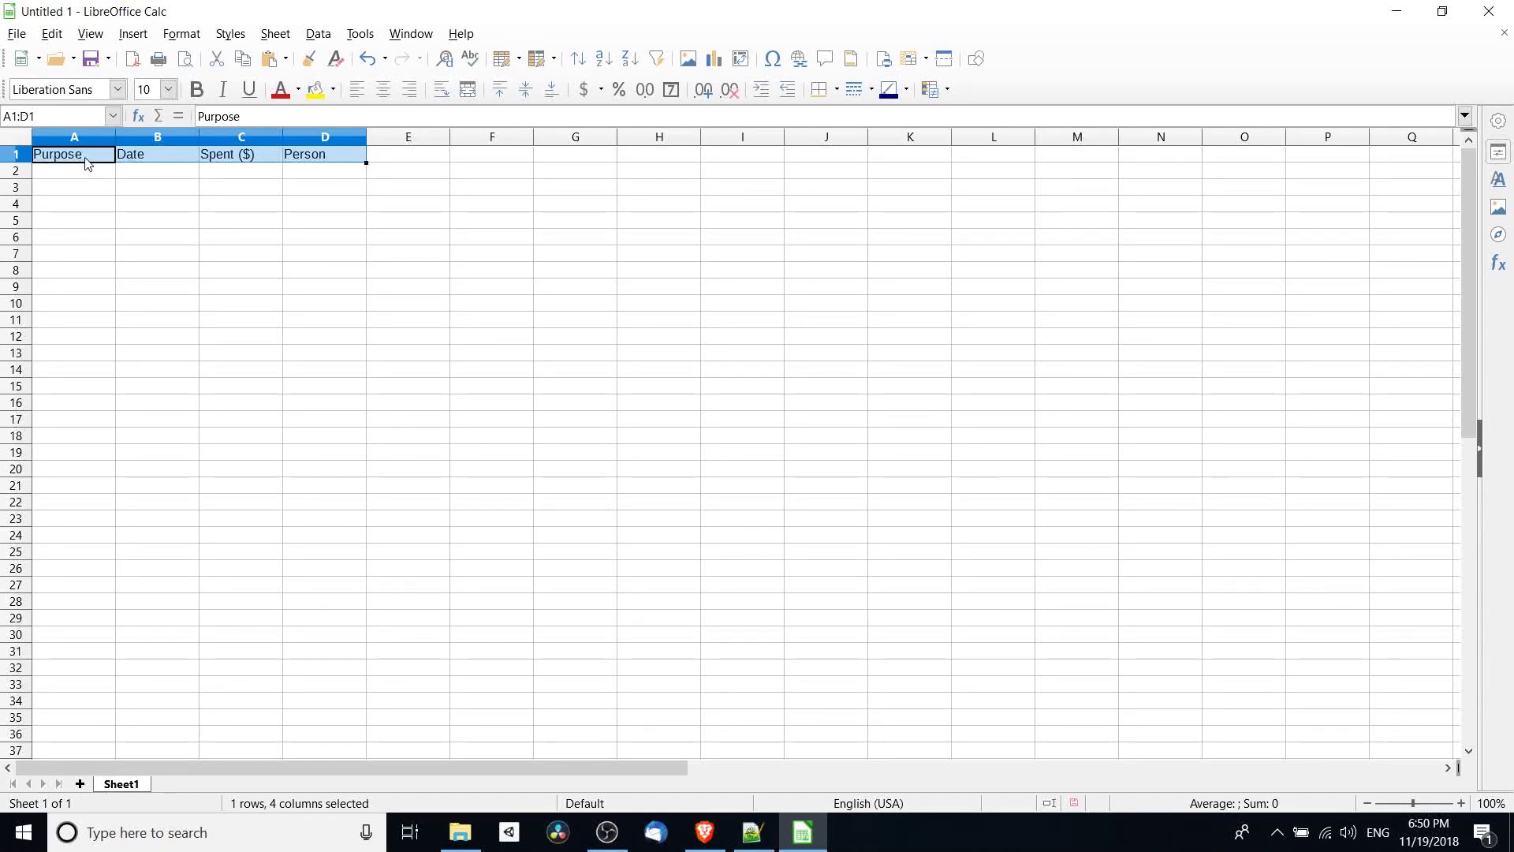
pyautogui.click(88, 162)
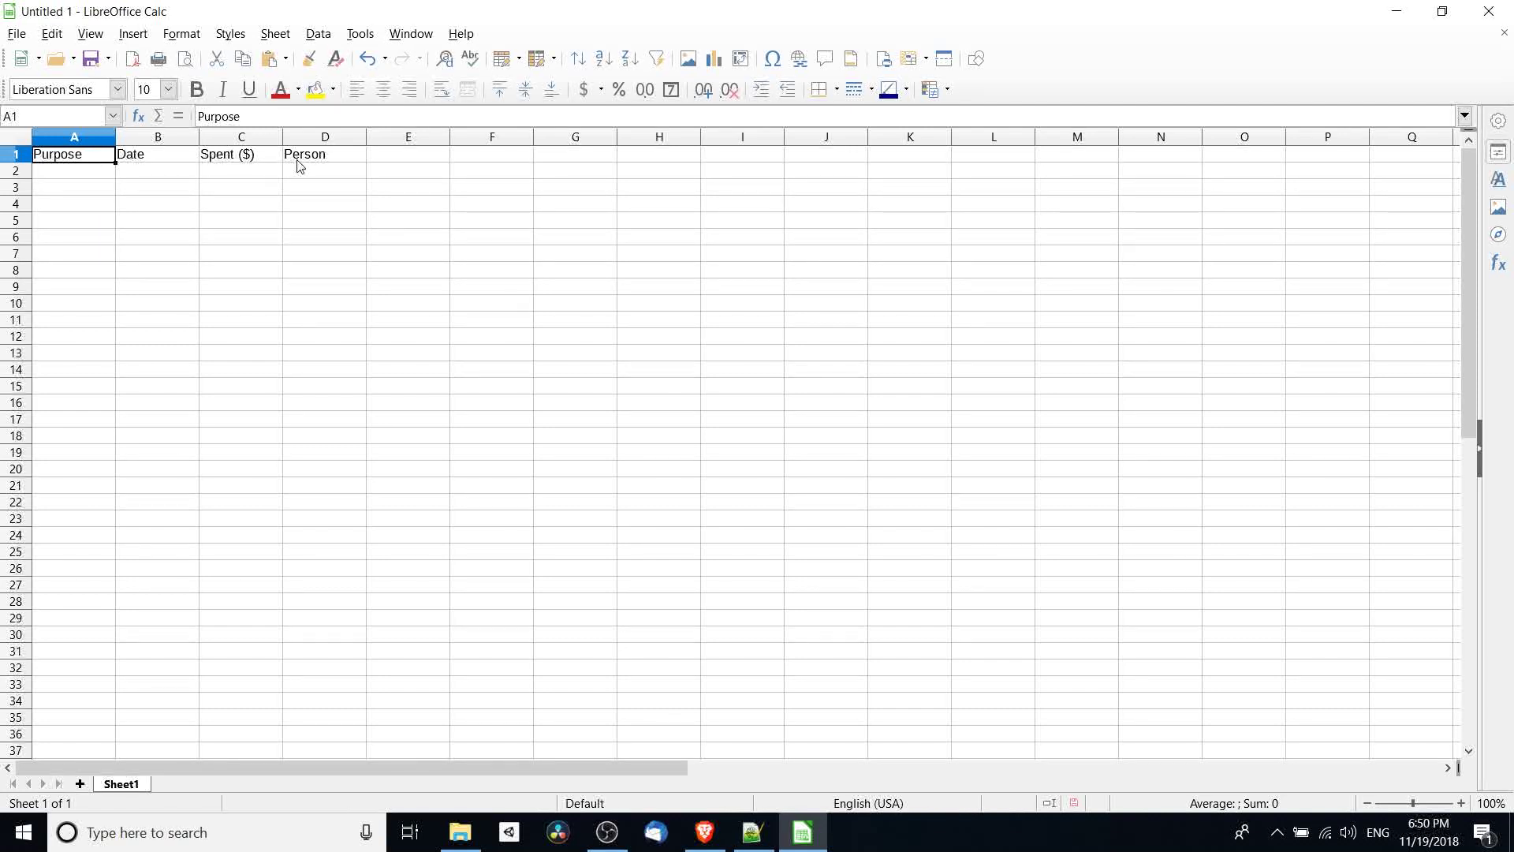
pyautogui.keyDown('shift'); pyautogui.click(321, 162); pyautogui.keyUp('shift')
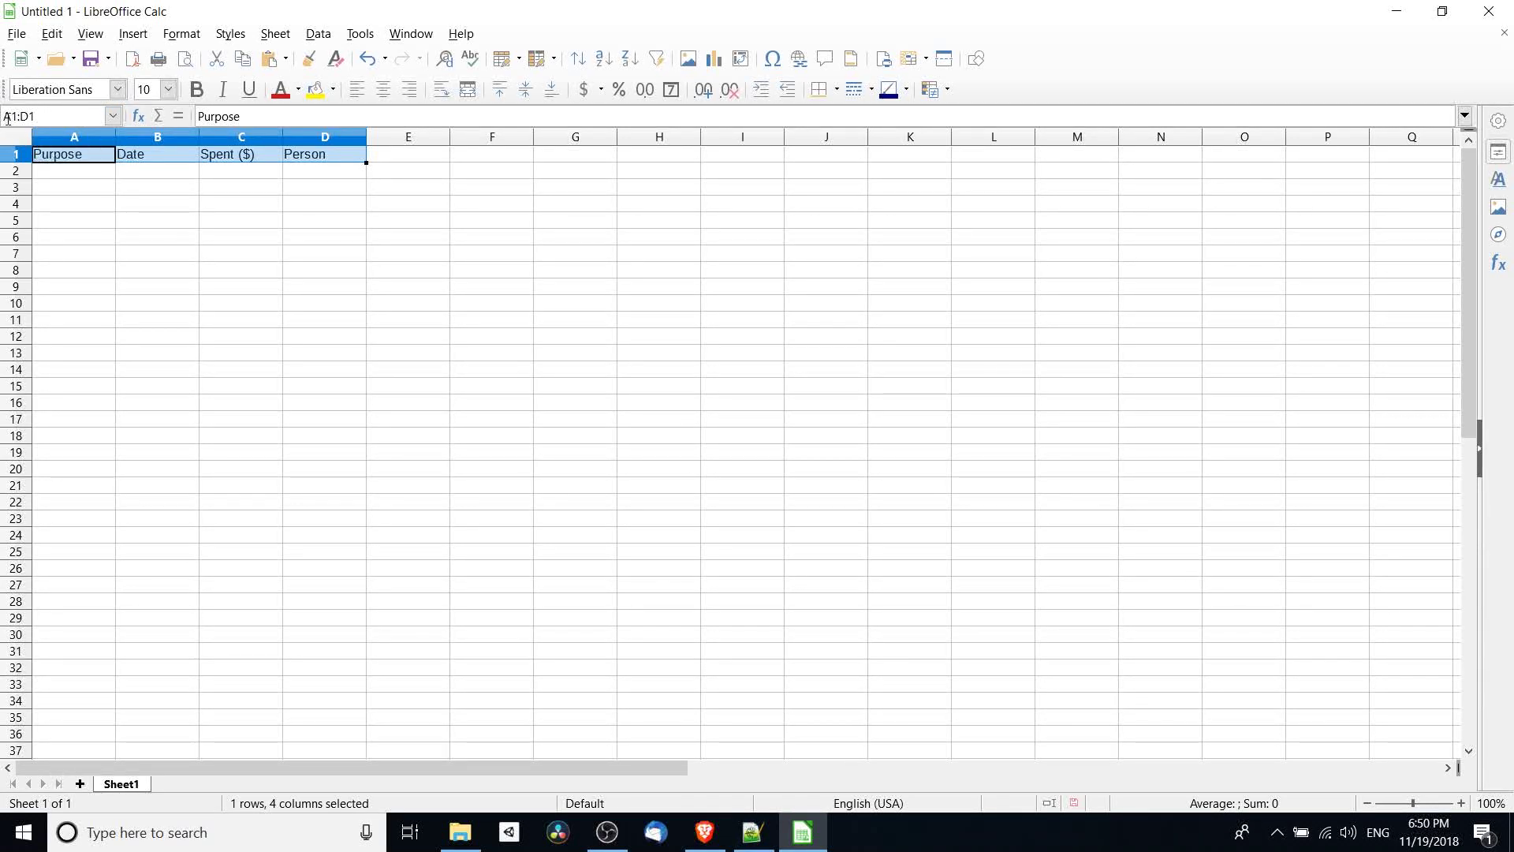
pyautogui.hotkey('ctrl', 'b')
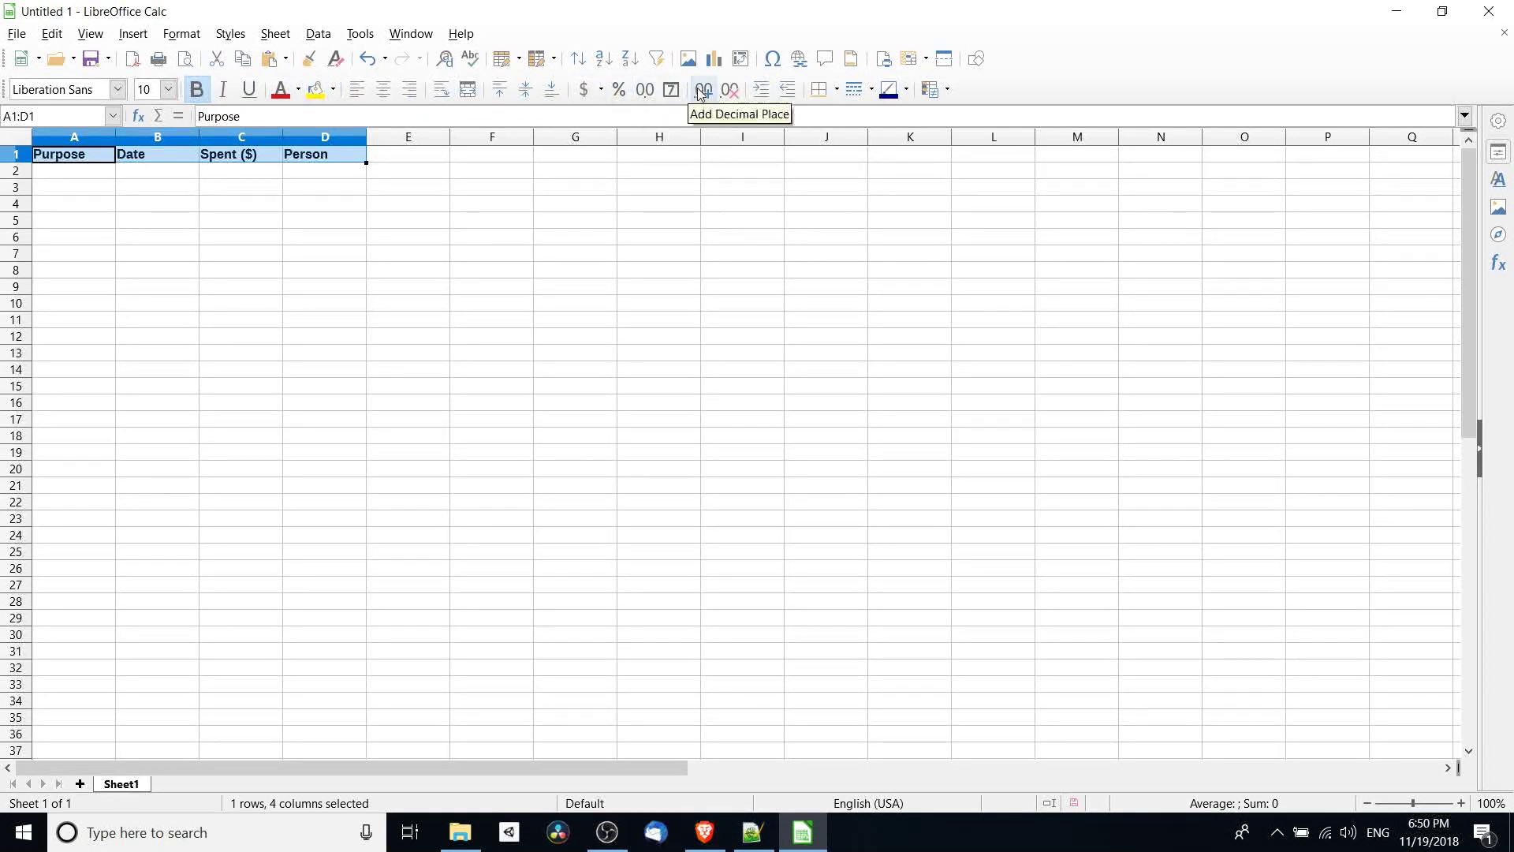
# Fill row 2 with the purpose Buy Groceries, the date 11/19/2018, the amount 50.54 and the person's first name.
pyautogui.click(91, 171)
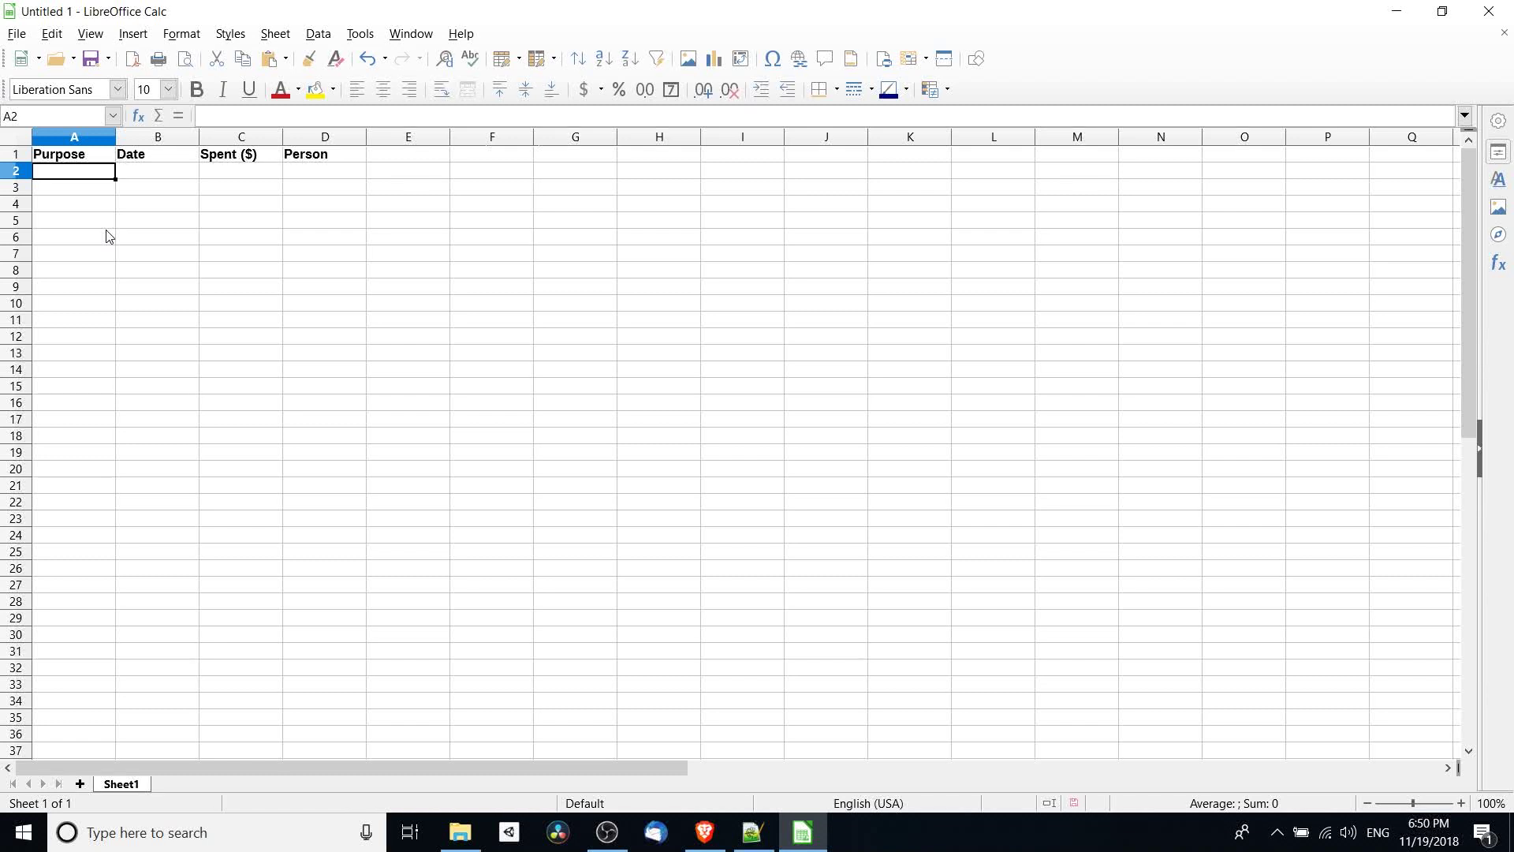
pyautogui.write('Buy Groceries')
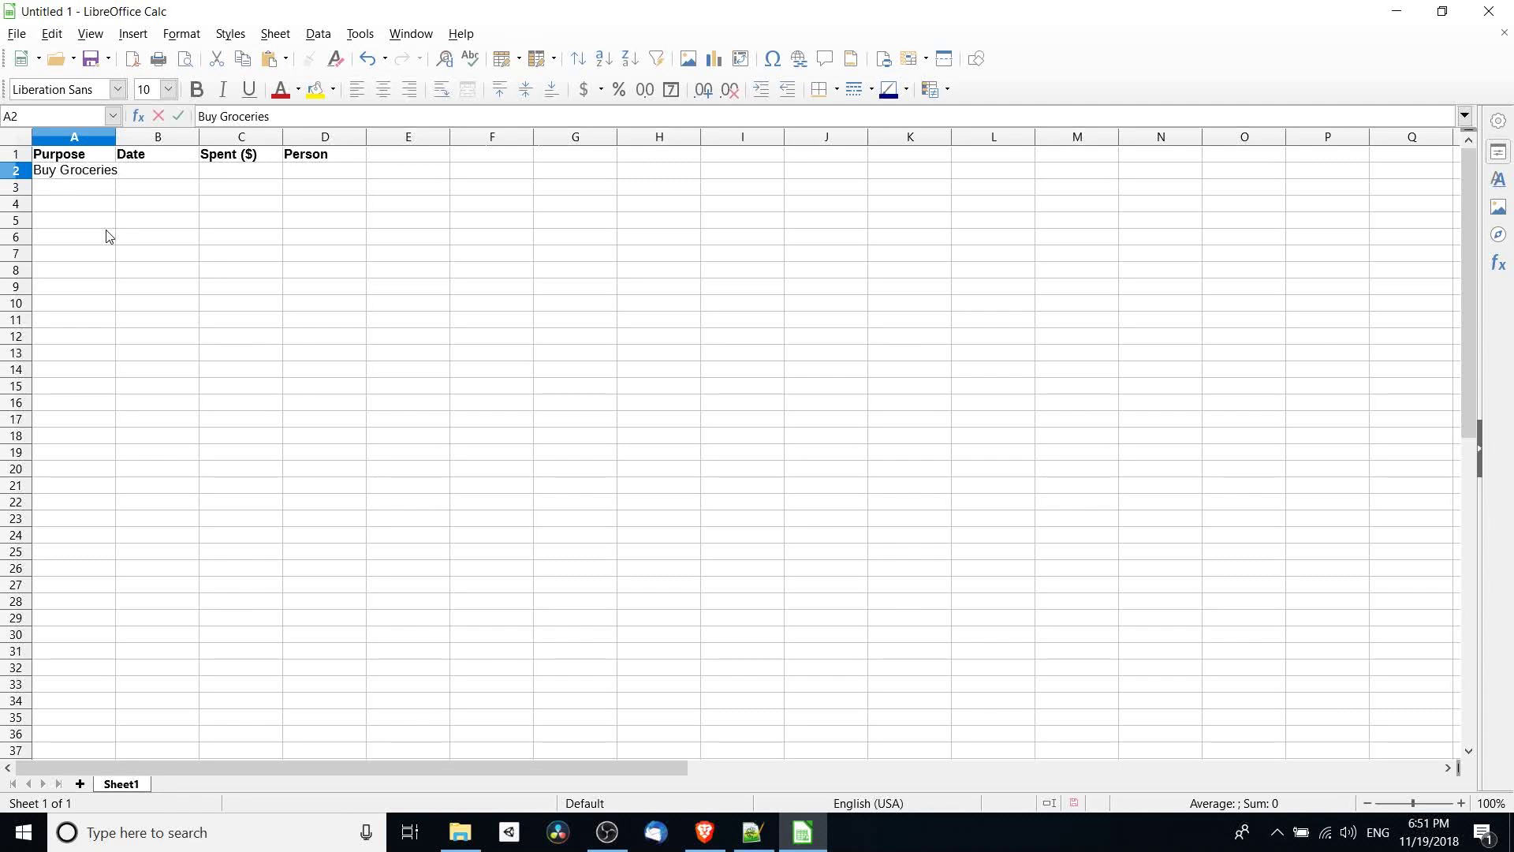
pyautogui.press('Tab')
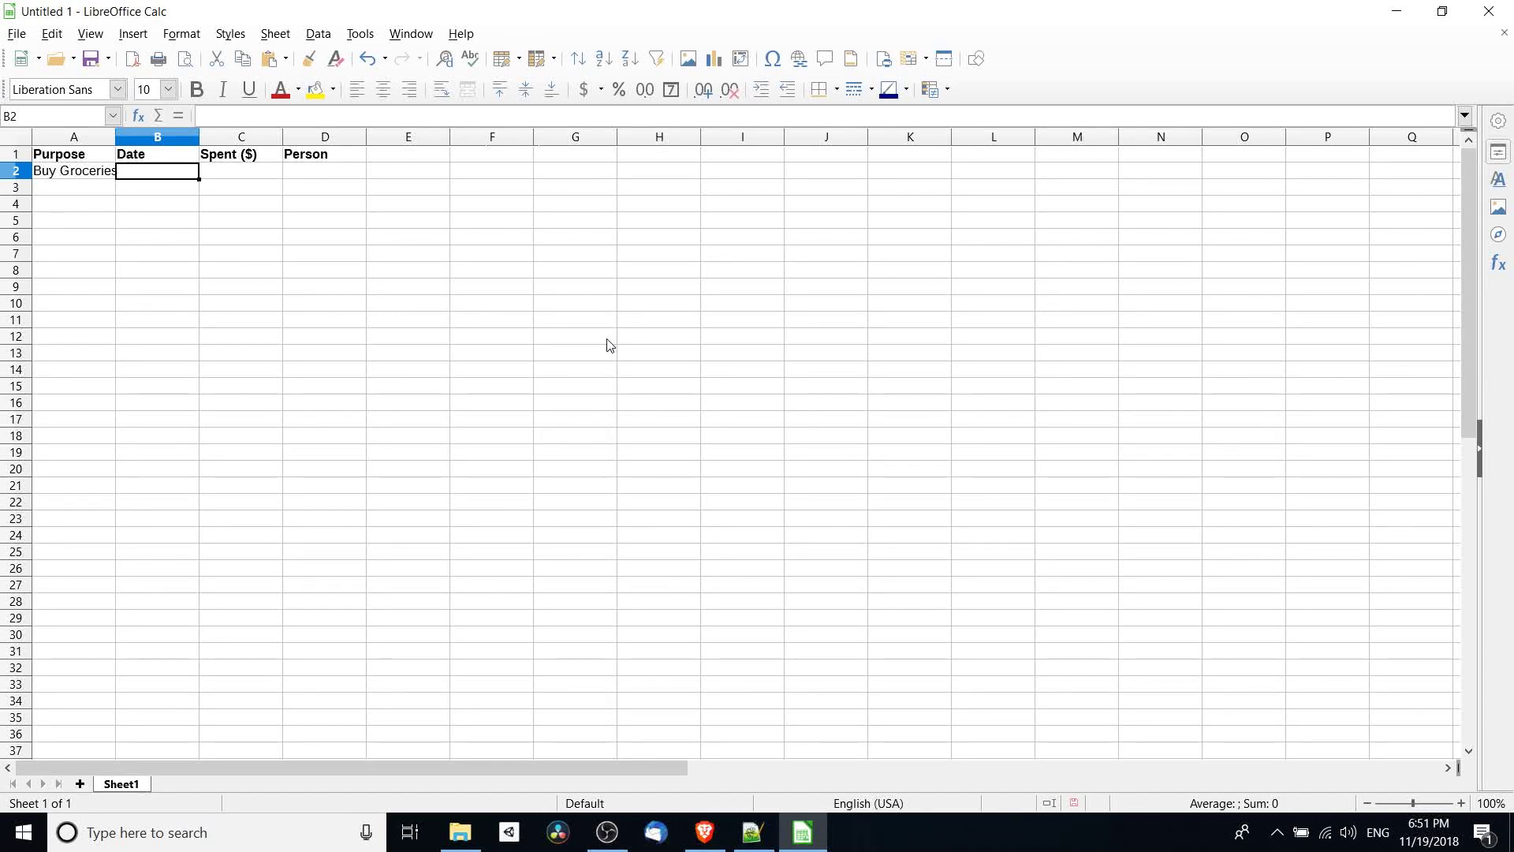
pyautogui.write('11/19/20')
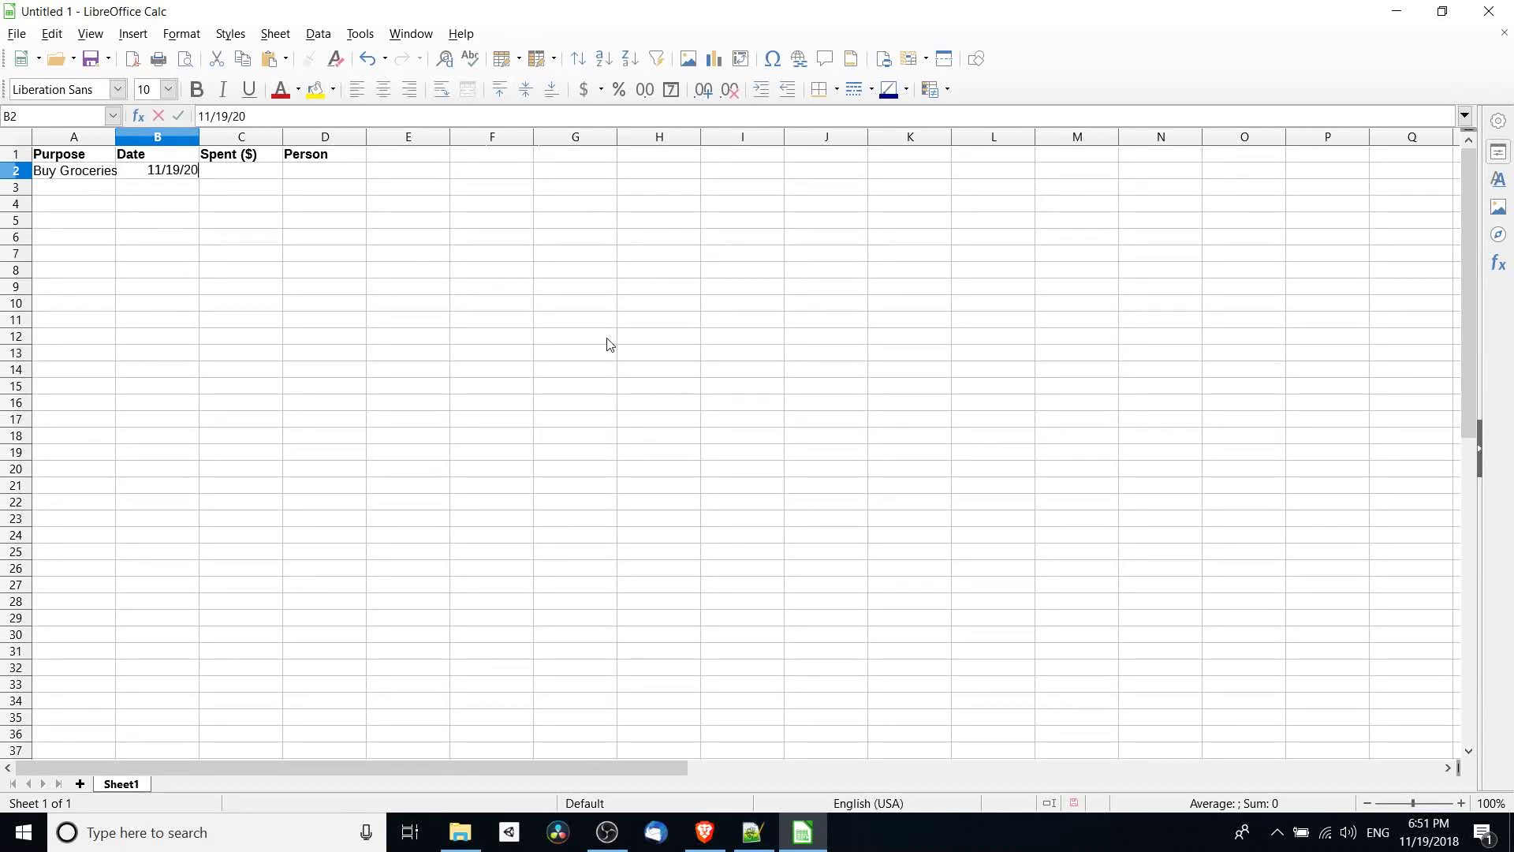
pyautogui.write('18')
pyautogui.press('Tab')
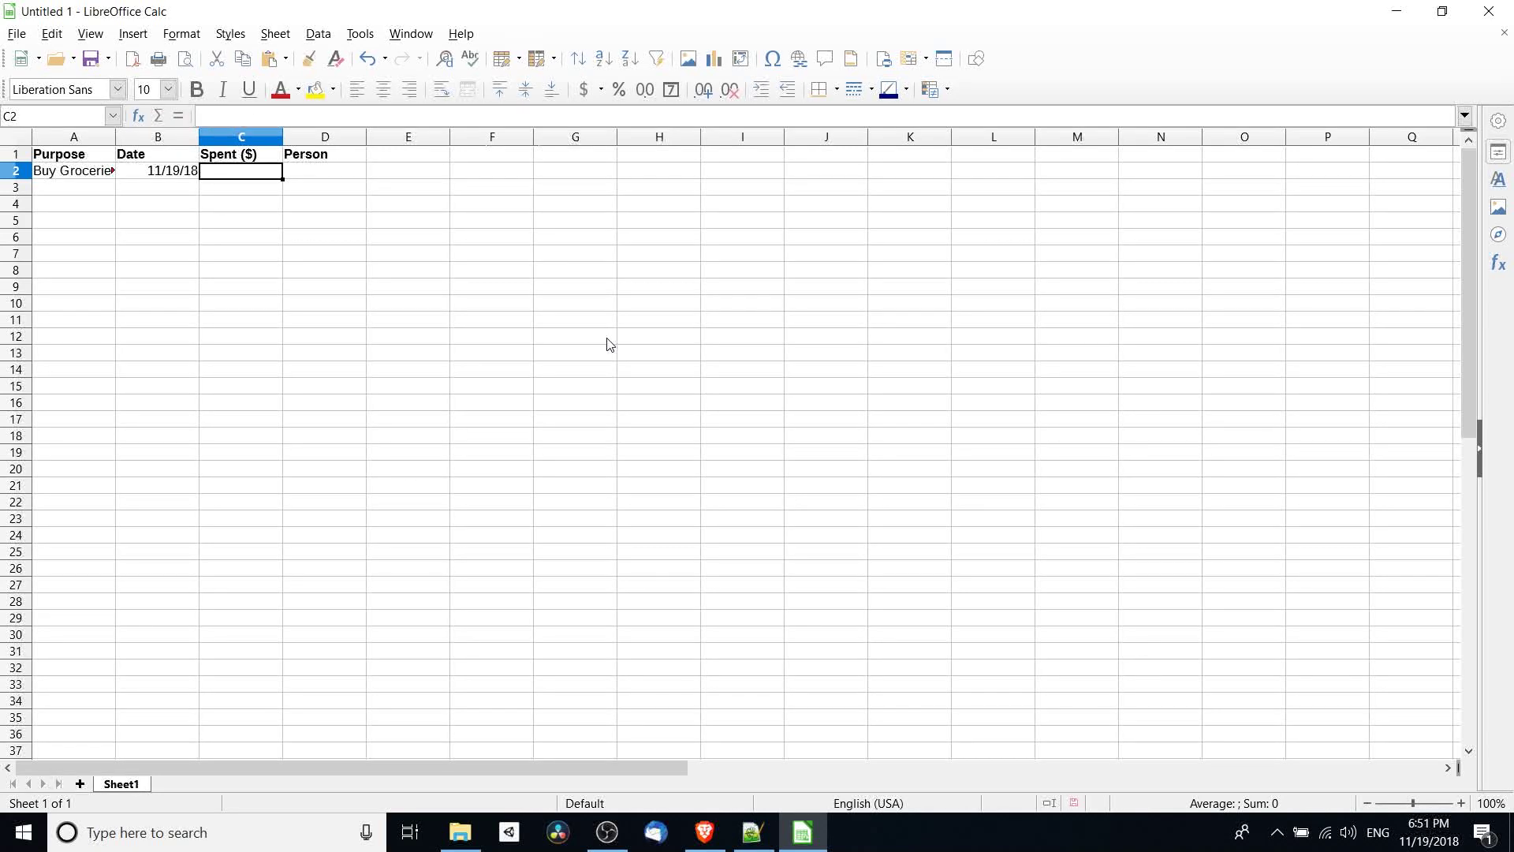
pyautogui.write('50.54')
pyautogui.press('Tab')
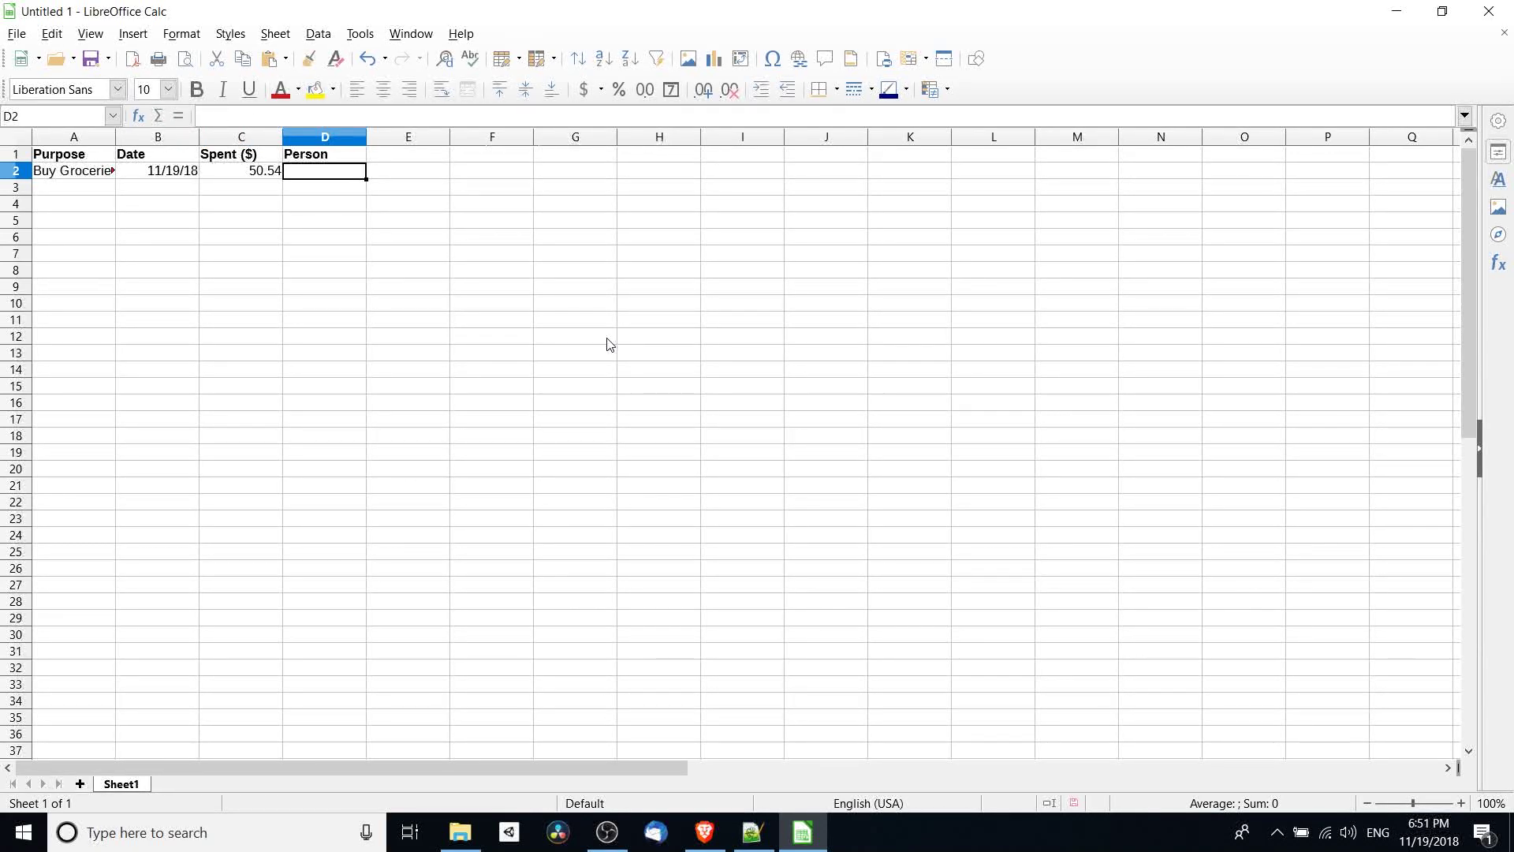
pyautogui.write('Chris')
pyautogui.press('Tab')
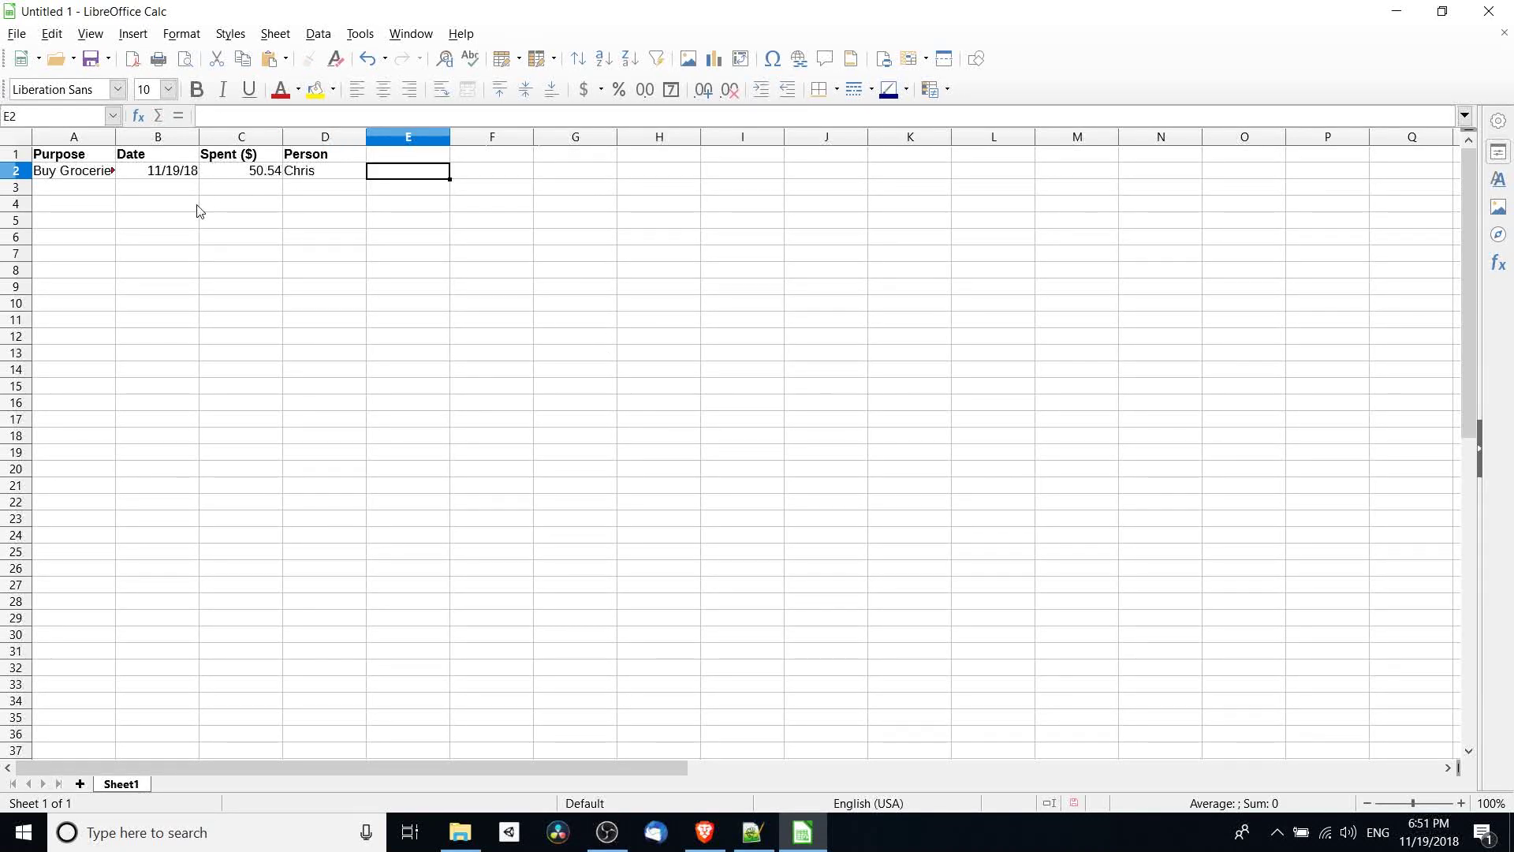
pyautogui.press('Return')
# Widen column A slightly so that the Buy Groceries text fits completely in its cell.
pyautogui.scroll(2, 158, 201)
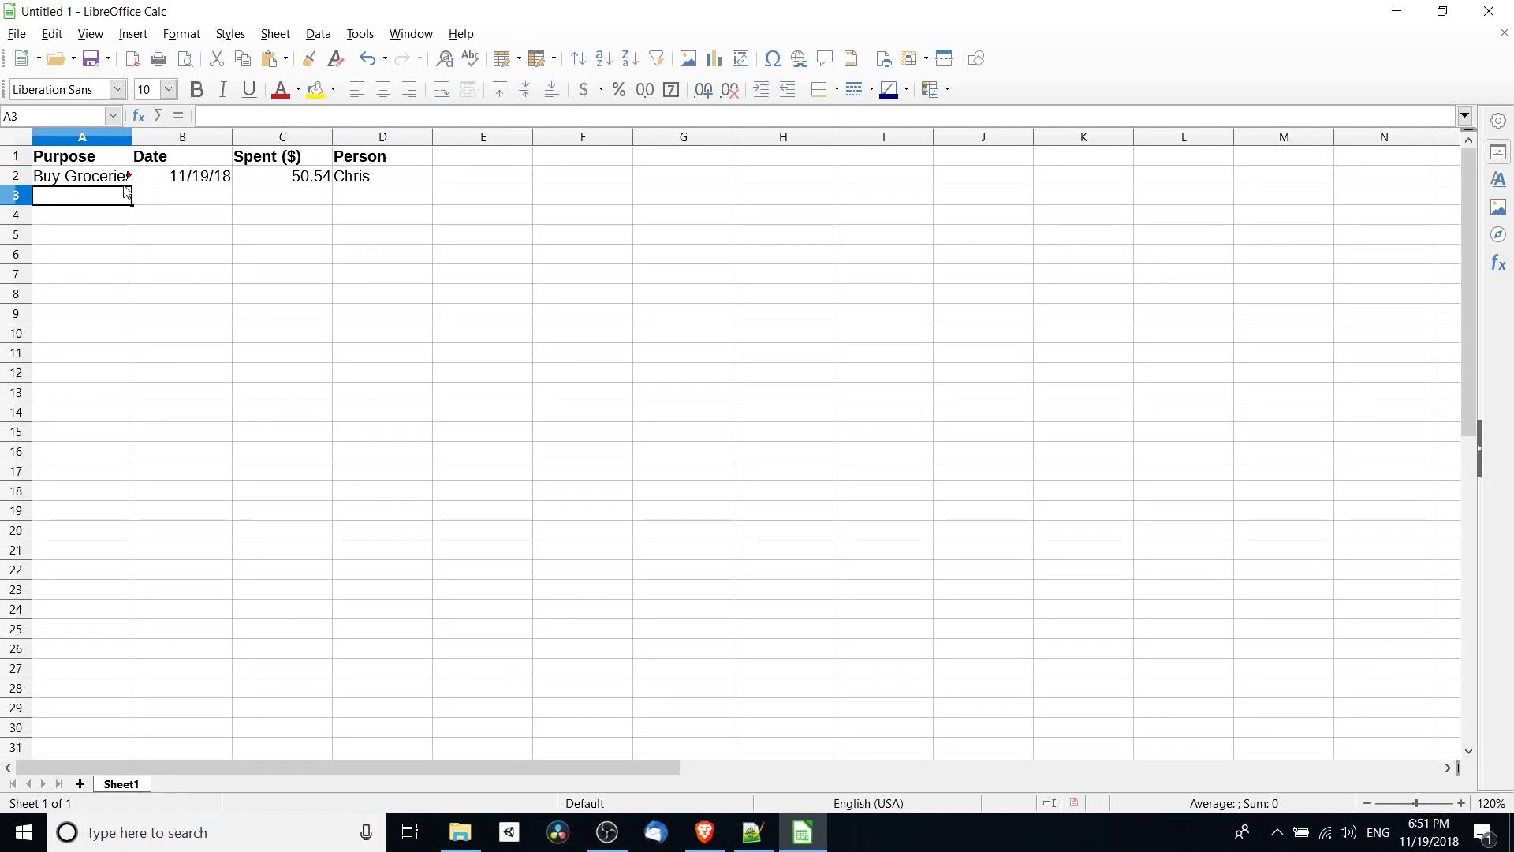
pyautogui.scroll(2, 136, 178)
pyautogui.scroll(5, 161, 201)
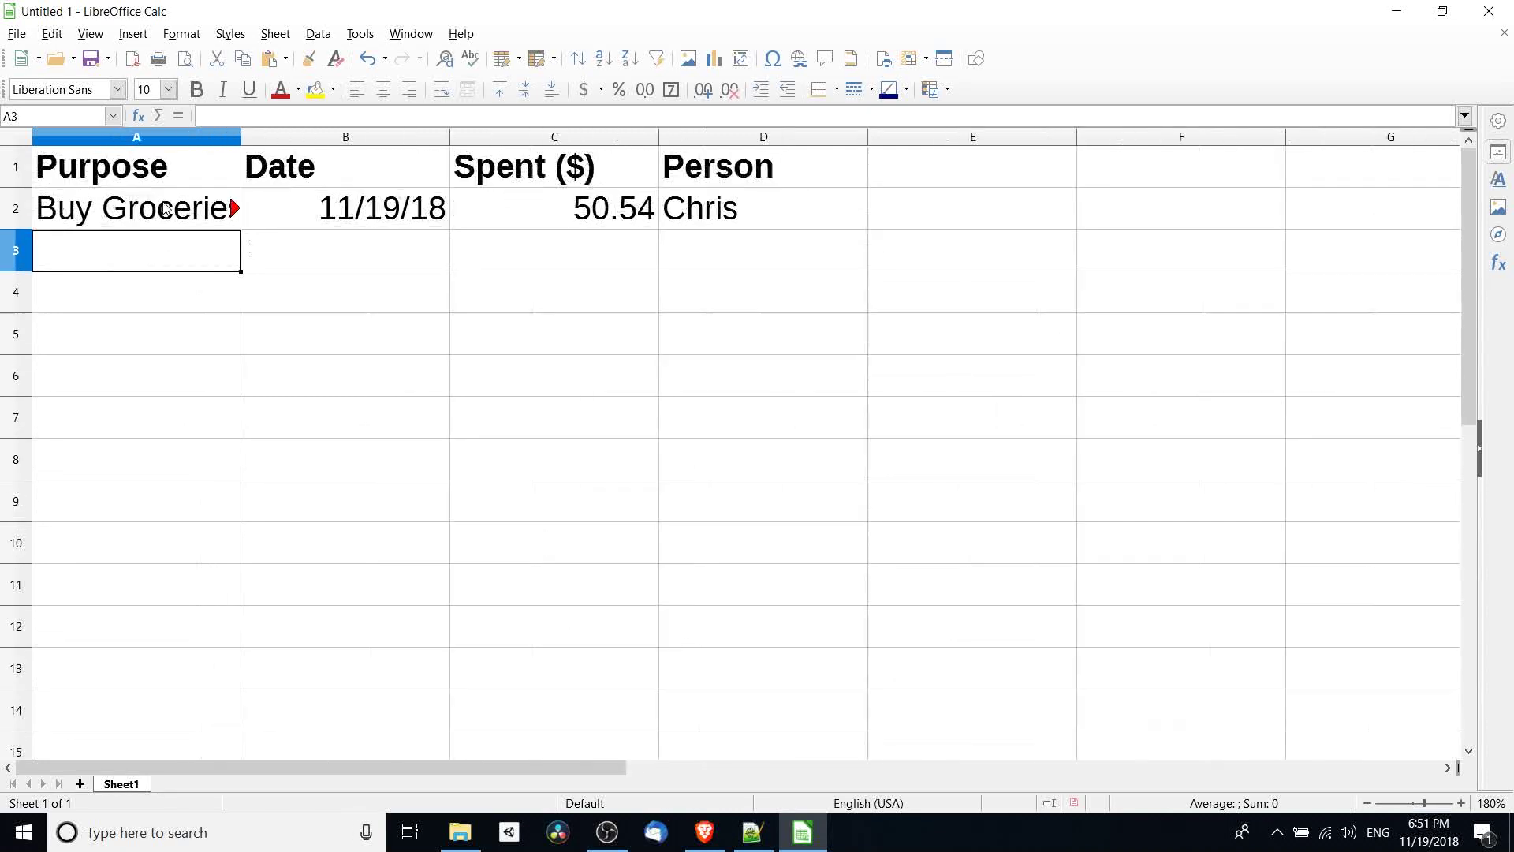
pyautogui.scroll(-1, 164, 203)
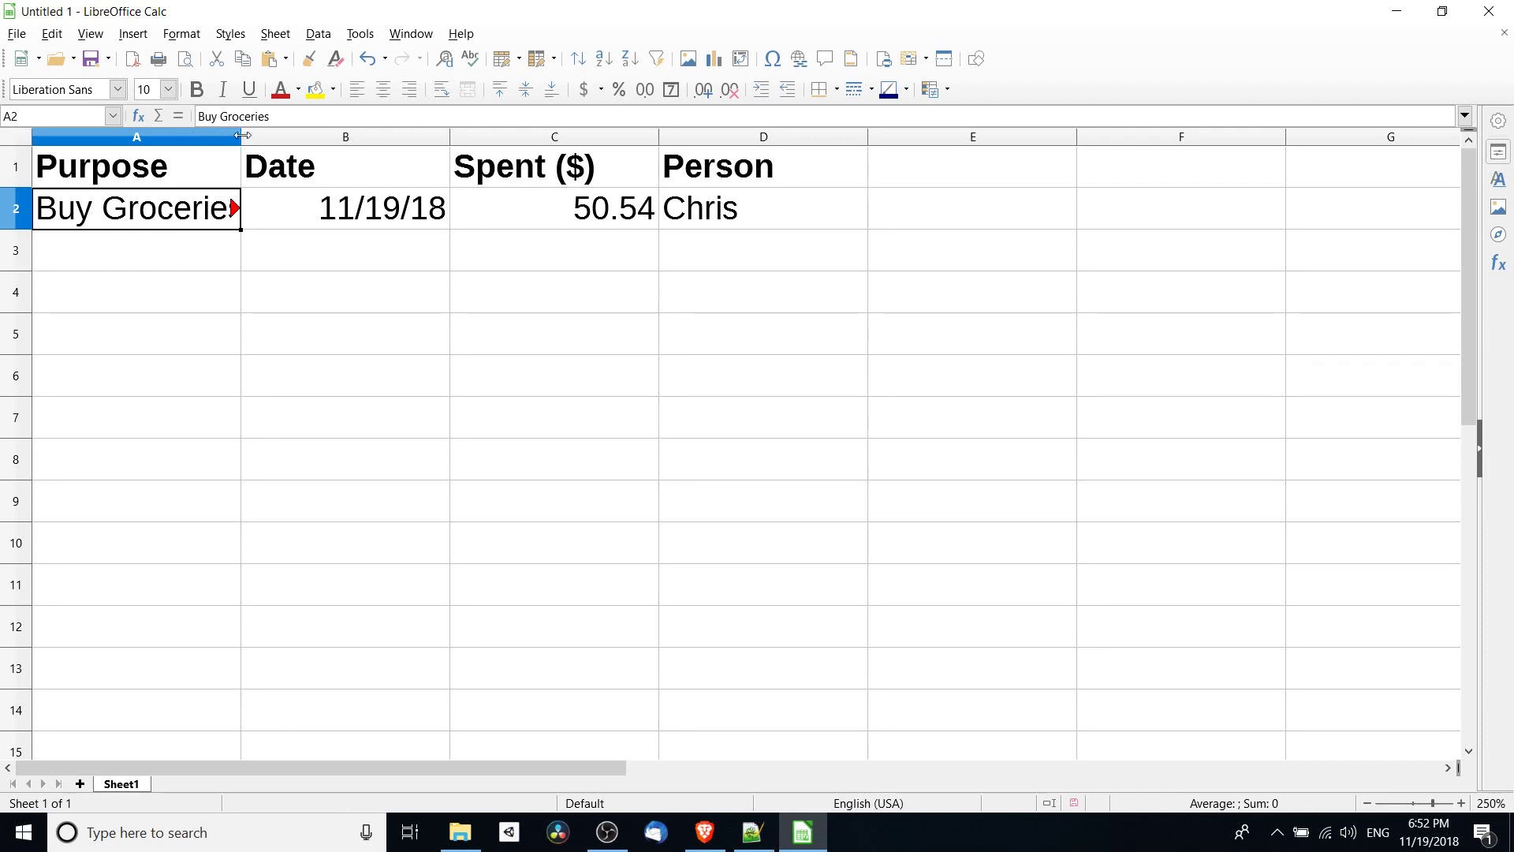
pyautogui.moveTo(242, 136); pyautogui.dragTo(268, 136)
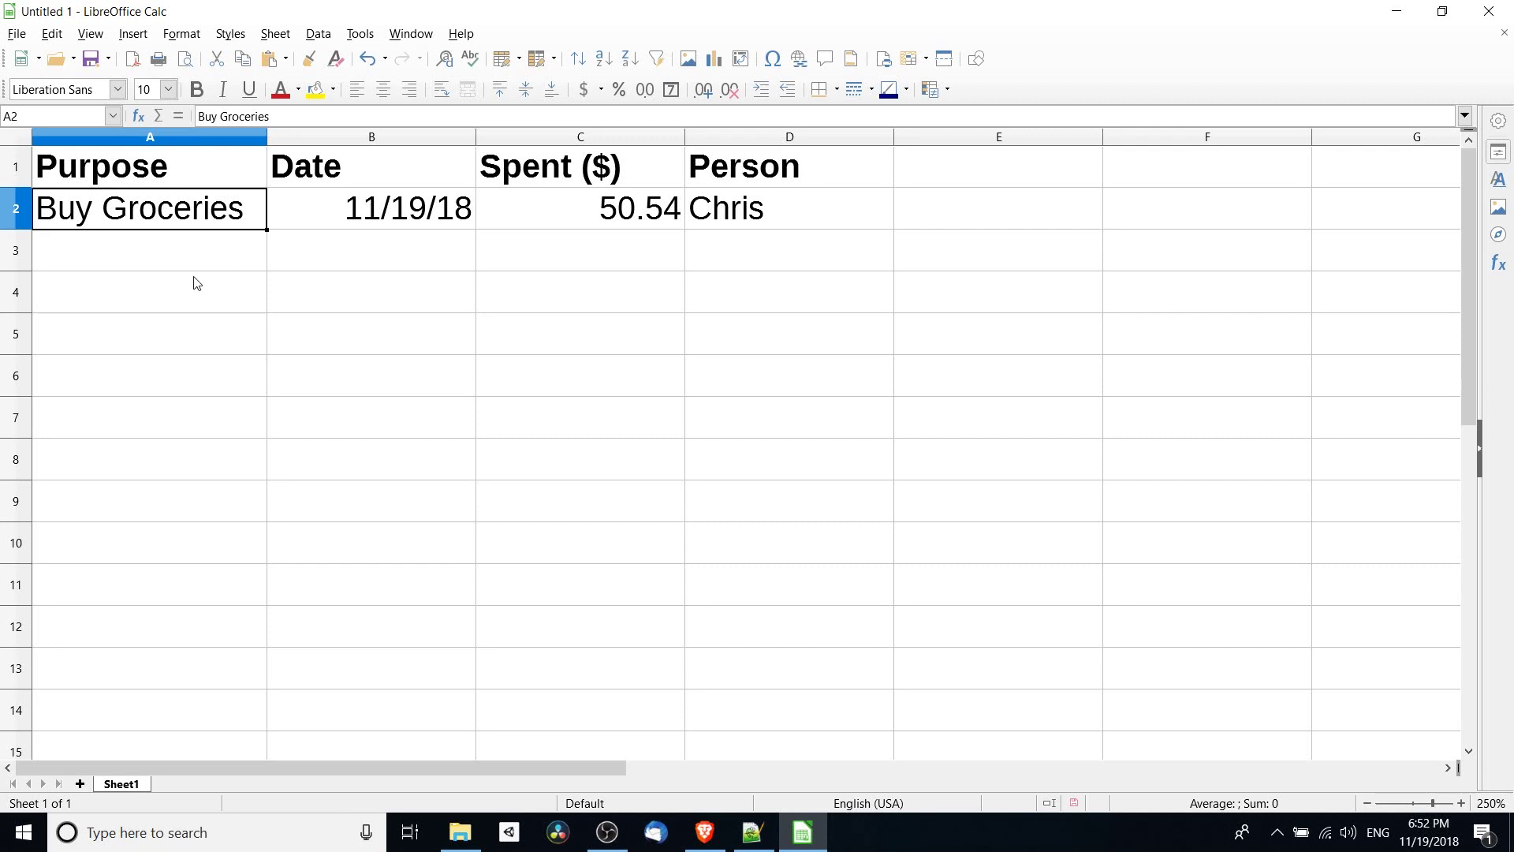
# Fit the width of the Date column B automatically to its contents.
pyautogui.click(196, 140)
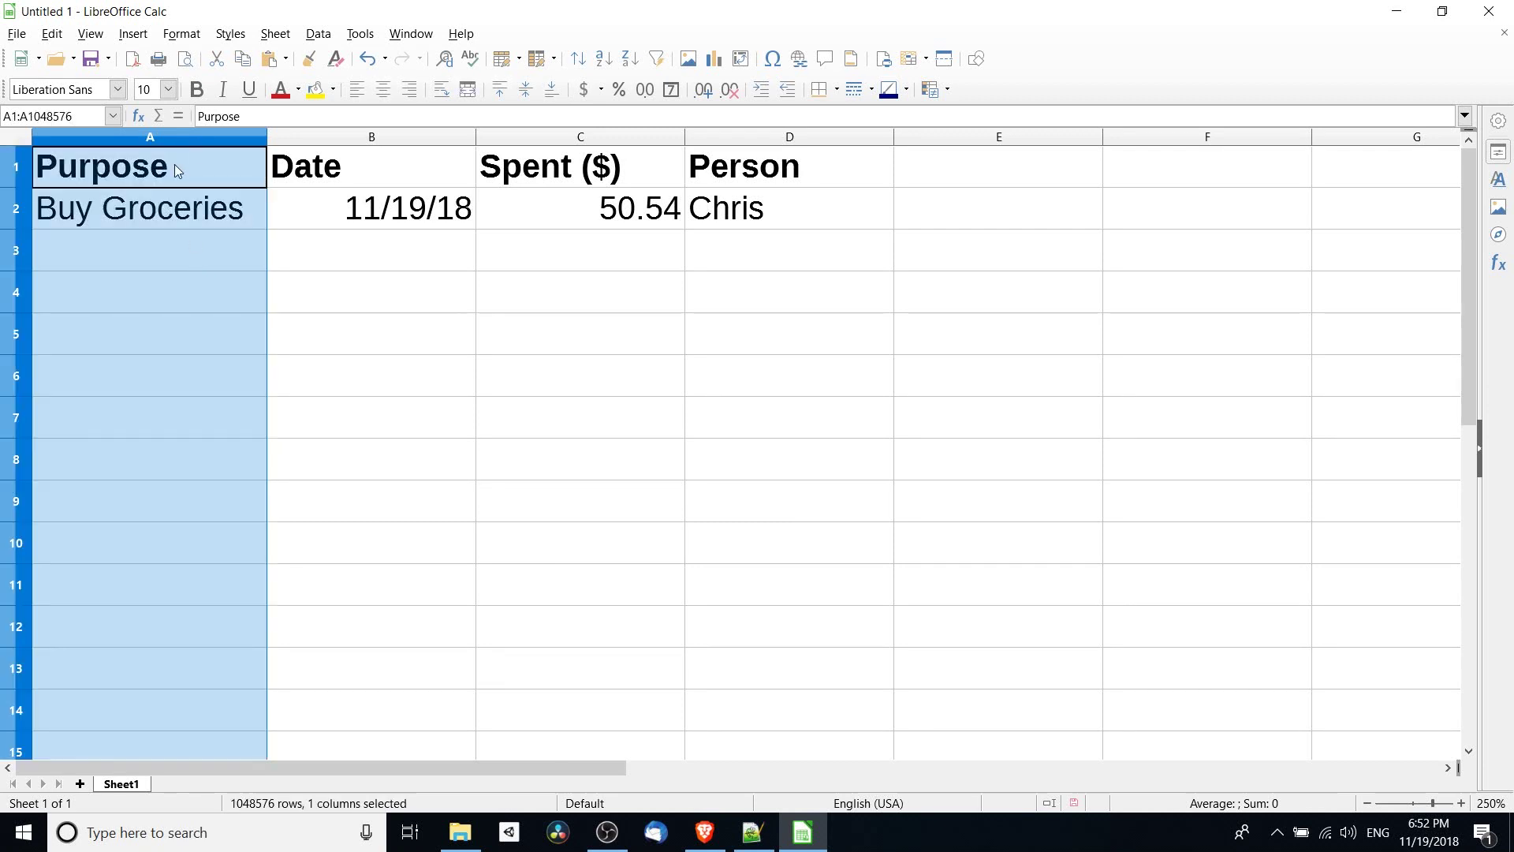
pyautogui.click(178, 268)
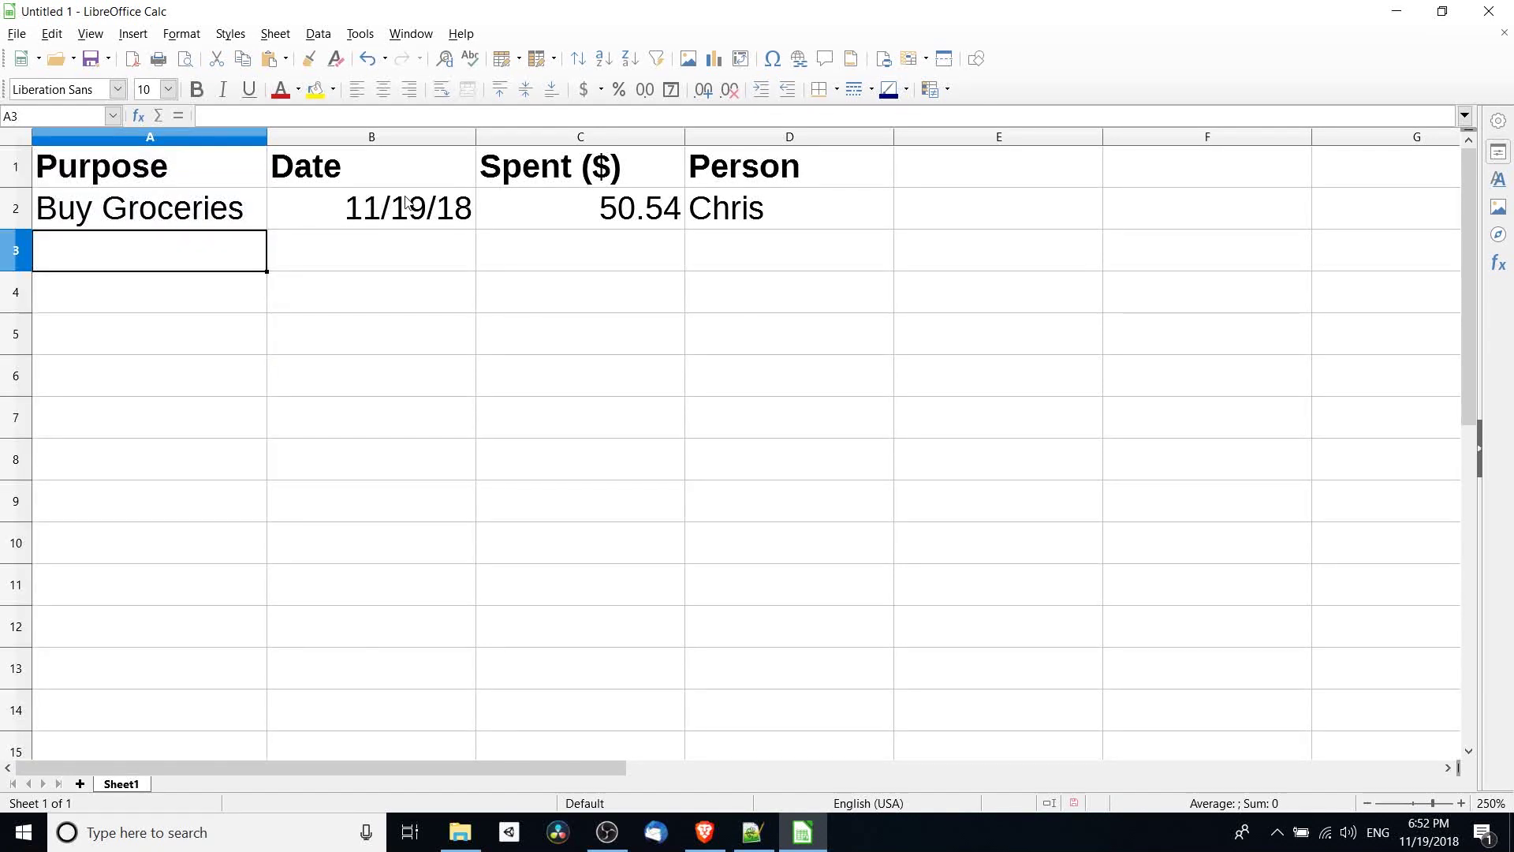
pyautogui.click(476, 143)
pyautogui.doubleClick(475, 143)
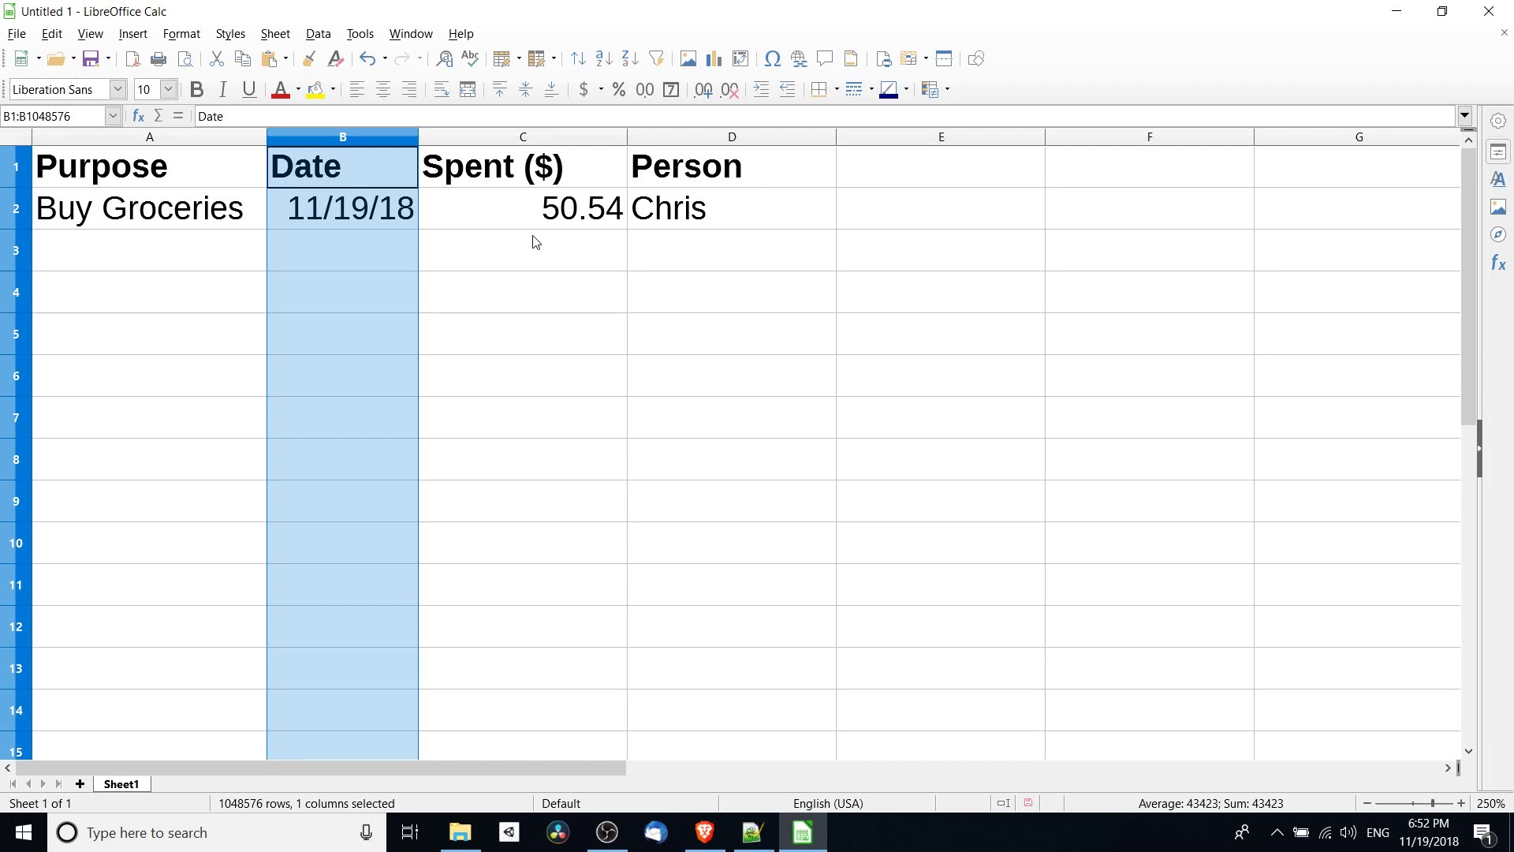
# Fill row 3 with the purpose Buy Shoes, the date 11/18/18, the amount 40.00 and the person's first name.
pyautogui.click(180, 245)
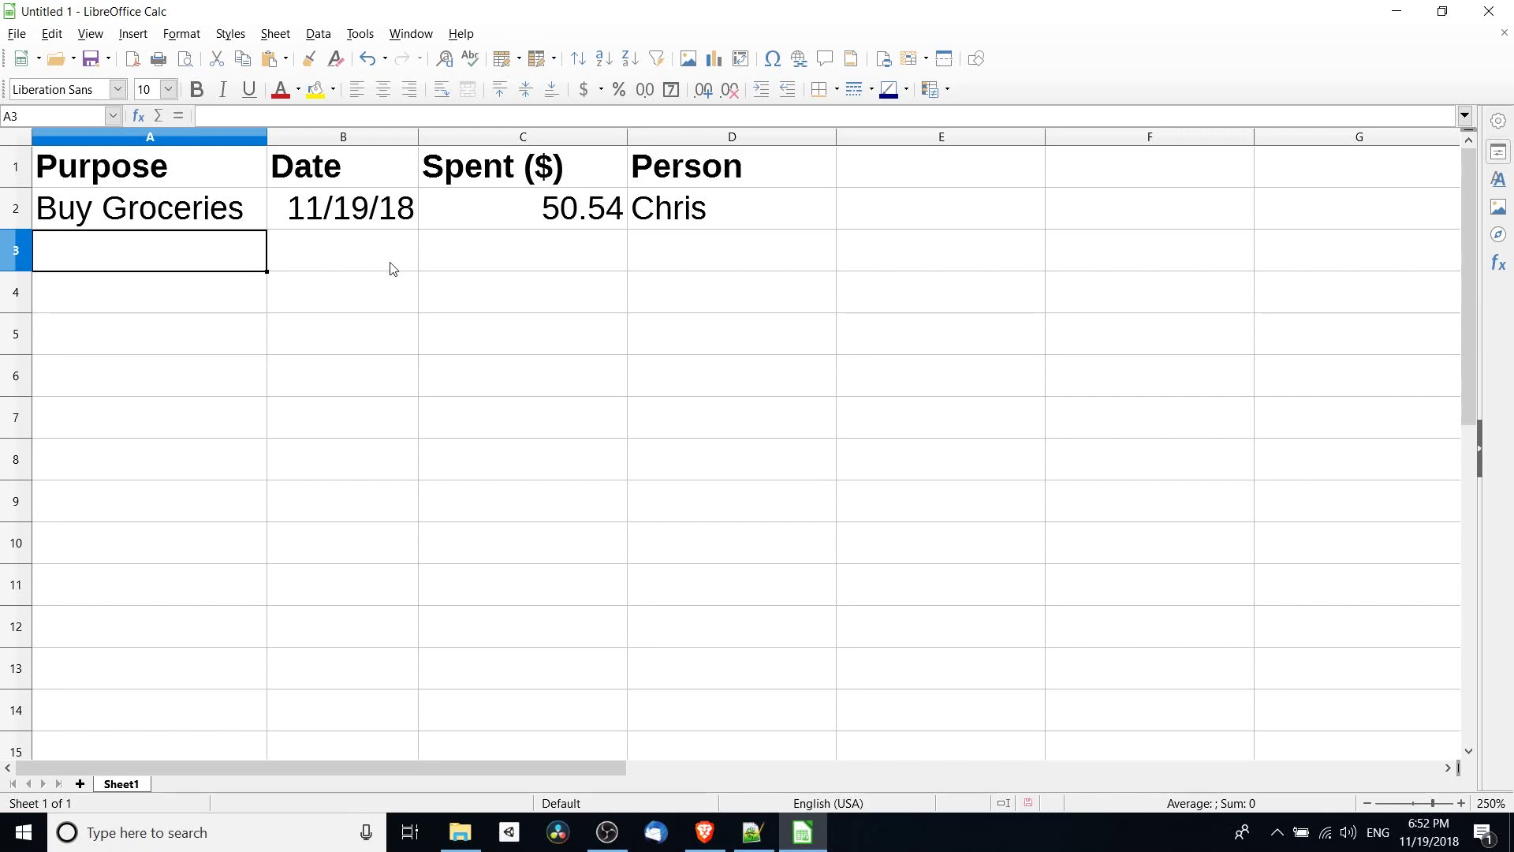
pyautogui.write('Buy Shoes')
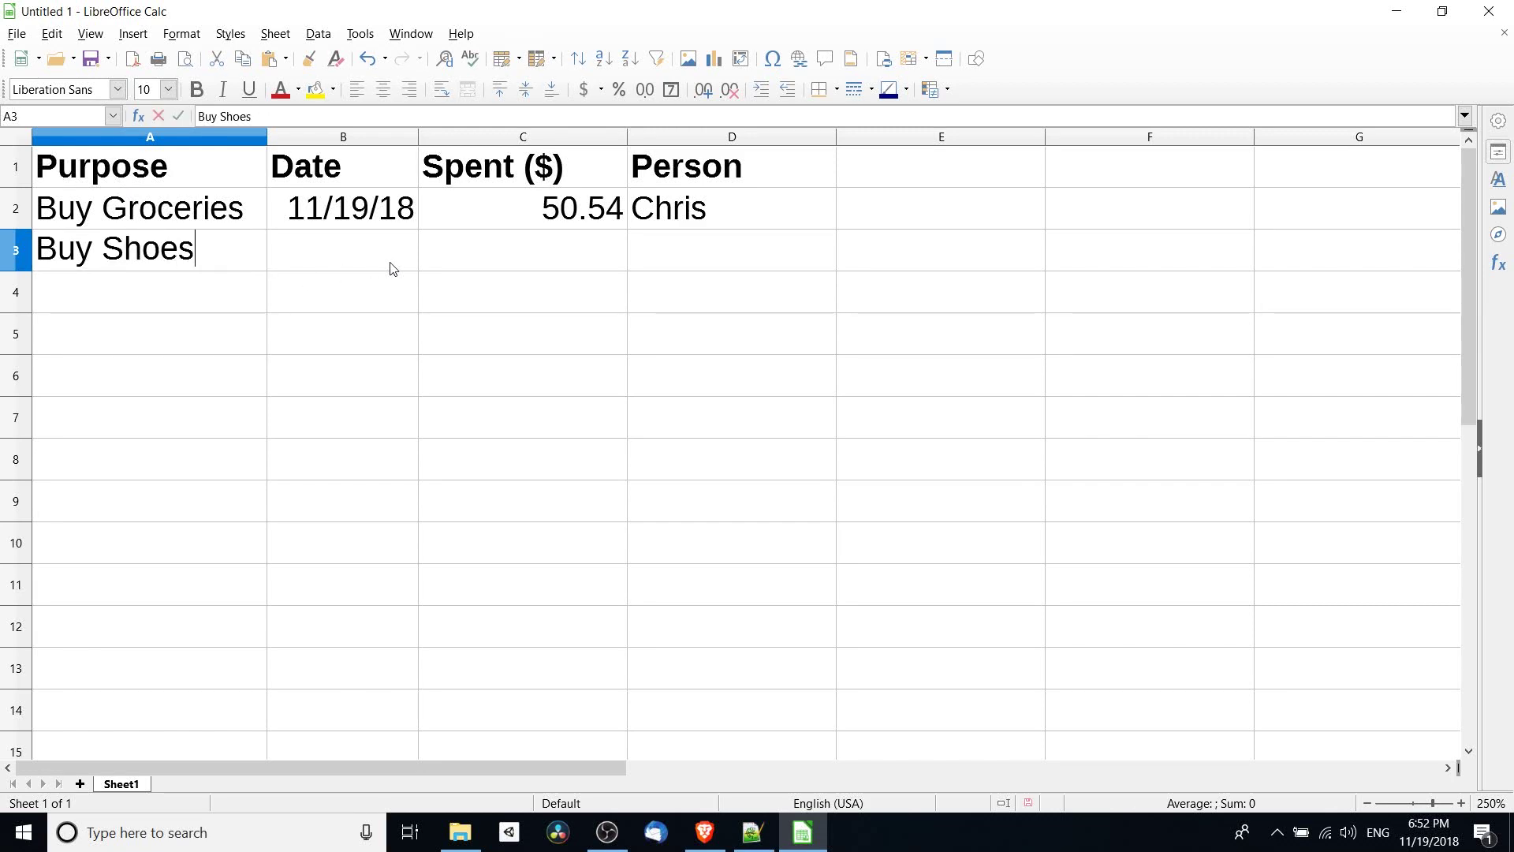
pyautogui.press('Tab')
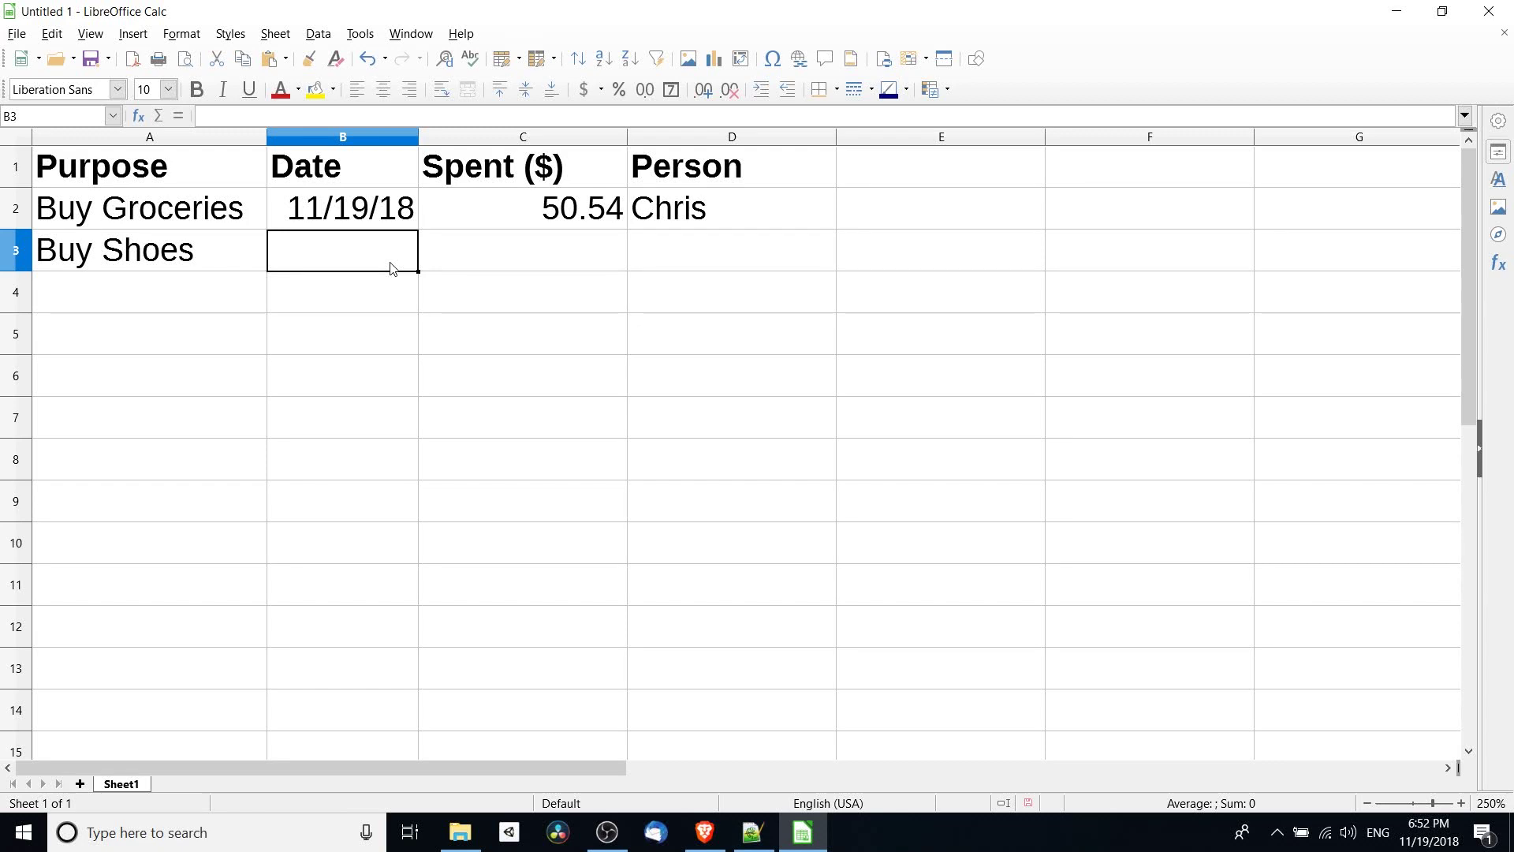
pyautogui.write('11/18')
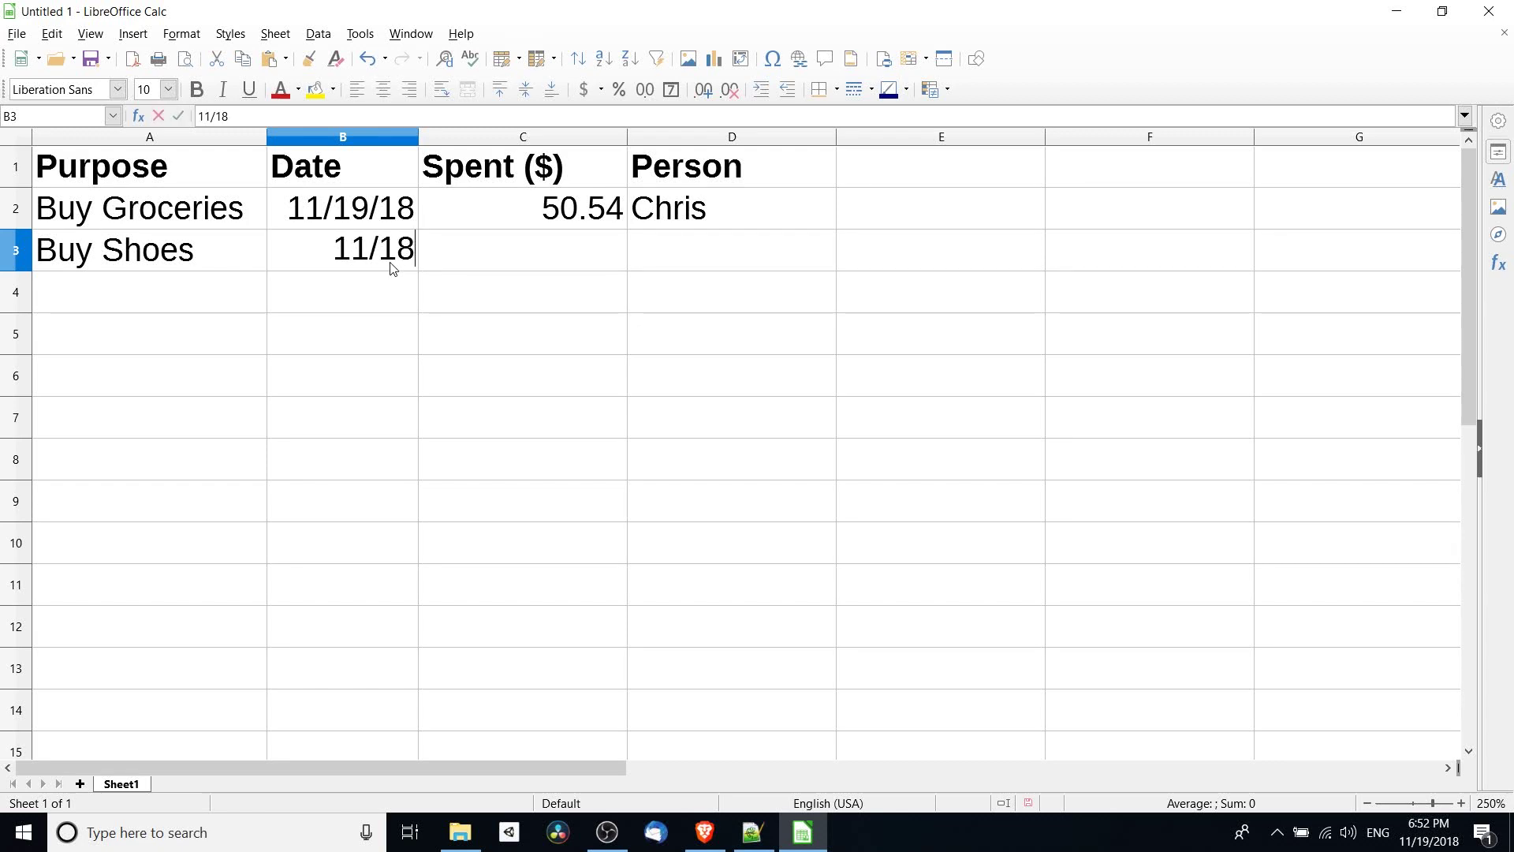
pyautogui.write('/18')
pyautogui.press('Tab')
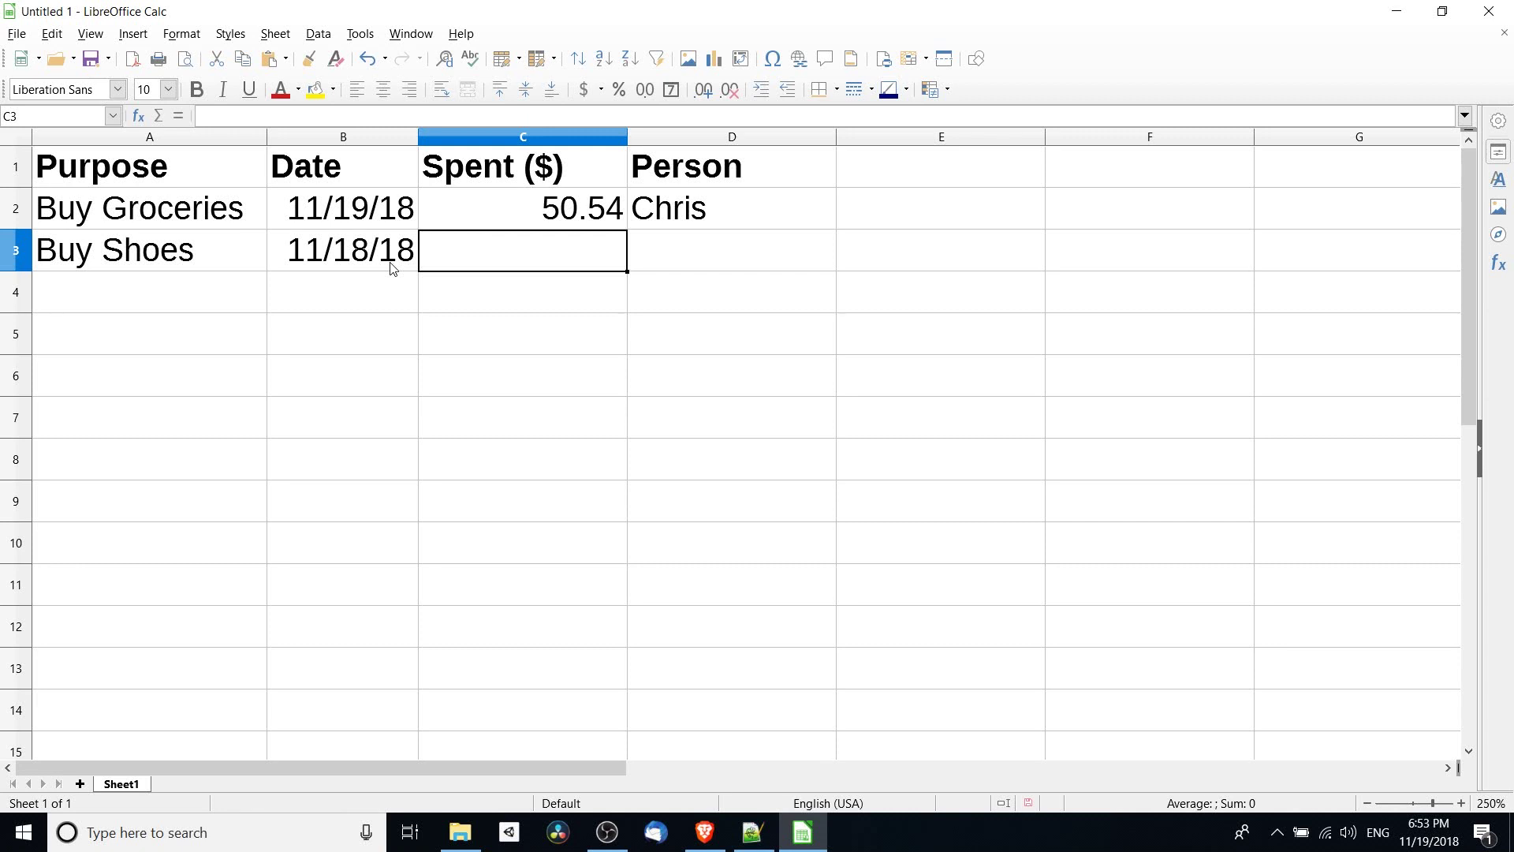
pyautogui.write('40.00')
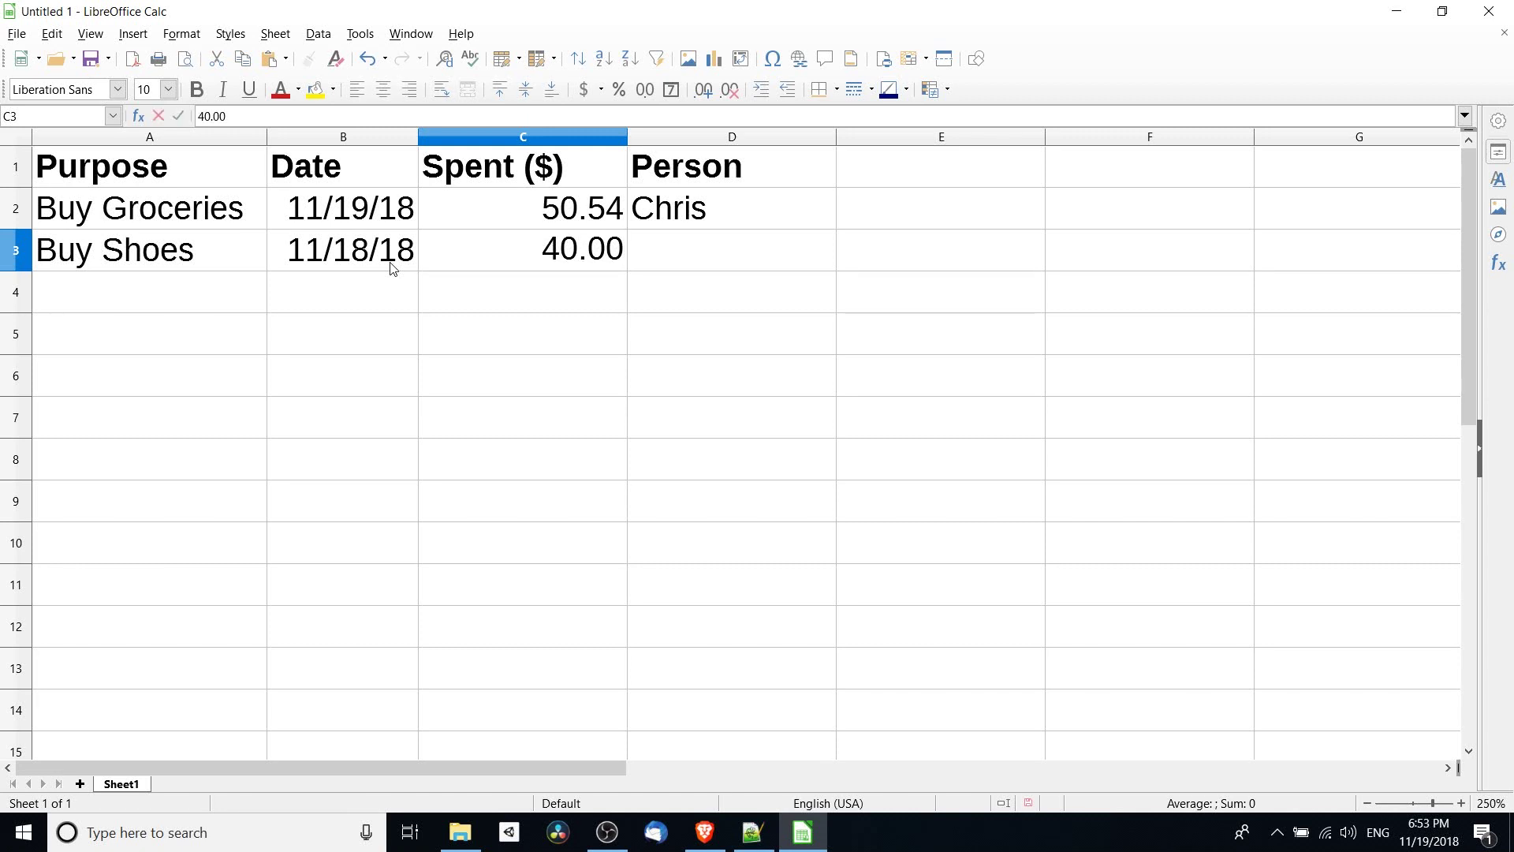
pyautogui.press('Tab')
pyautogui.write('Chris')
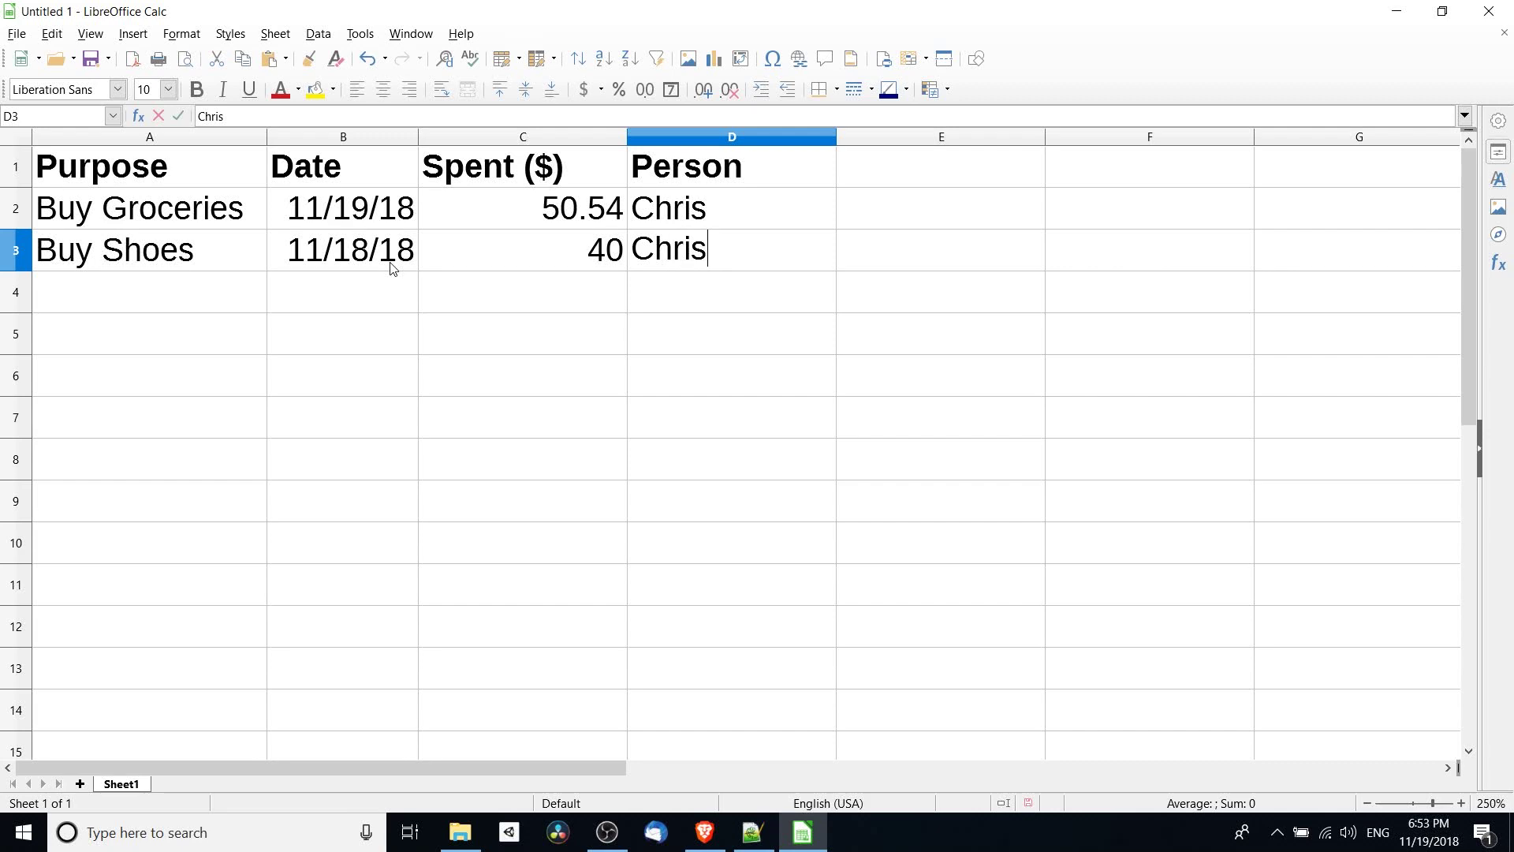
pyautogui.press('Tab')
pyautogui.click(553, 263)
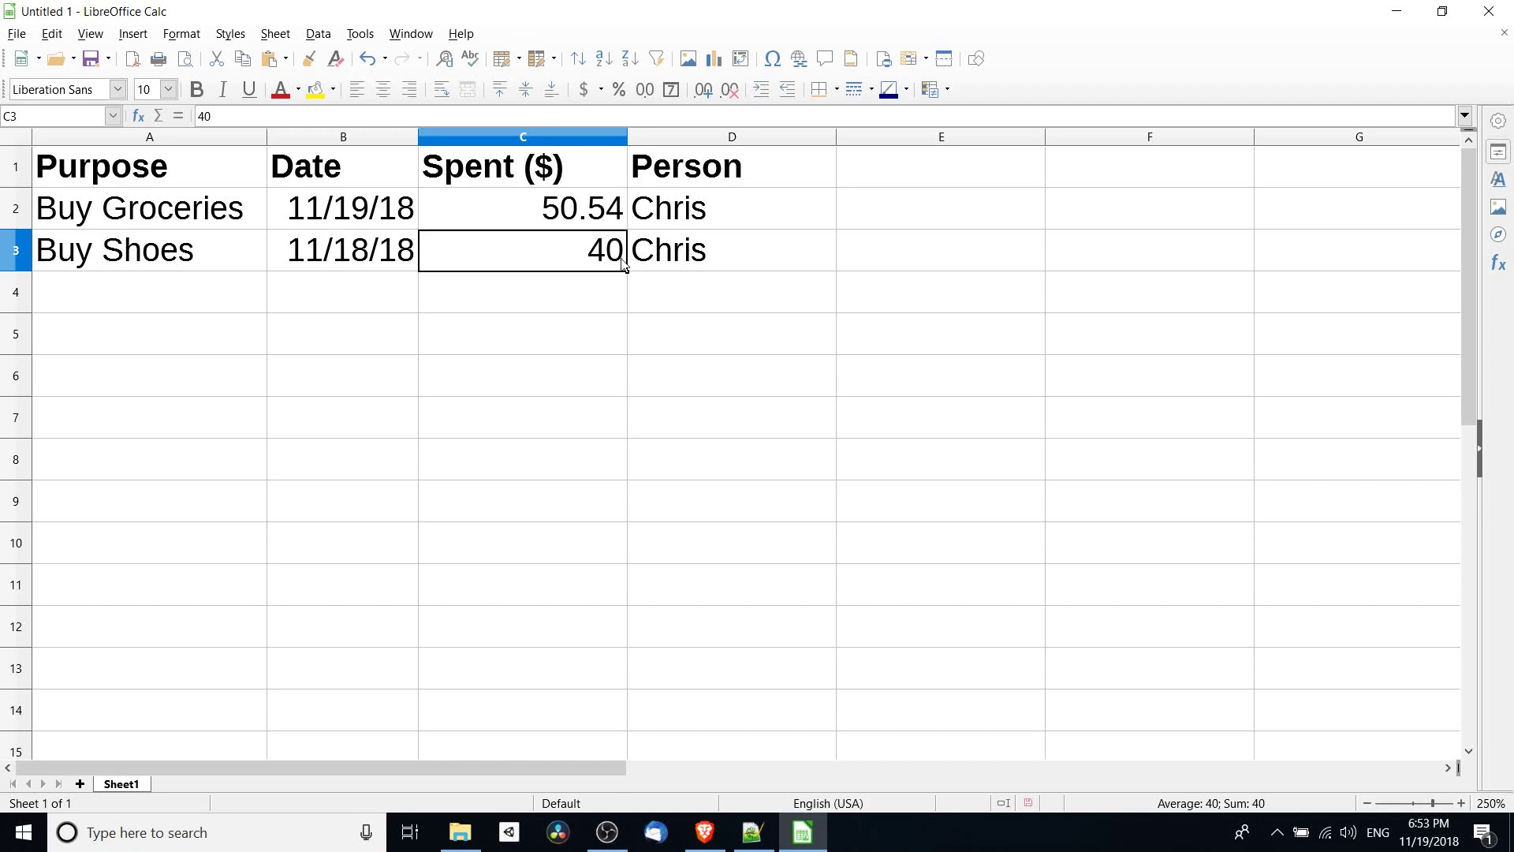
pyautogui.click(574, 185)
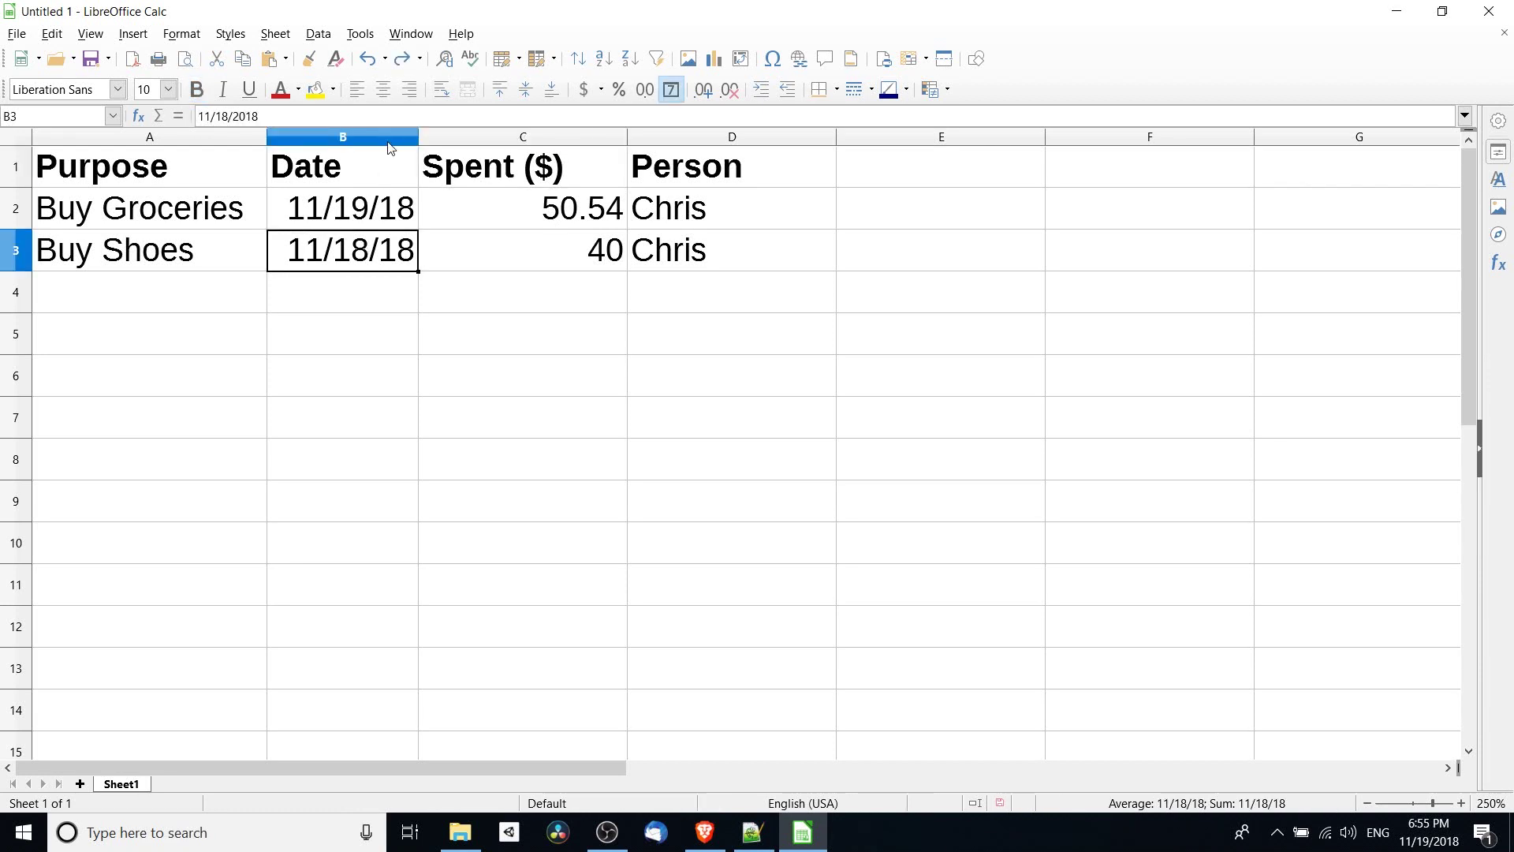
# Sort the expense rows by the Date column in ascending order, extending the selection to the neighbouring columns.
pyautogui.click(389, 142)
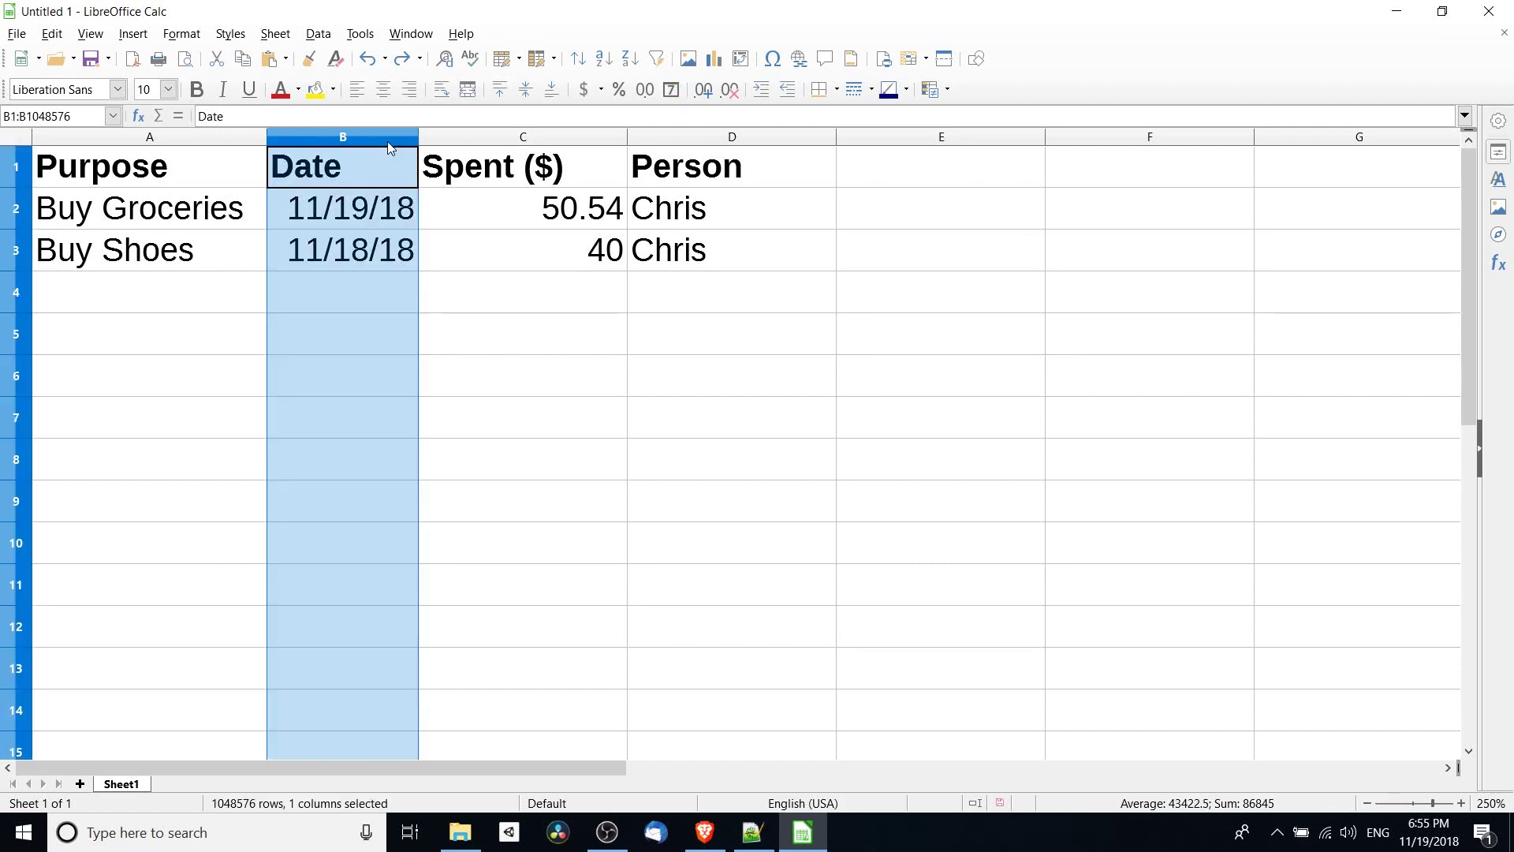
pyautogui.click(312, 36)
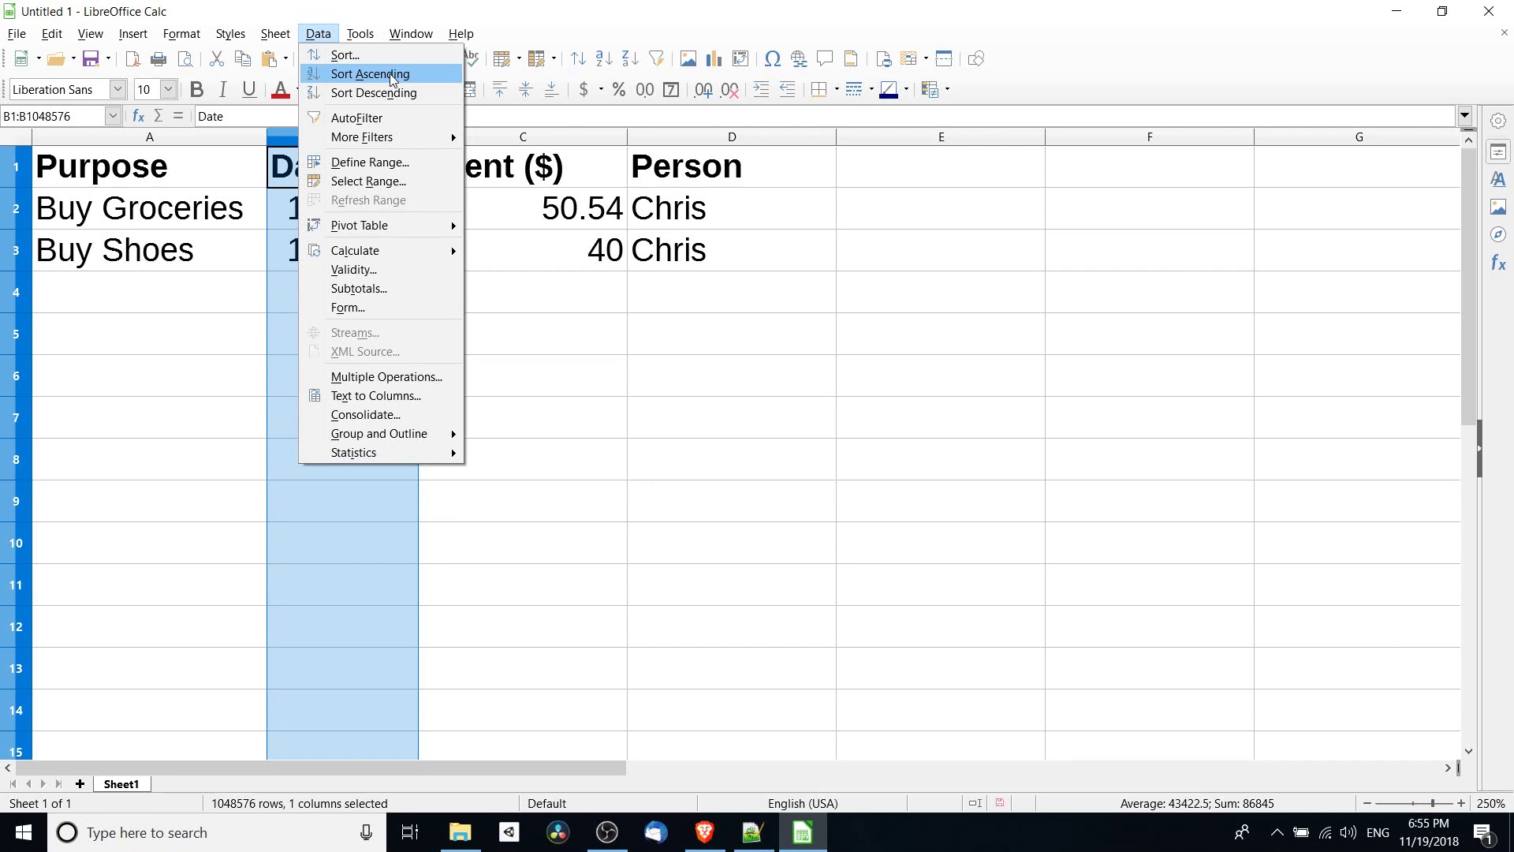
pyautogui.click(391, 76)
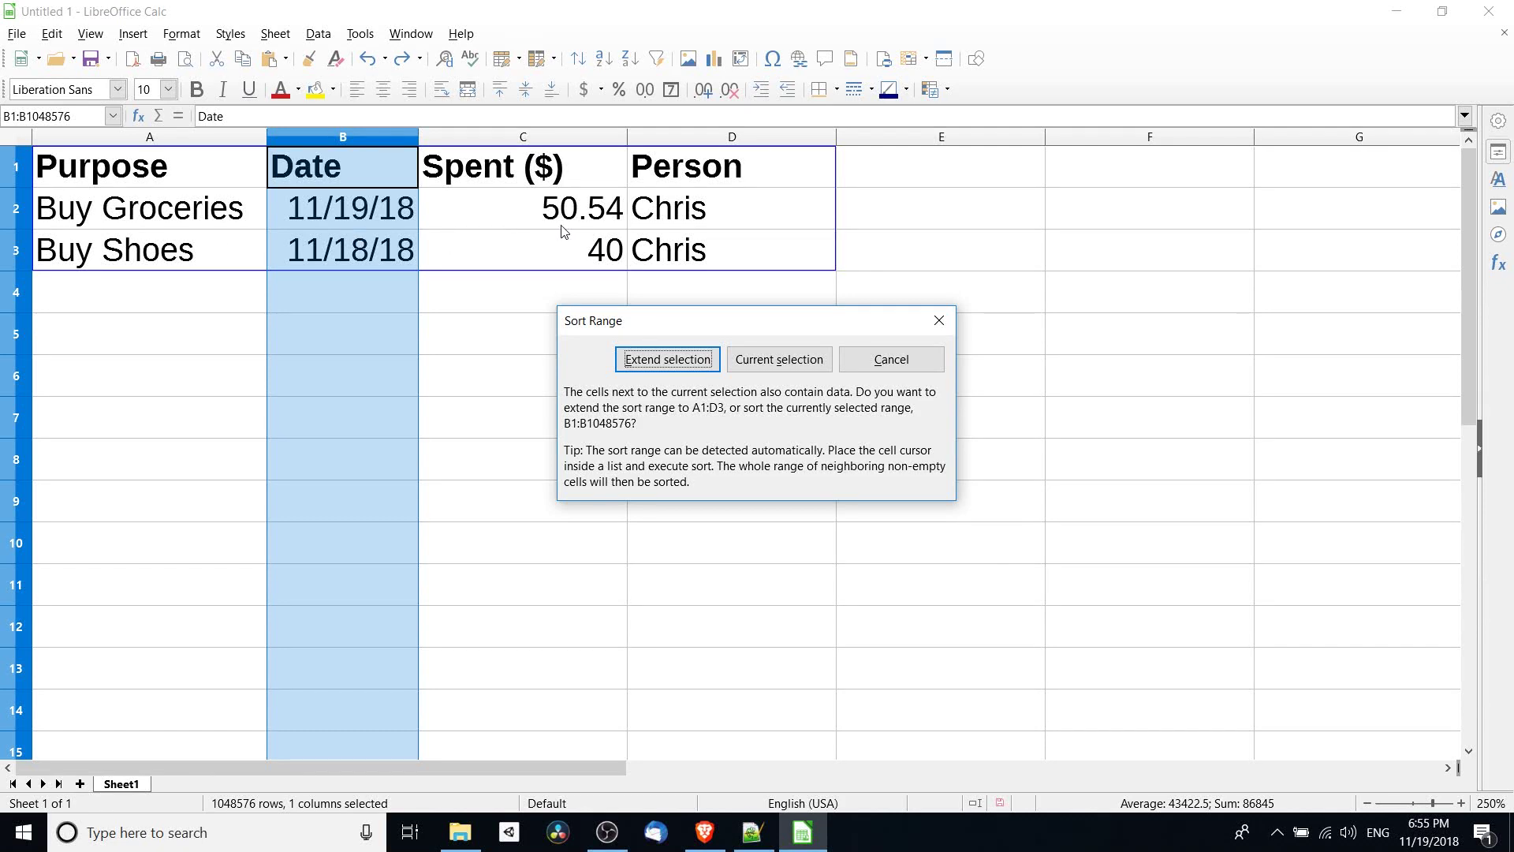
pyautogui.click(703, 366)
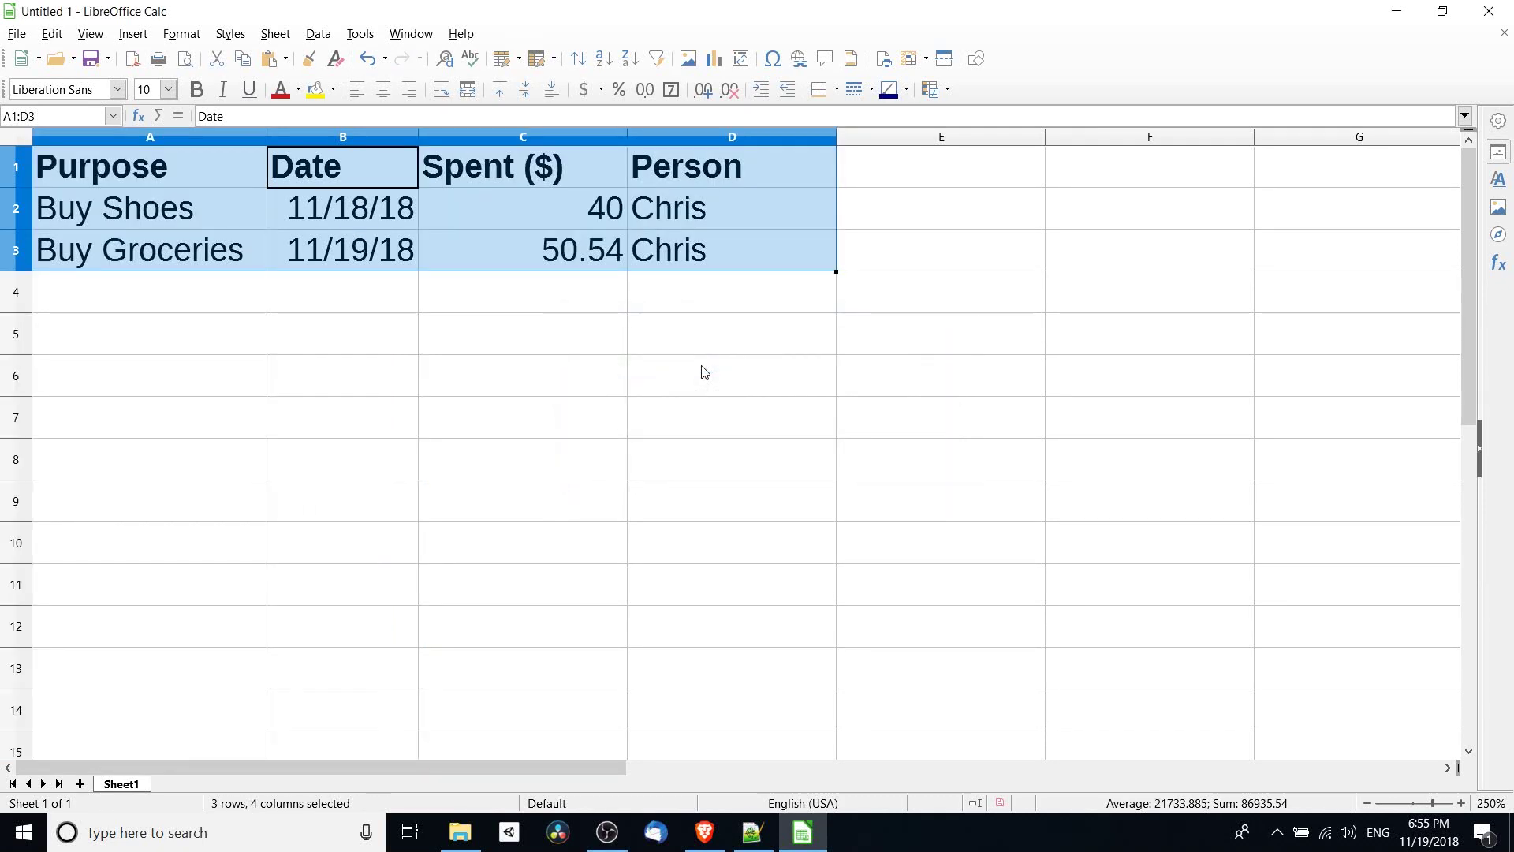
pyautogui.click(339, 241)
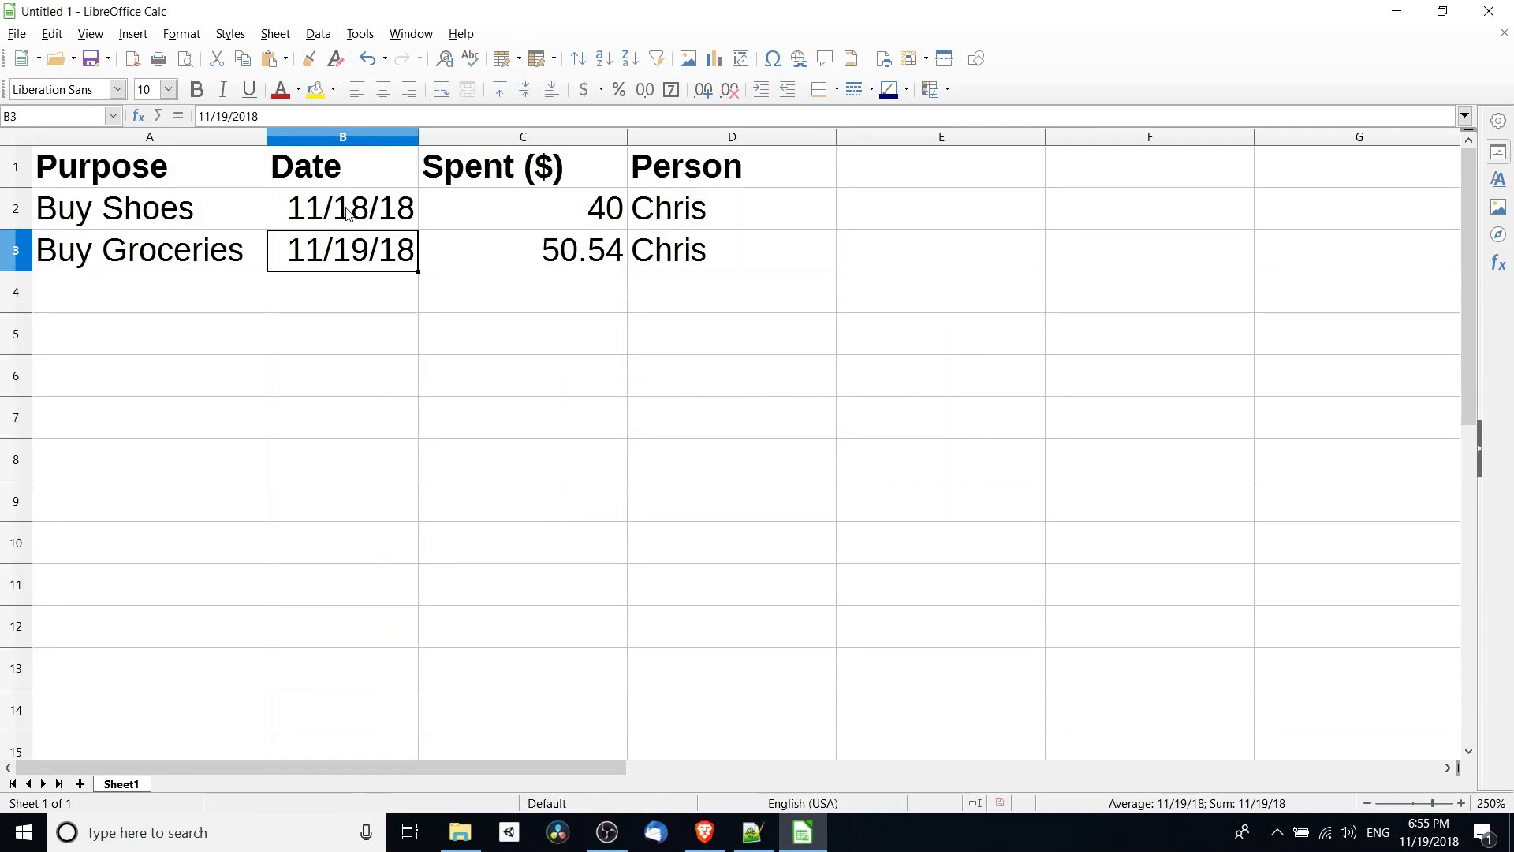
pyautogui.click(281, 217)
pyautogui.click(214, 222)
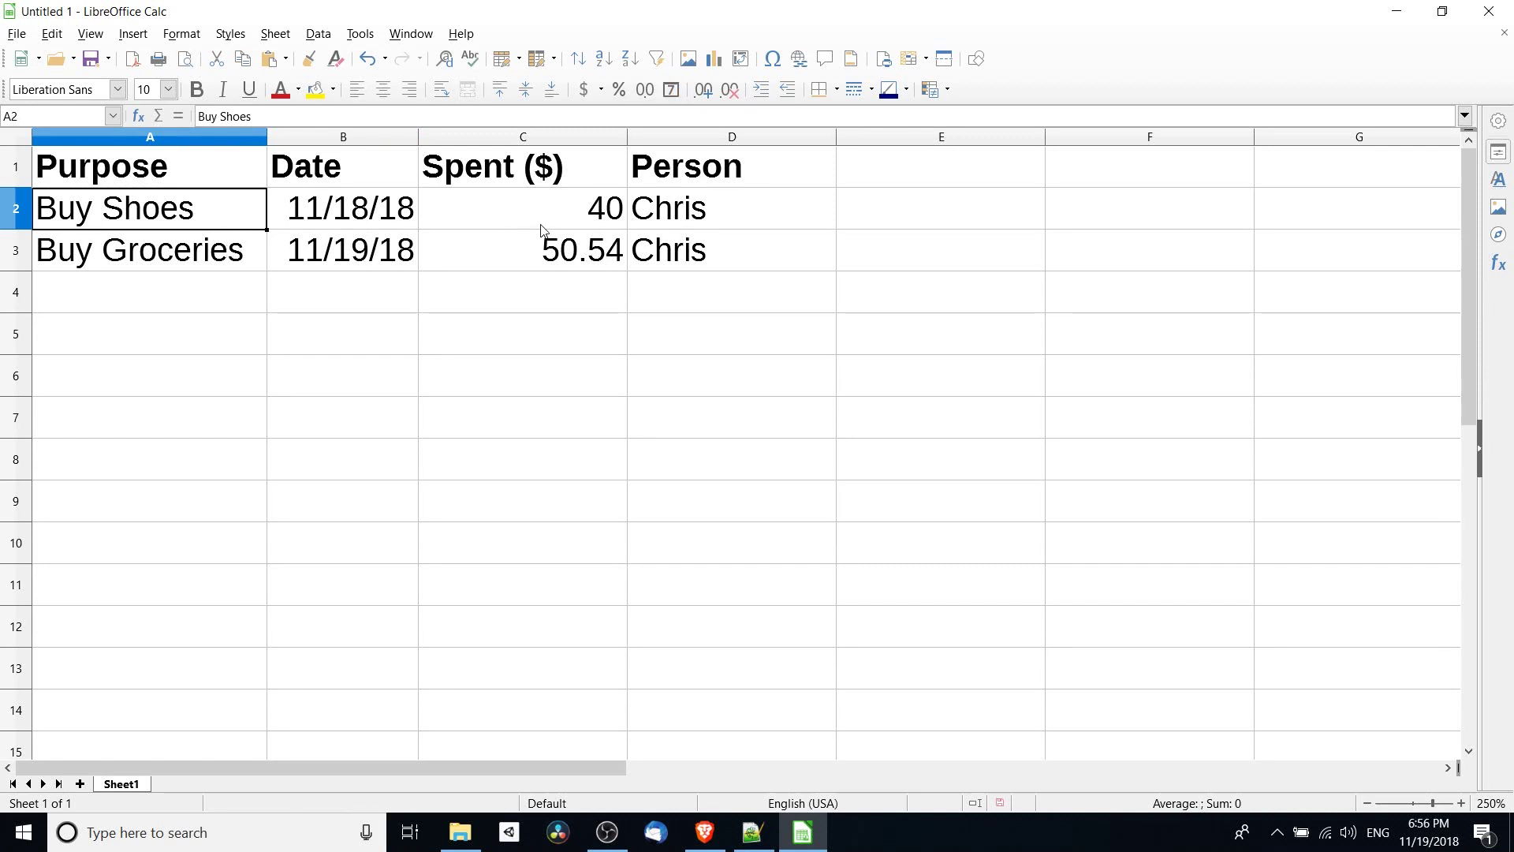
pyautogui.click(664, 226)
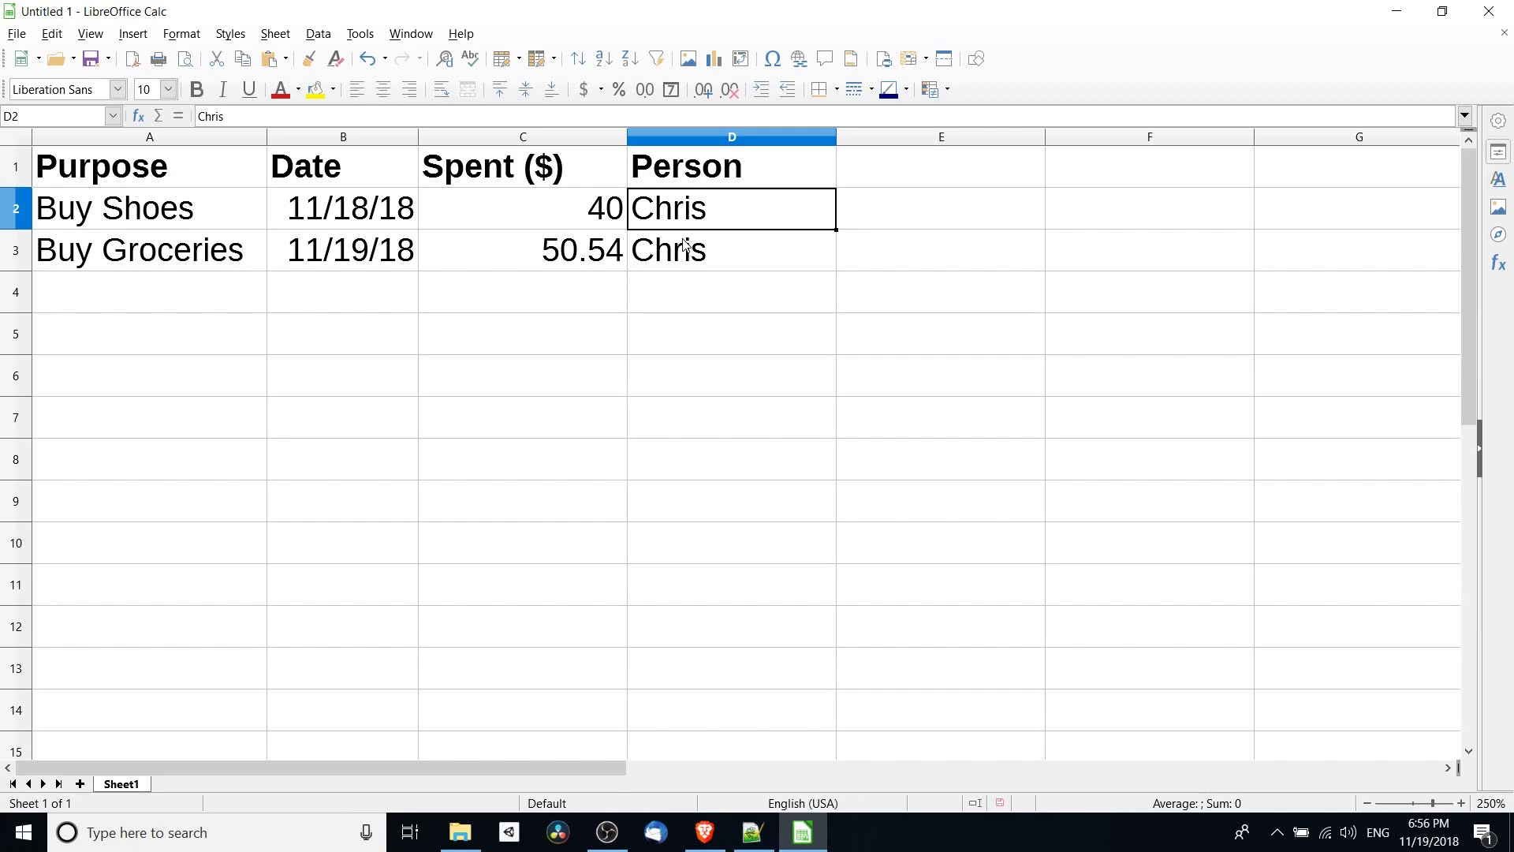
# Sort the table A1:D3 by Spent ($) in descending order, leaving the second sort key undefined.
pyautogui.hotkey('ctrl', 'Home')
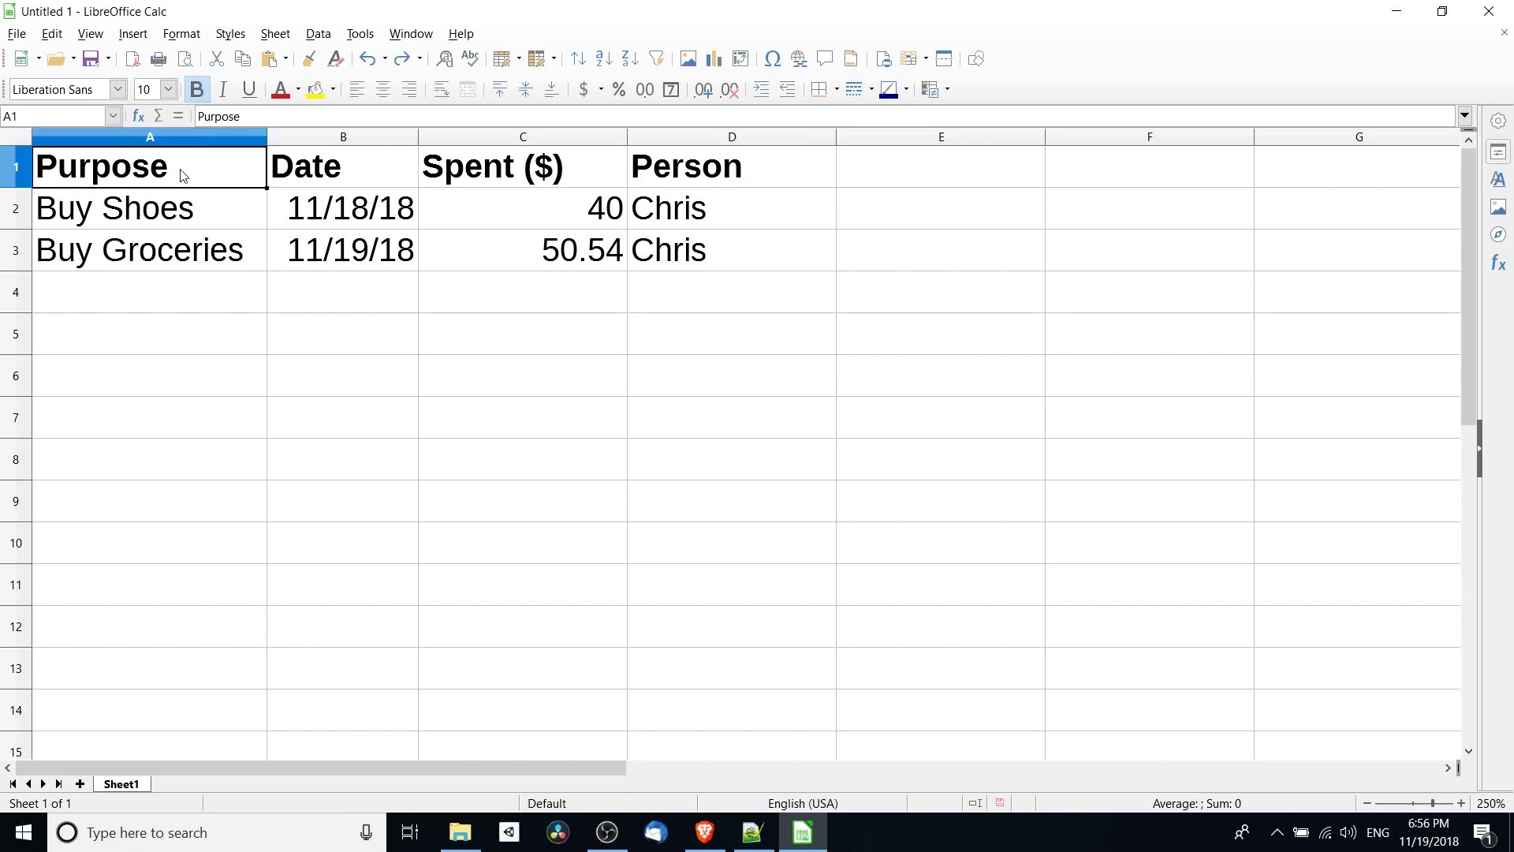
pyautogui.moveTo(190, 178); pyautogui.dragTo(710, 247)
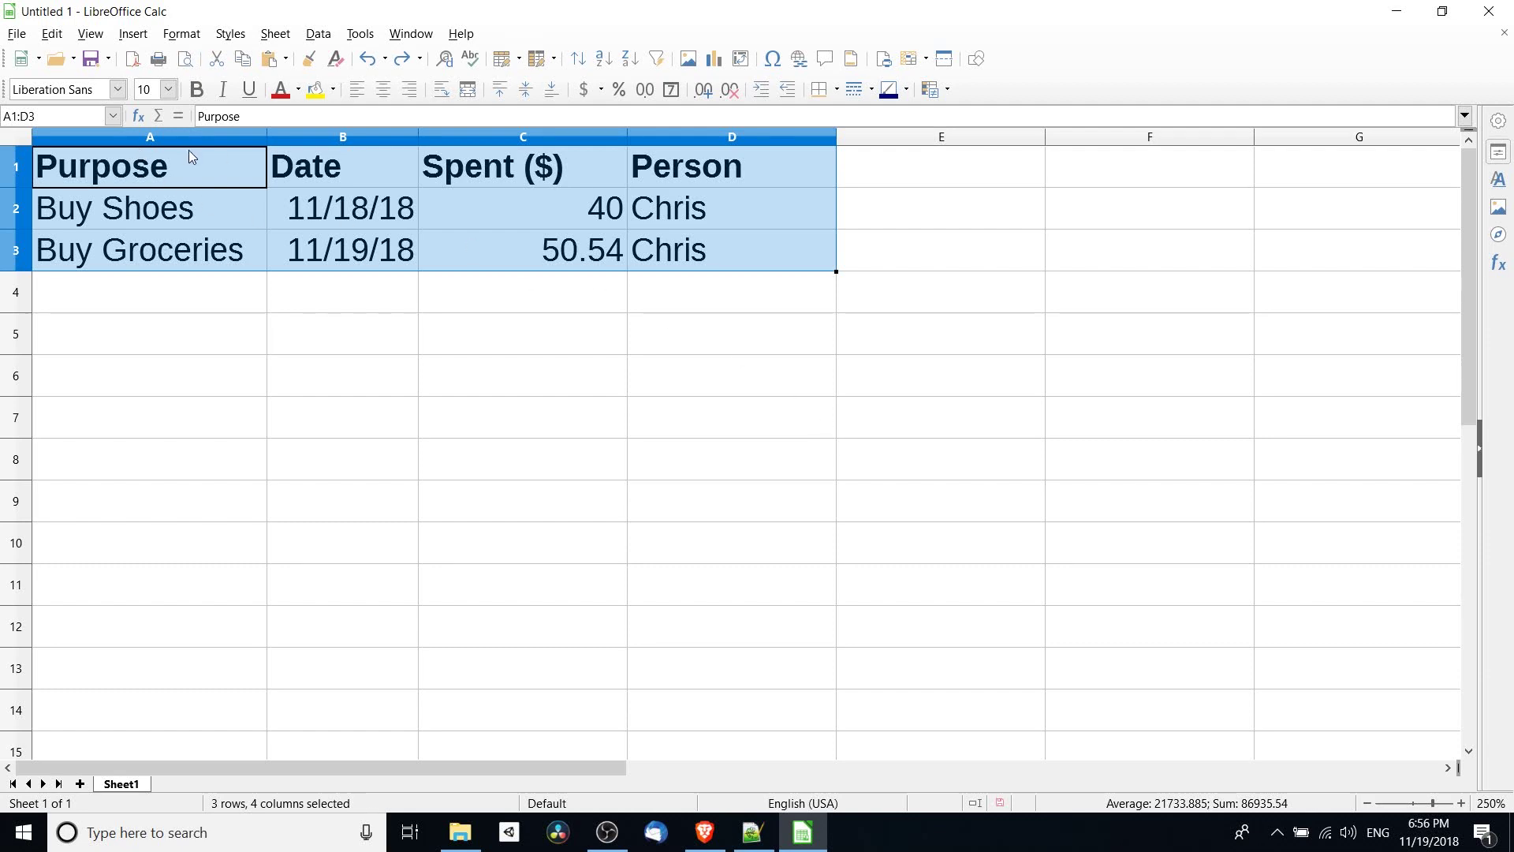
pyautogui.click(328, 37)
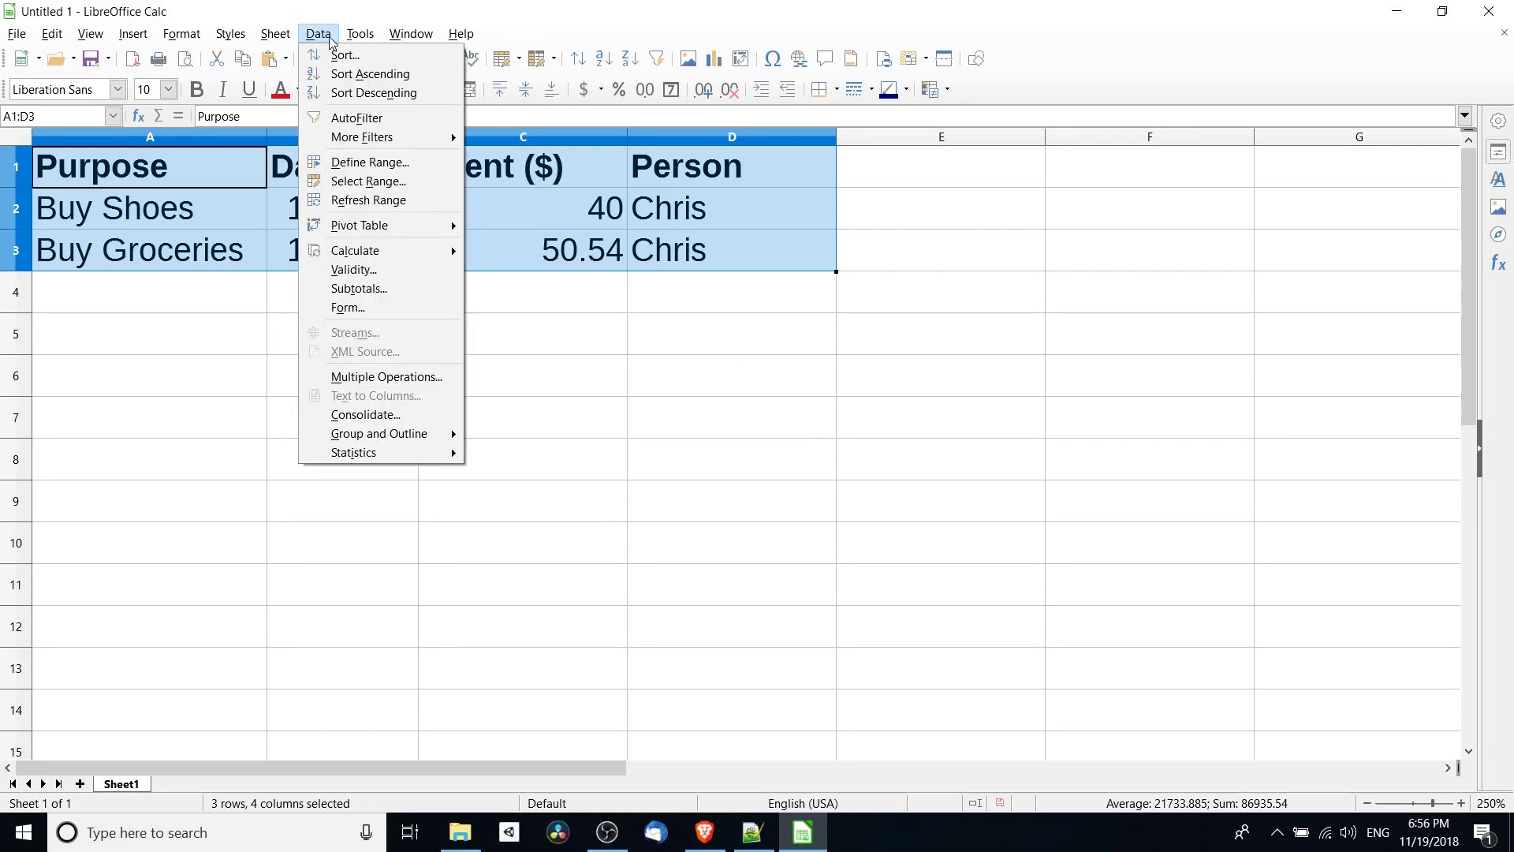
pyautogui.click(343, 54)
pyautogui.moveTo(635, 203); pyautogui.dragTo(613, 316)
pyautogui.click(596, 395)
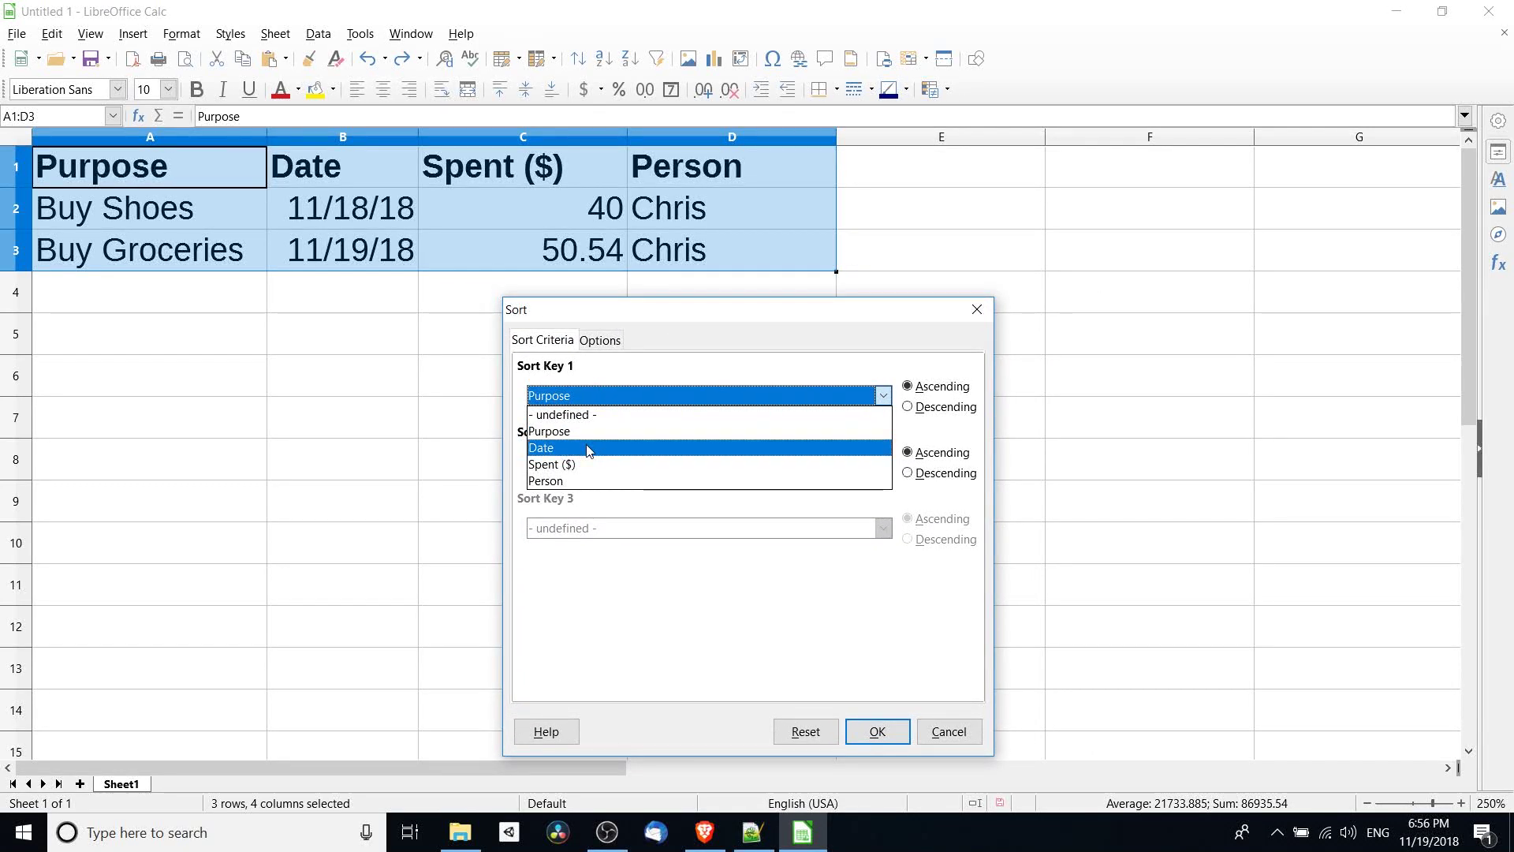
pyautogui.click(590, 463)
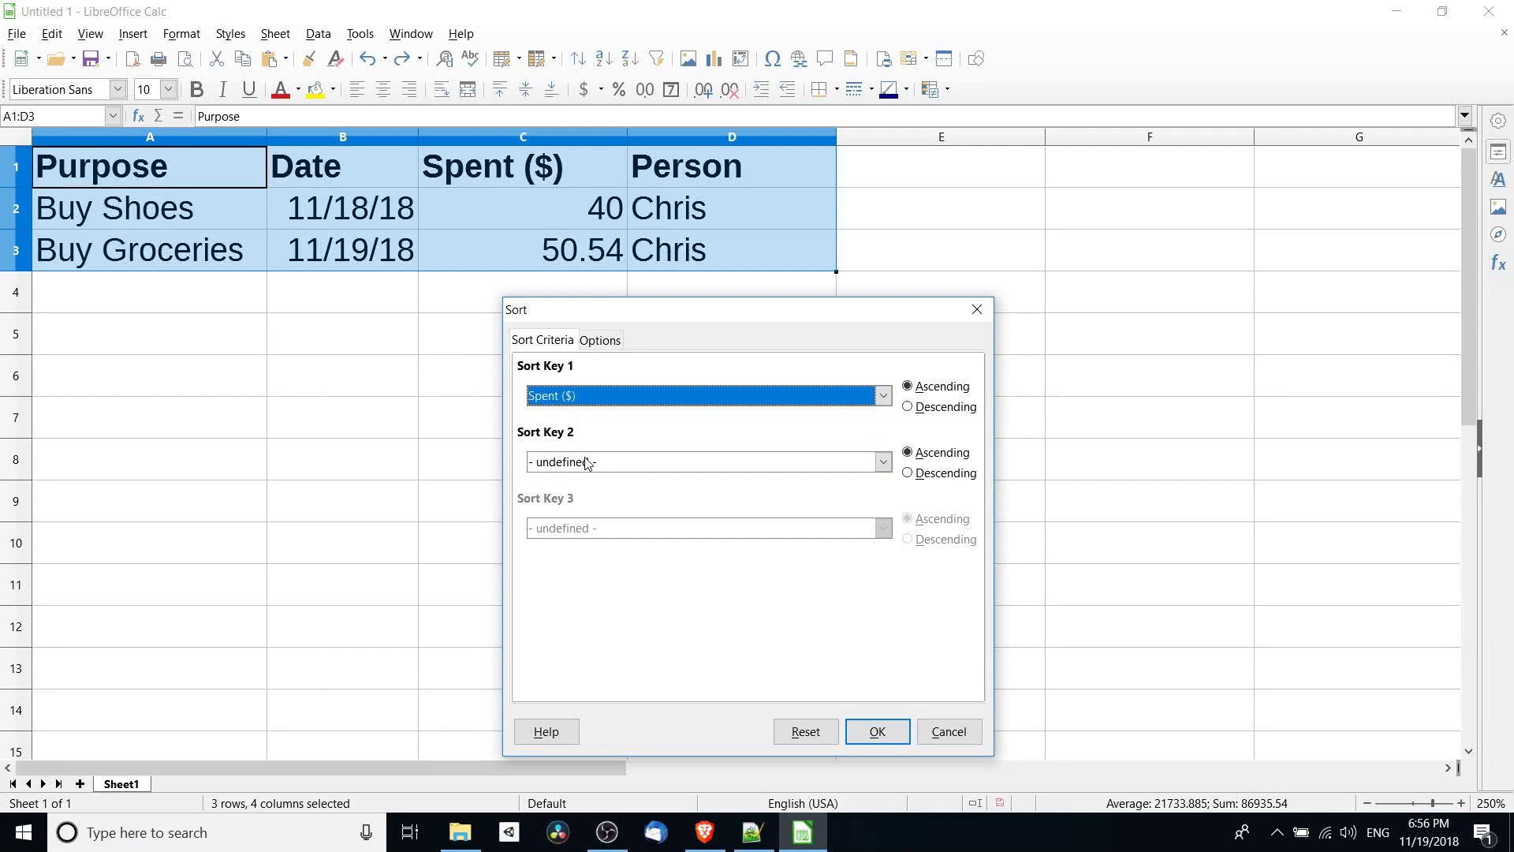
pyautogui.click(931, 410)
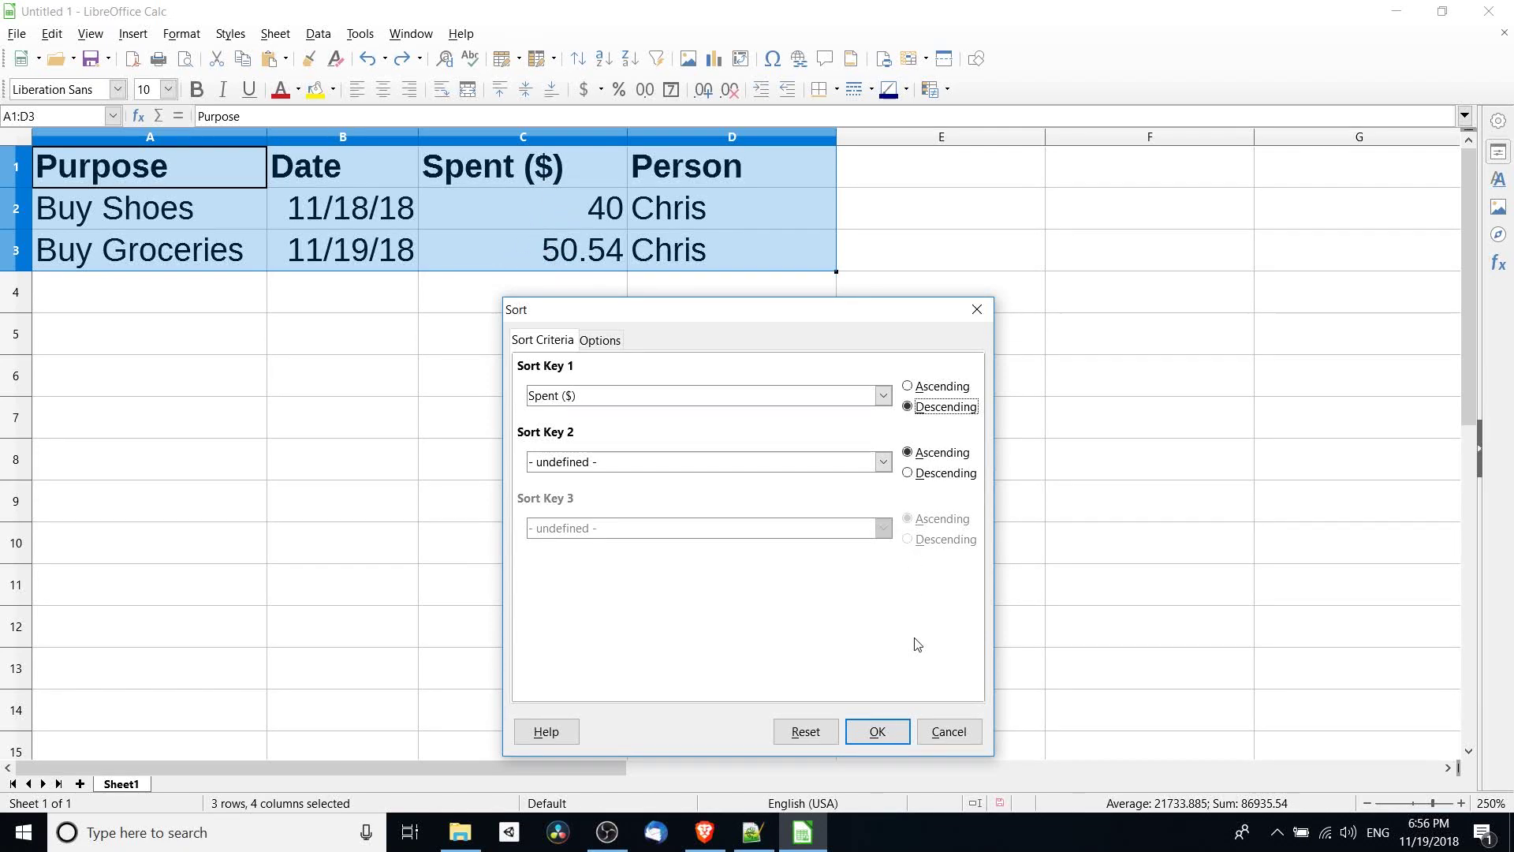
pyautogui.click(585, 467)
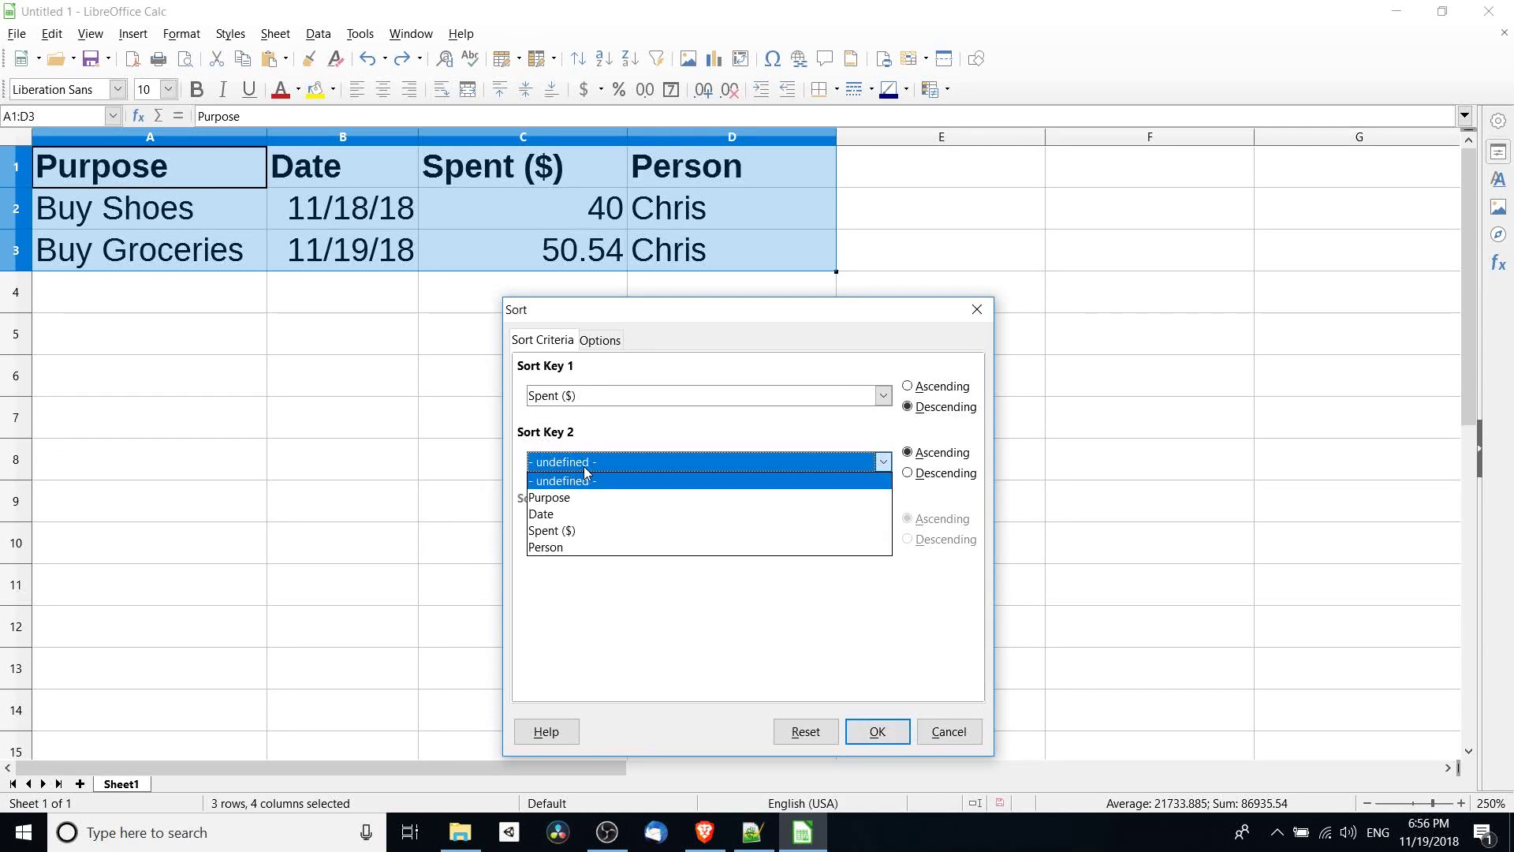
pyautogui.click(584, 466)
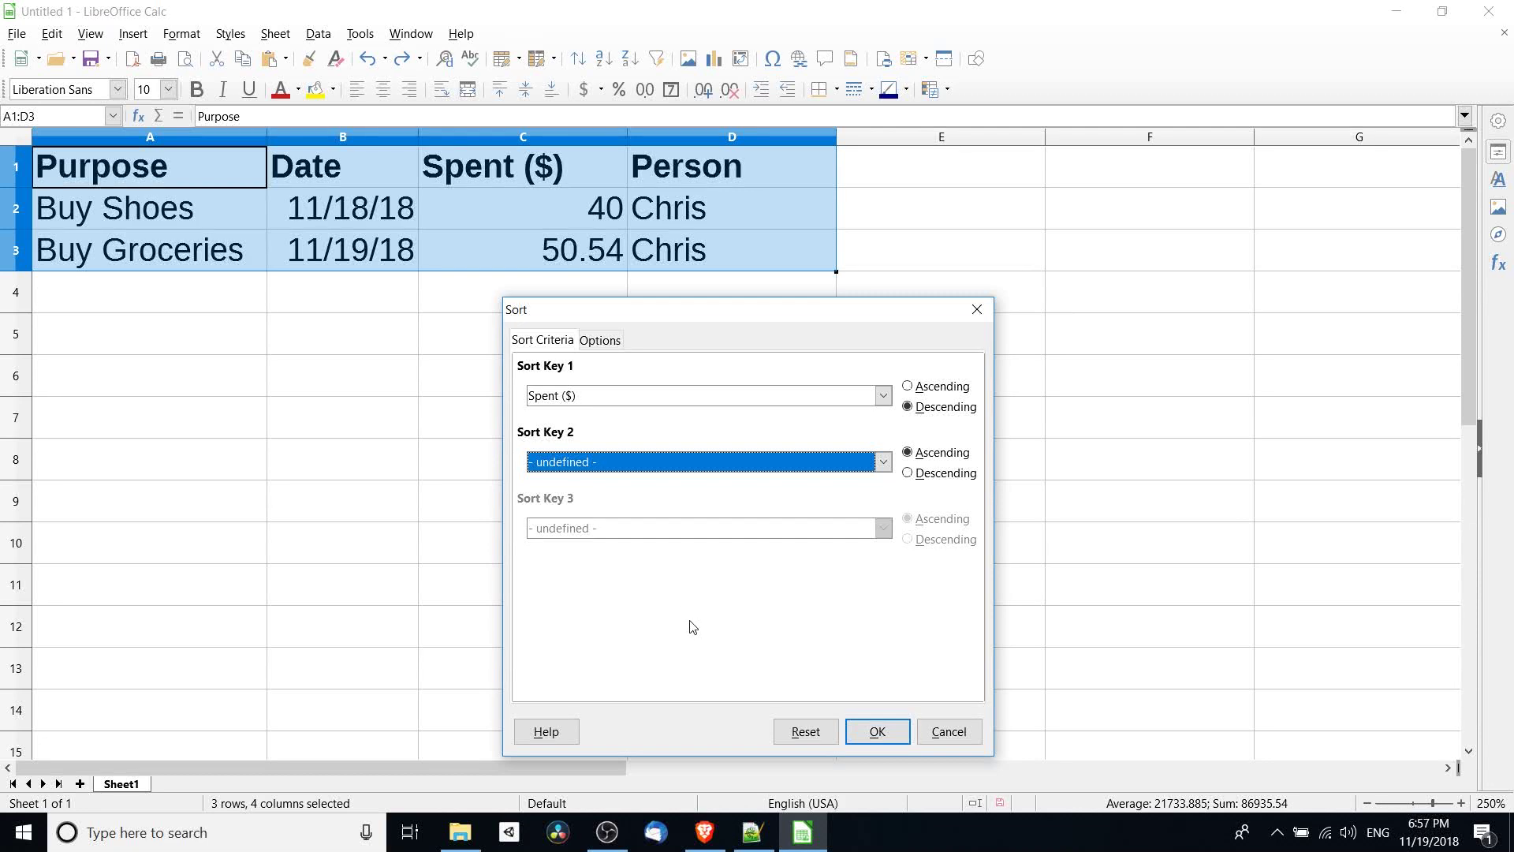
pyautogui.click(882, 735)
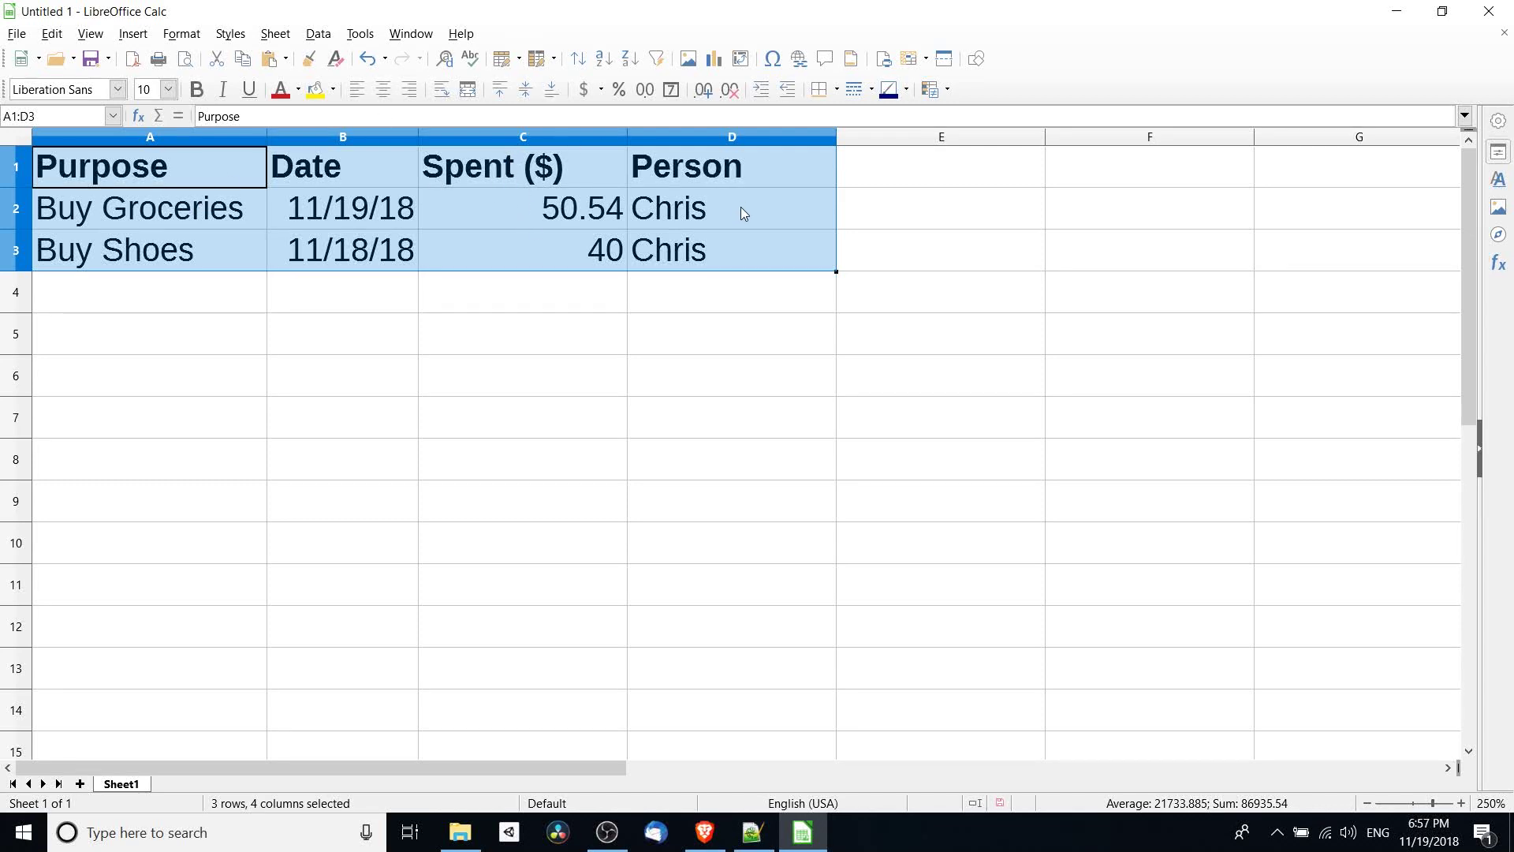
# Sort the table A1:D3 by Date in ascending order as the first sort key.
pyautogui.click(318, 33)
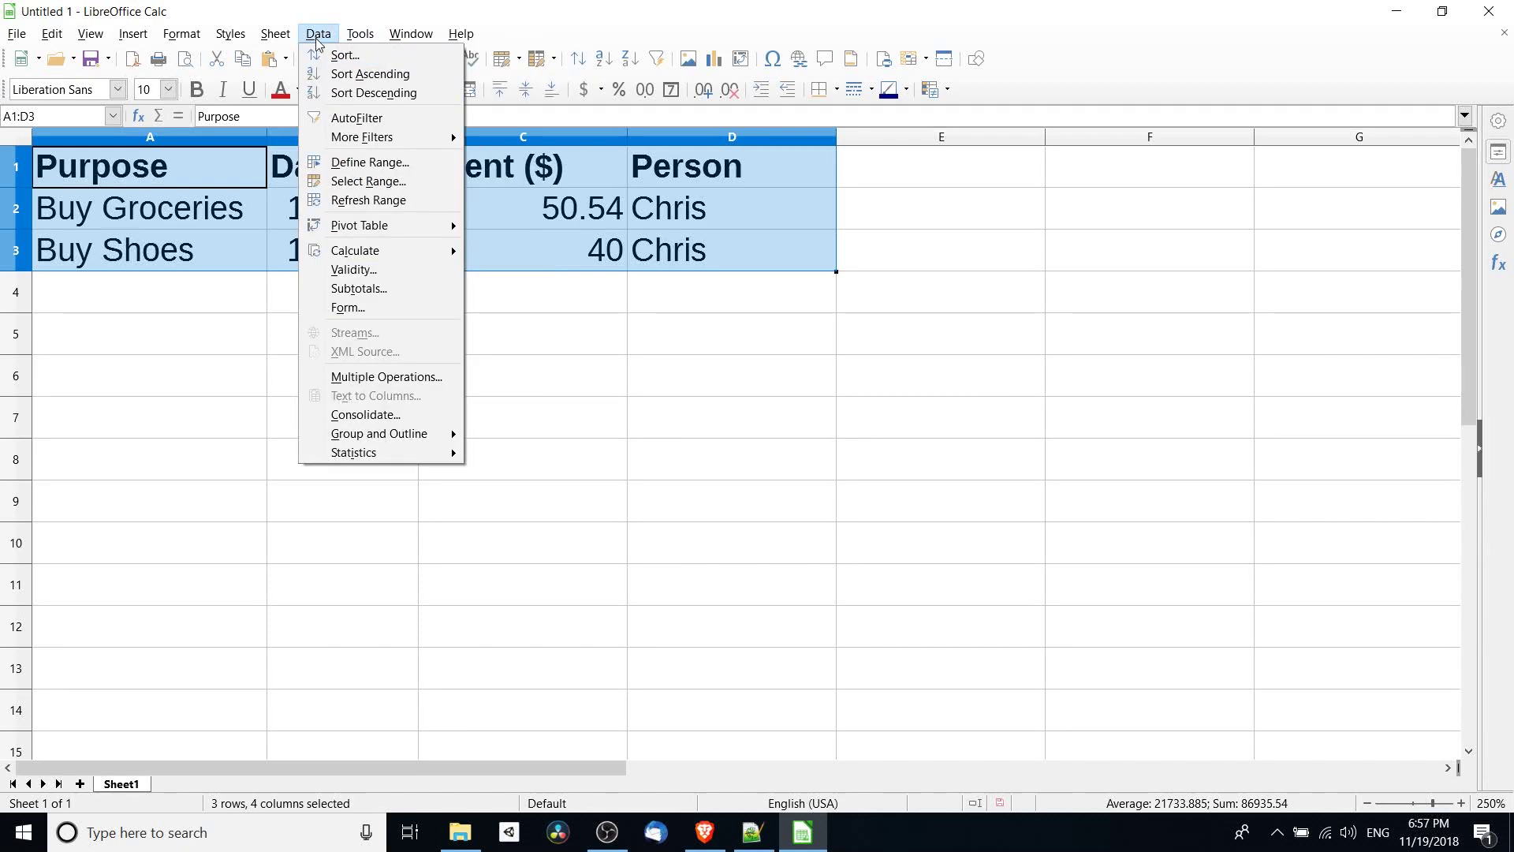
pyautogui.click(335, 53)
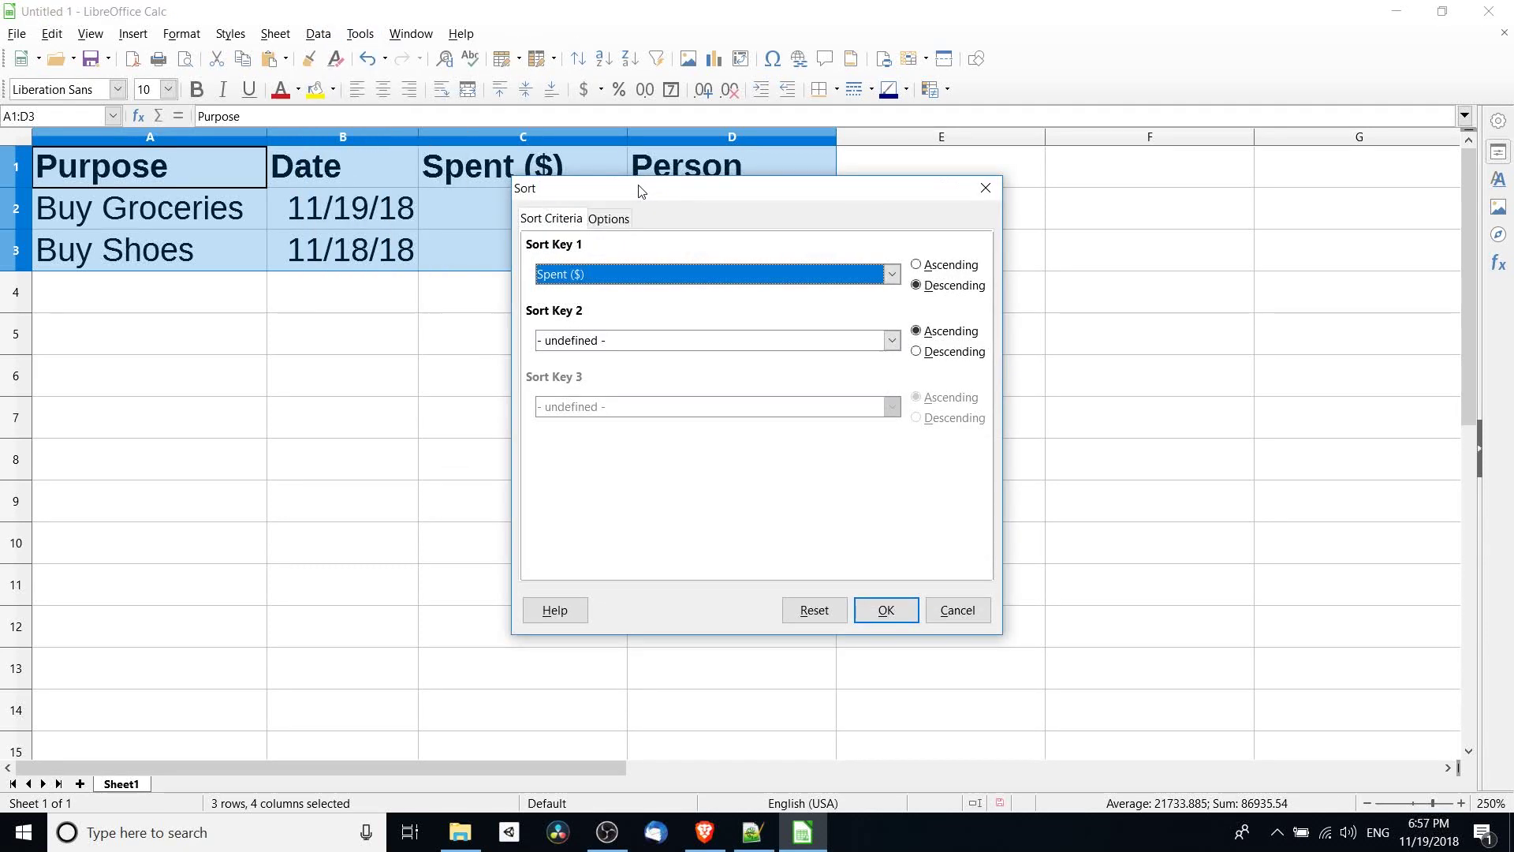
pyautogui.click(874, 307)
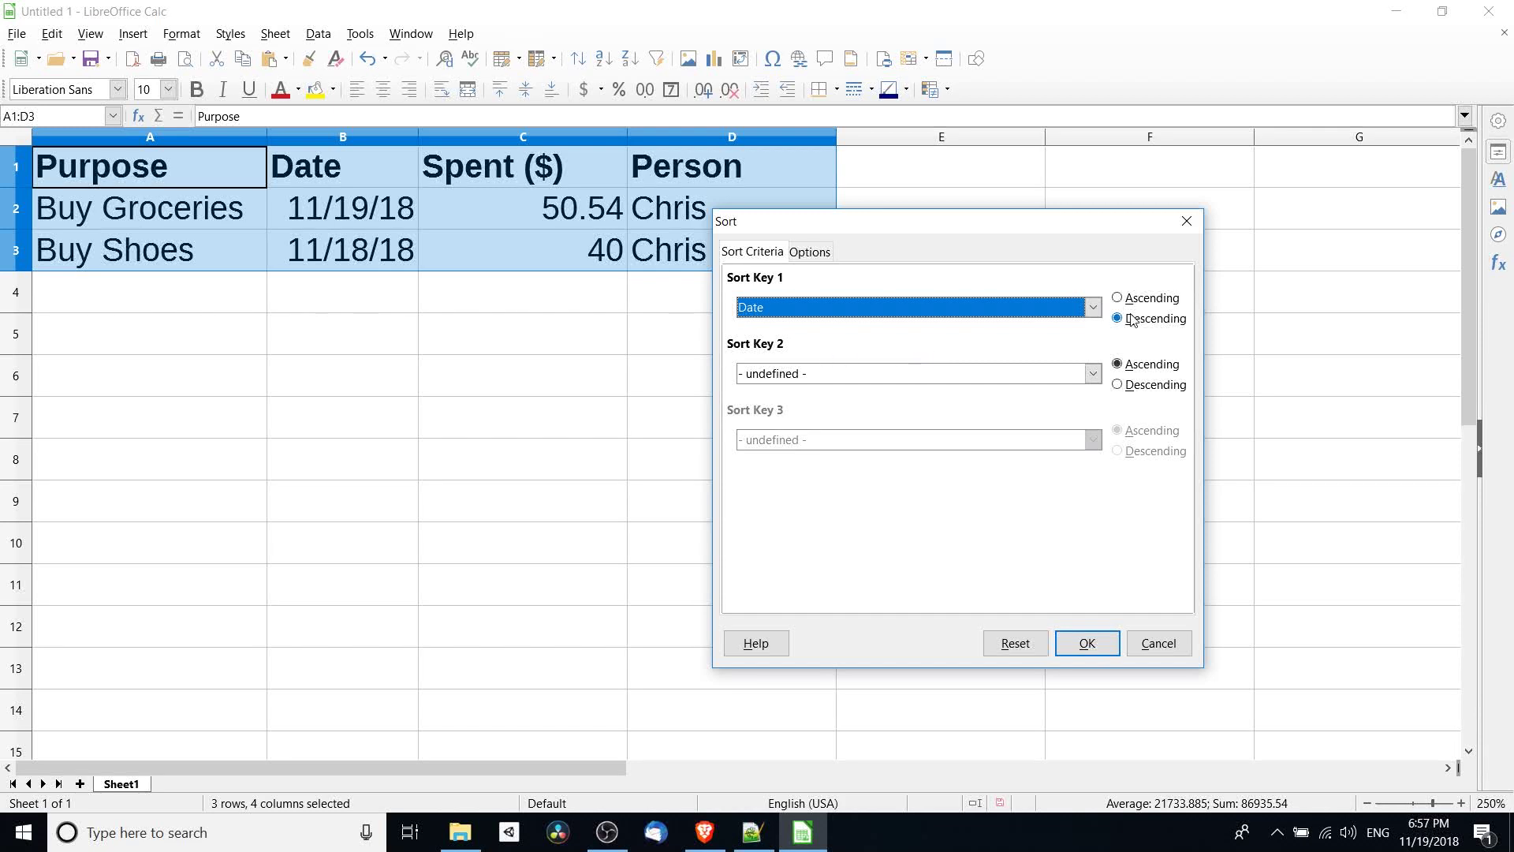
pyautogui.click(1162, 297)
pyautogui.click(1093, 645)
pyautogui.click(388, 299)
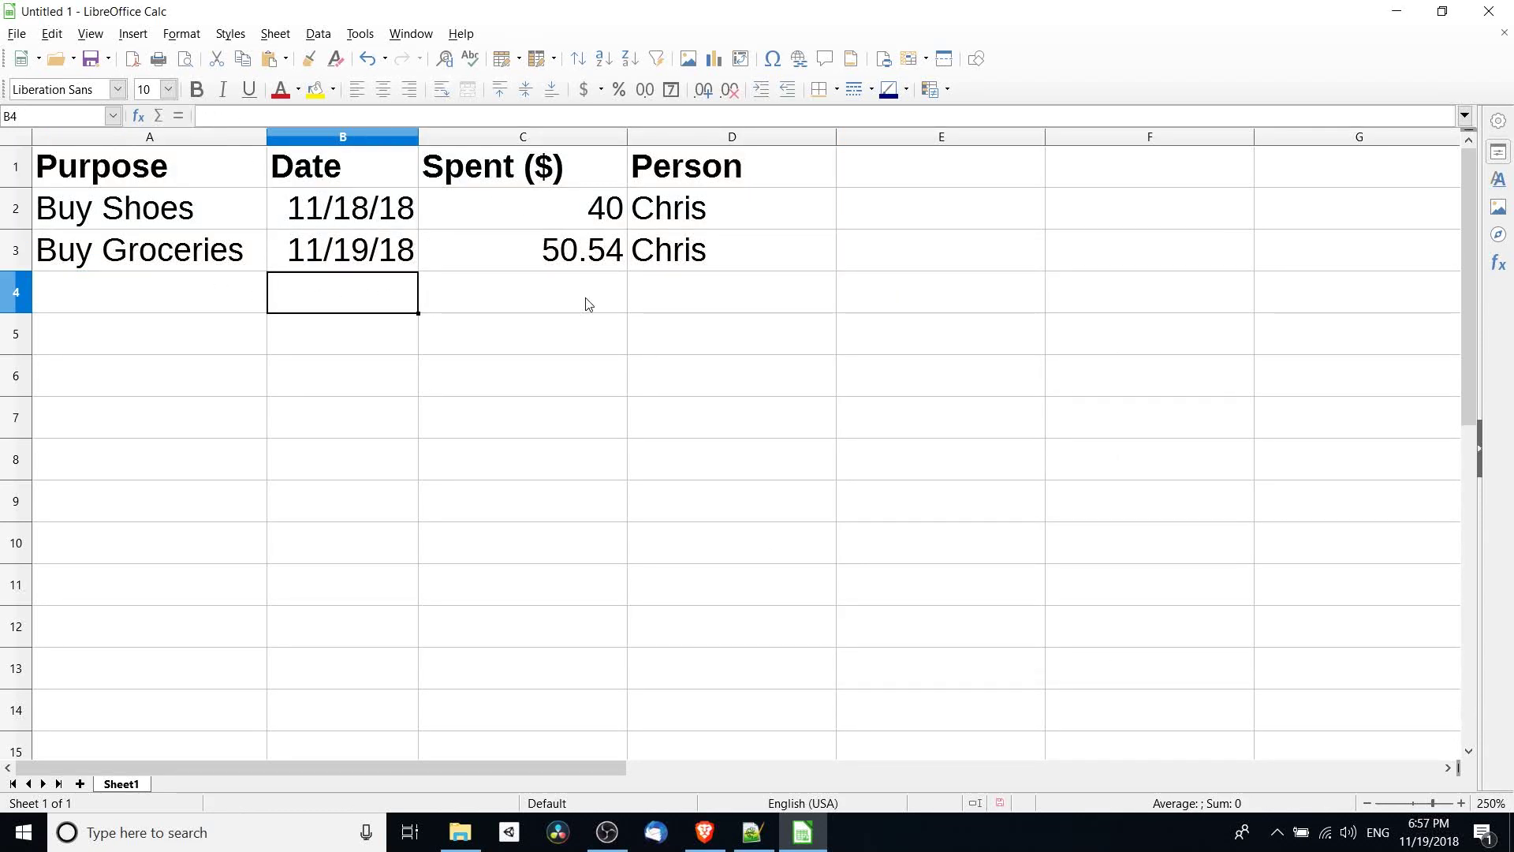
# Format the whole Spent ($) column C to show two decimal places.
pyautogui.click(542, 222)
pyautogui.click(543, 165)
pyautogui.click(546, 139)
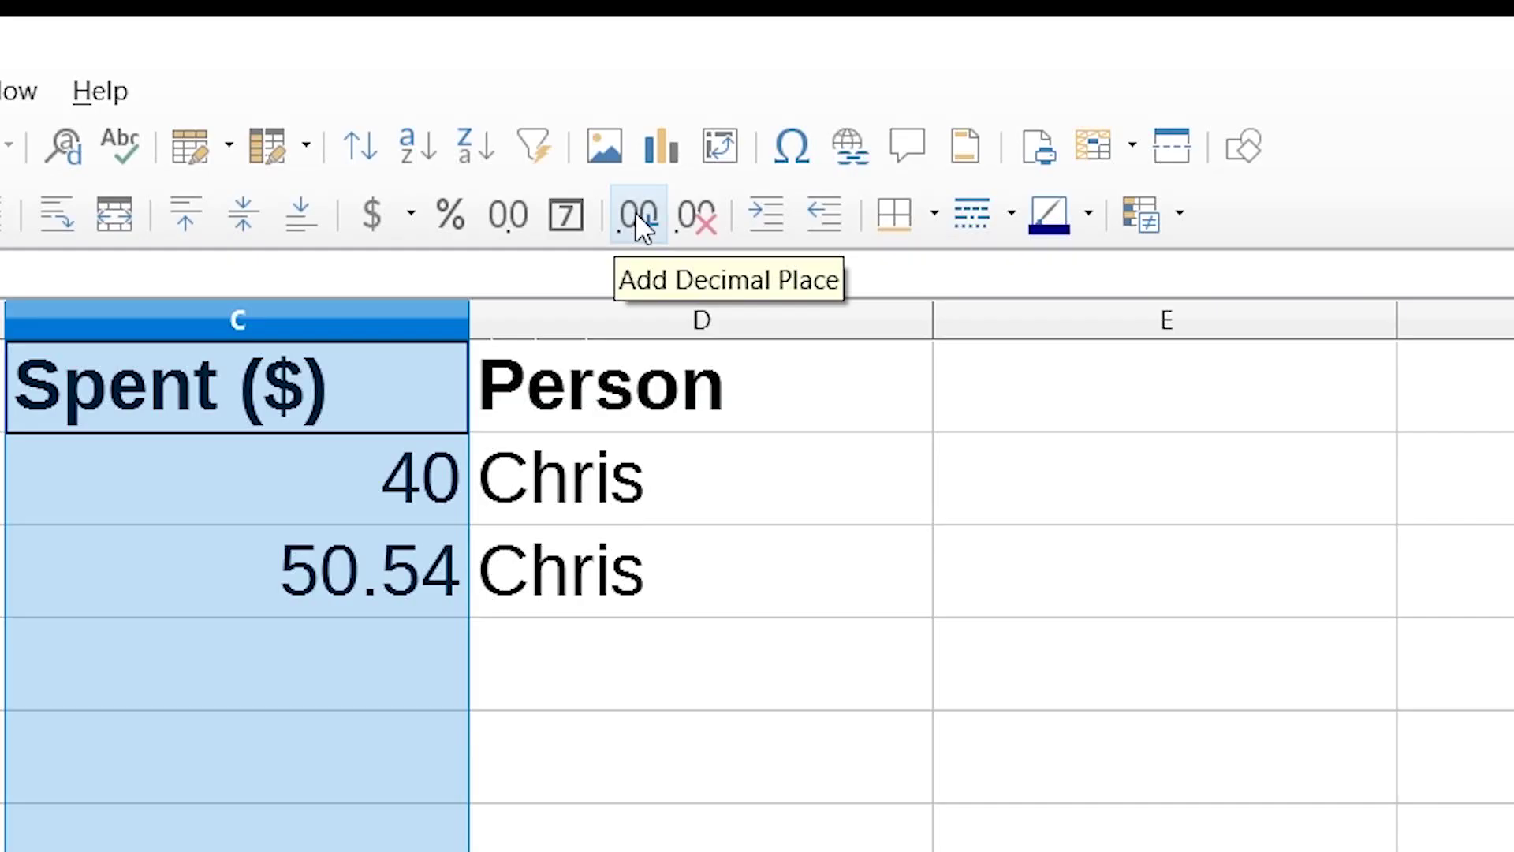
pyautogui.click(704, 91)
pyautogui.click(704, 90)
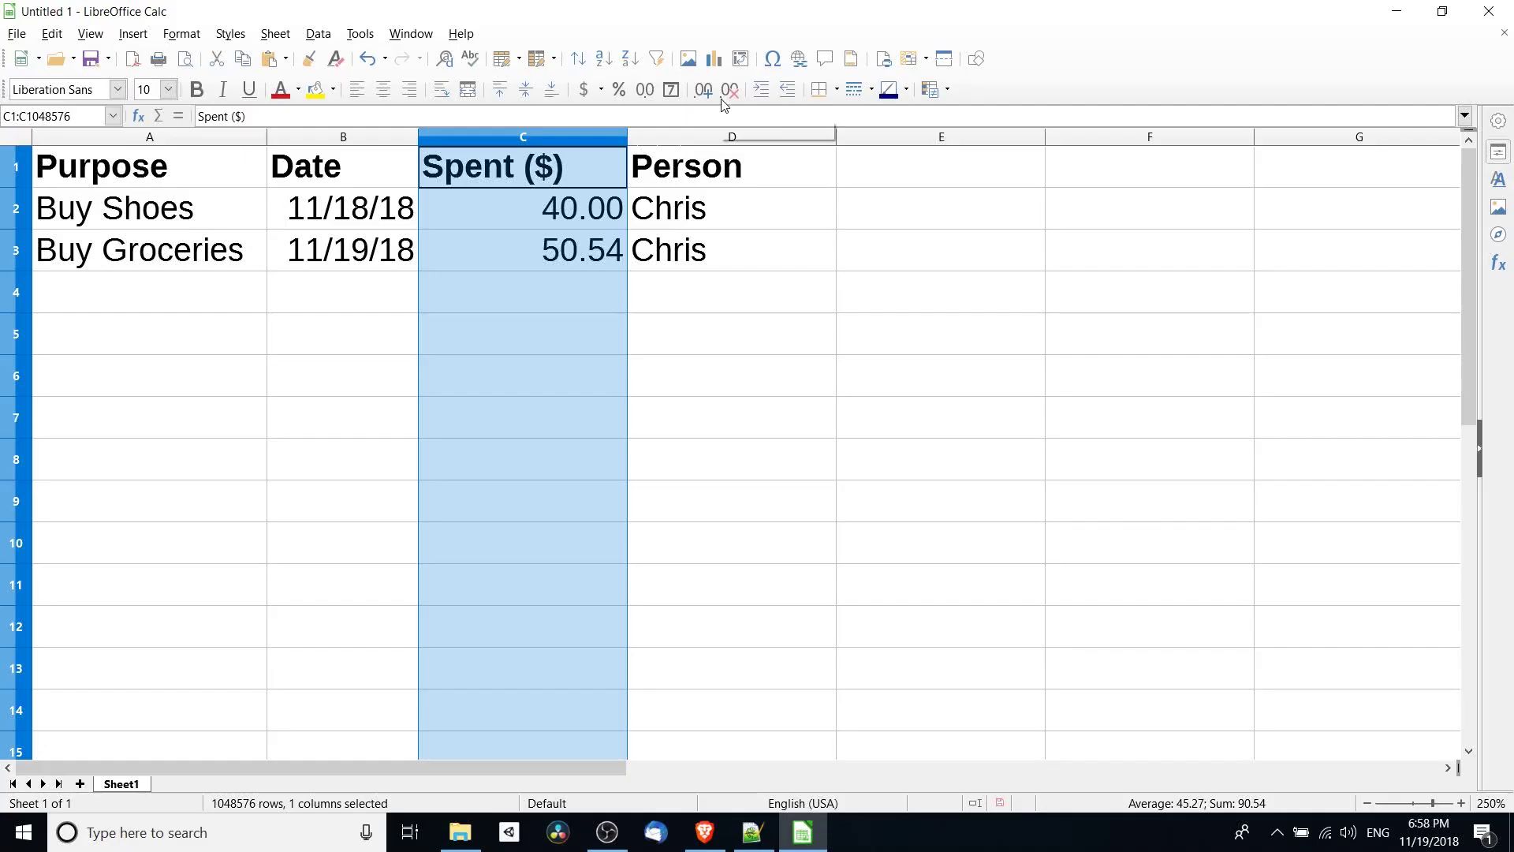
pyautogui.click(427, 570)
pyautogui.click(427, 487)
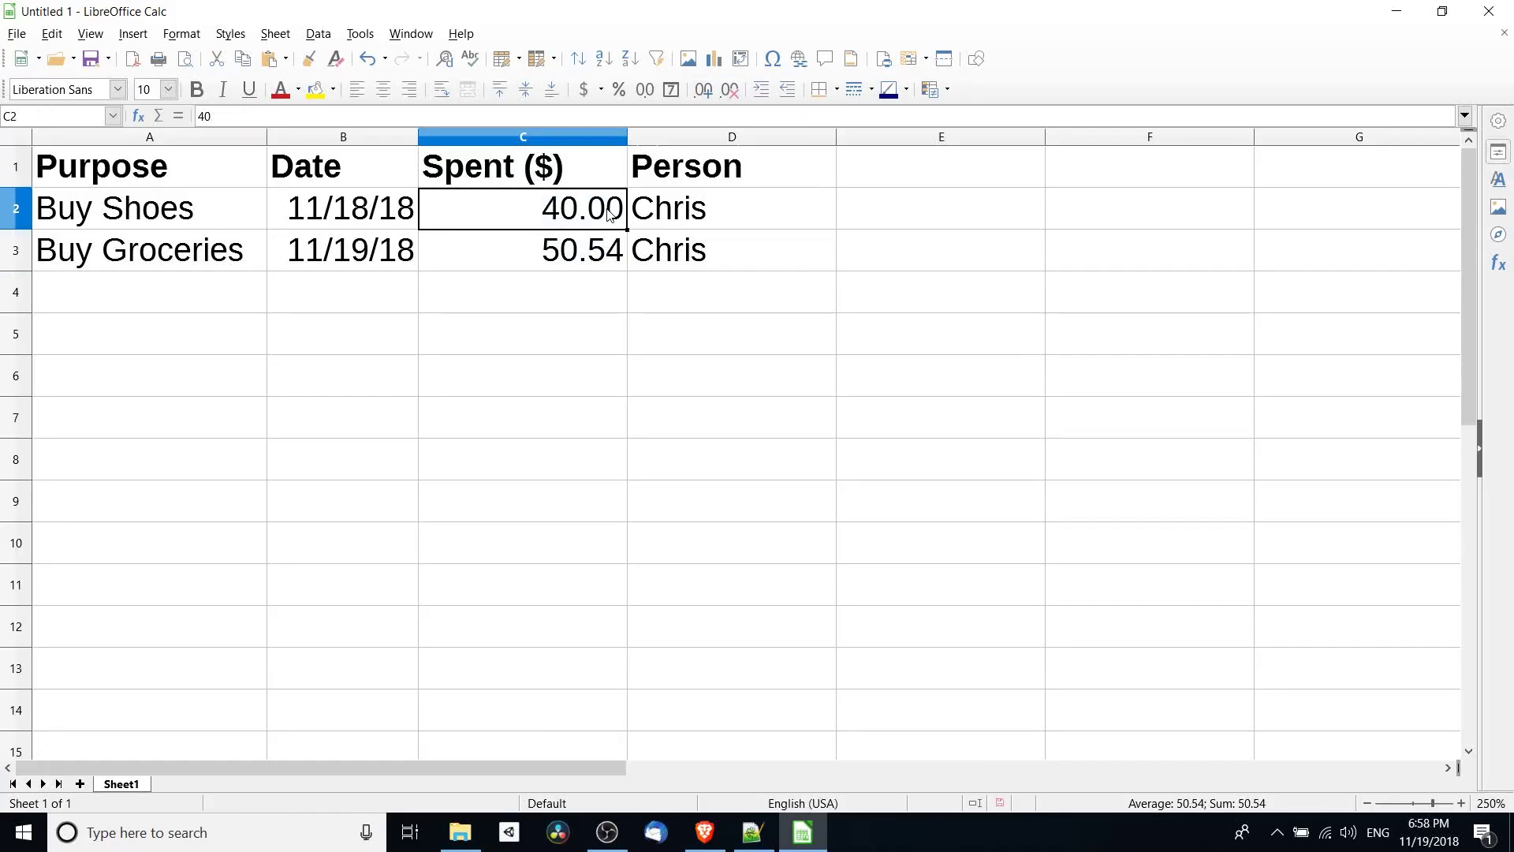
pyautogui.click(611, 258)
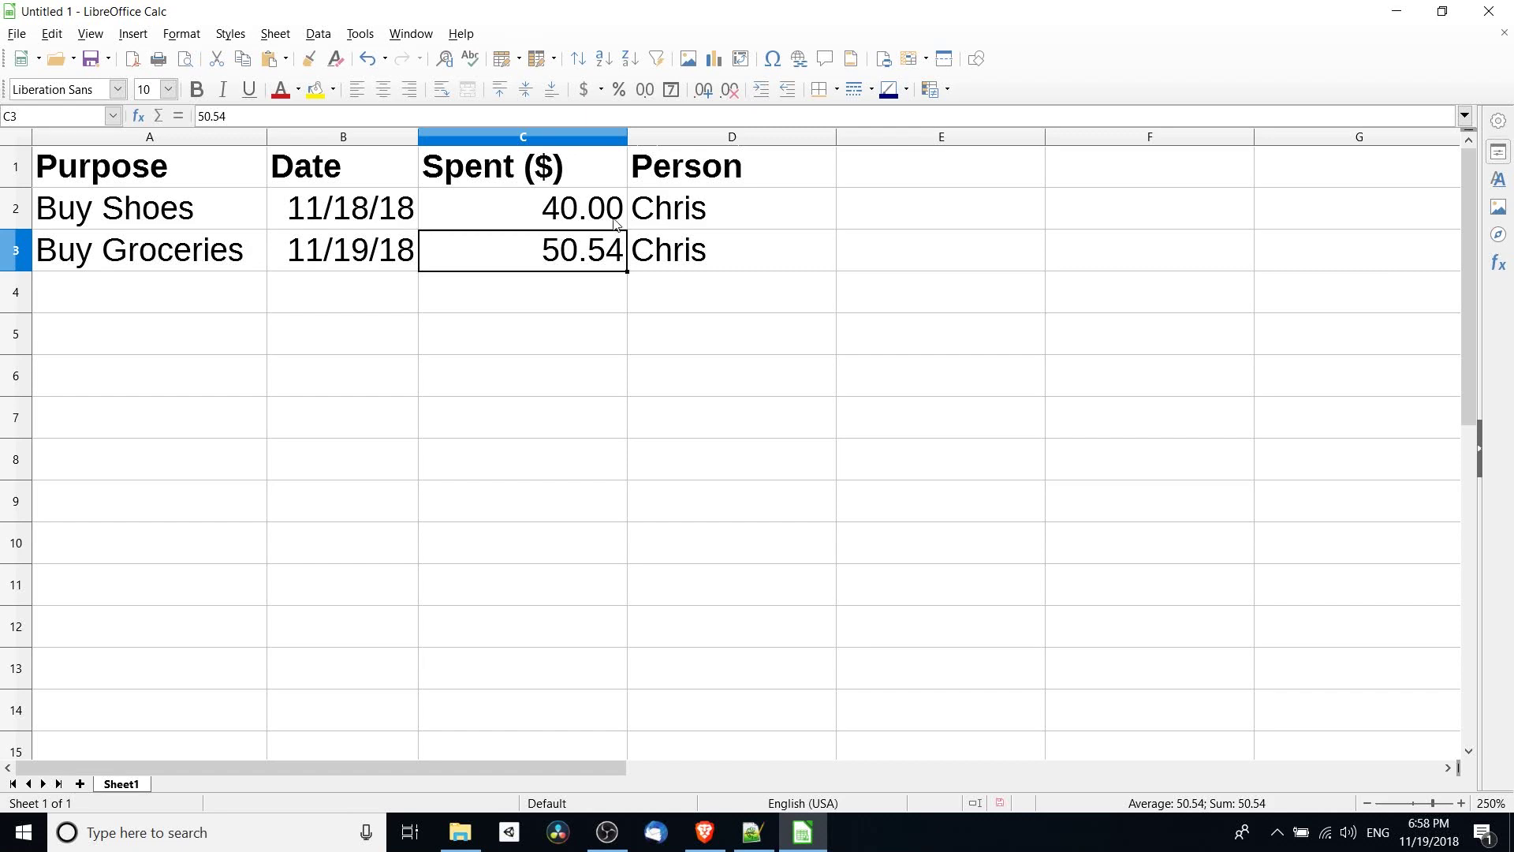
pyautogui.click(615, 223)
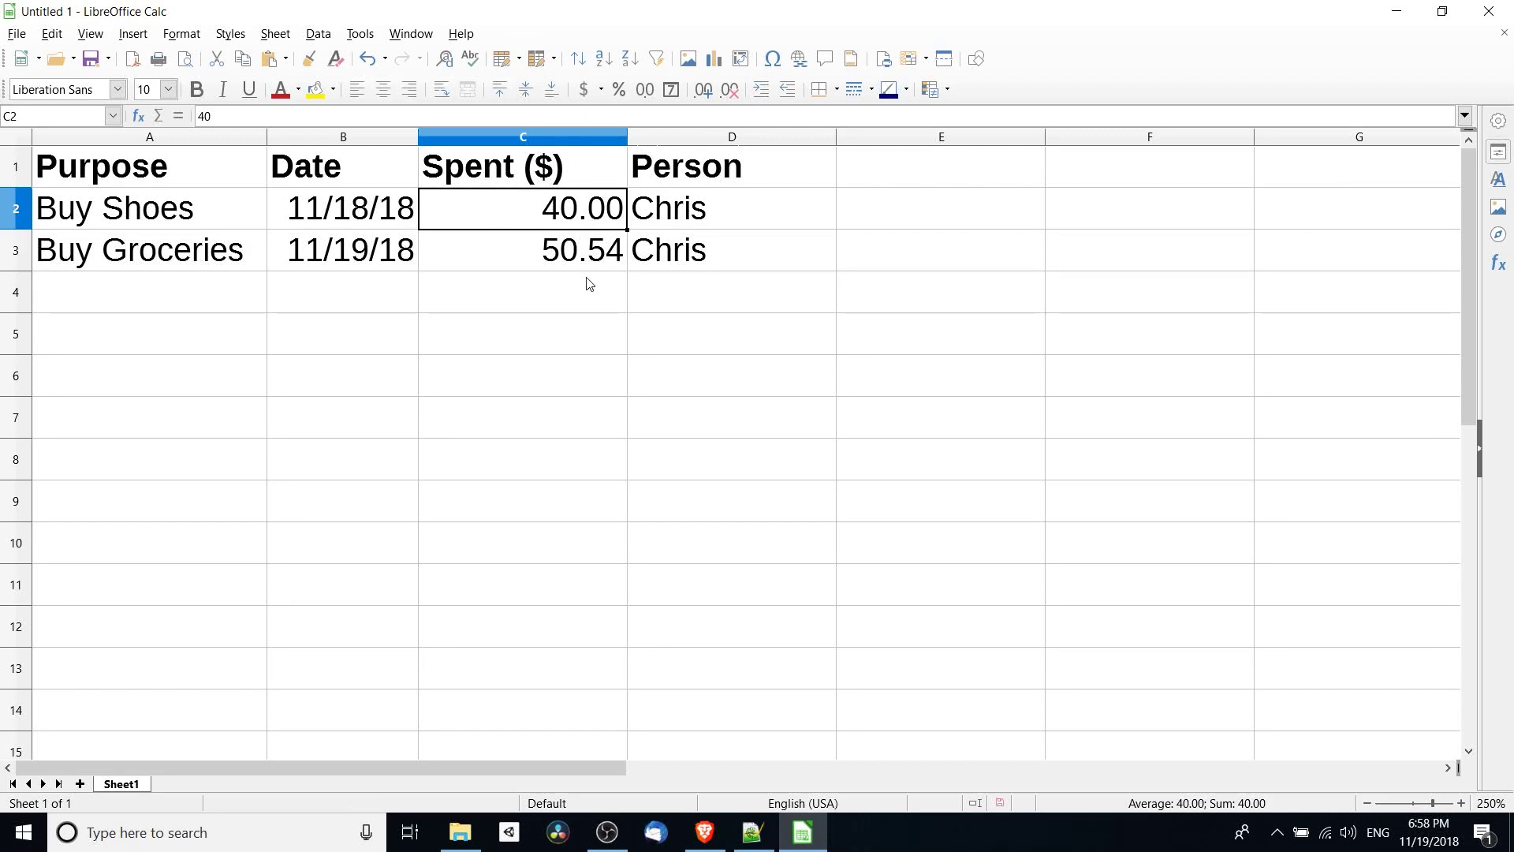
# Try the test amounts 40.001 and 40.009 in cell C4 to check the two-decimal rounding, leaving the cell empty.
pyautogui.click(591, 302)
pyautogui.write('4')
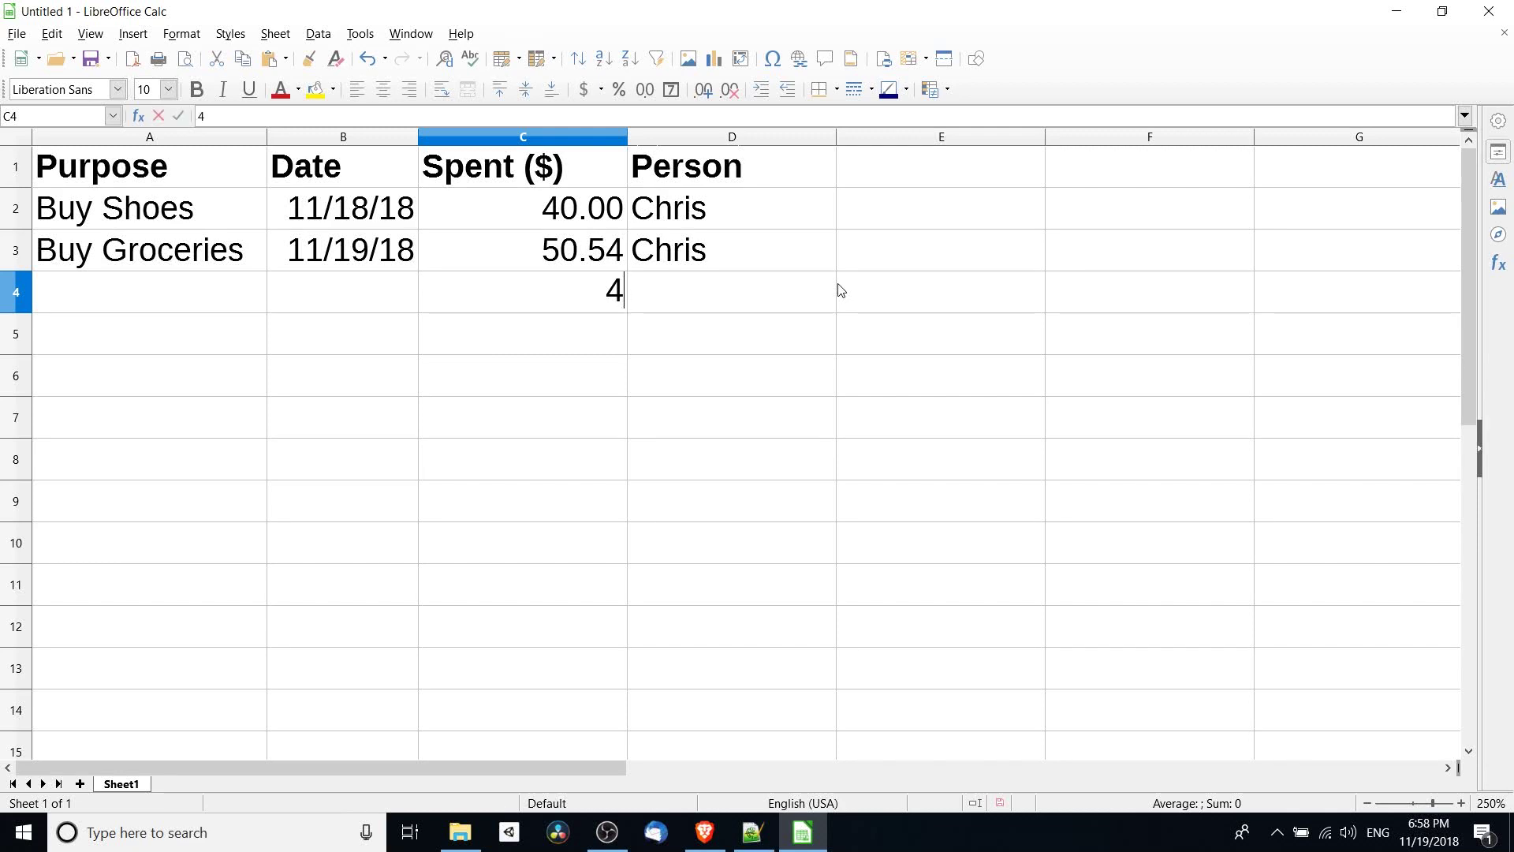
pyautogui.press('BackSpace')
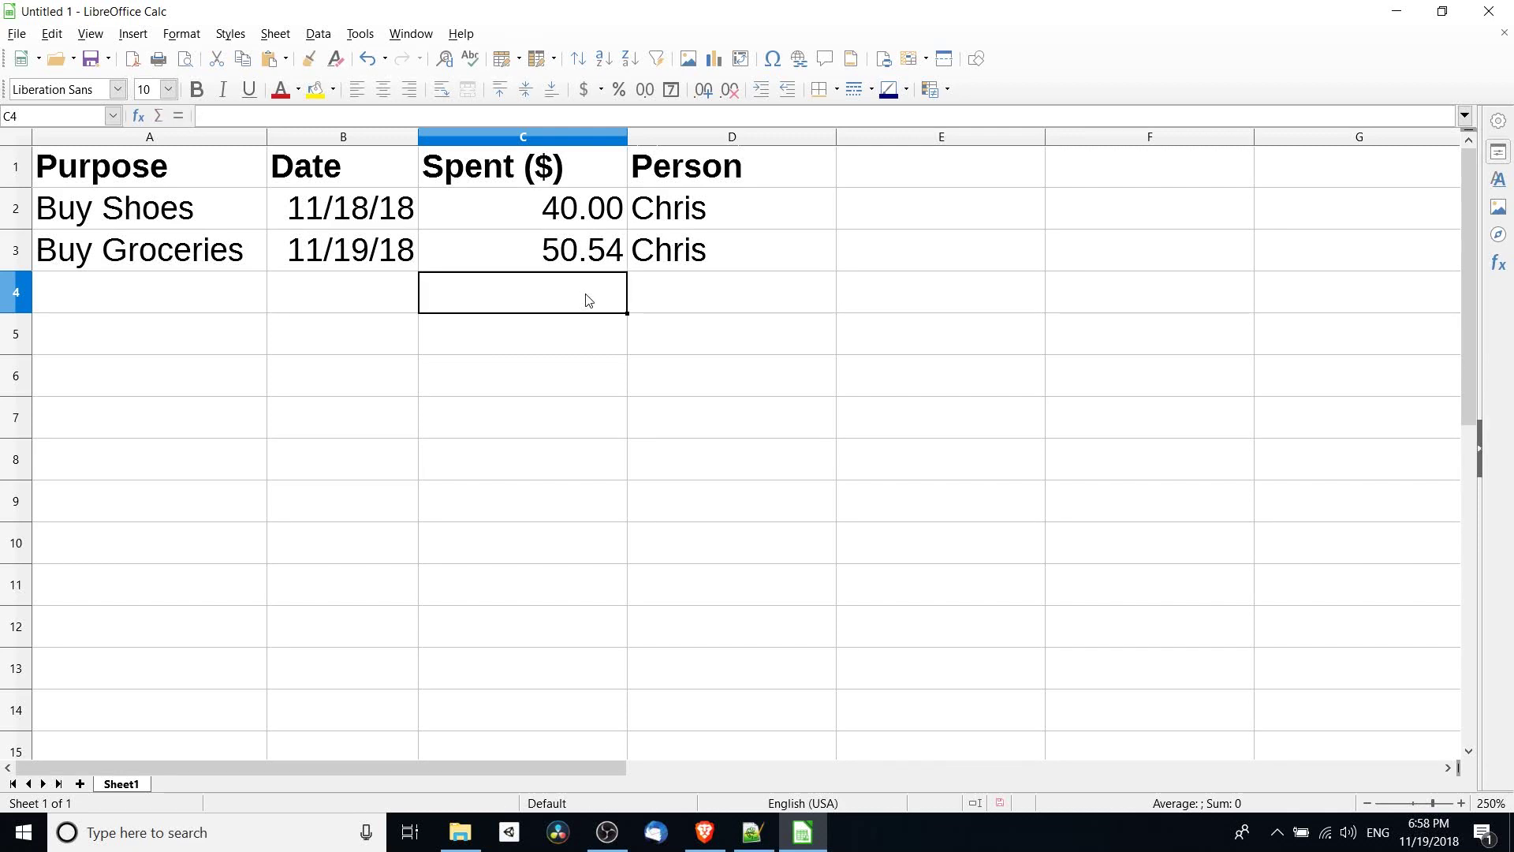
pyautogui.write('40.001')
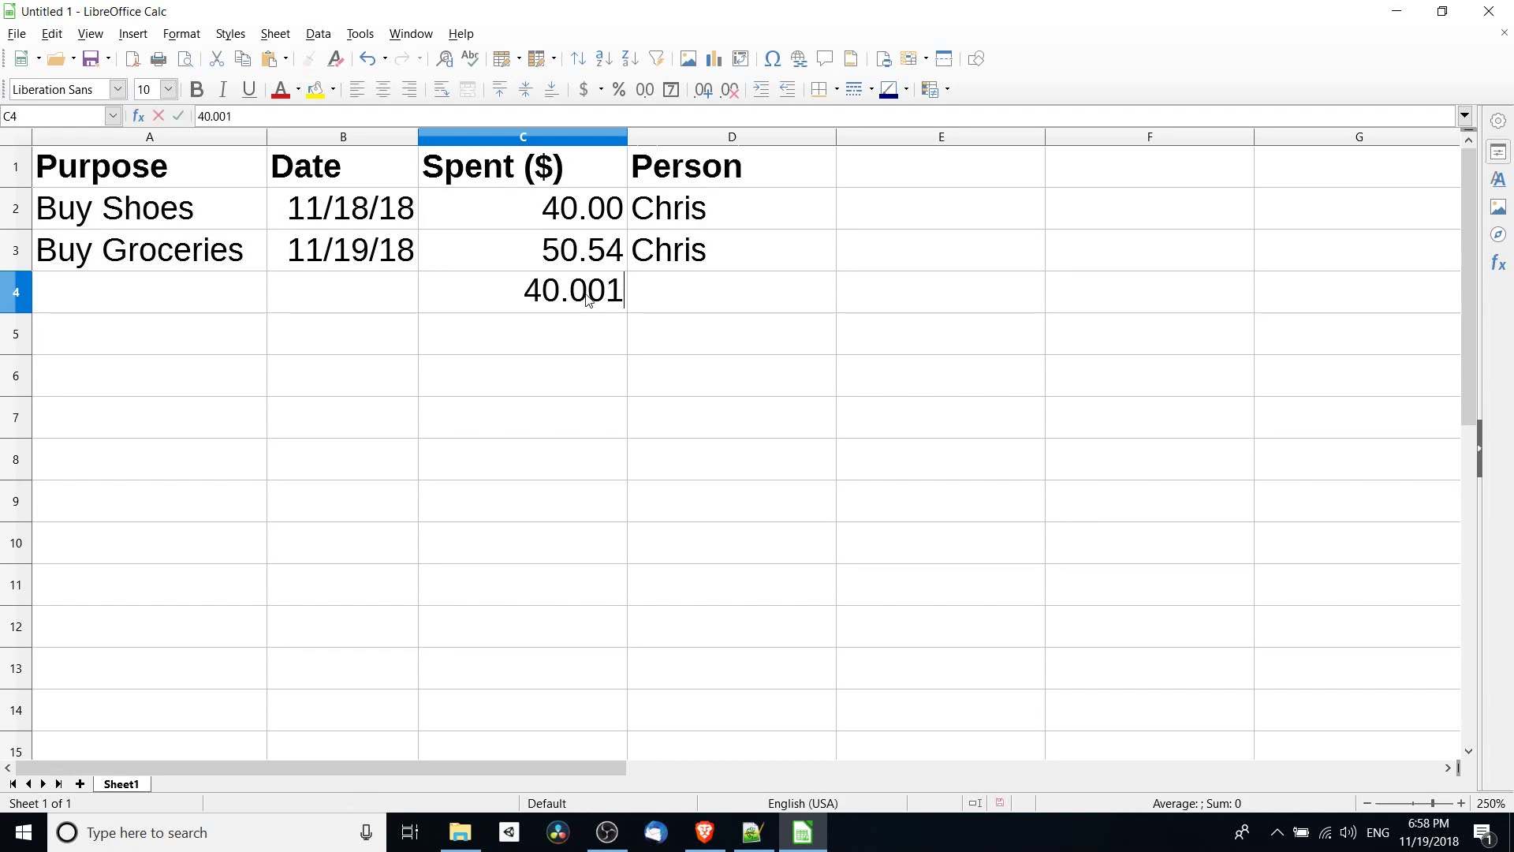
pyautogui.press('Return')
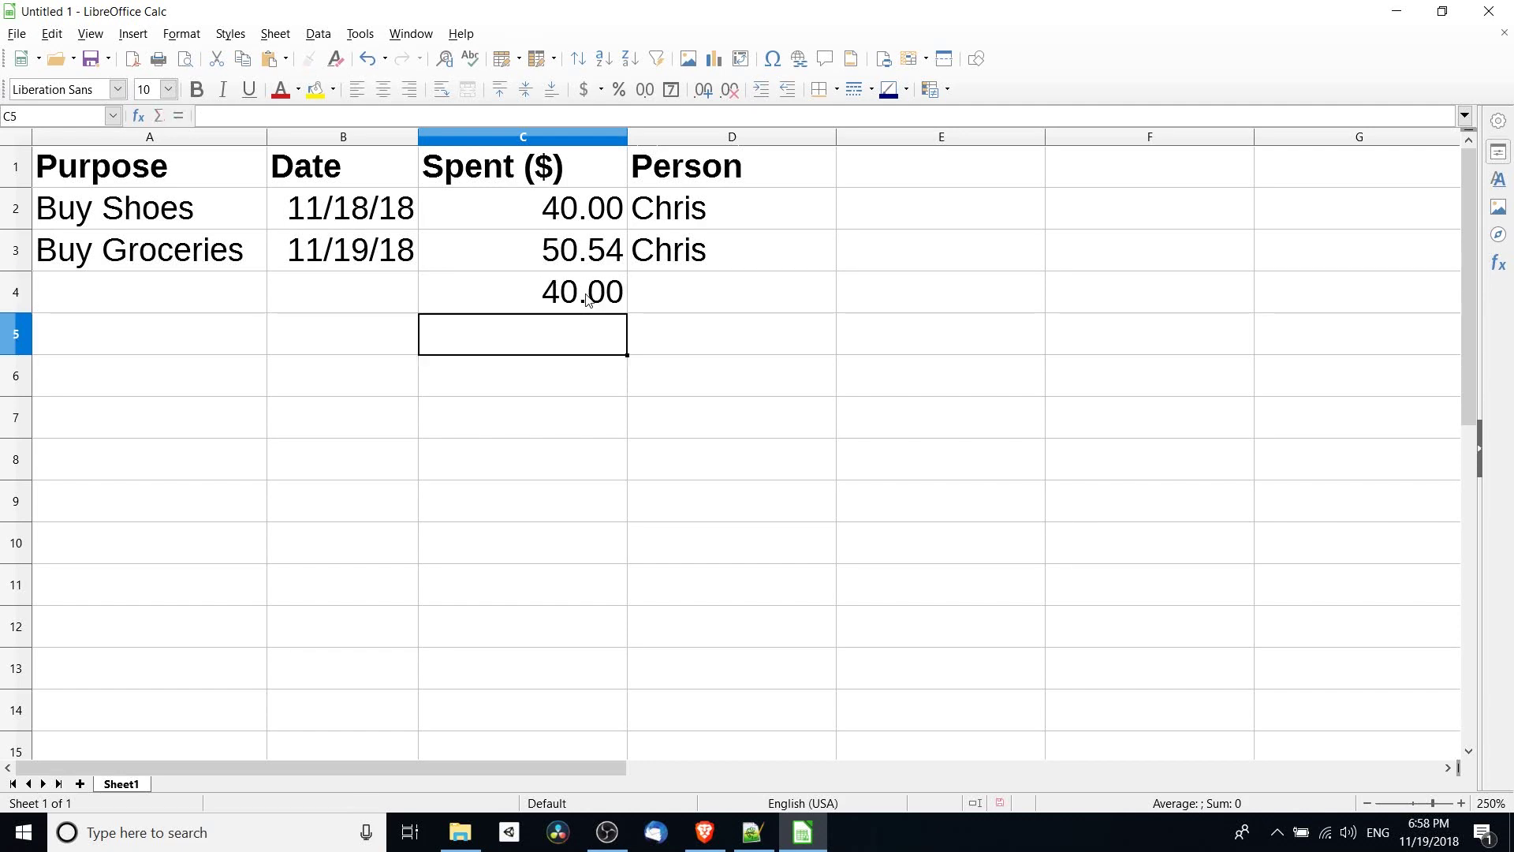
pyautogui.click(586, 299)
pyautogui.write('4')
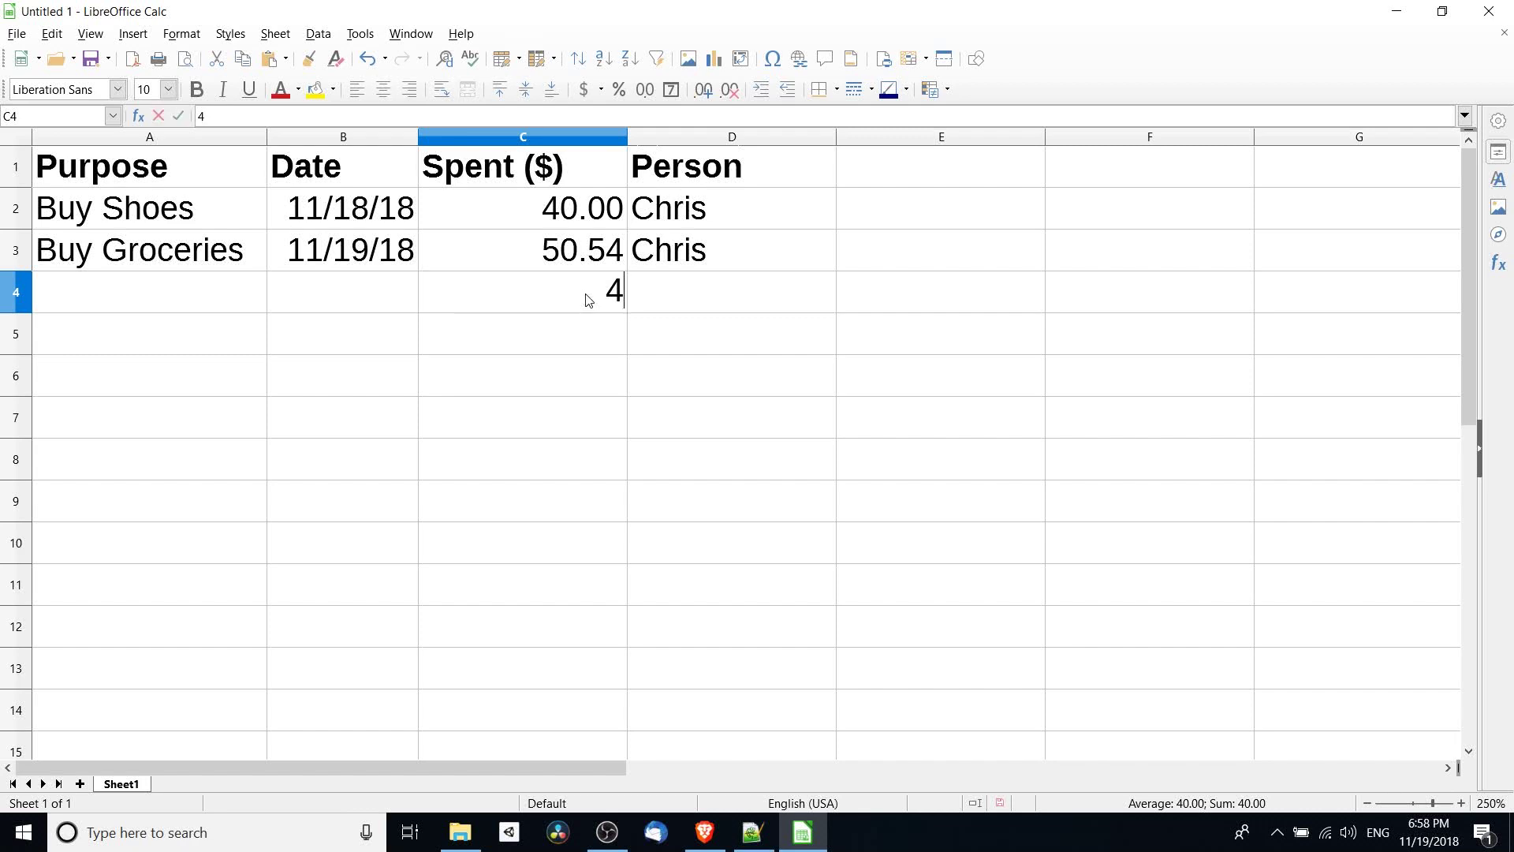
pyautogui.write('0.009')
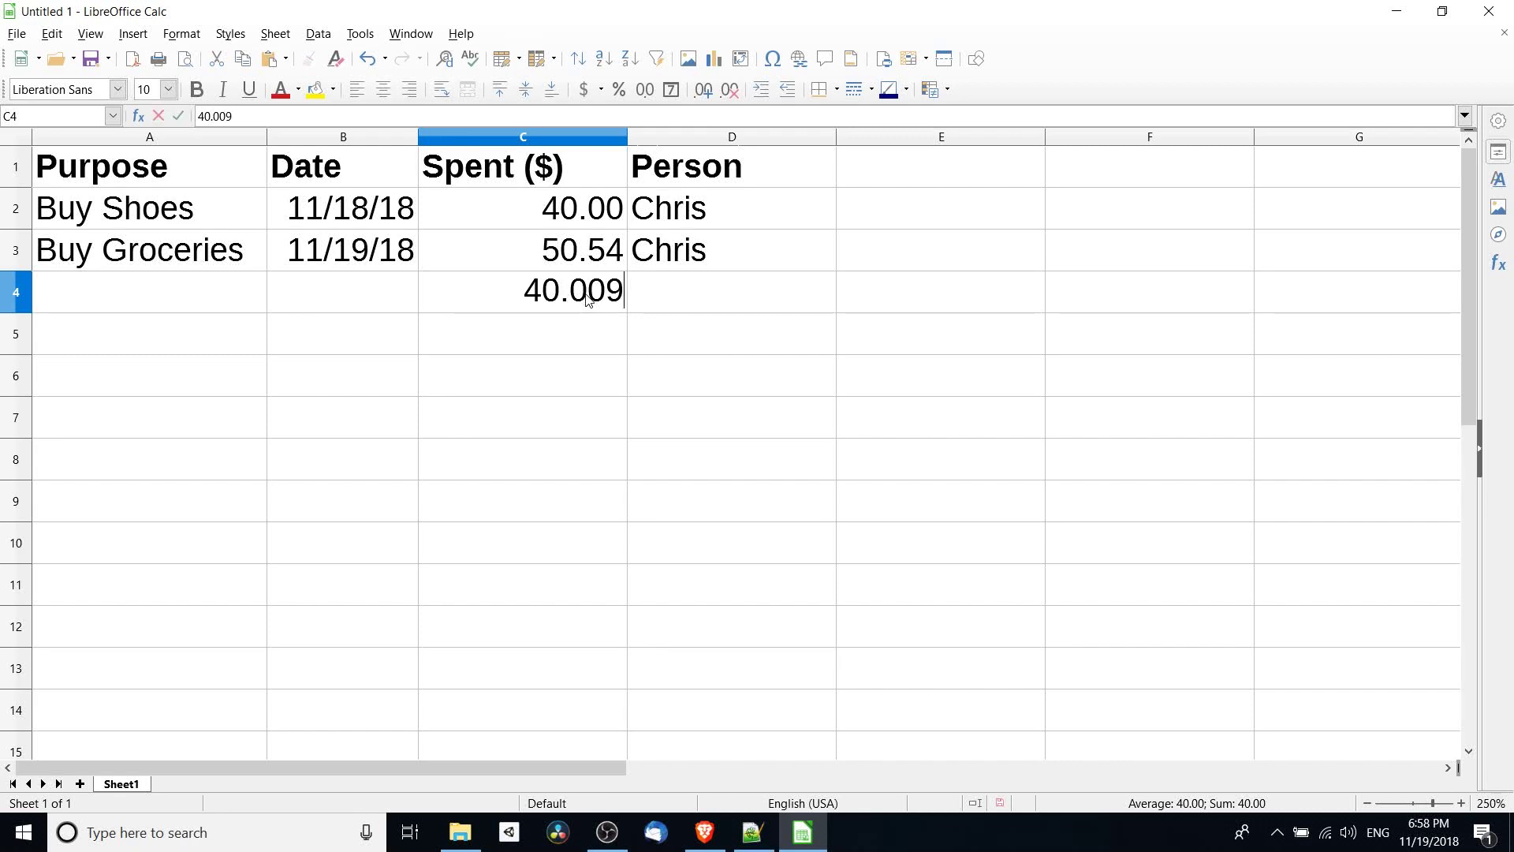
pyautogui.press('Escape')
pyautogui.press('Delete')
# Format the whole Spent ($) column C as USD $ English (USA) currency with two decimals, a thousands separator and red negative numbers.
pyautogui.click(540, 131)
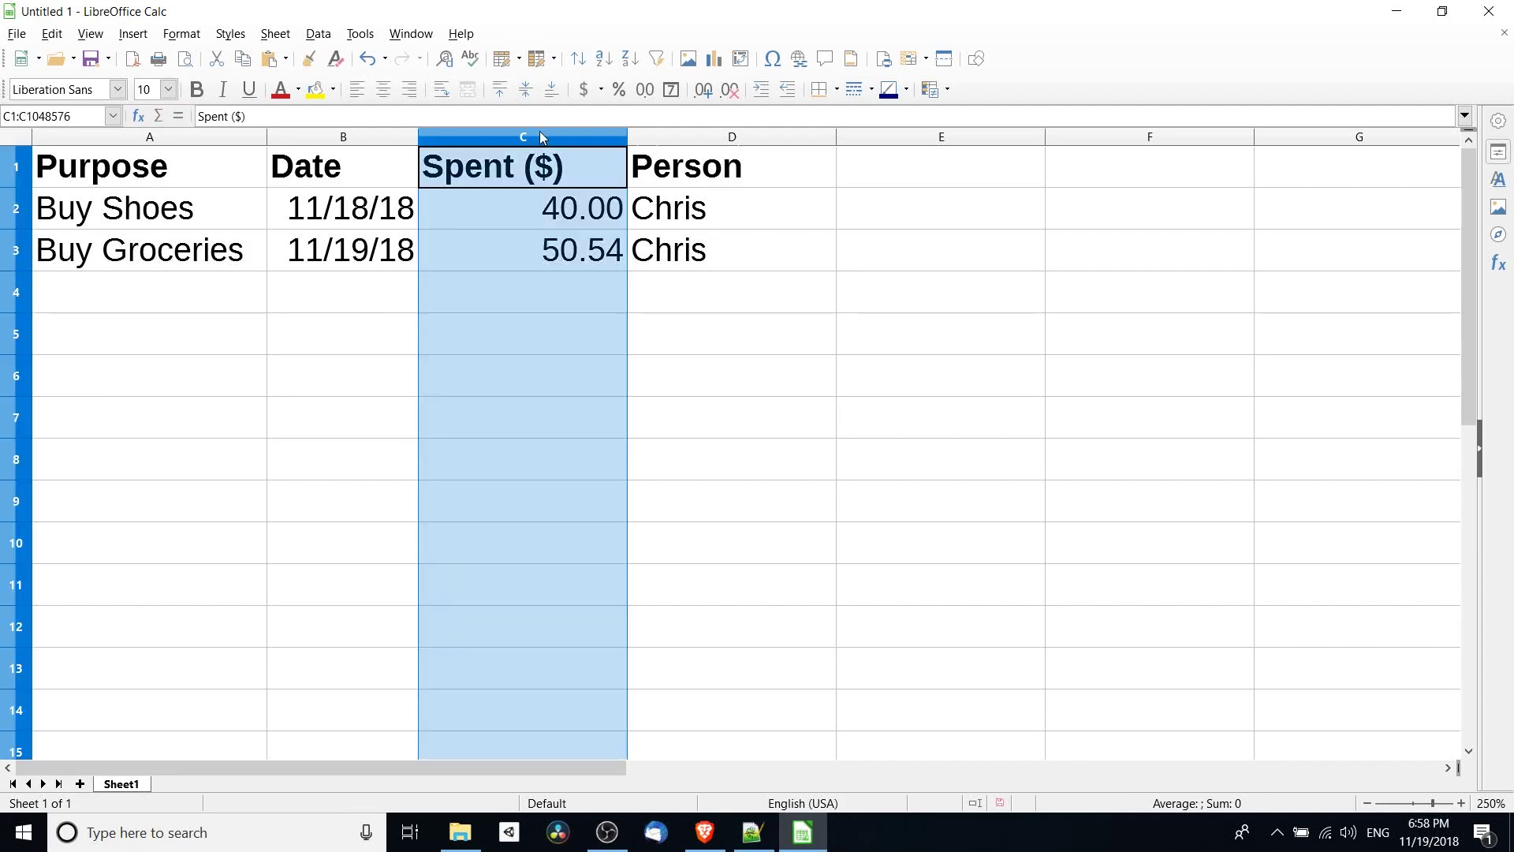
pyautogui.rightClick(541, 139)
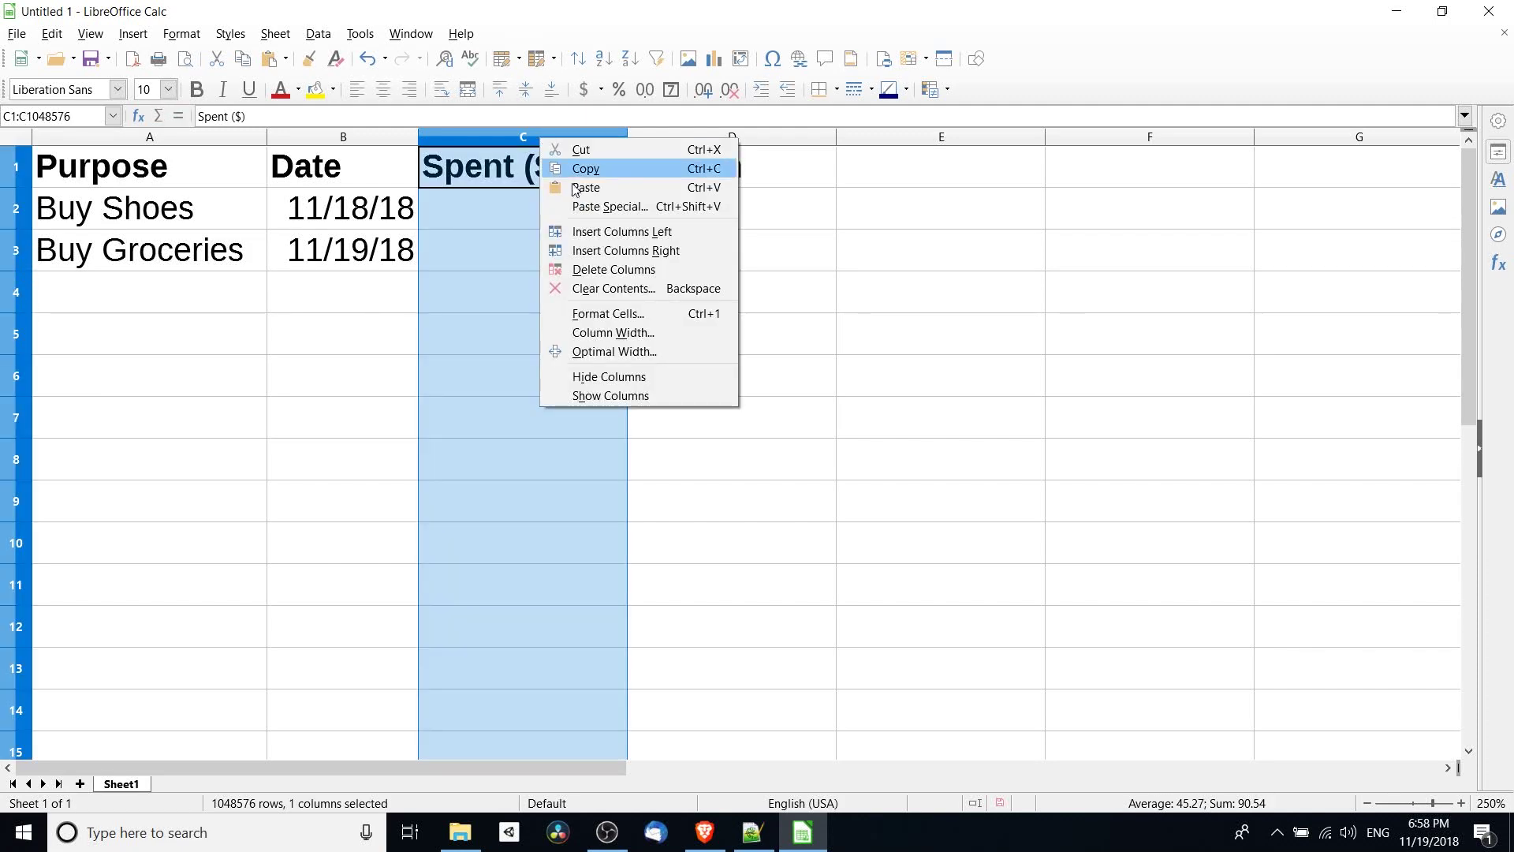
pyautogui.click(636, 315)
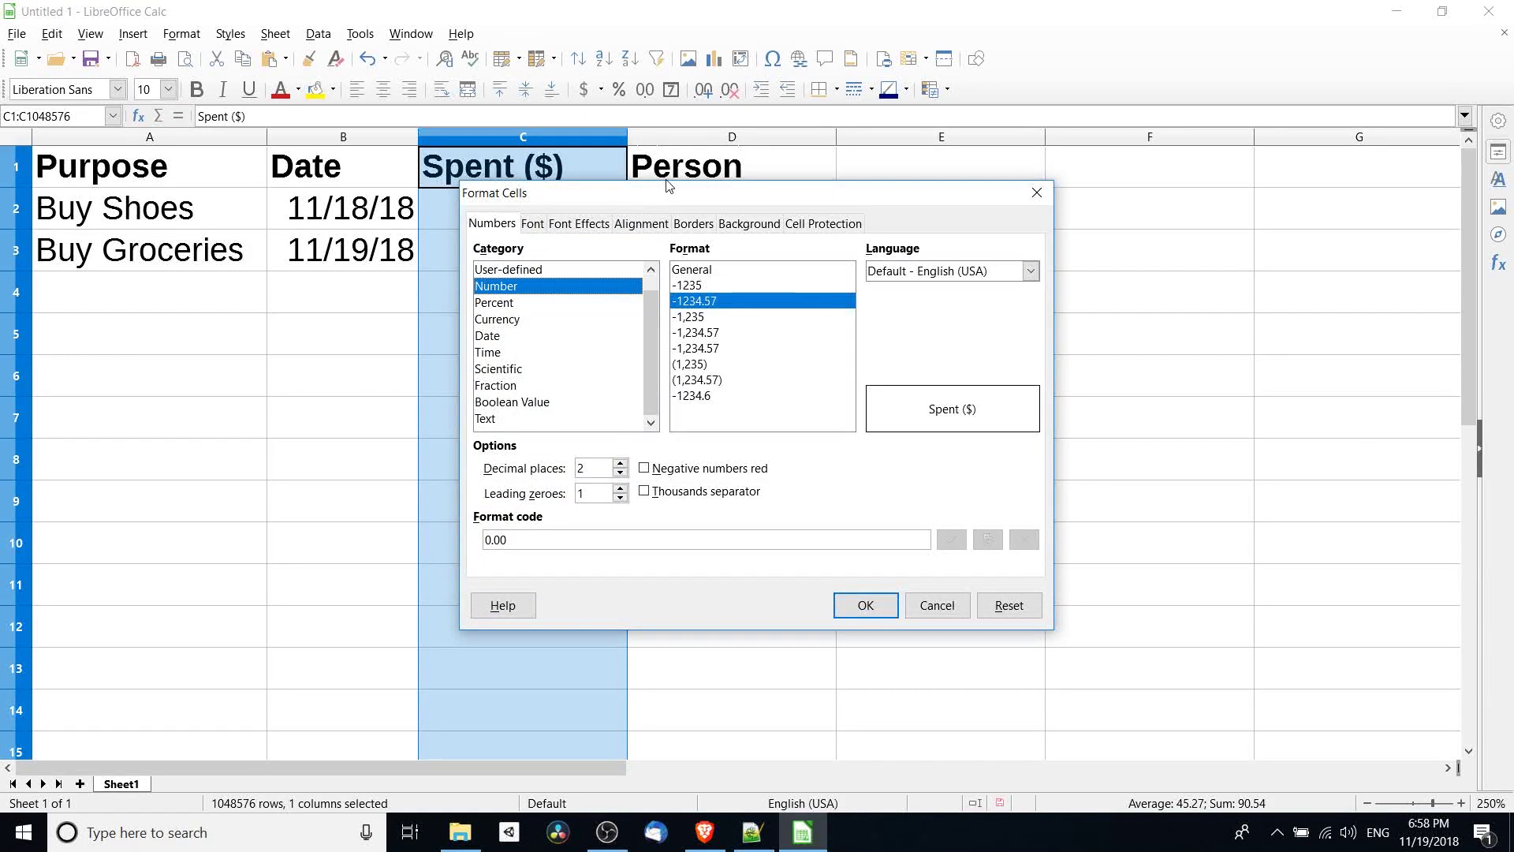
pyautogui.moveTo(676, 205); pyautogui.dragTo(798, 317)
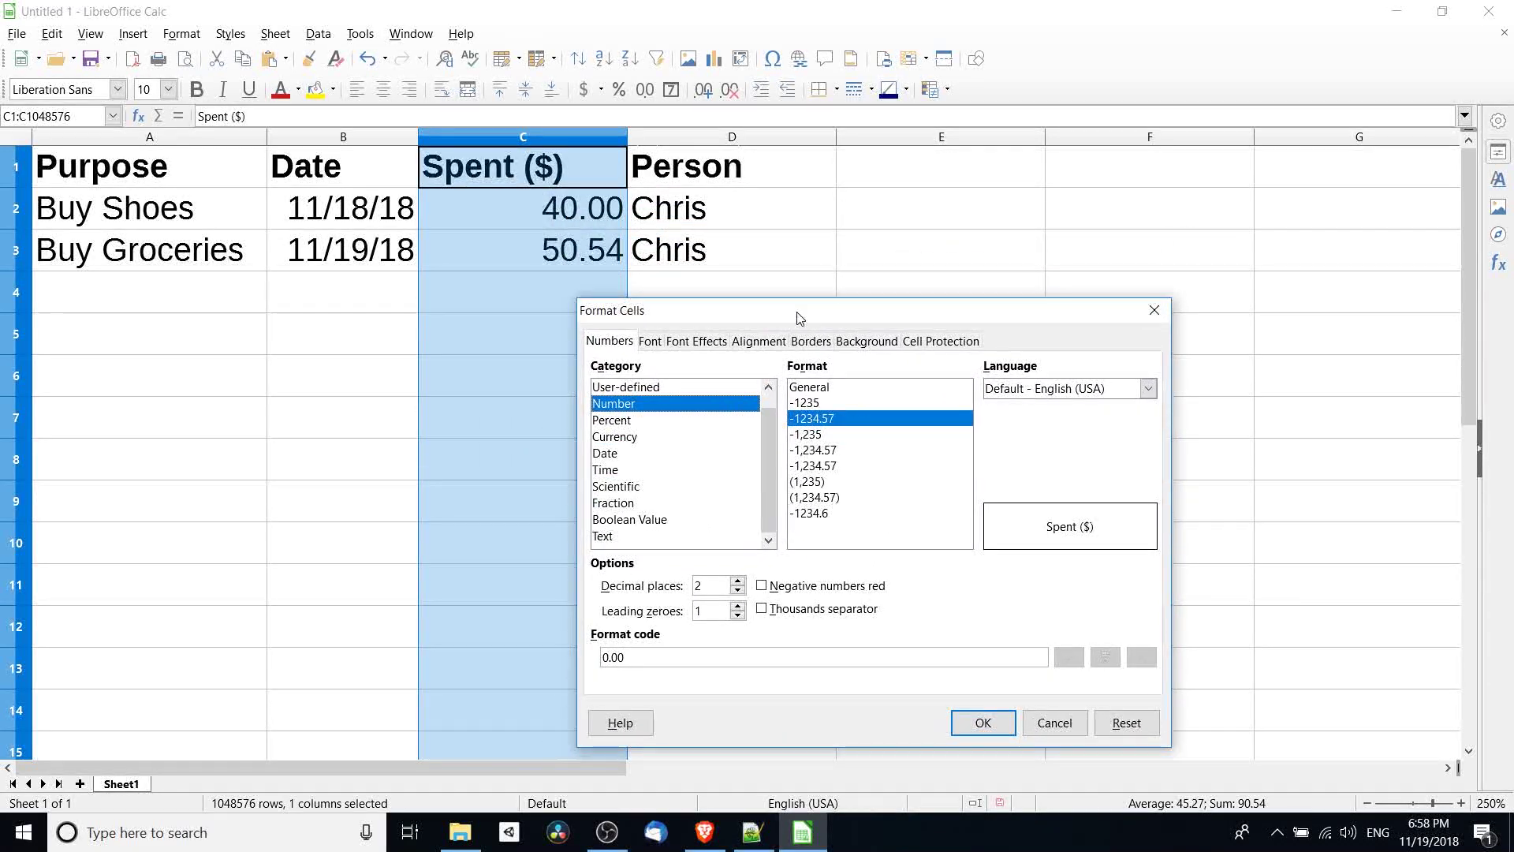
pyautogui.click(656, 439)
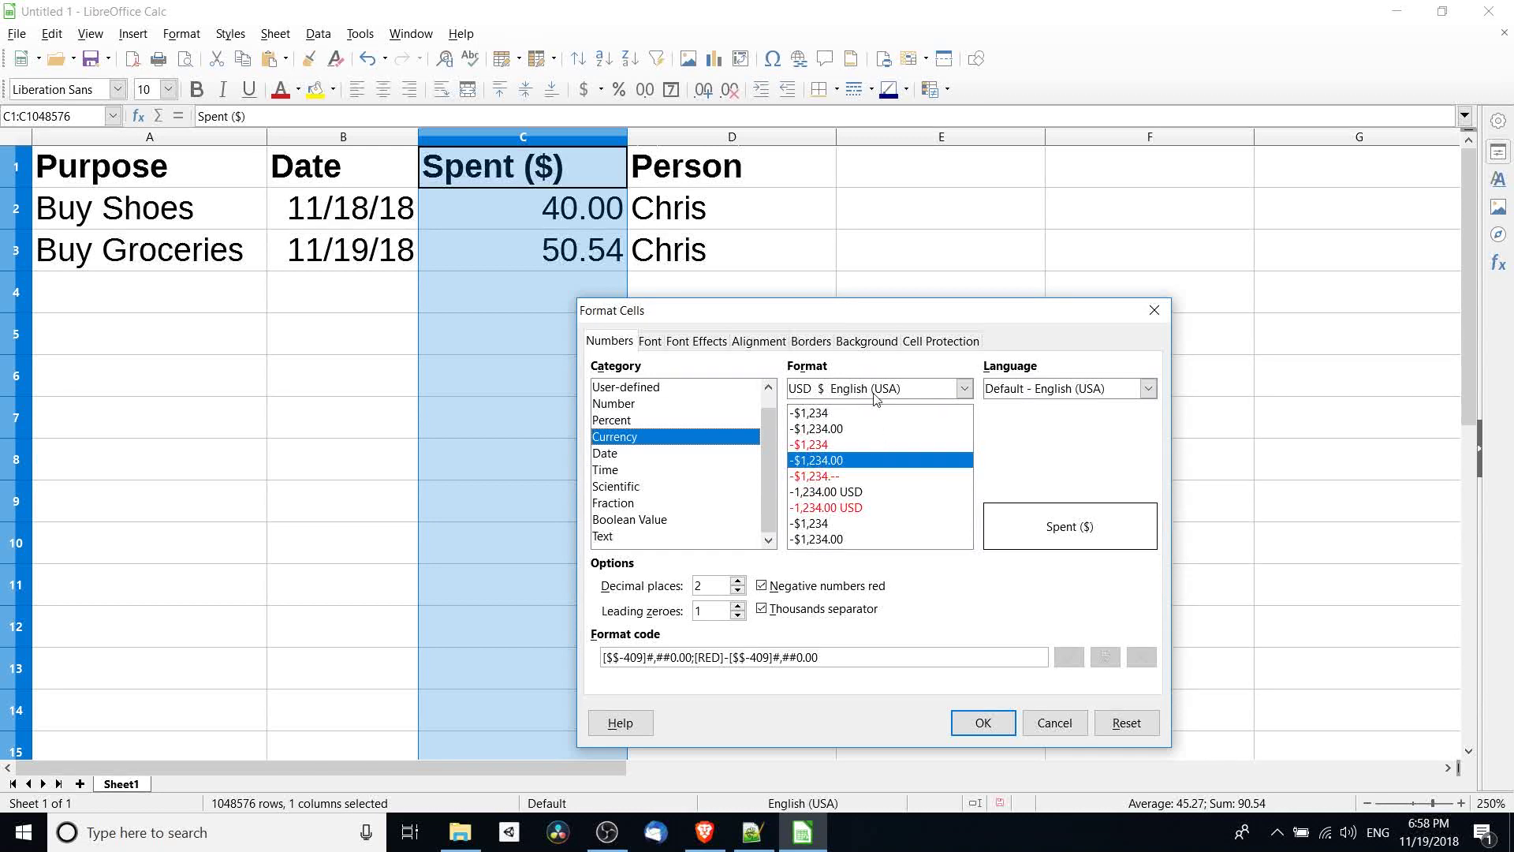
pyautogui.click(939, 390)
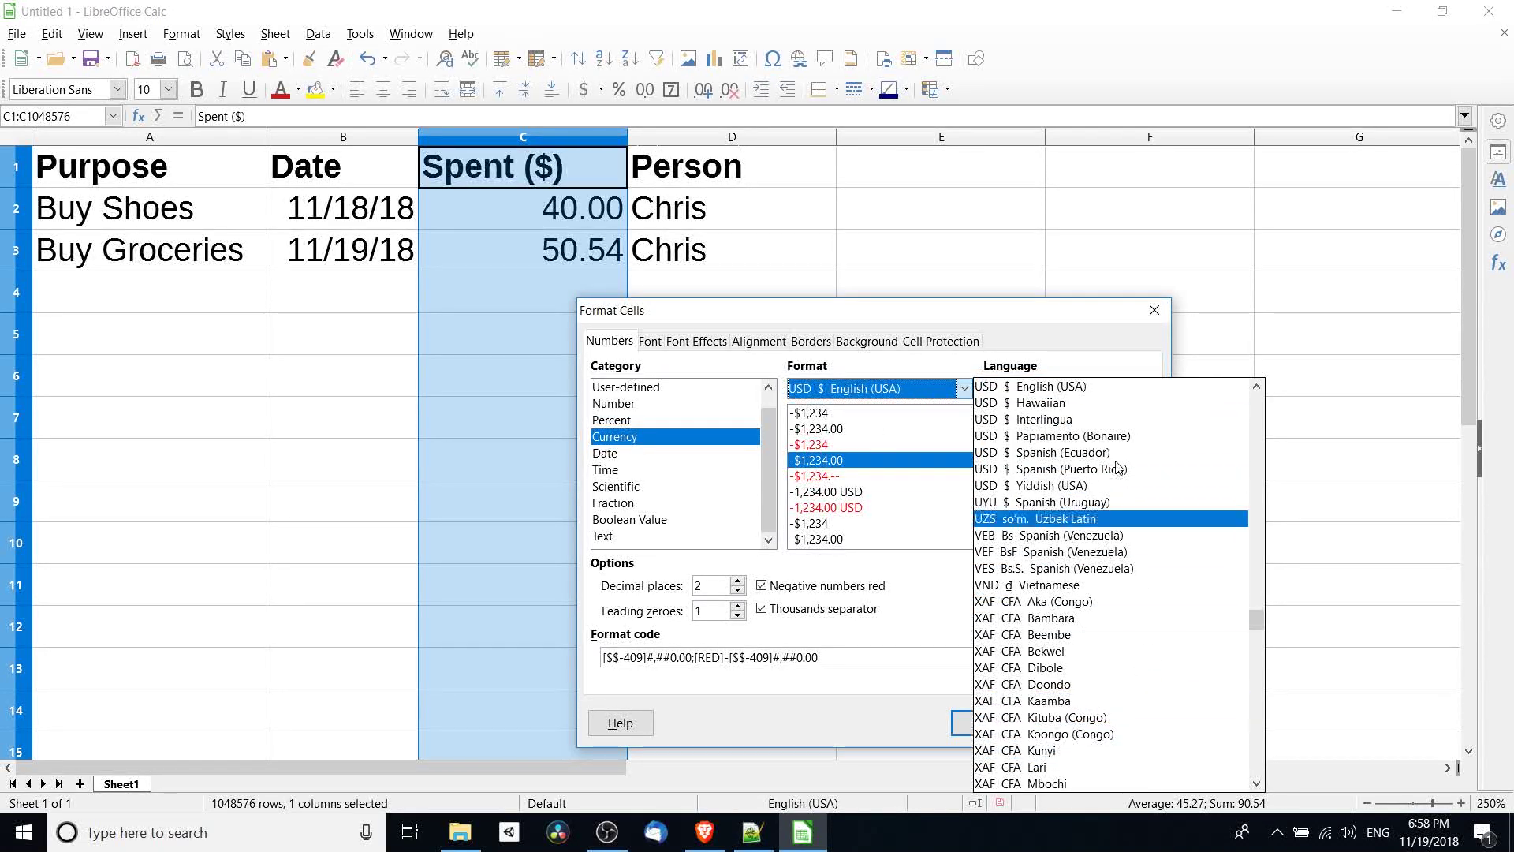
pyautogui.click(948, 390)
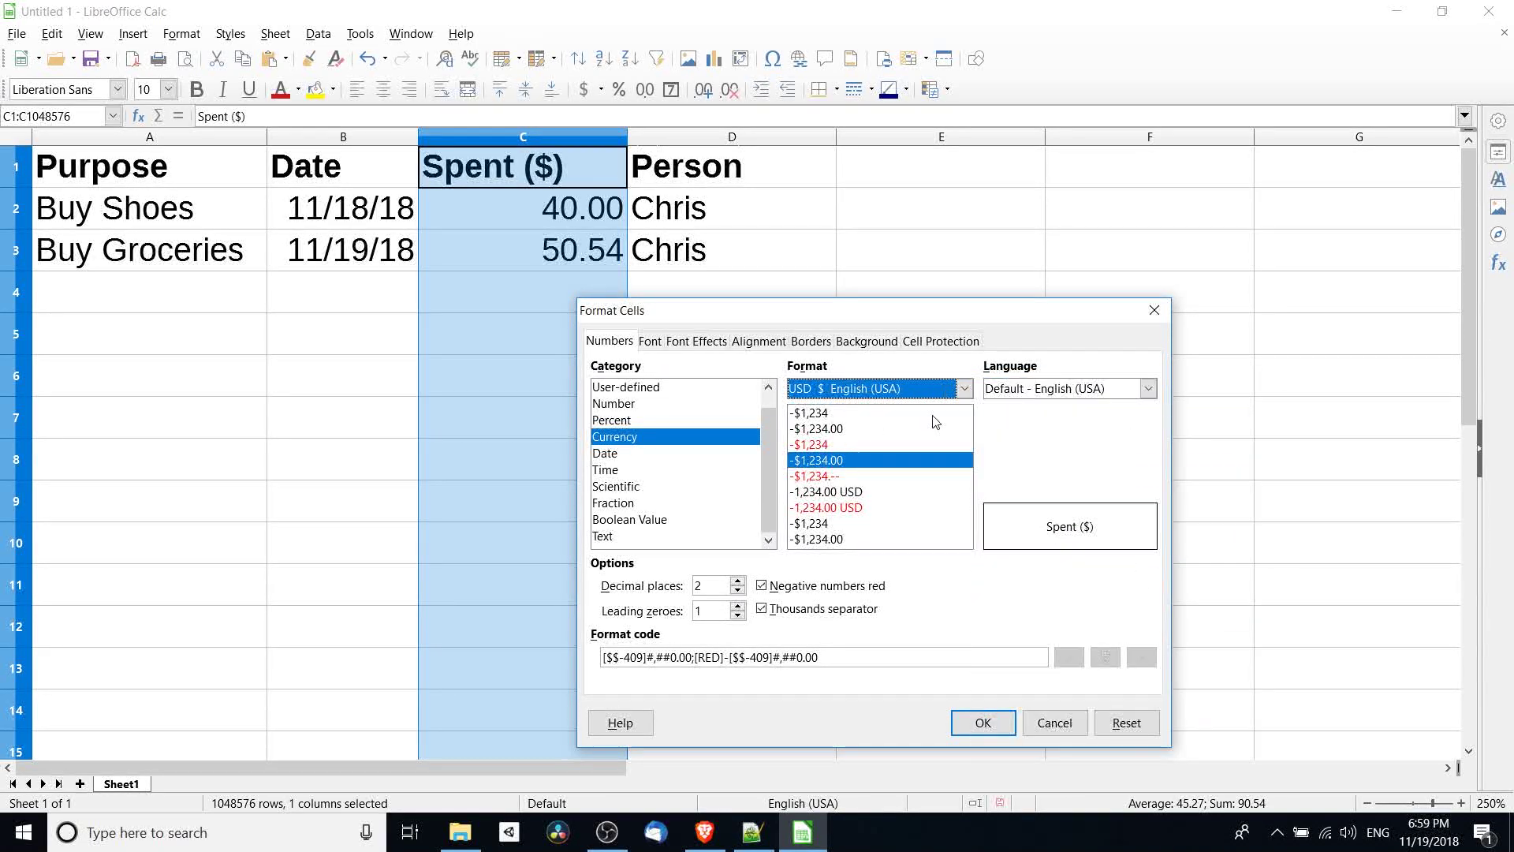
pyautogui.click(839, 463)
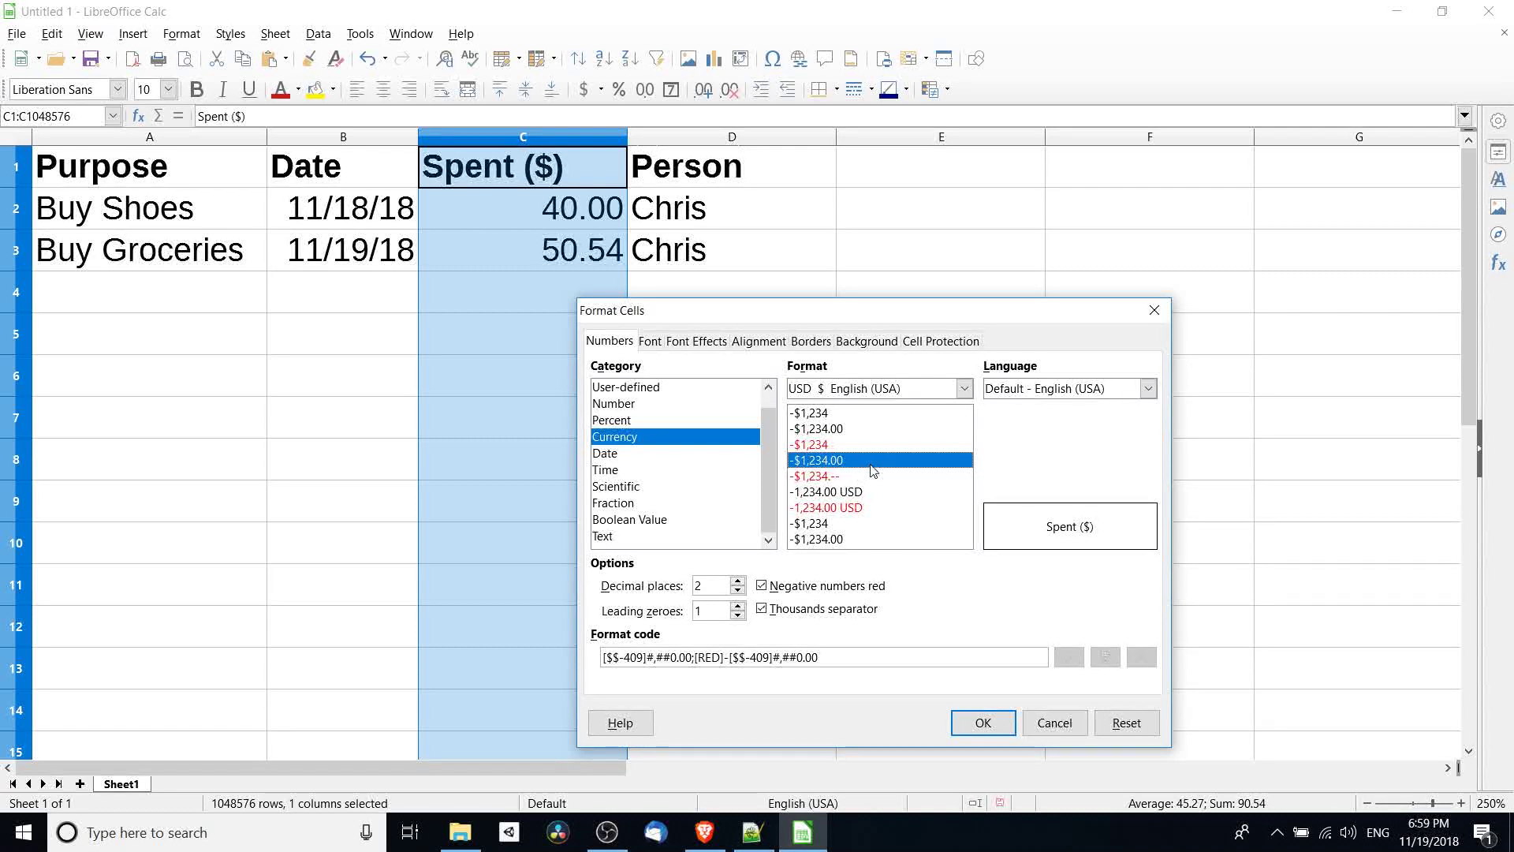
pyautogui.click(991, 724)
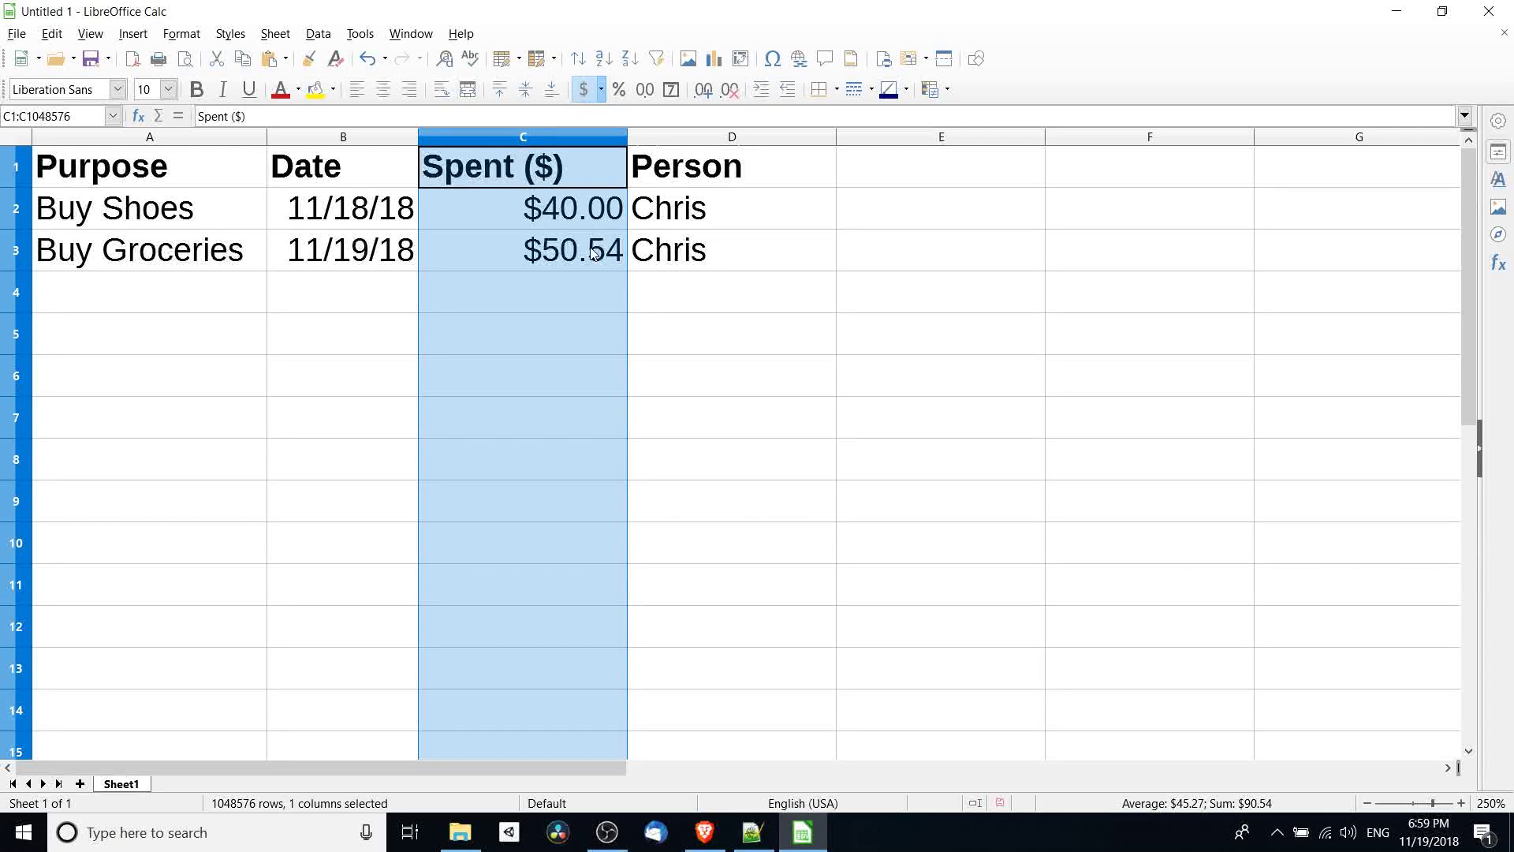
pyautogui.click(543, 219)
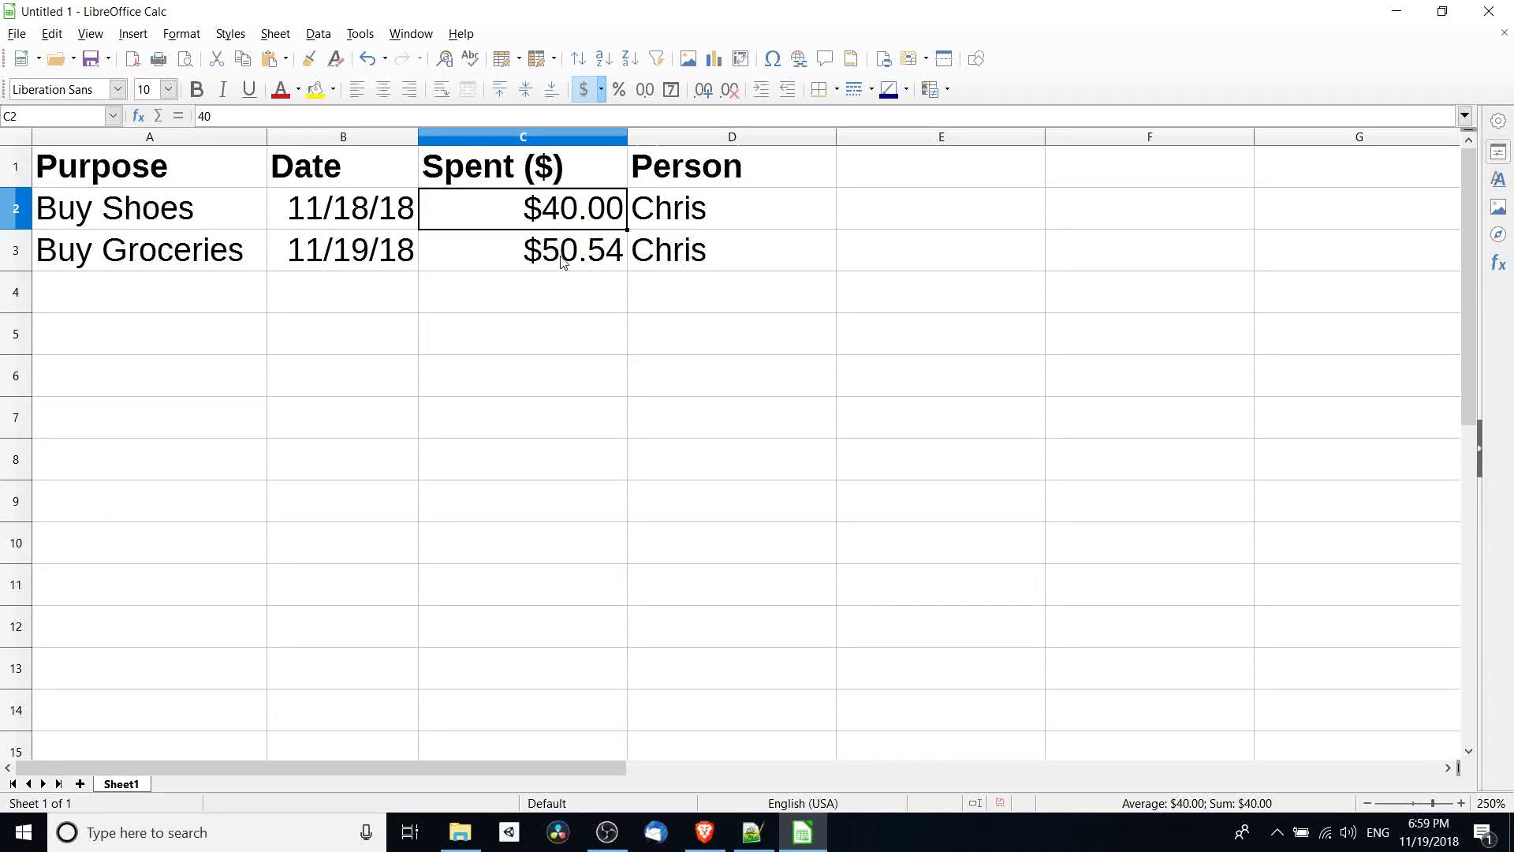
pyautogui.press('Down')
pyautogui.press('Down')
pyautogui.press('Down')
pyautogui.press('Down')
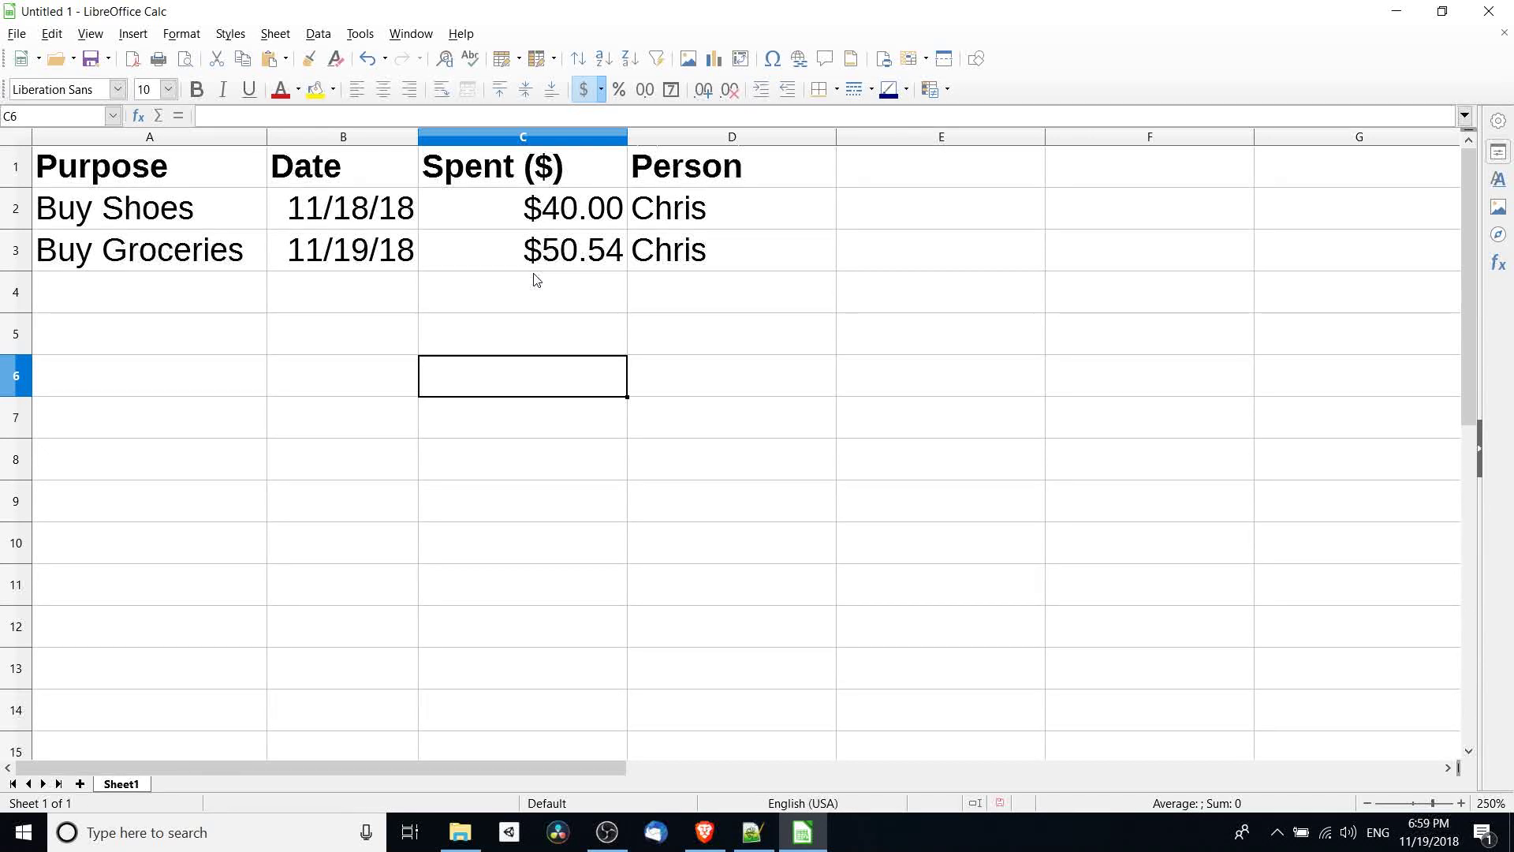
# Enter 55 as the spent amount in cell C4.
pyautogui.click(545, 297)
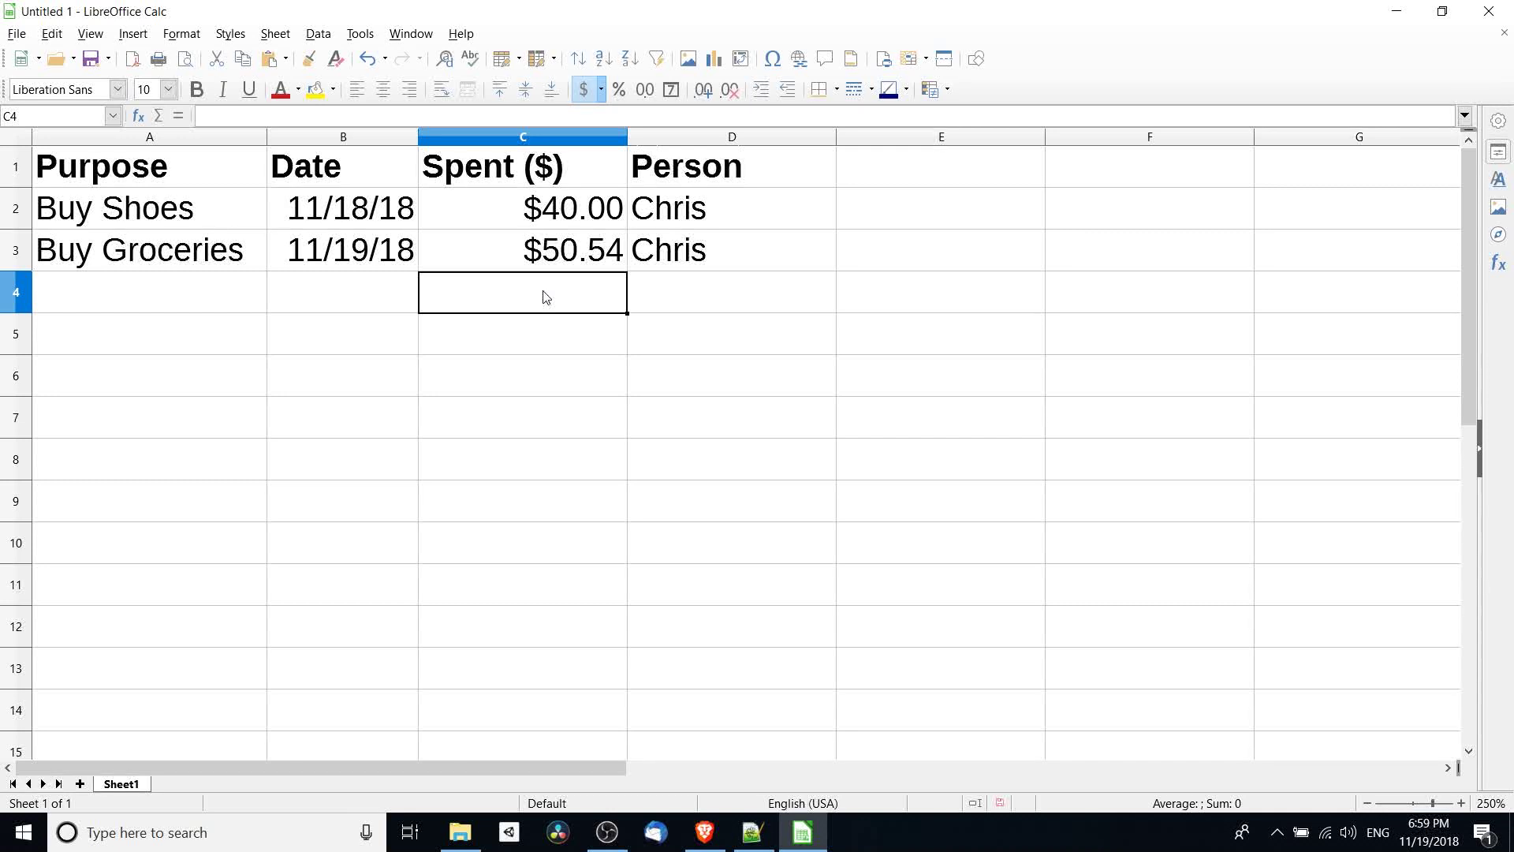
pyautogui.write('55')
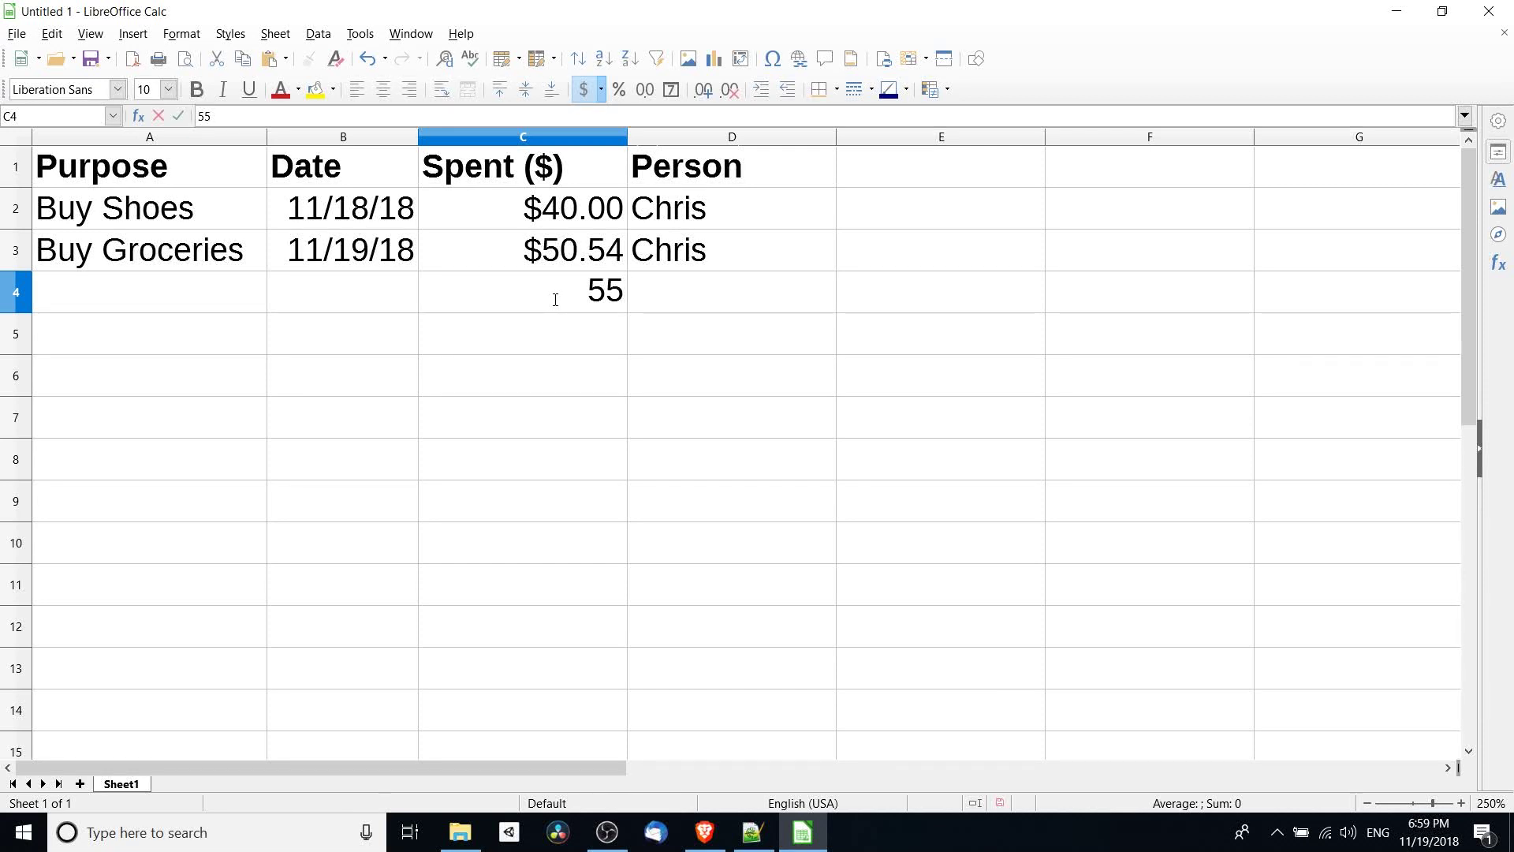
pyautogui.press('Return')
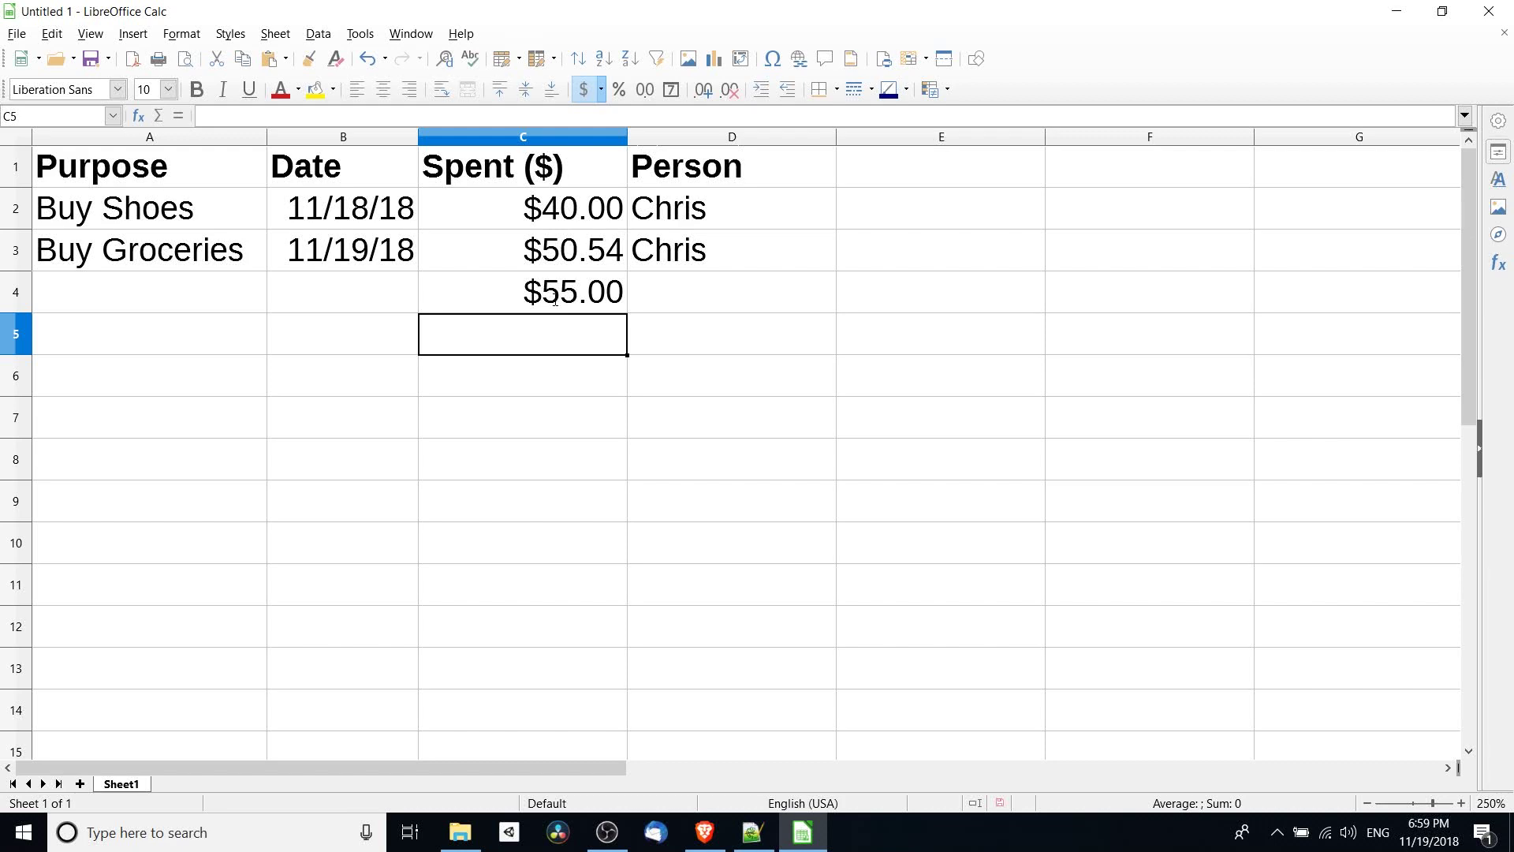
# Fill in row 4 with the purpose Bills and the date 2/14/2017.
pyautogui.scroll(-1, 555, 298)
pyautogui.click(105, 272)
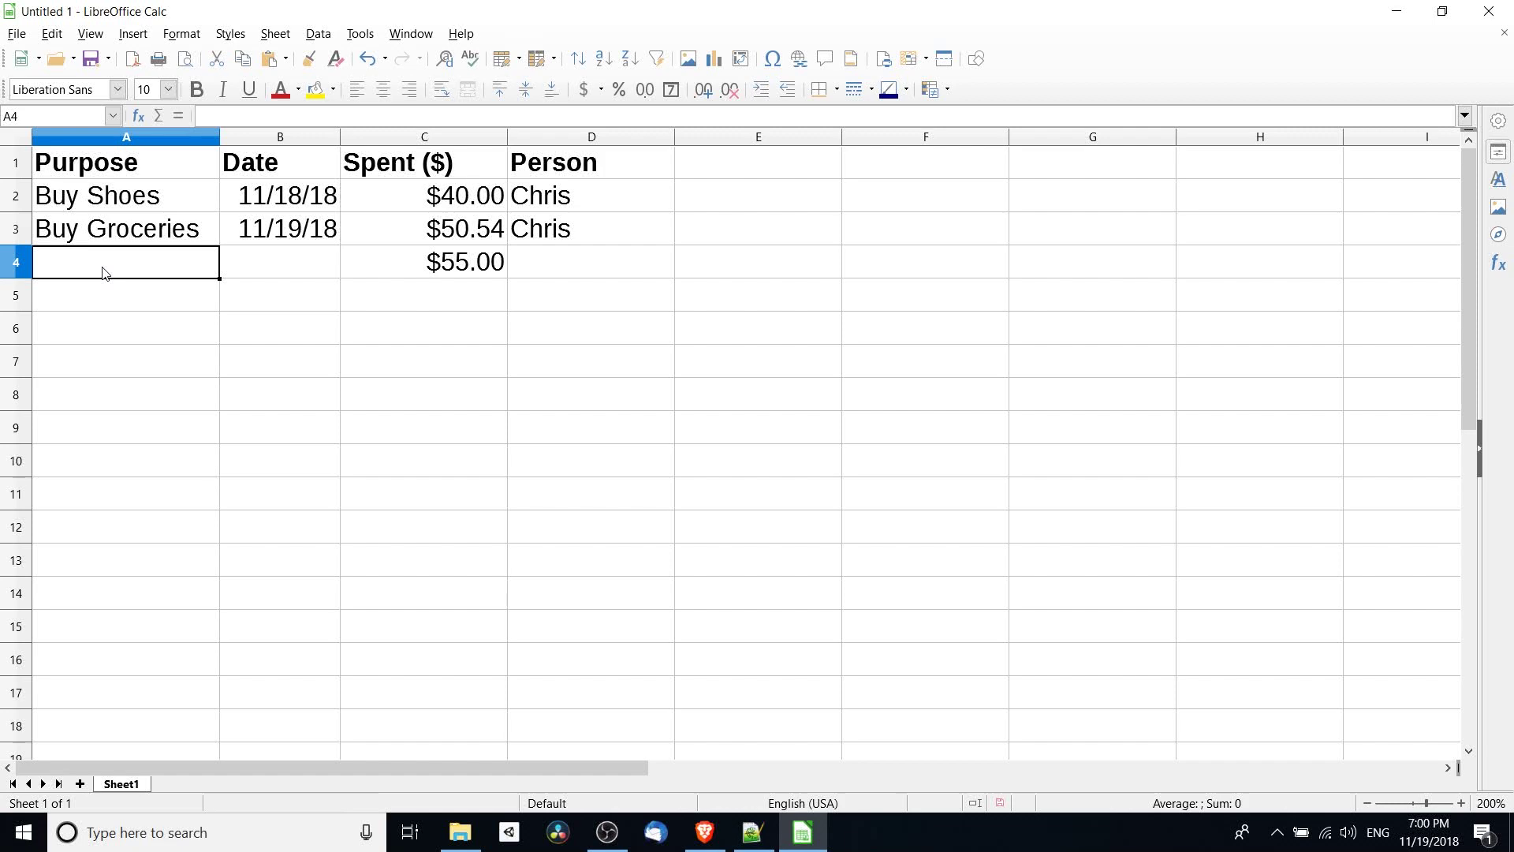
pyautogui.write('Bills')
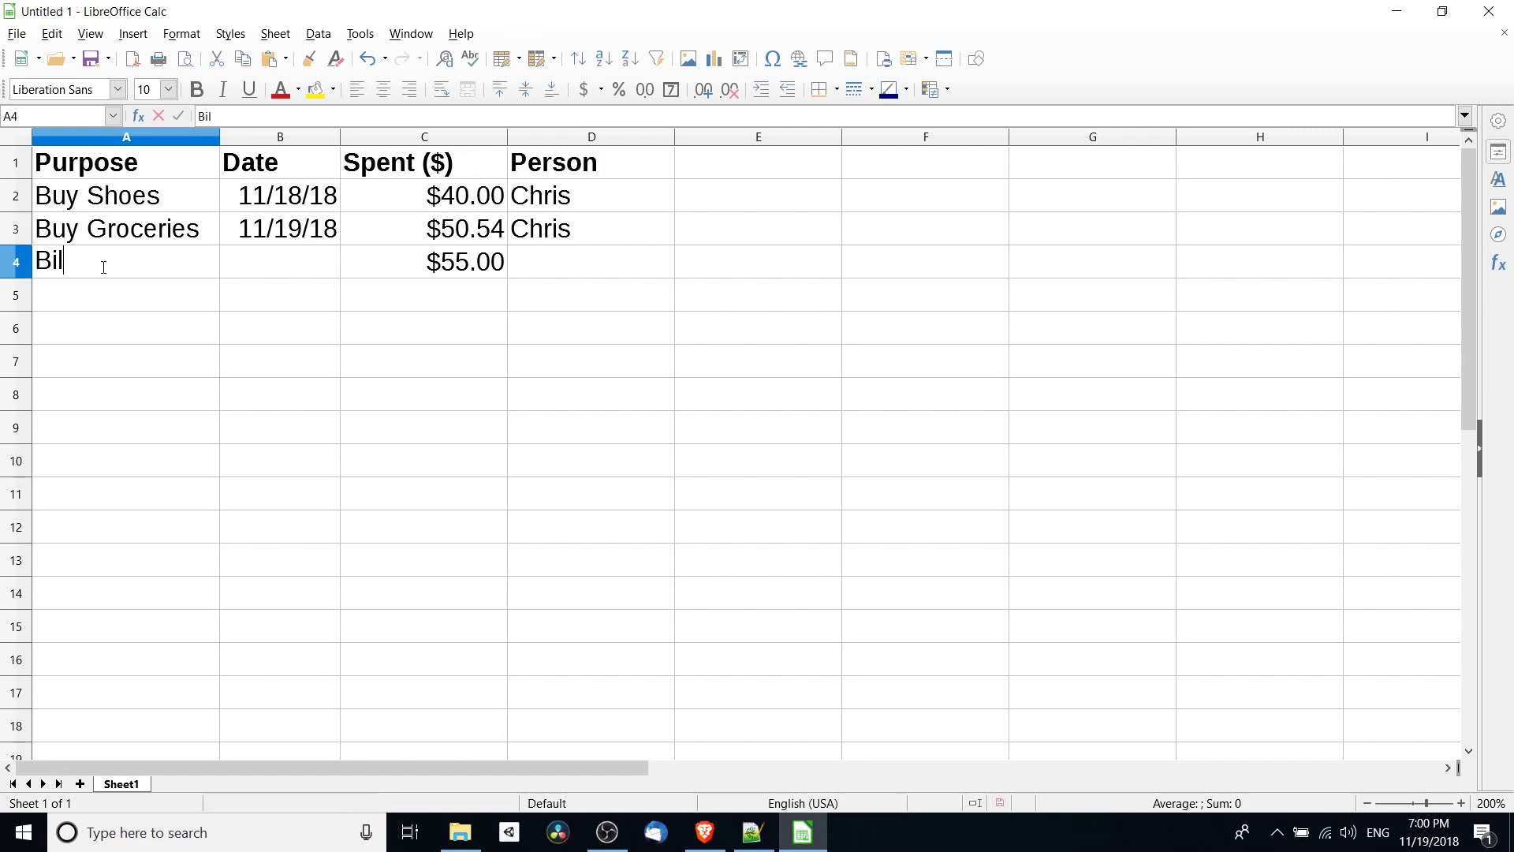
pyautogui.press('Tab')
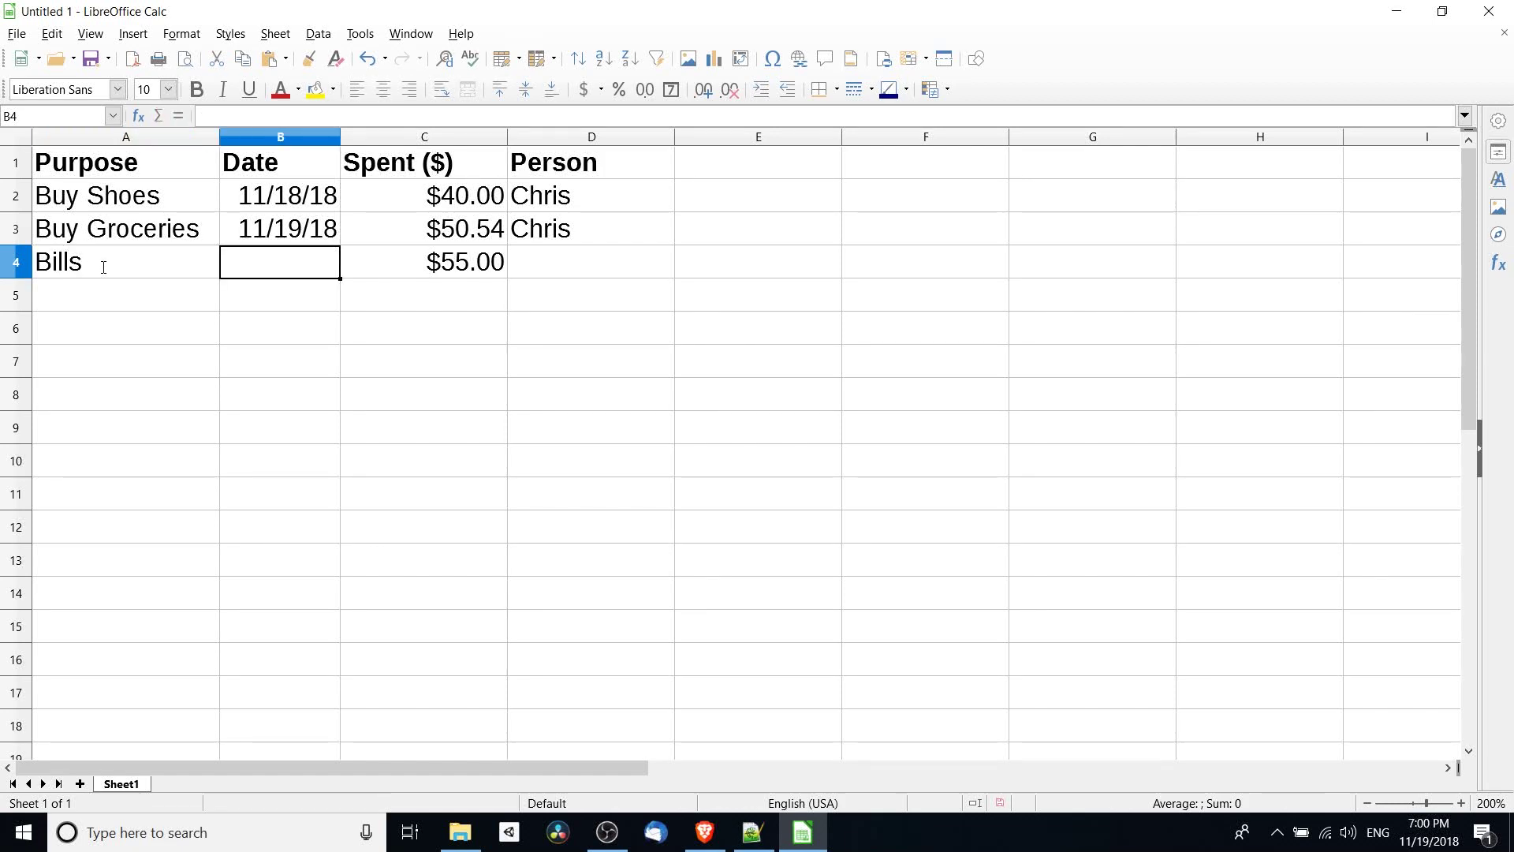
pyautogui.write('11/14/1')
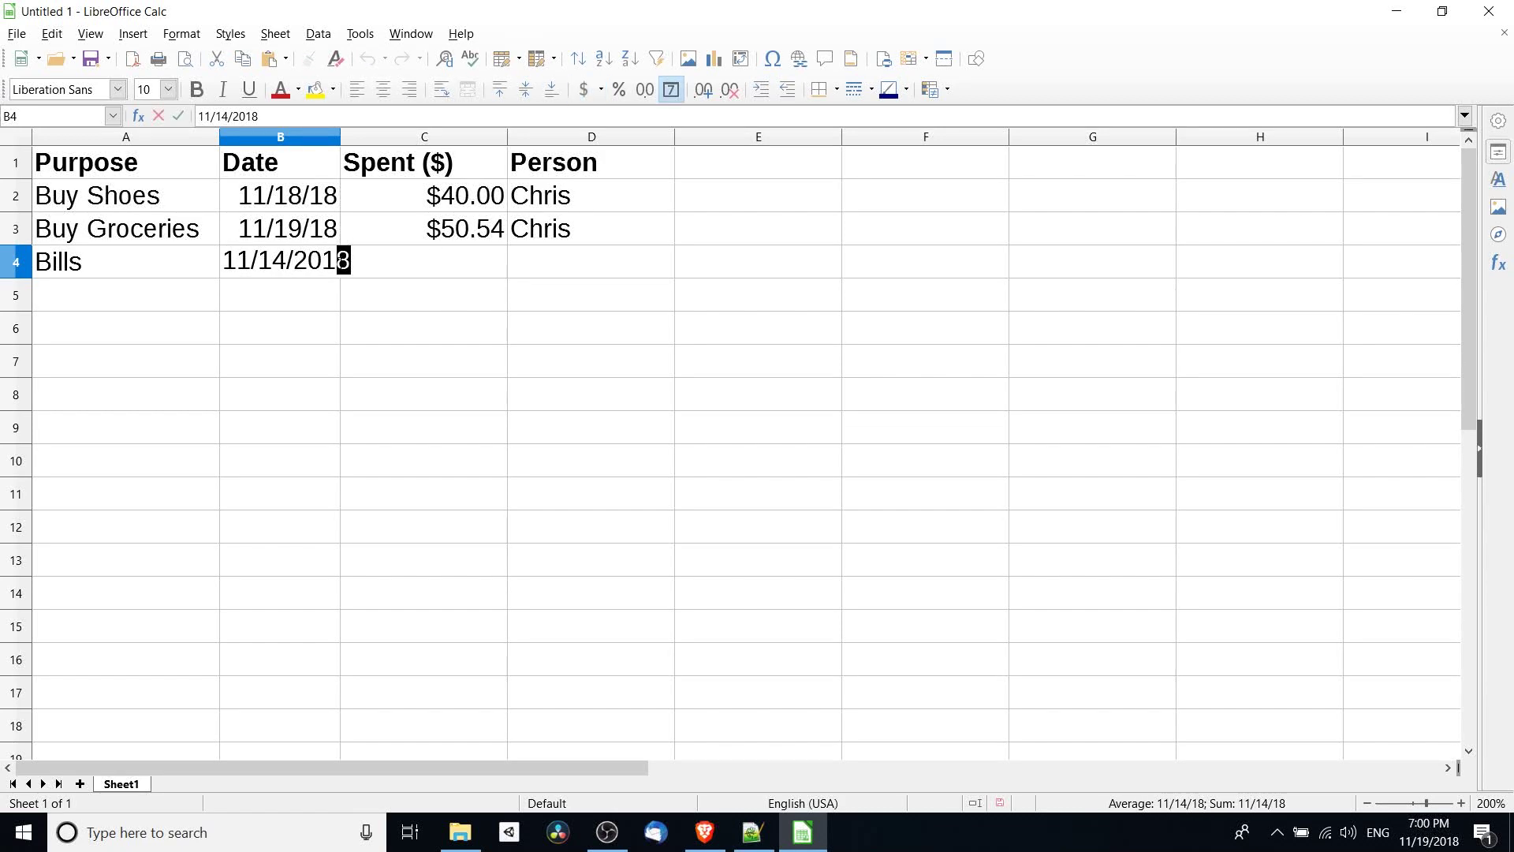
pyautogui.write('7')
pyautogui.moveTo(250, 260); pyautogui.dragTo(224, 260)
pyautogui.write('2')
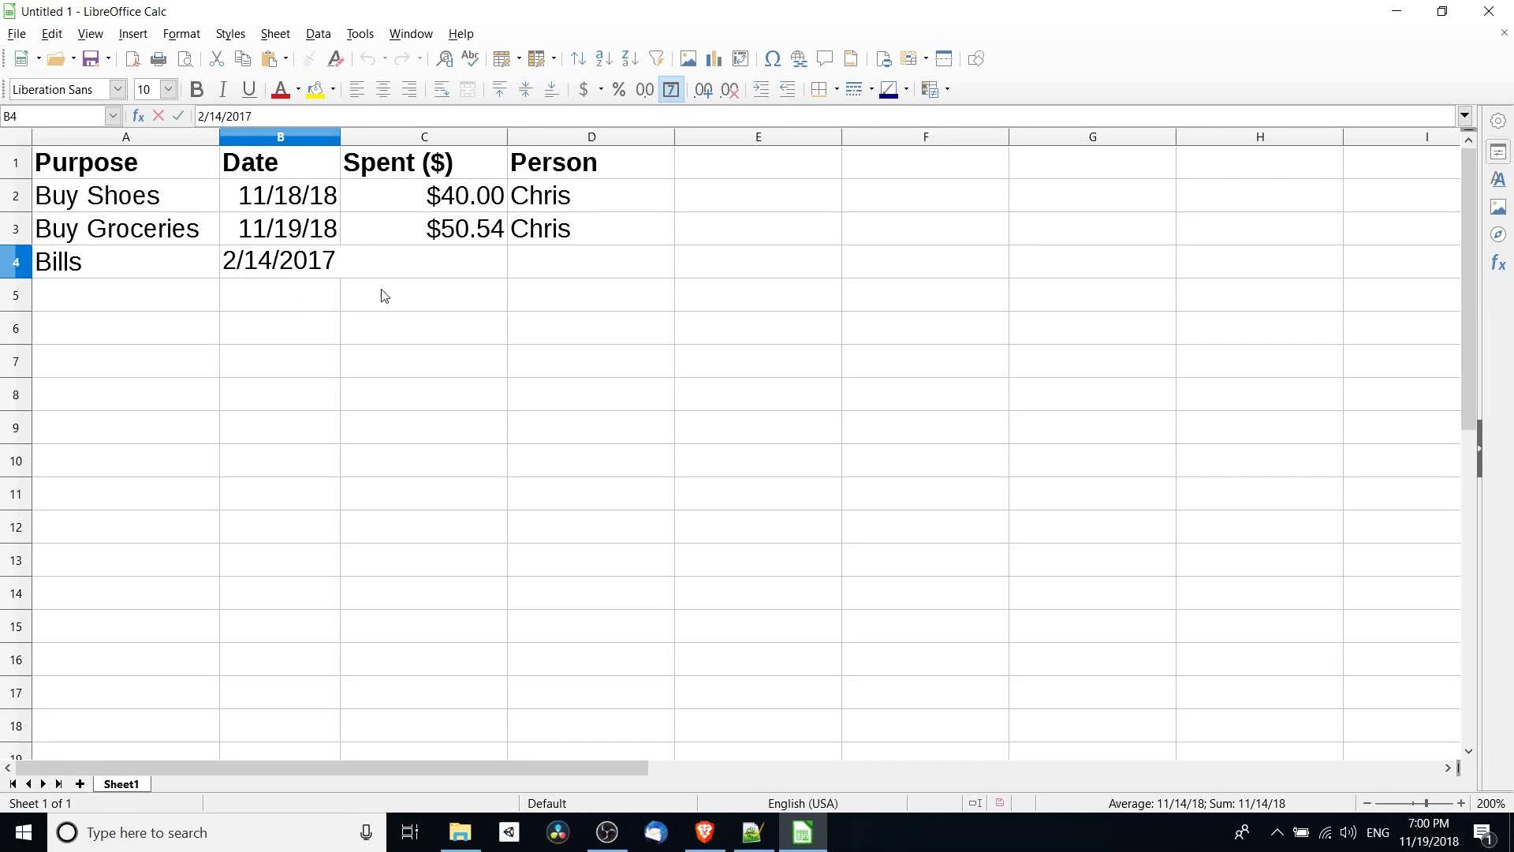
pyautogui.click(264, 299)
pyautogui.click(305, 262)
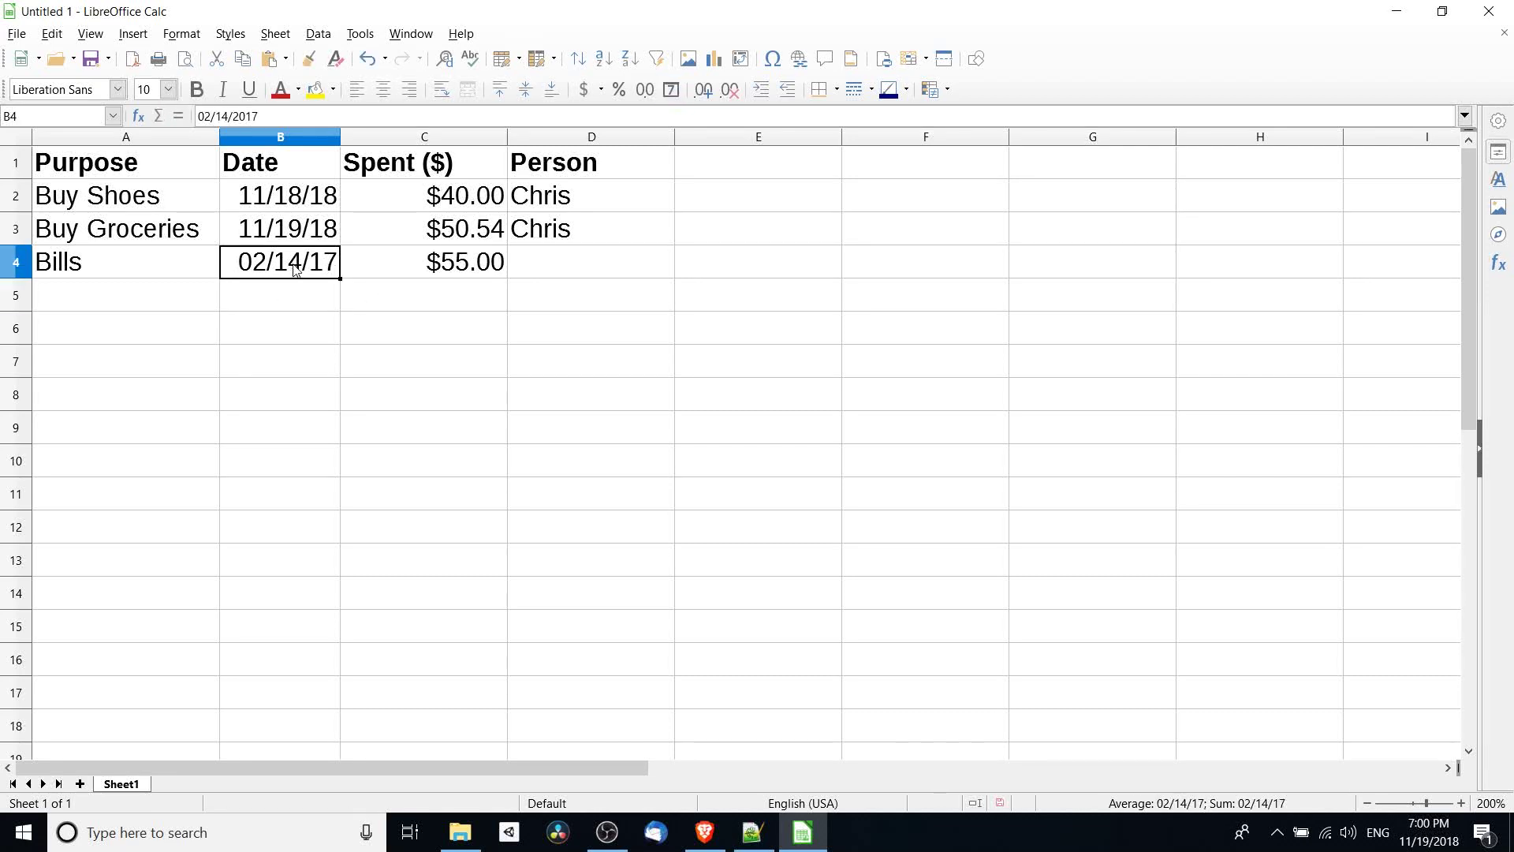
# Enter the person's first name for the Bills expense in cell D4.
pyautogui.click(573, 277)
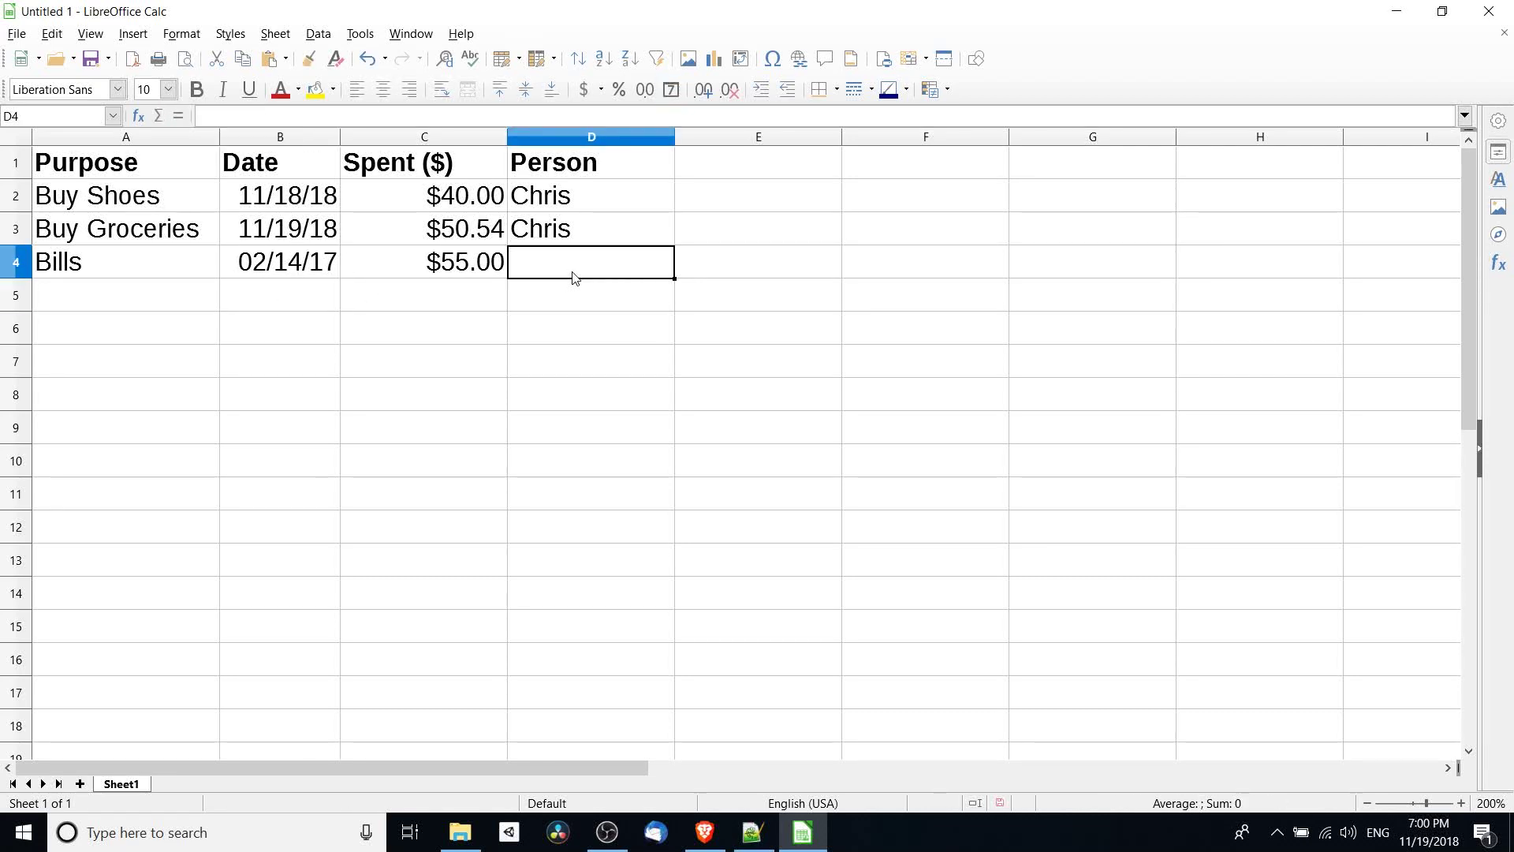
pyautogui.write('Rebecca')
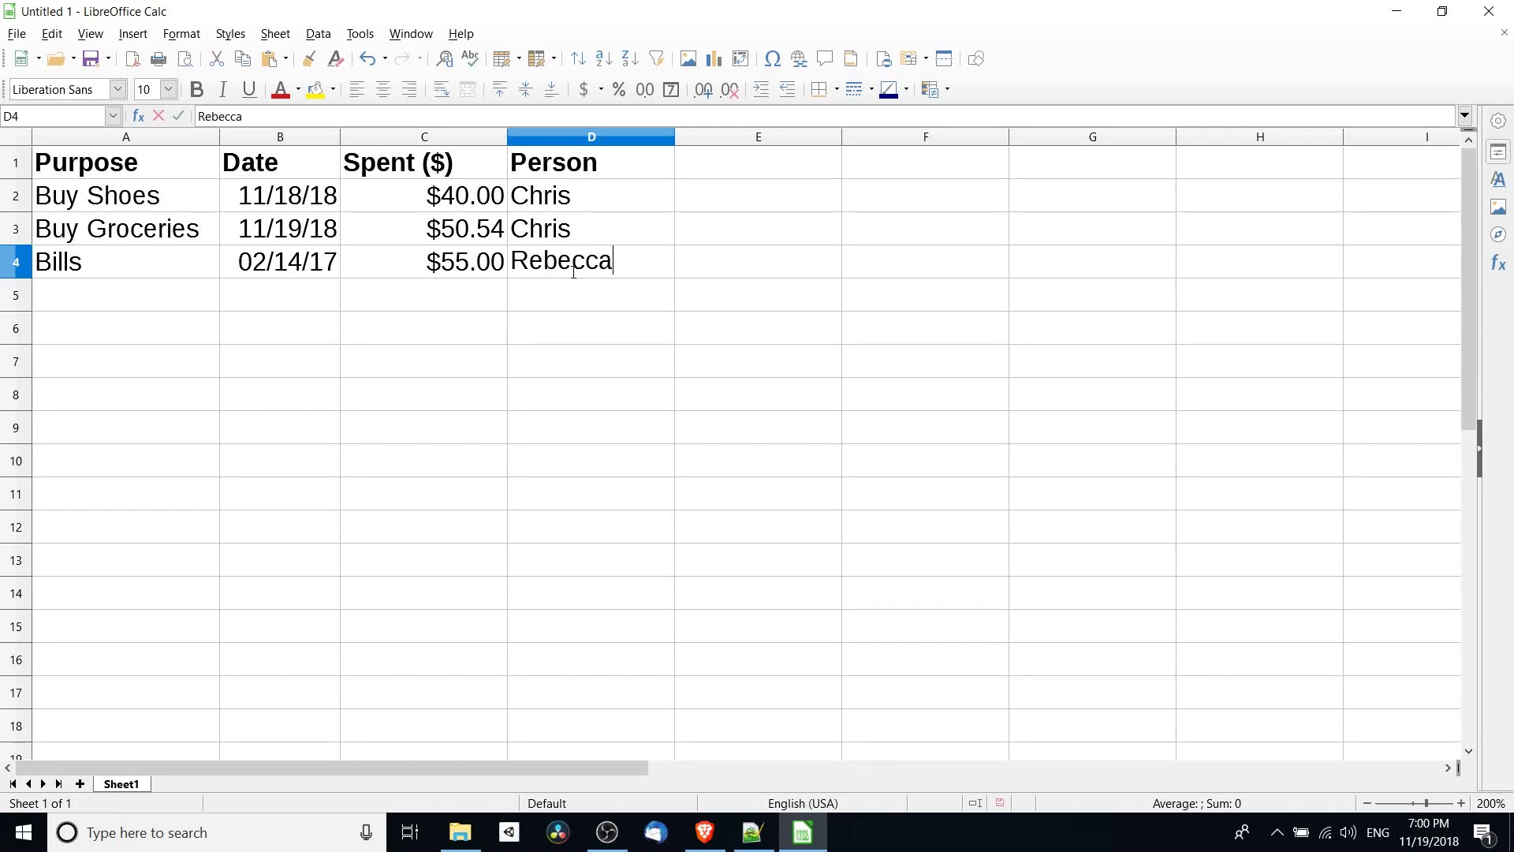
pyautogui.press('Return')
# Add a Vacation Trip expense in row 5 with the date 99/99/99 and a spent amount of 2530.
pyautogui.write('Vacation Trip')
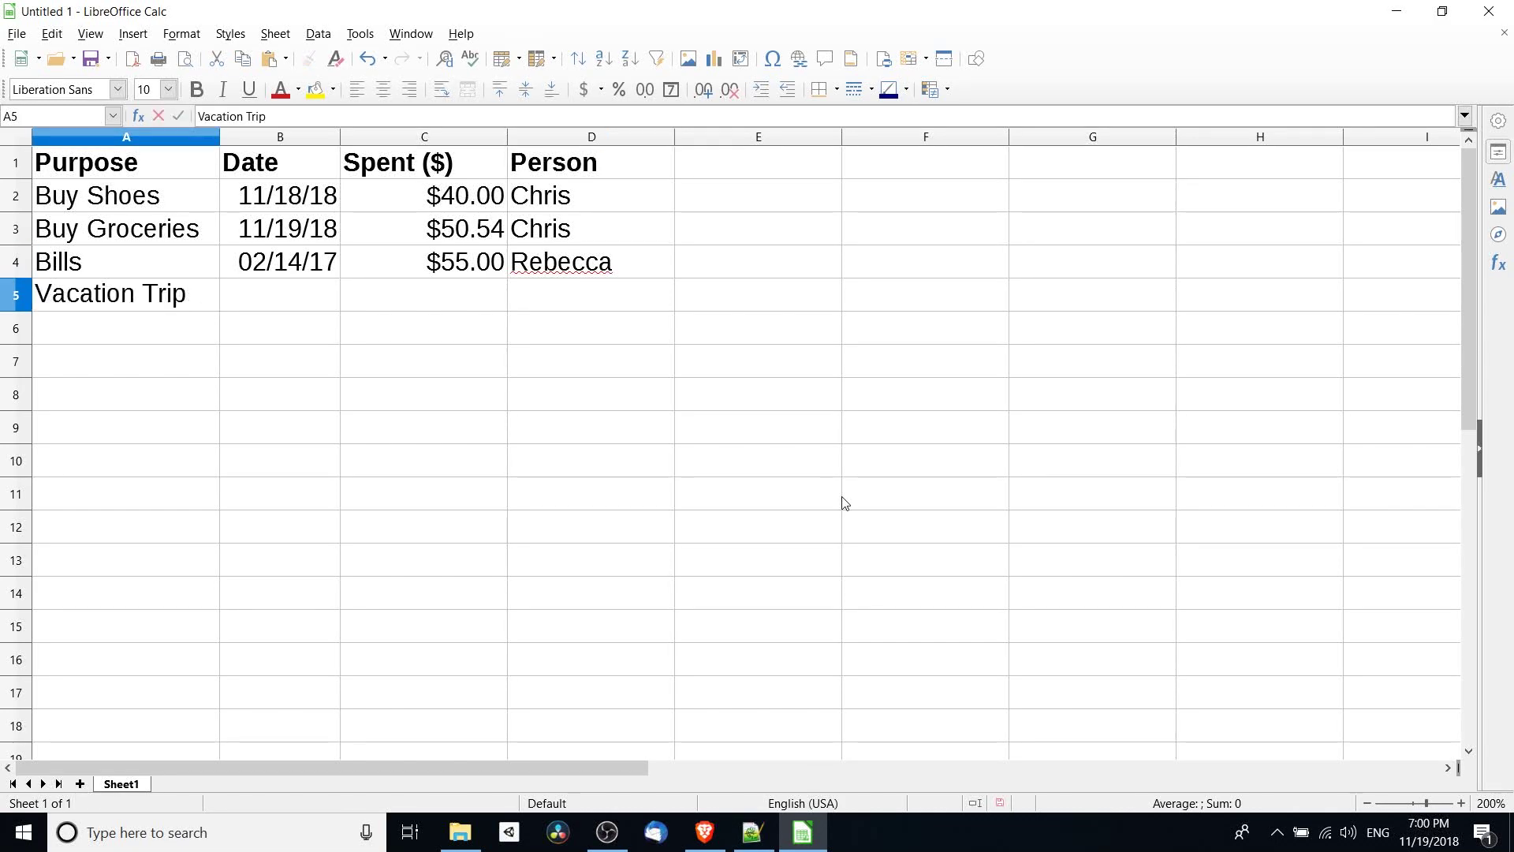
pyautogui.press('Tab')
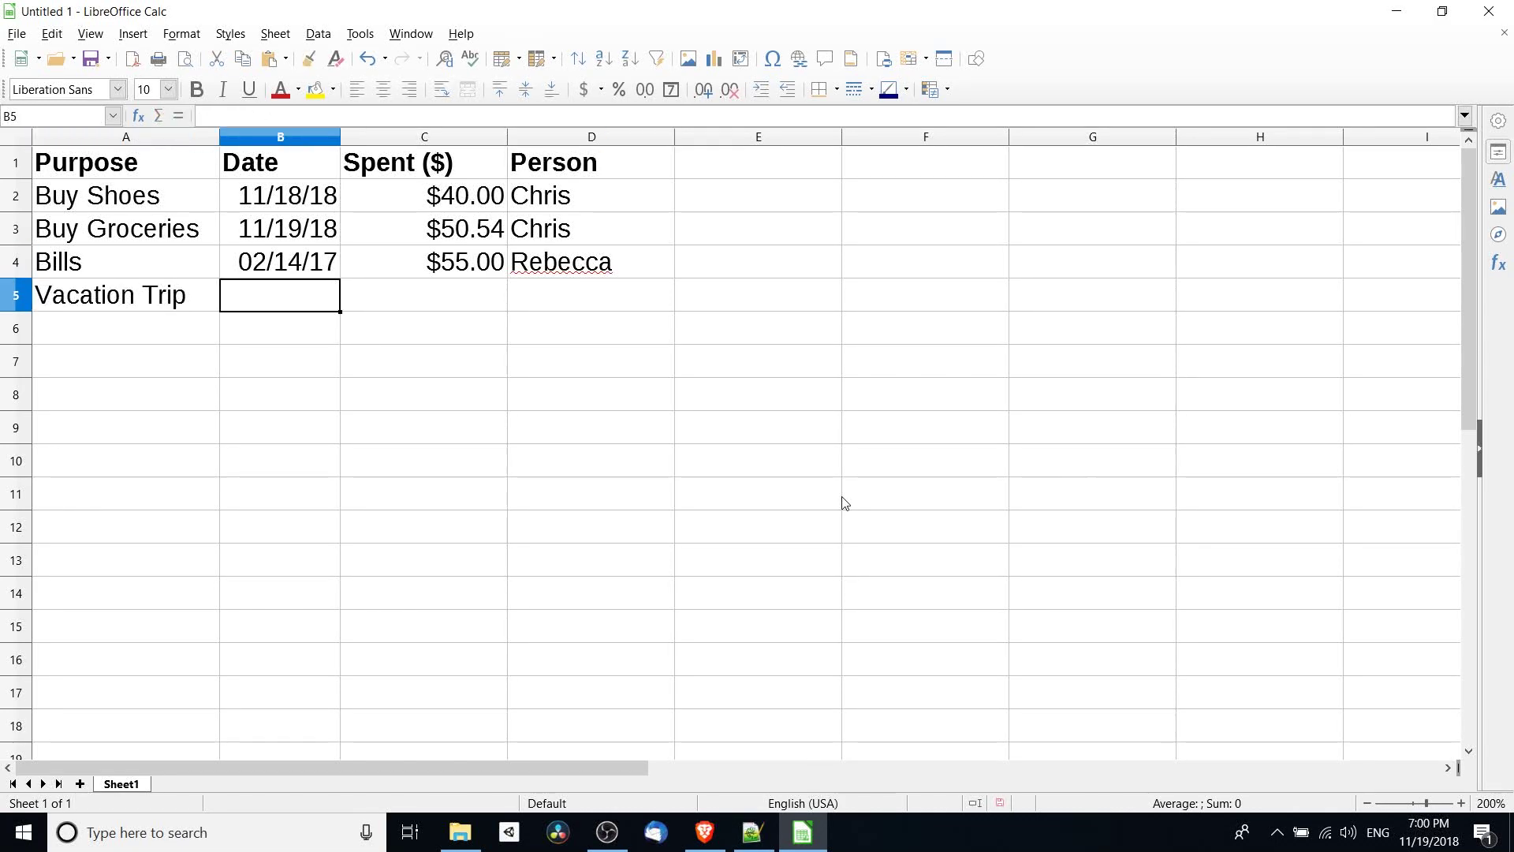
pyautogui.write('99/99/')
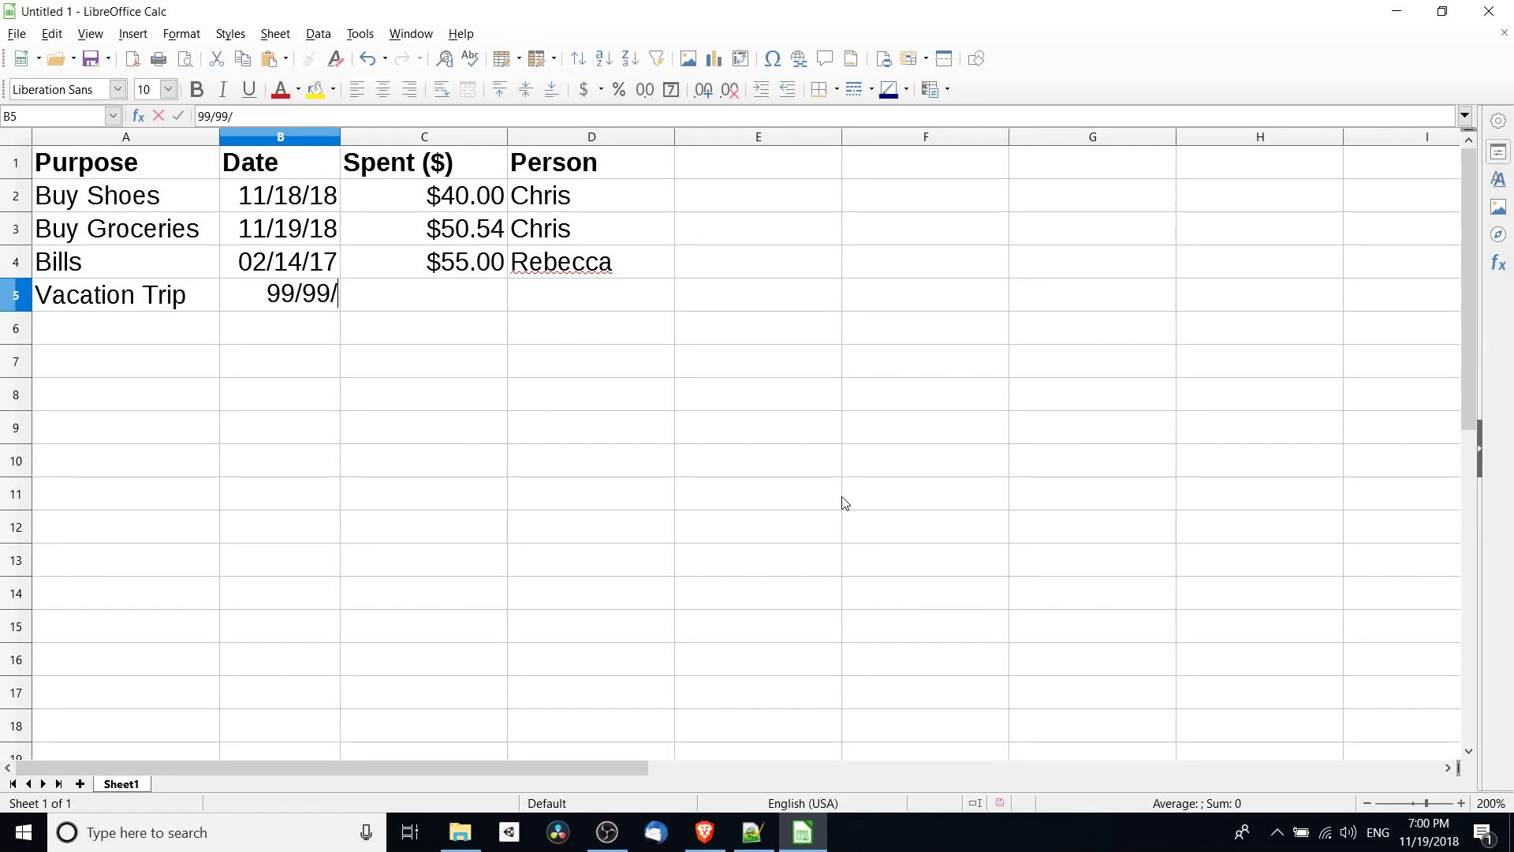
pyautogui.write('99')
pyautogui.press('Tab')
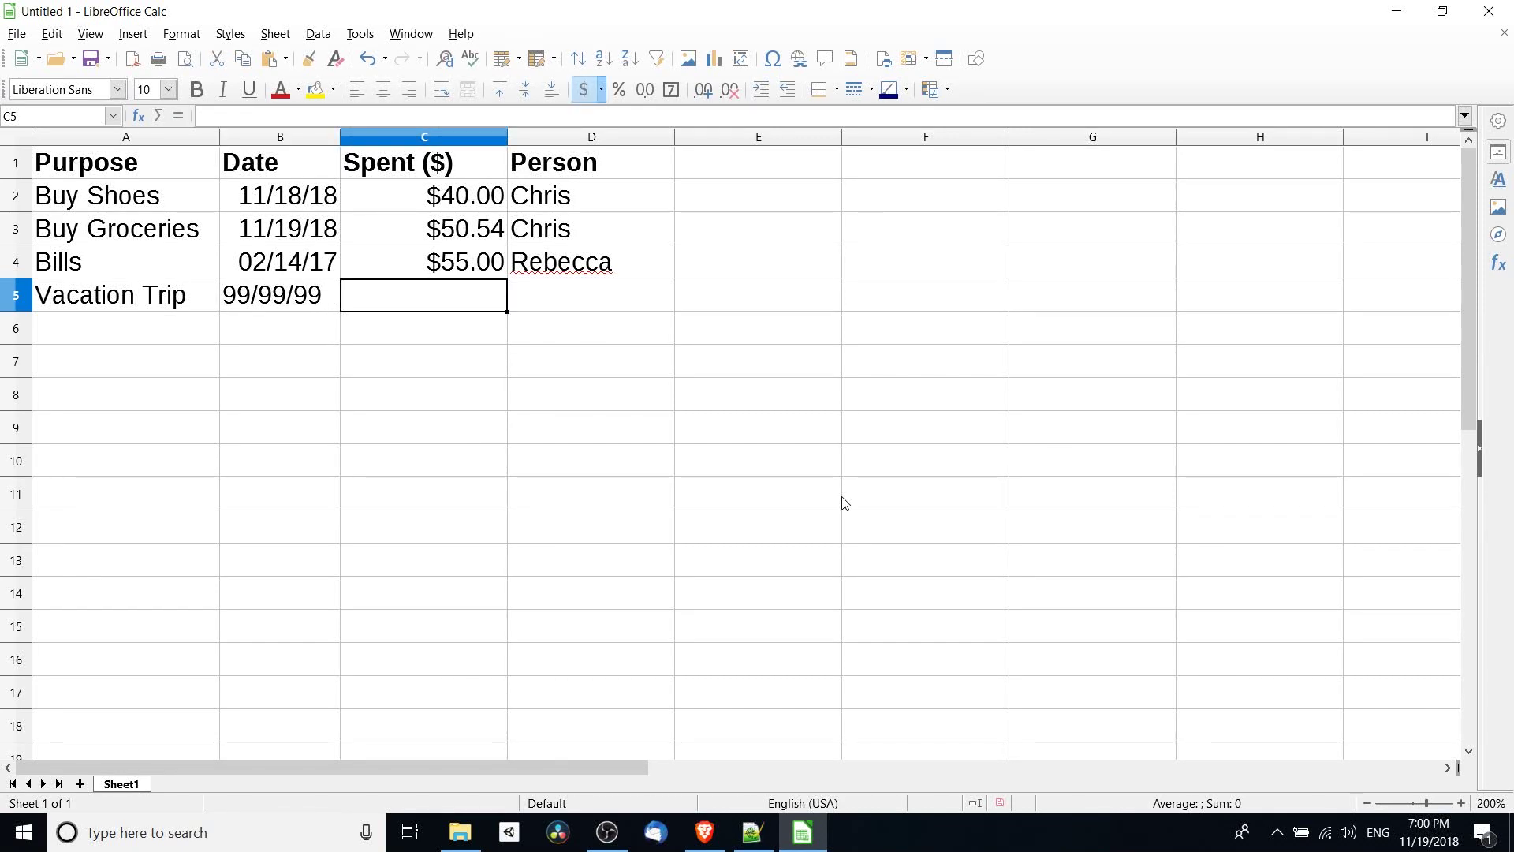
pyautogui.write('2,5')
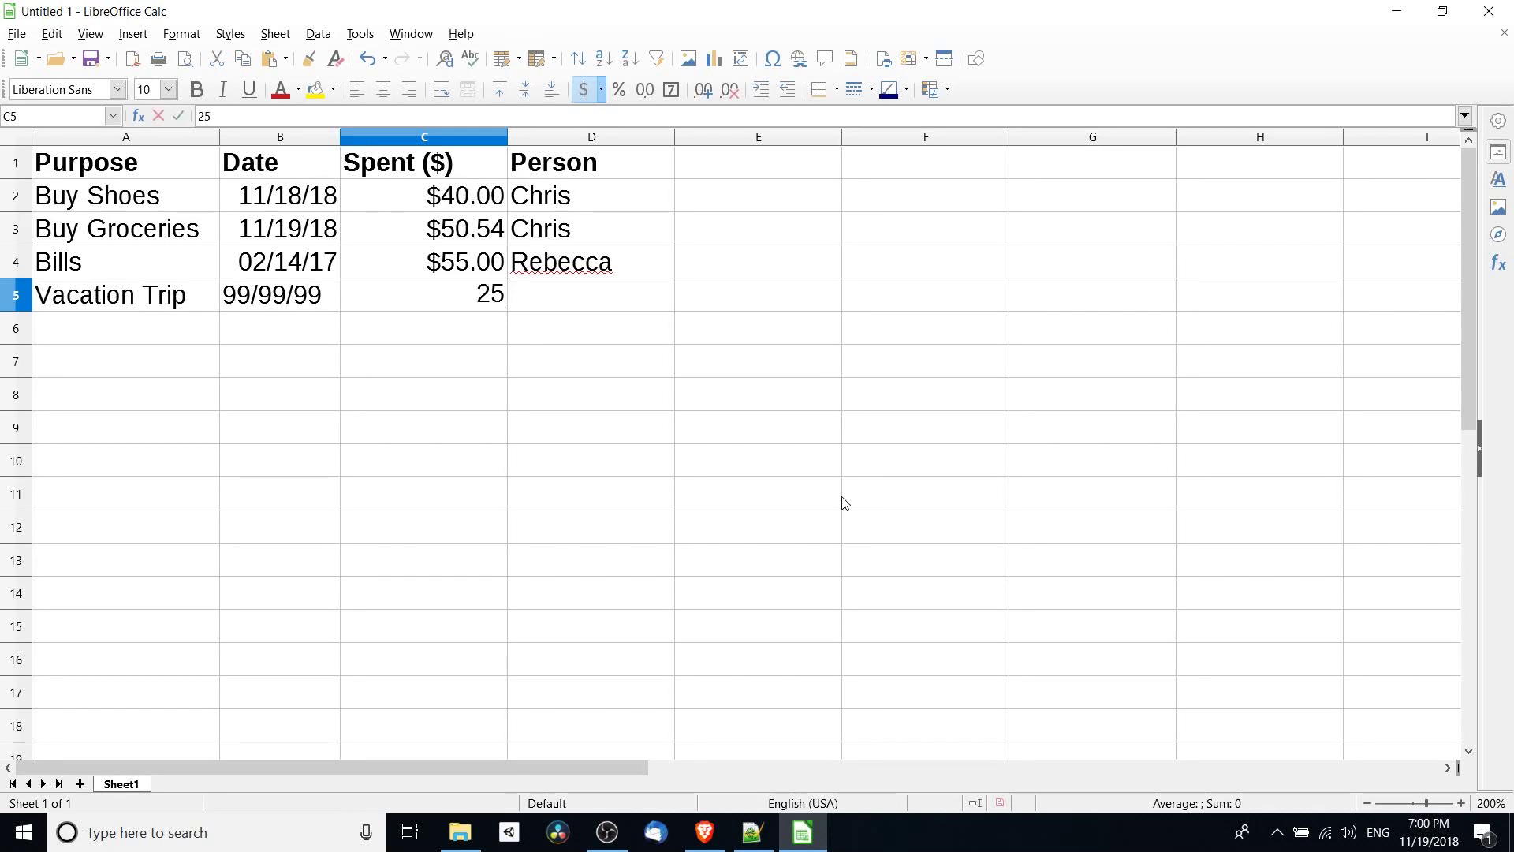
pyautogui.write('30')
pyautogui.press('Tab')
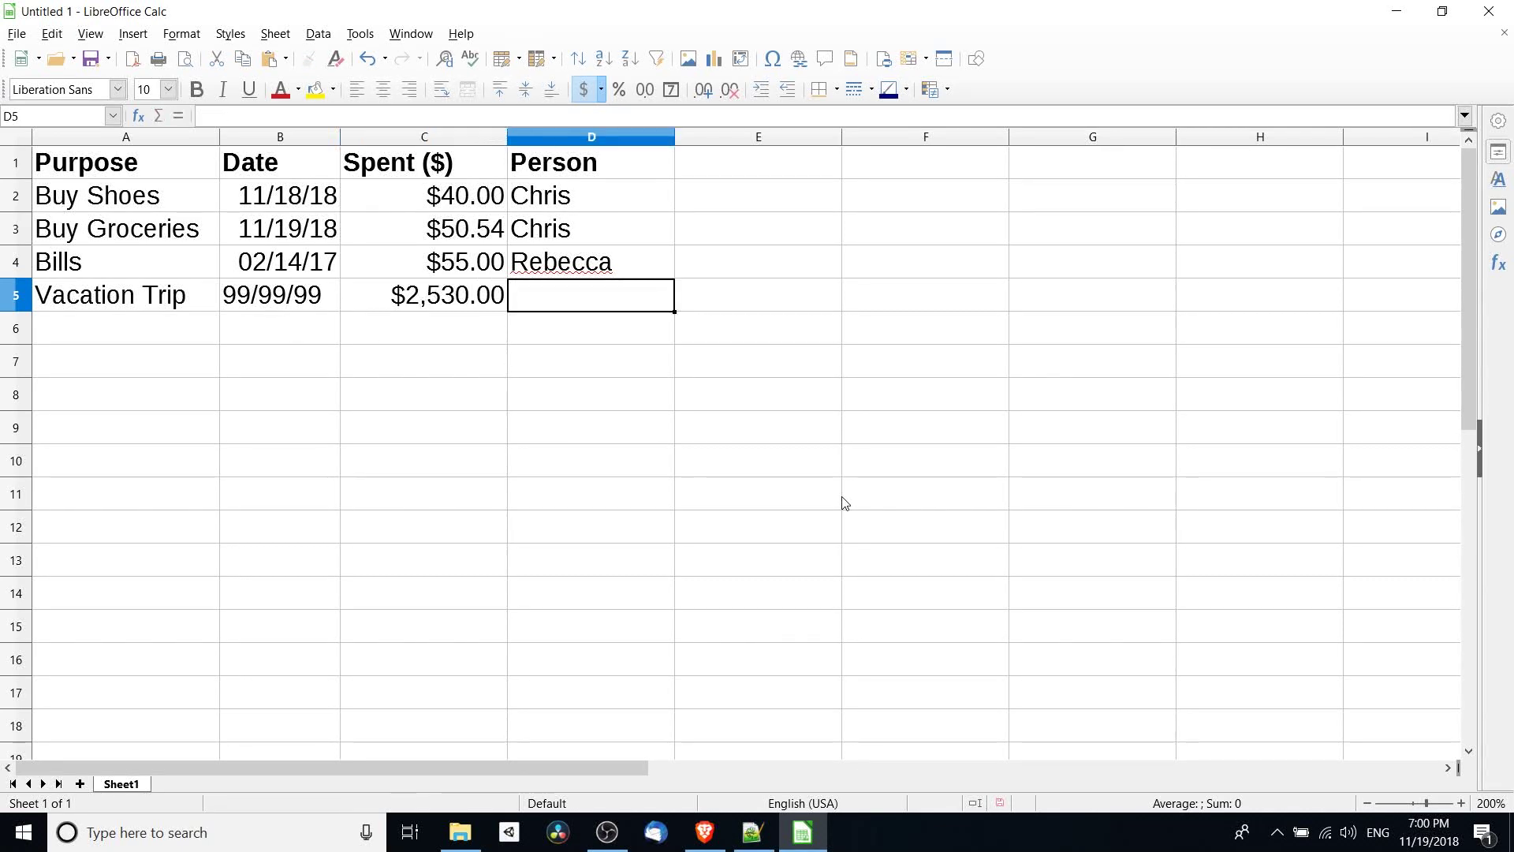
# Enter both people's first names, separated by a slash, in cell D5 for the Vacation Trip expense.
pyautogui.write('Ch')
pyautogui.press('BackSpace')
pyautogui.press('BackSpace')
pyautogui.write('Chris / ')
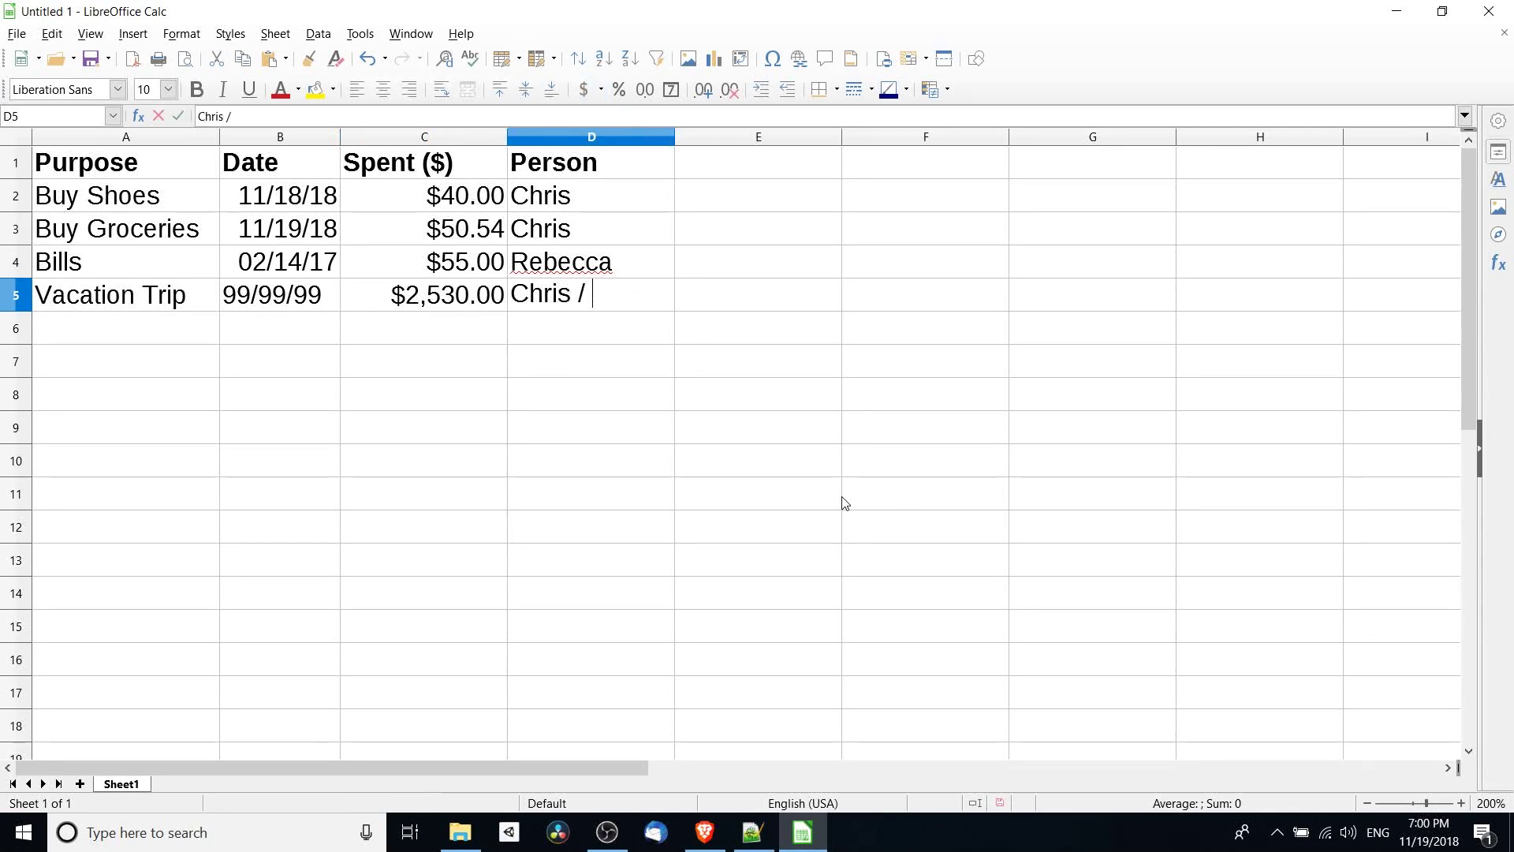
pyautogui.write('Rebecca')
pyautogui.press('Return')
# Fit the width of column D to its longest entry.
pyautogui.click(565, 294)
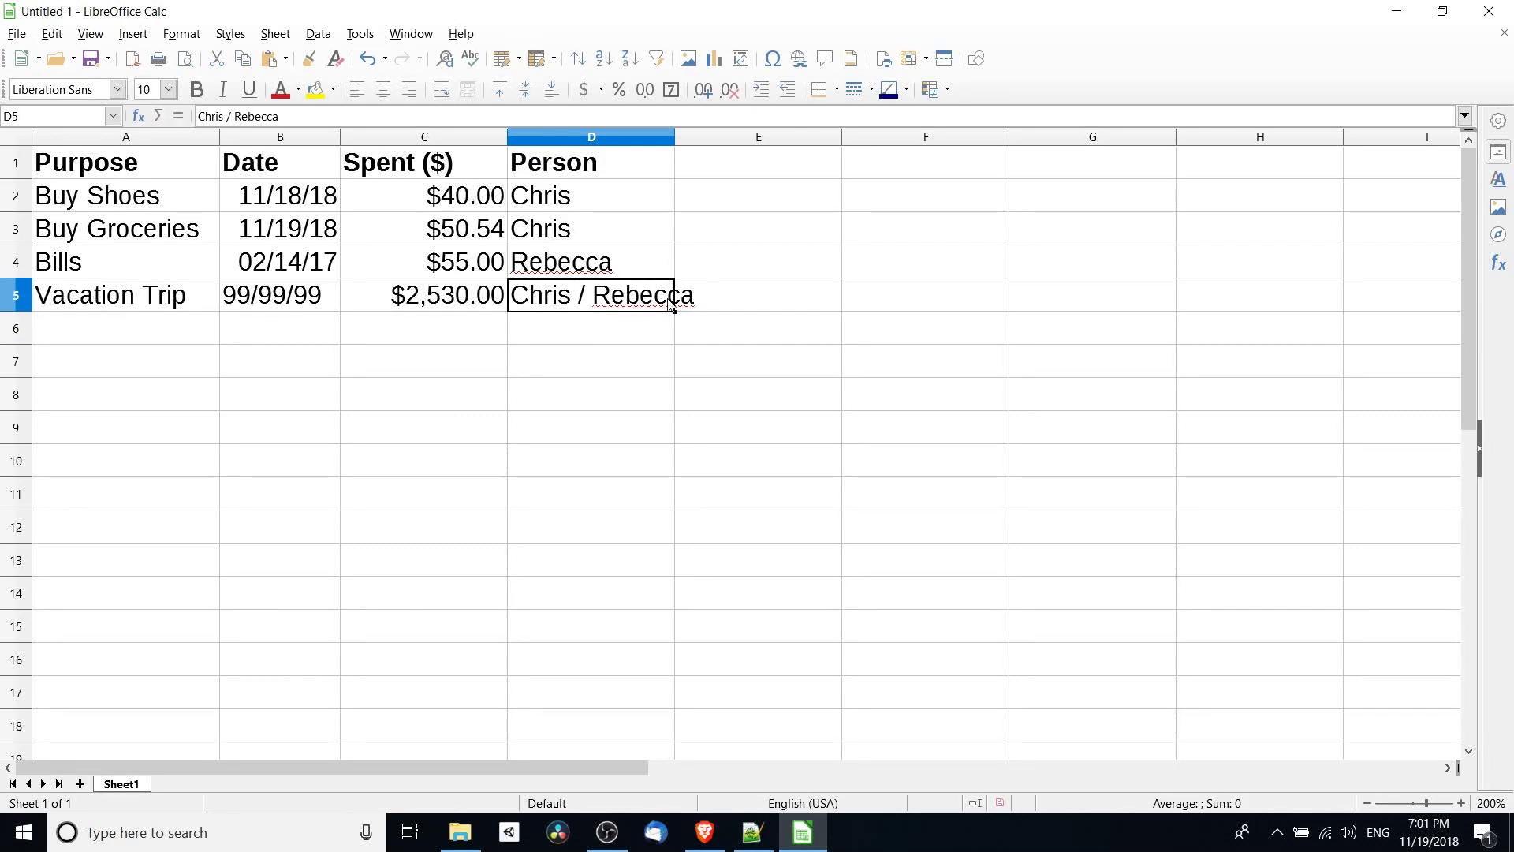
pyautogui.doubleClick(676, 136)
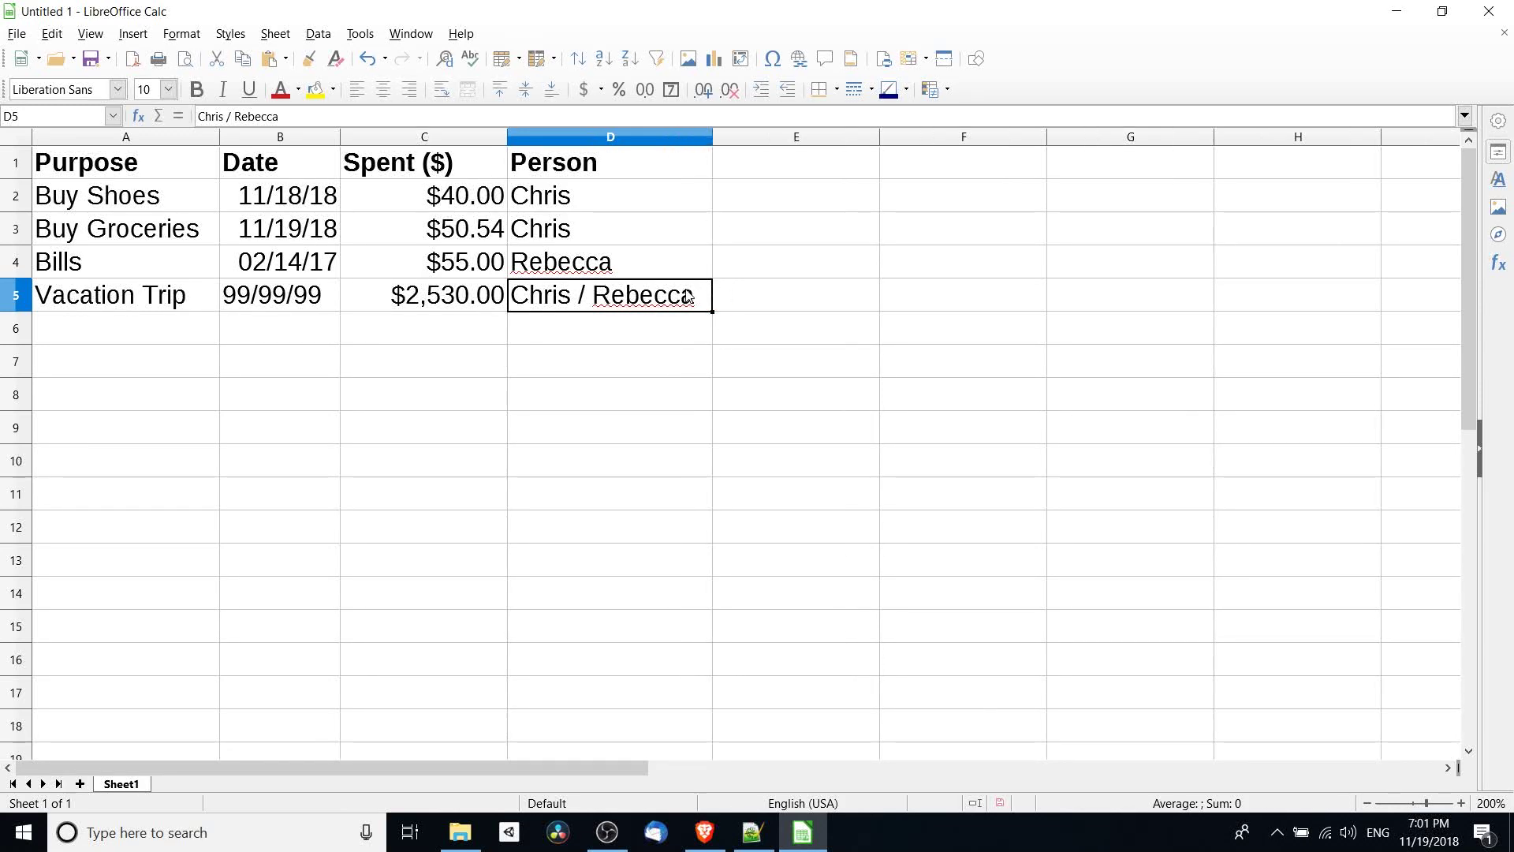
pyautogui.click(741, 300)
pyautogui.click(684, 304)
# Sort the expense table A1:D5 by Date in ascending order.
pyautogui.moveTo(89, 172); pyautogui.dragTo(583, 298)
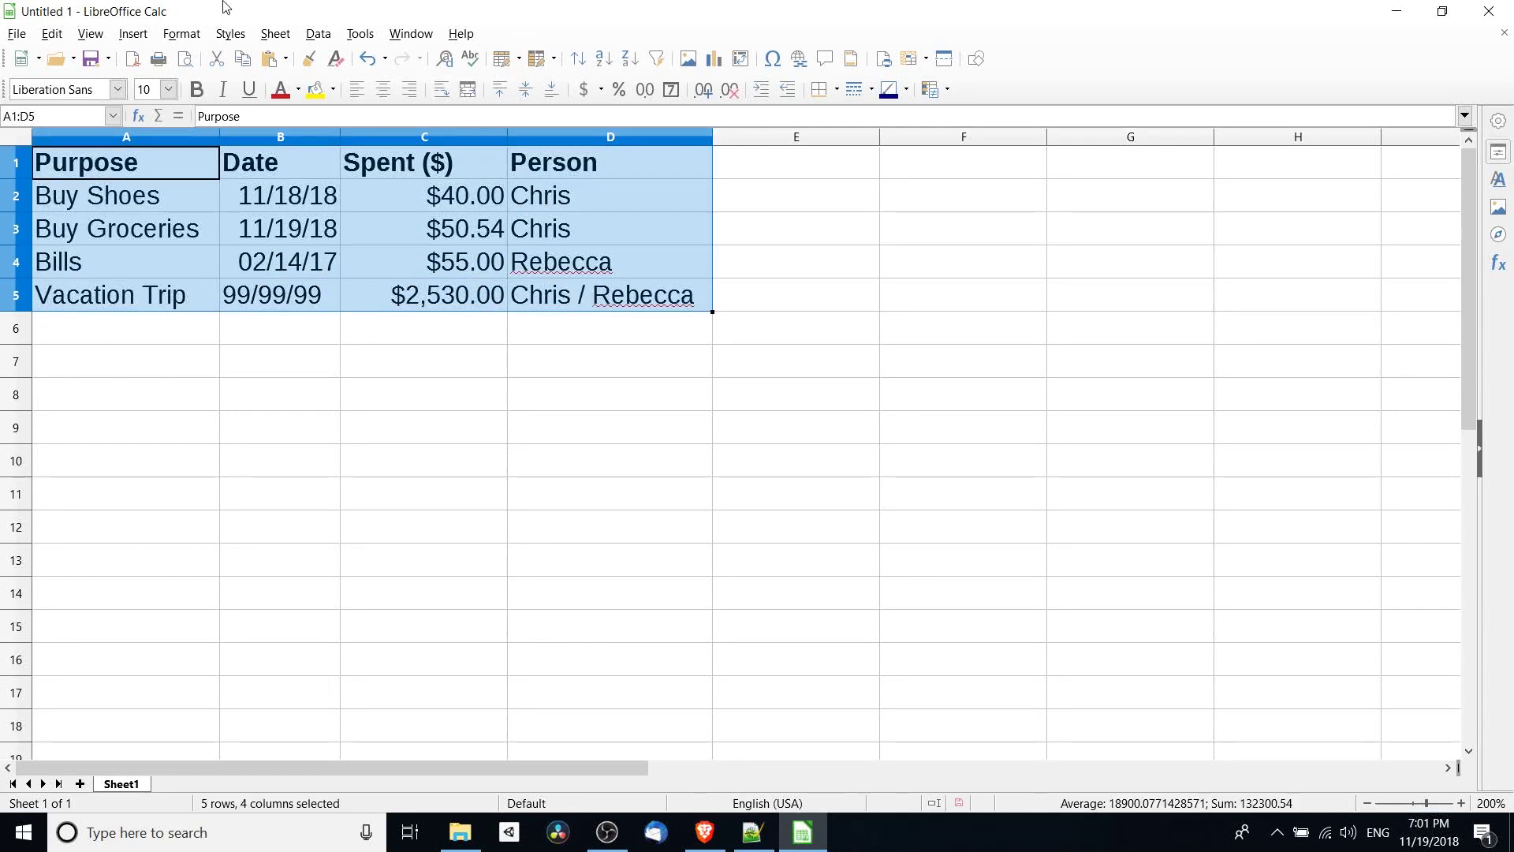
pyautogui.click(317, 33)
pyautogui.click(335, 54)
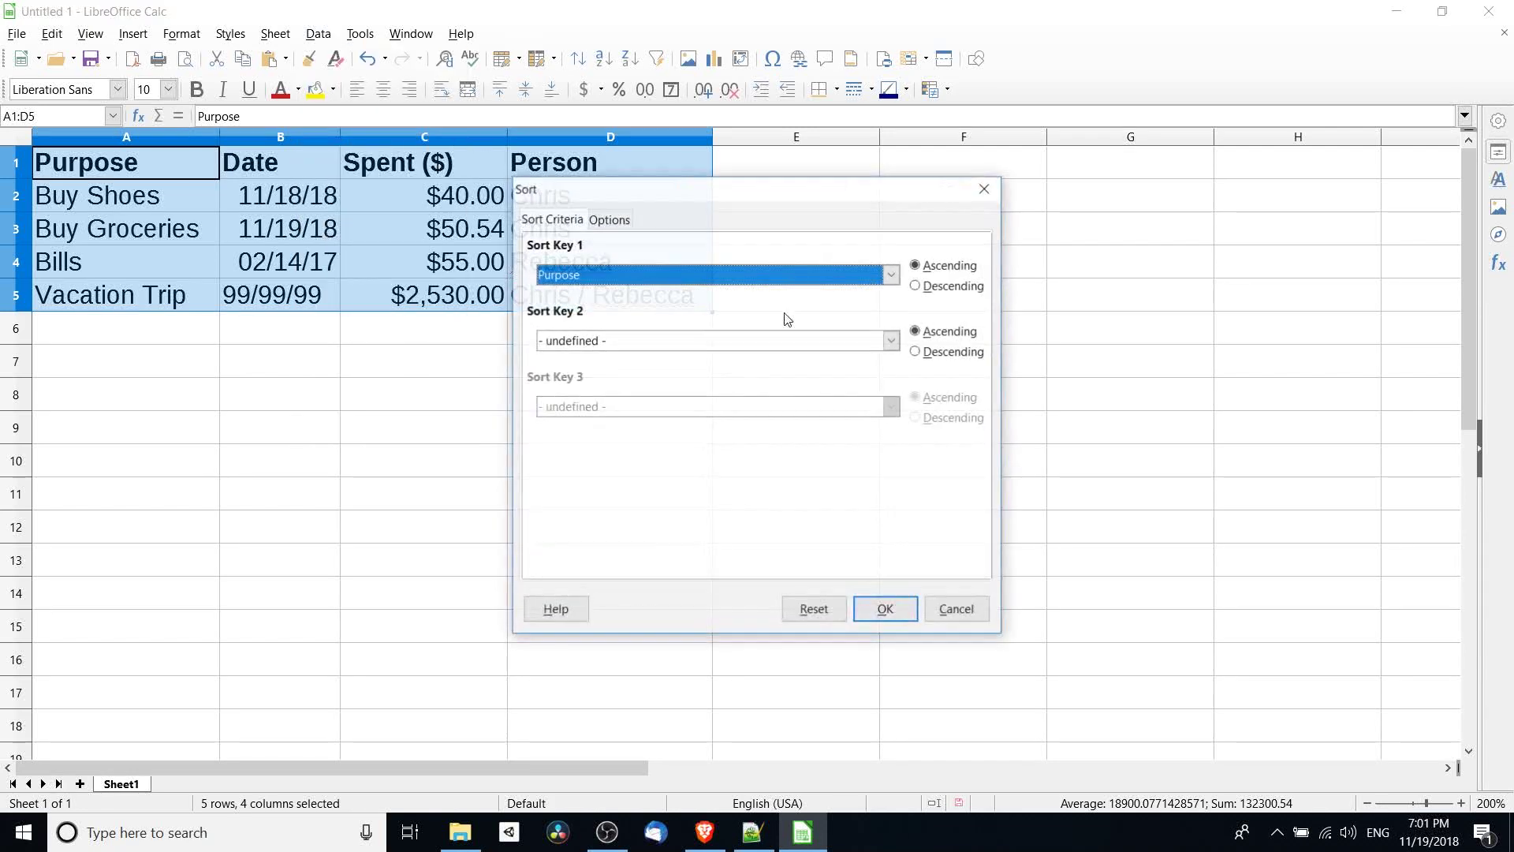
pyautogui.moveTo(663, 196); pyautogui.dragTo(842, 237)
pyautogui.click(842, 318)
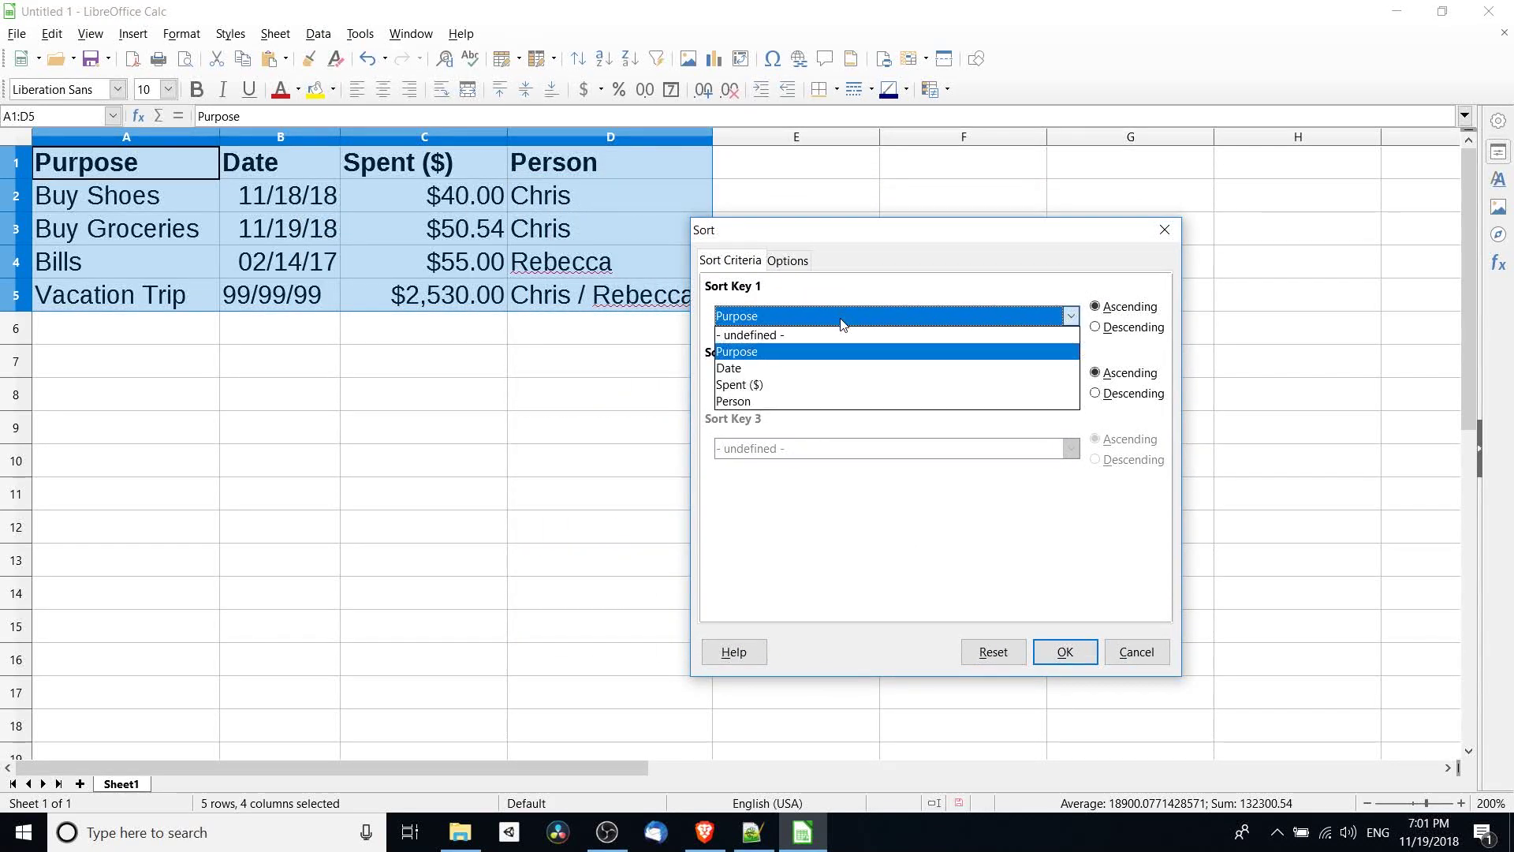
pyautogui.click(836, 373)
pyautogui.click(1065, 653)
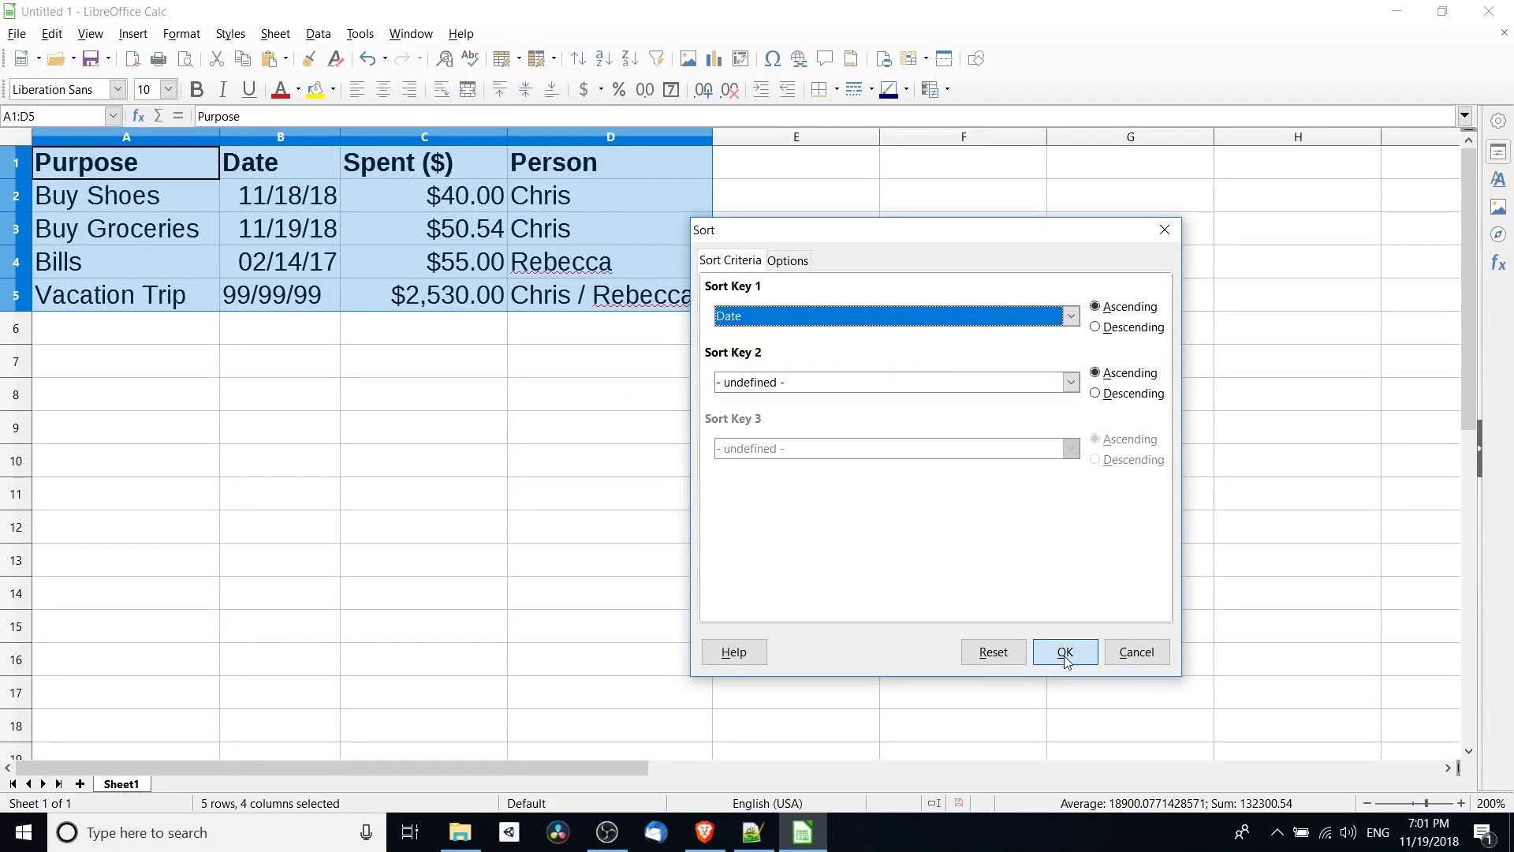
pyautogui.click(244, 326)
pyautogui.click(283, 198)
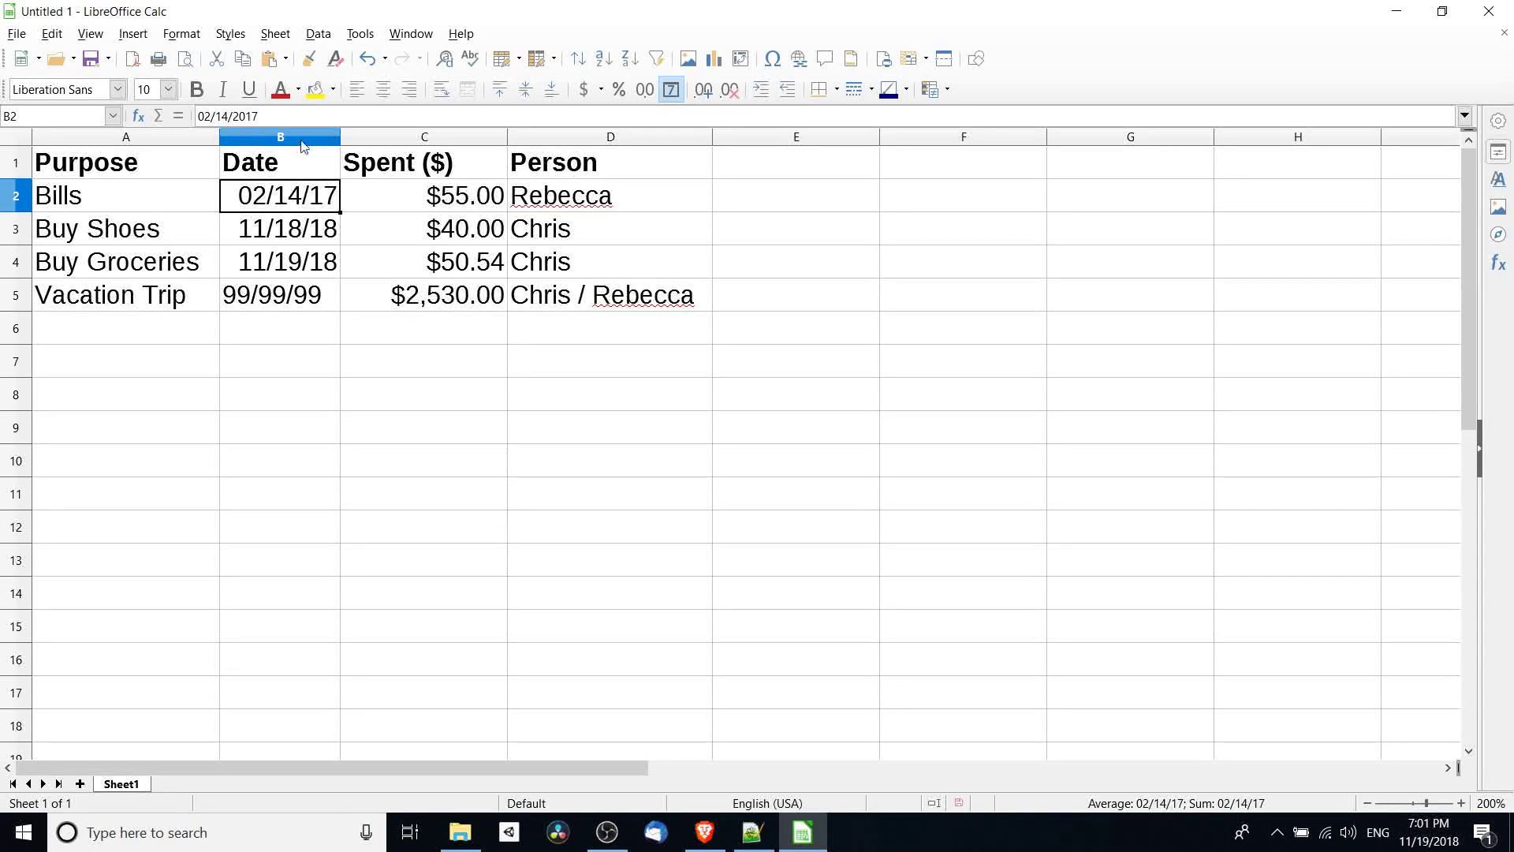
# Format the whole Date column as a date in the 12/31/99 style (MM/DD/YY).
pyautogui.click(289, 164)
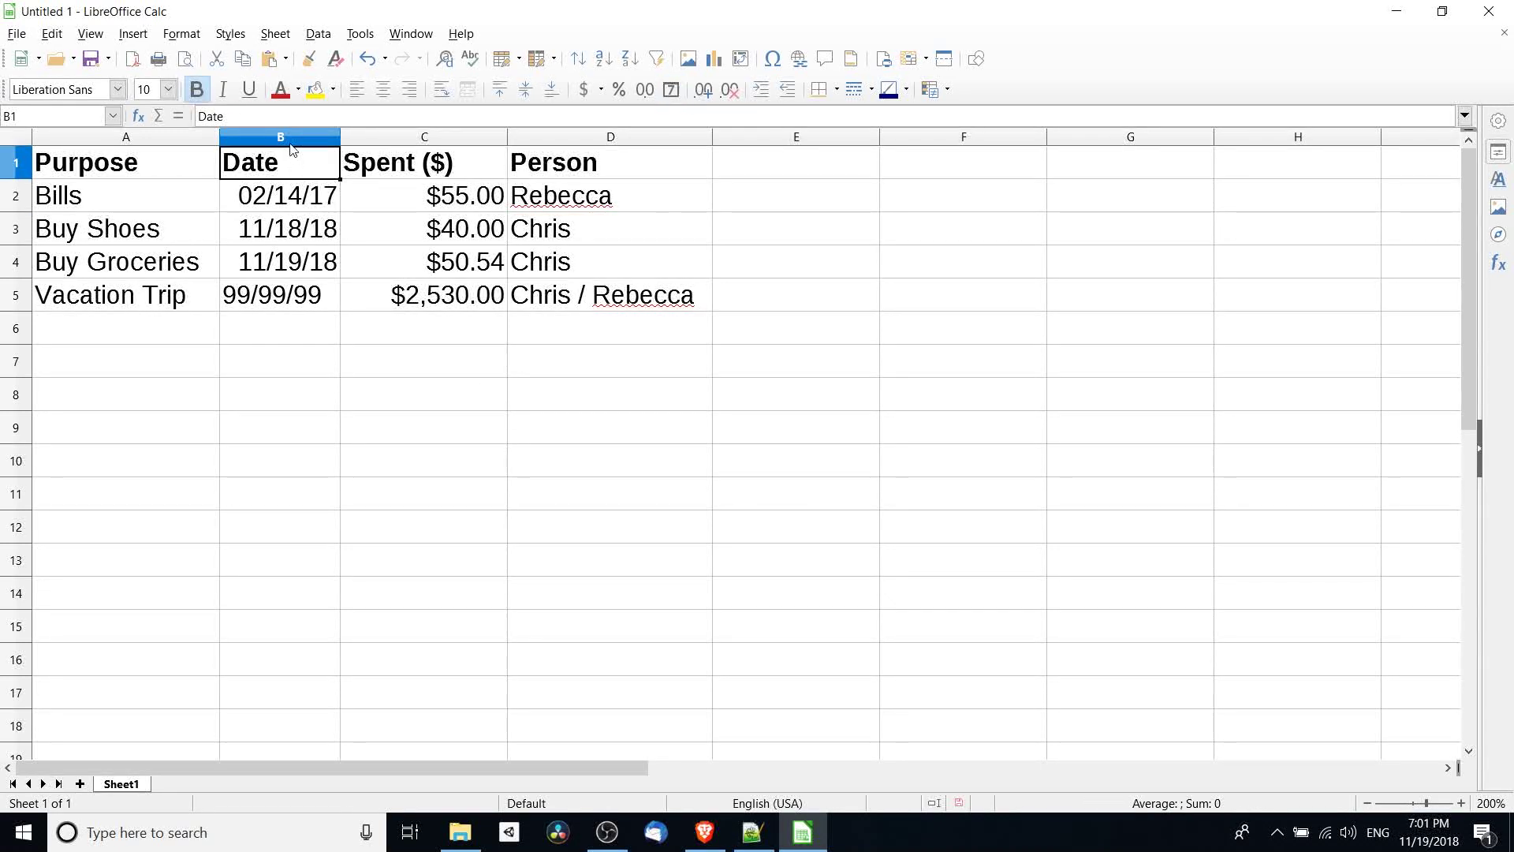
pyautogui.hotkey('ctrl', 'space')
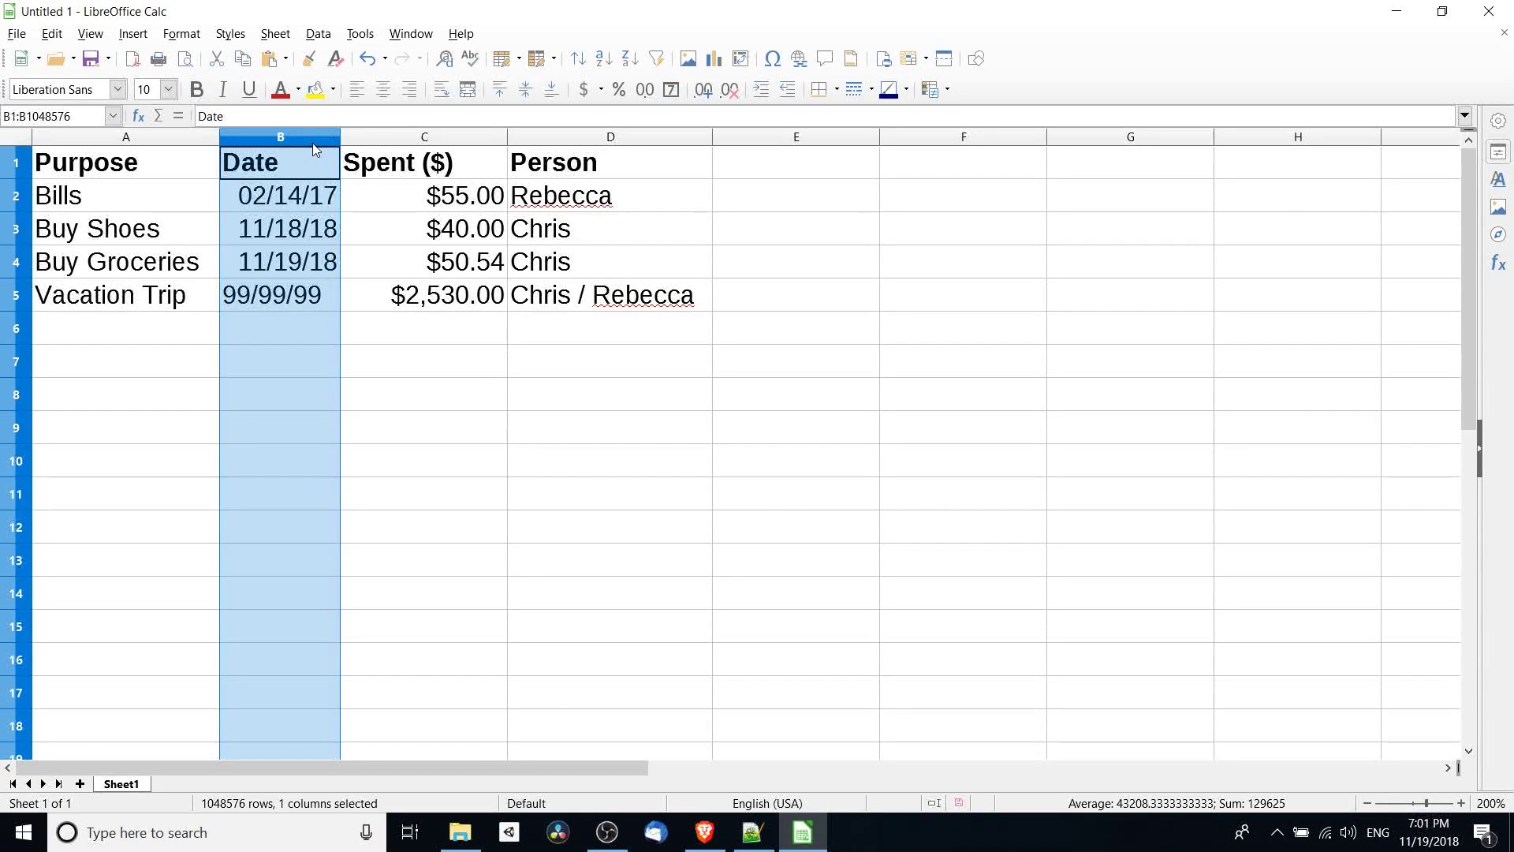
pyautogui.rightClick(306, 152)
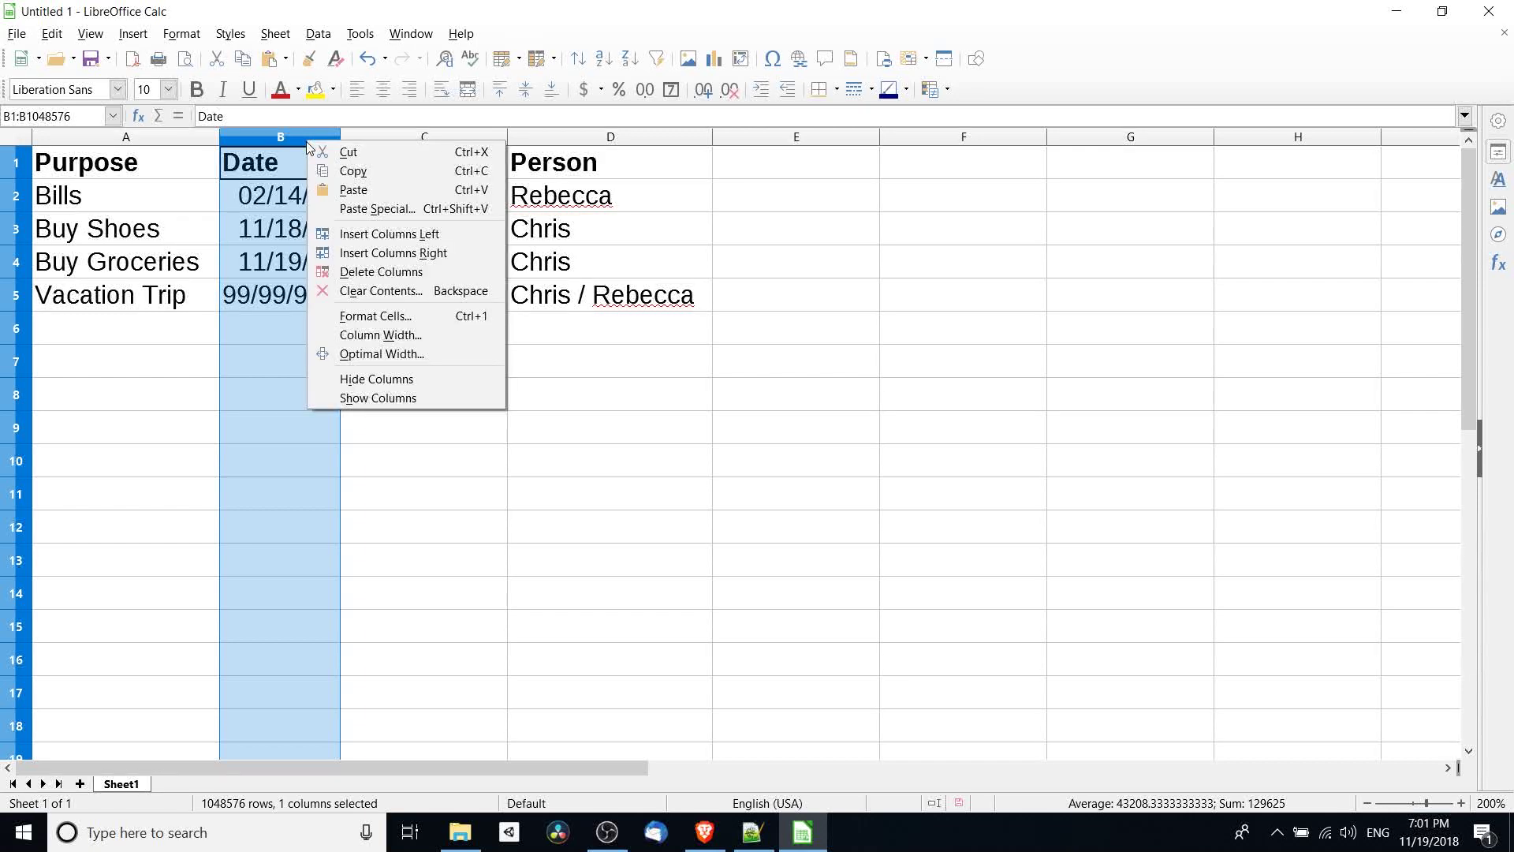
pyautogui.click(376, 316)
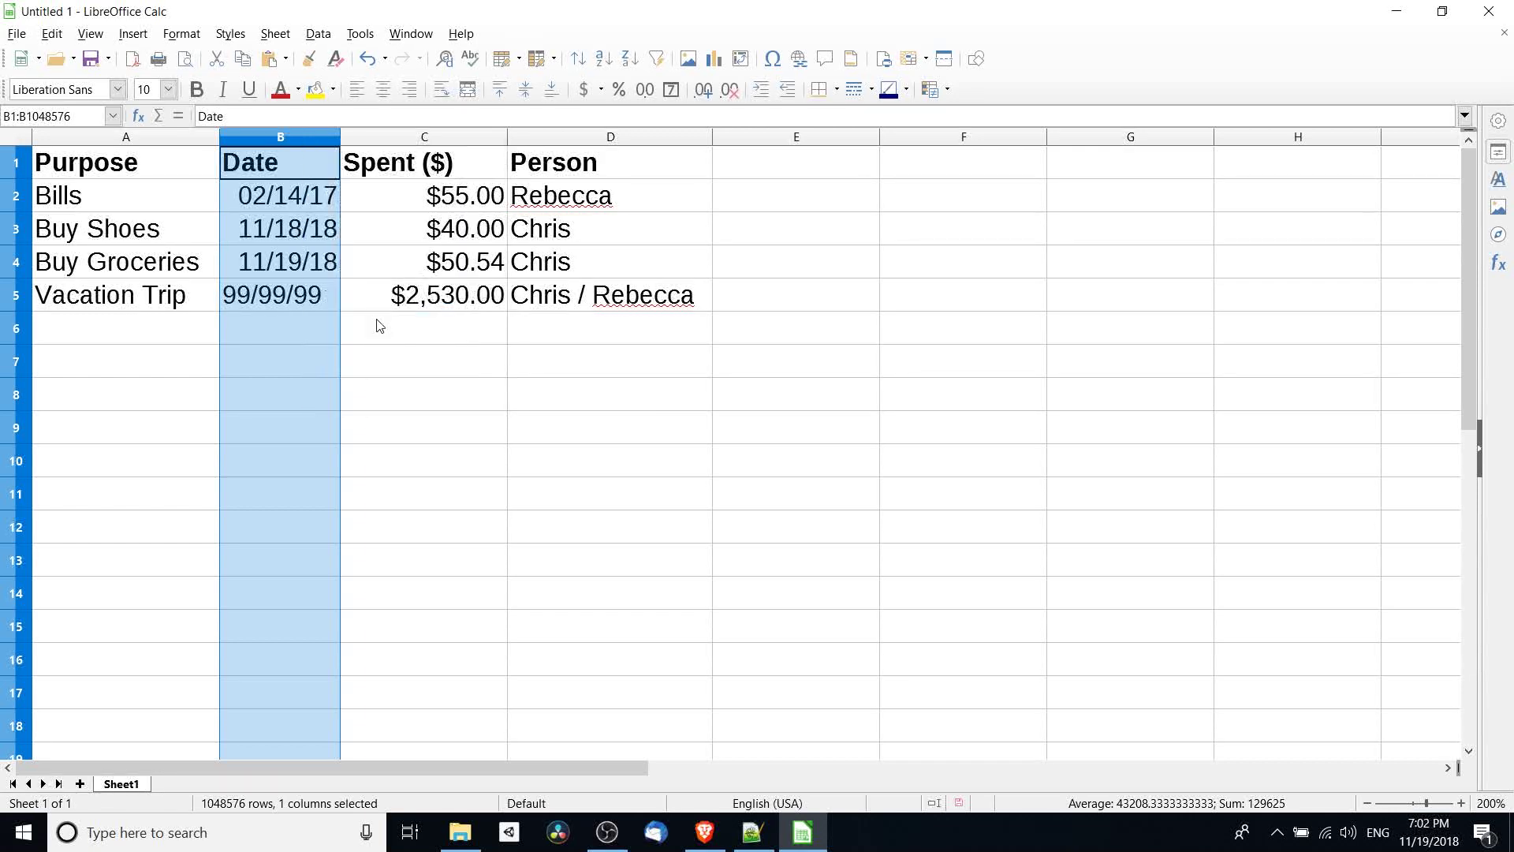
pyautogui.click(628, 456)
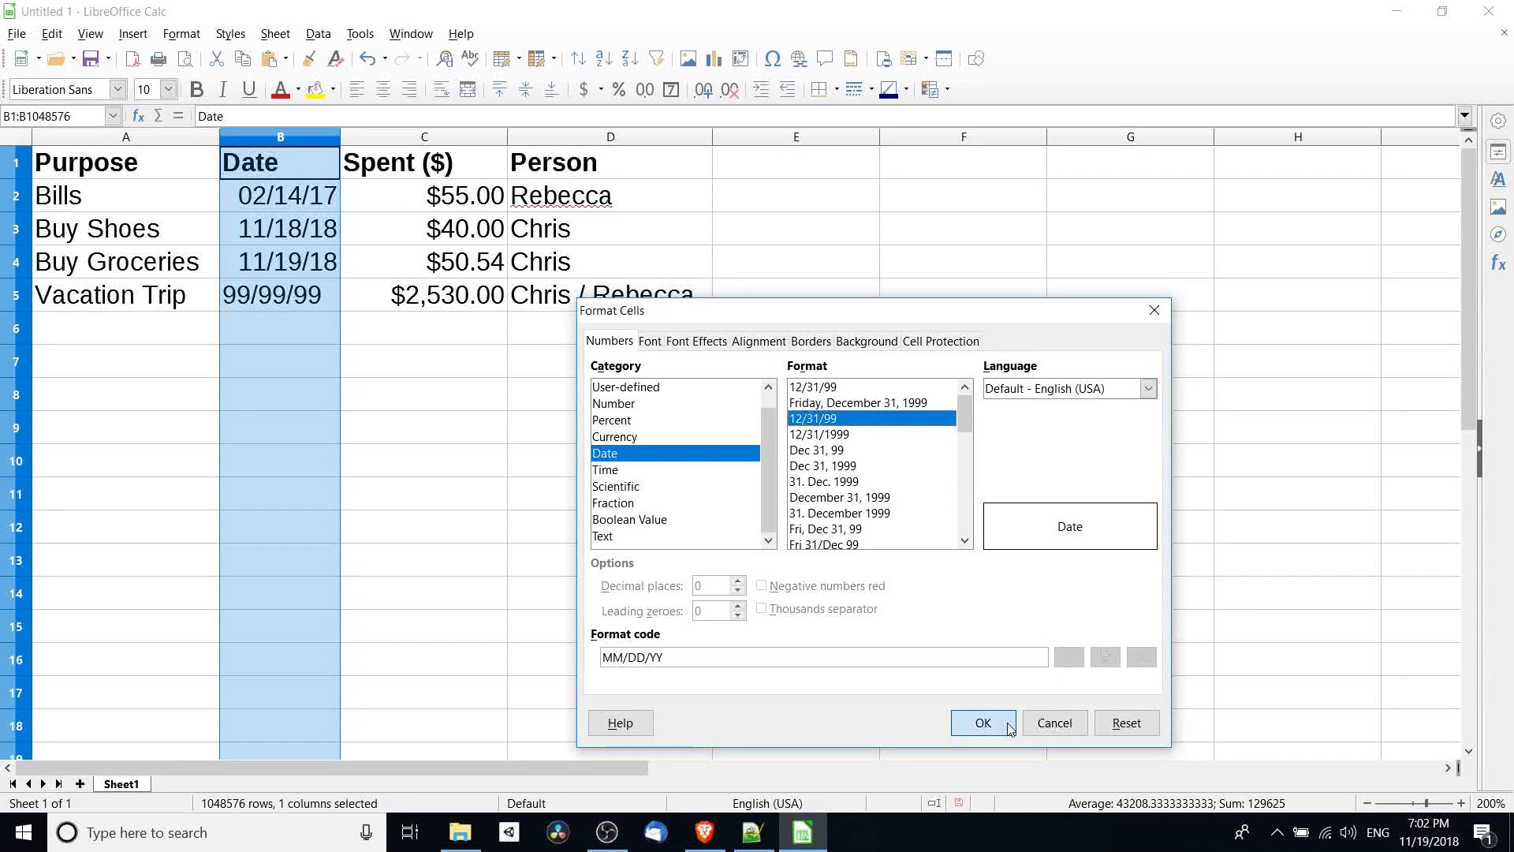
pyautogui.click(981, 721)
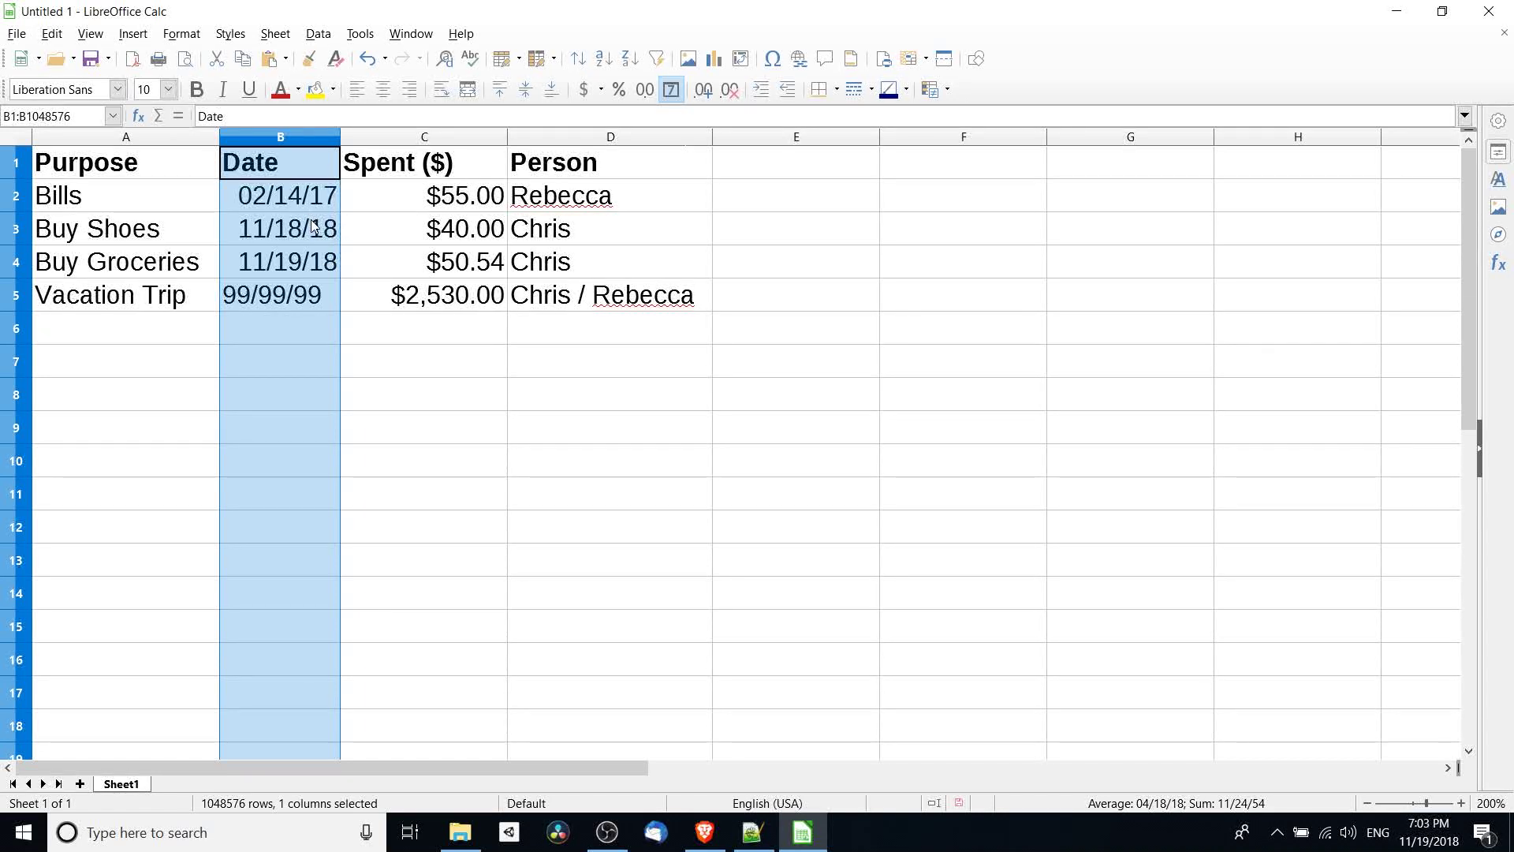
pyautogui.click(297, 288)
pyautogui.click(270, 202)
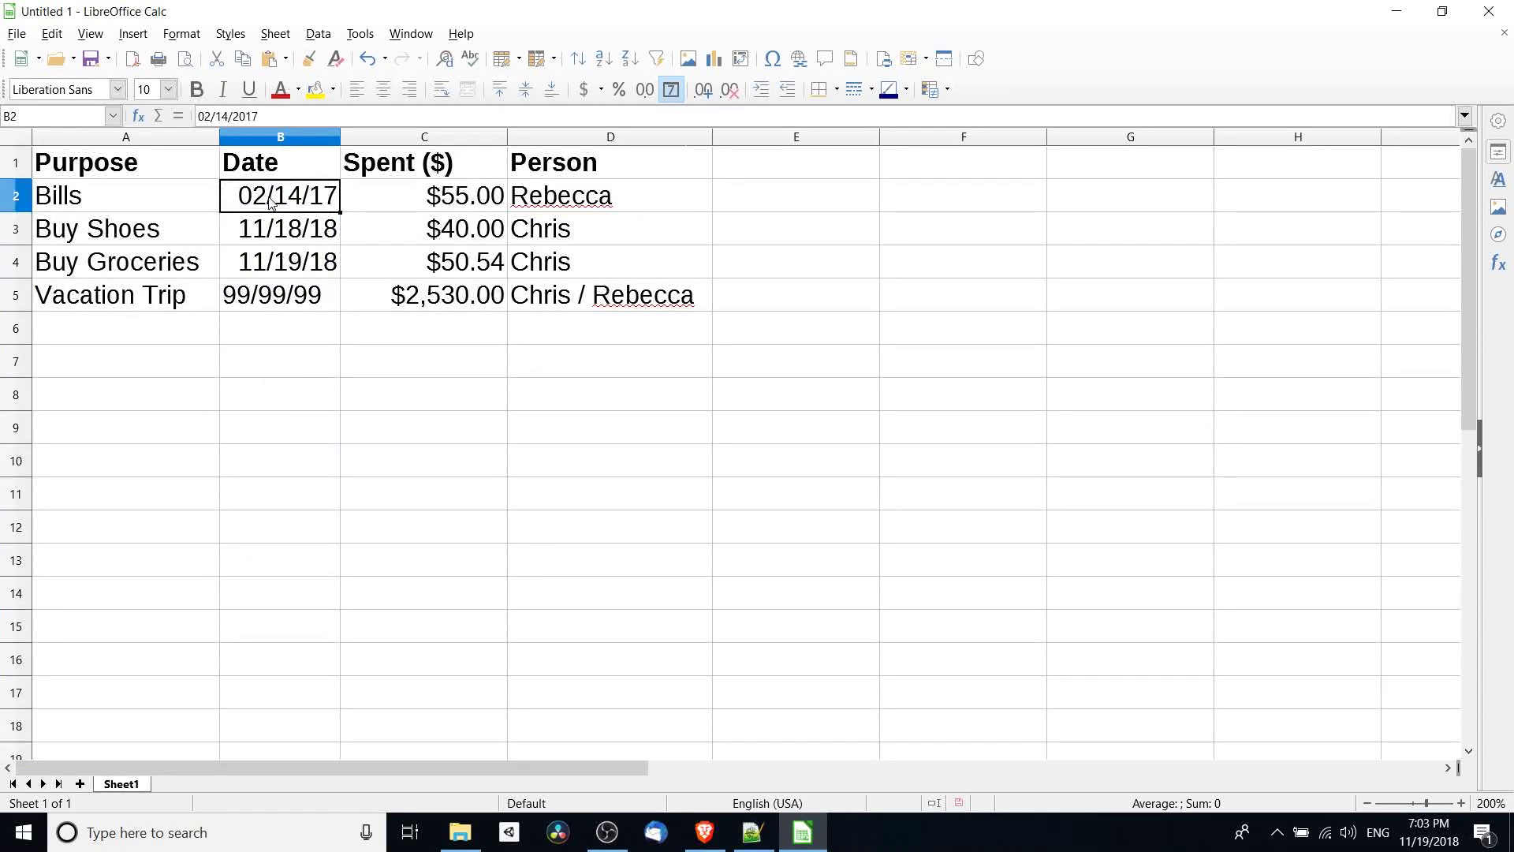
pyautogui.press('Down')
pyautogui.press('Down')
pyautogui.press('Down')
pyautogui.press('Up')
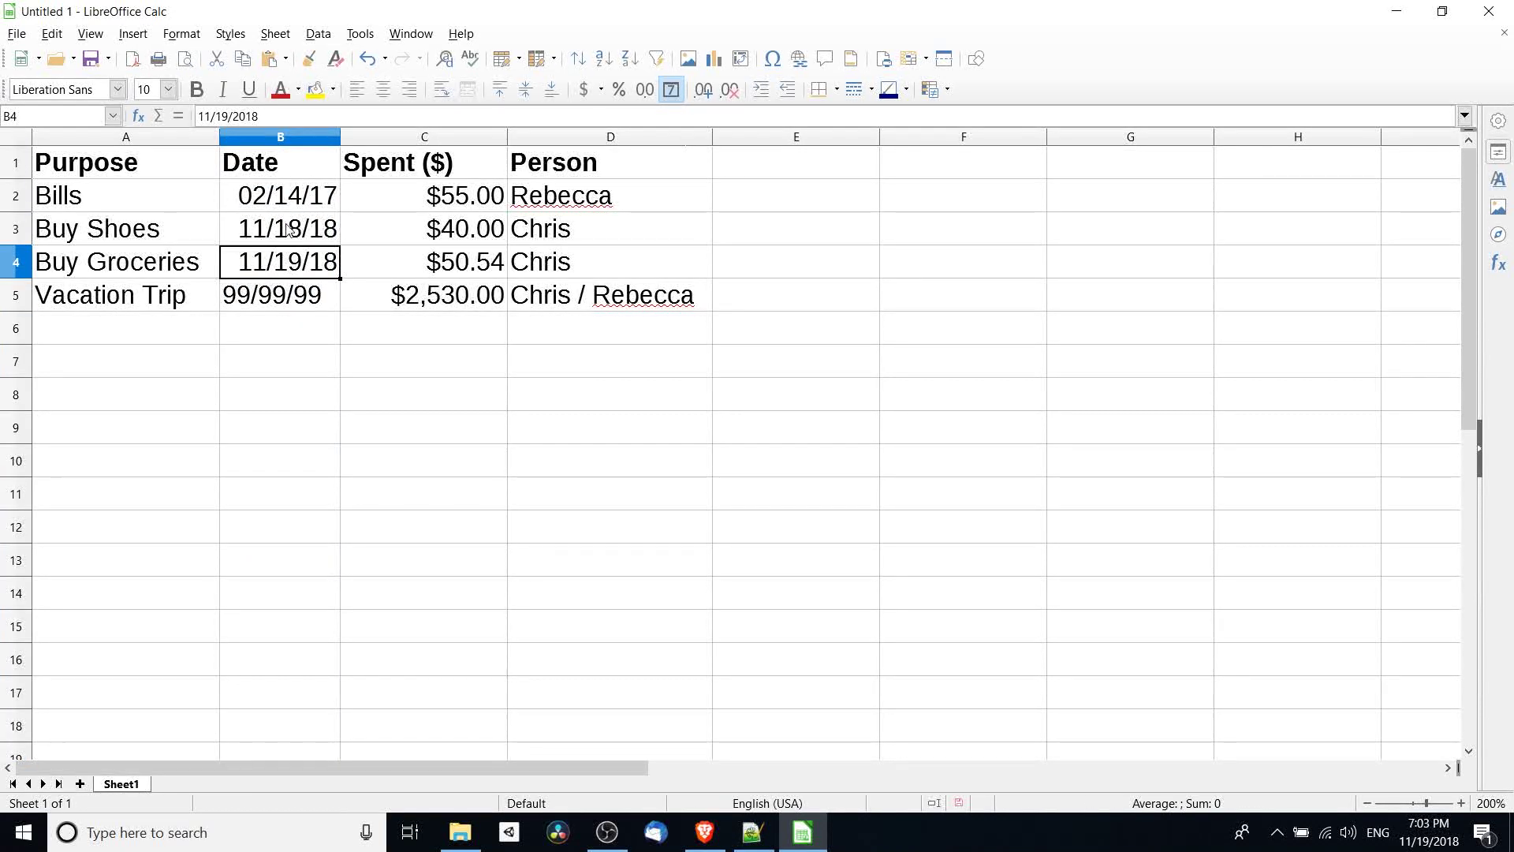
pyautogui.press('Up')
pyautogui.press('Up')
pyautogui.hotkey('shift', 'Down')
pyautogui.hotkey('shift', 'Down')
pyautogui.press('Down')
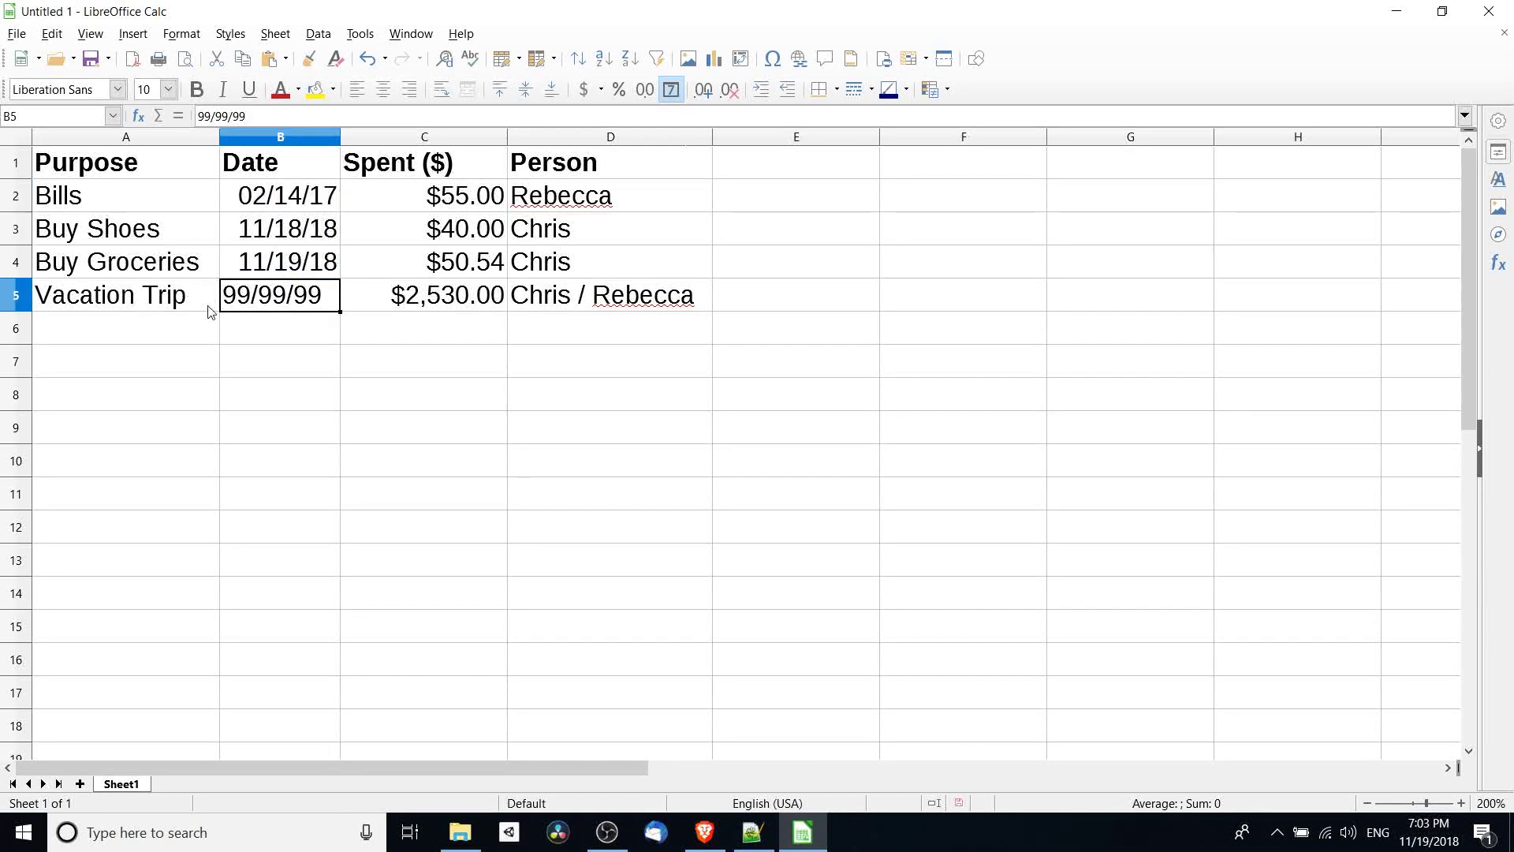
pyautogui.click(271, 202)
pyautogui.keyDown('shift'); pyautogui.click(292, 260); pyautogui.keyUp('shift')
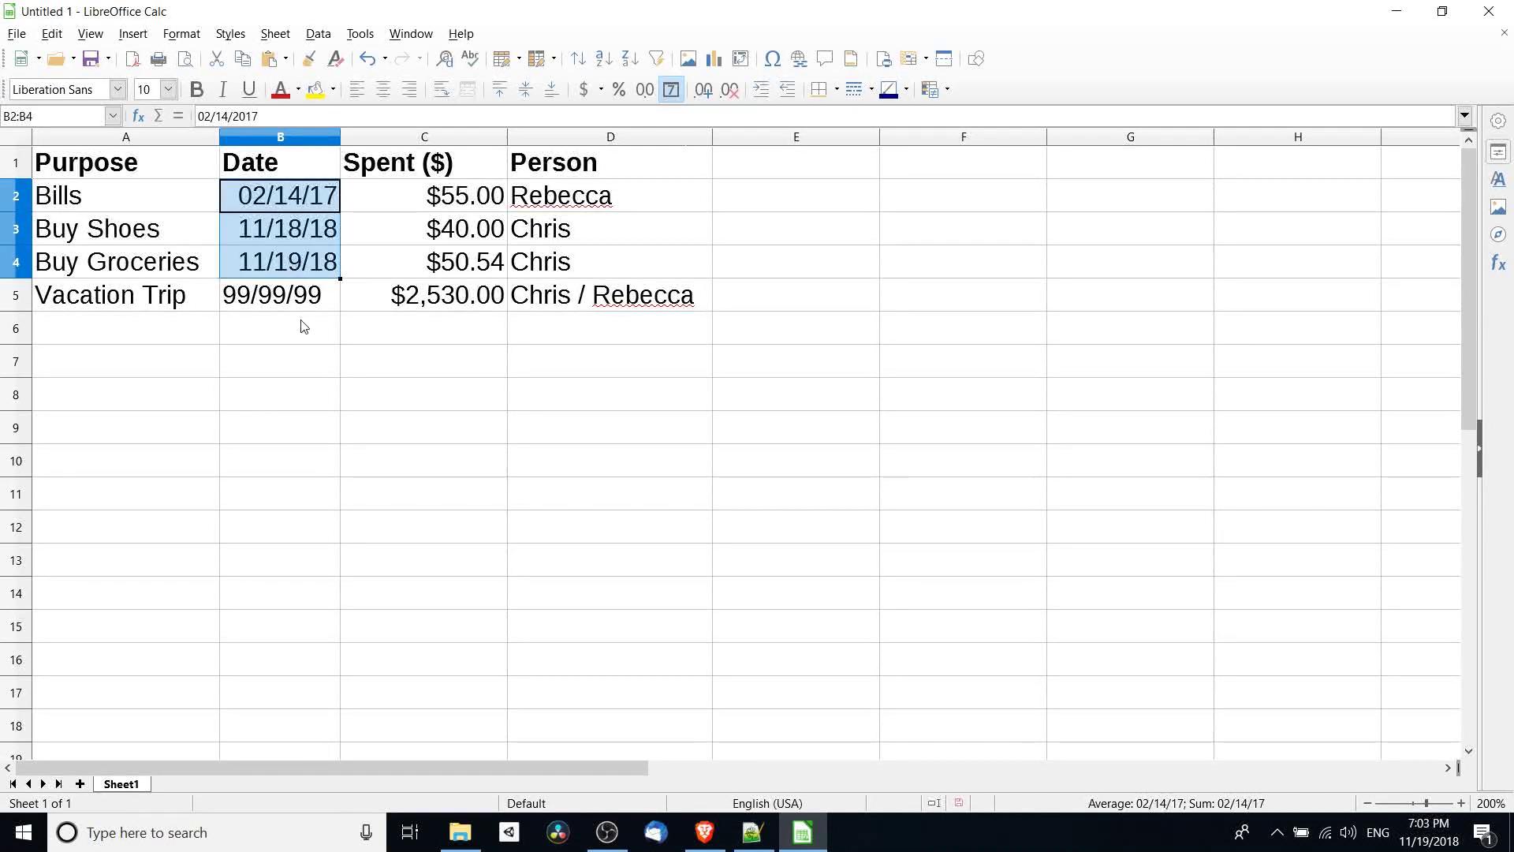
pyautogui.press('Down')
pyautogui.click(290, 134)
pyautogui.click(299, 203)
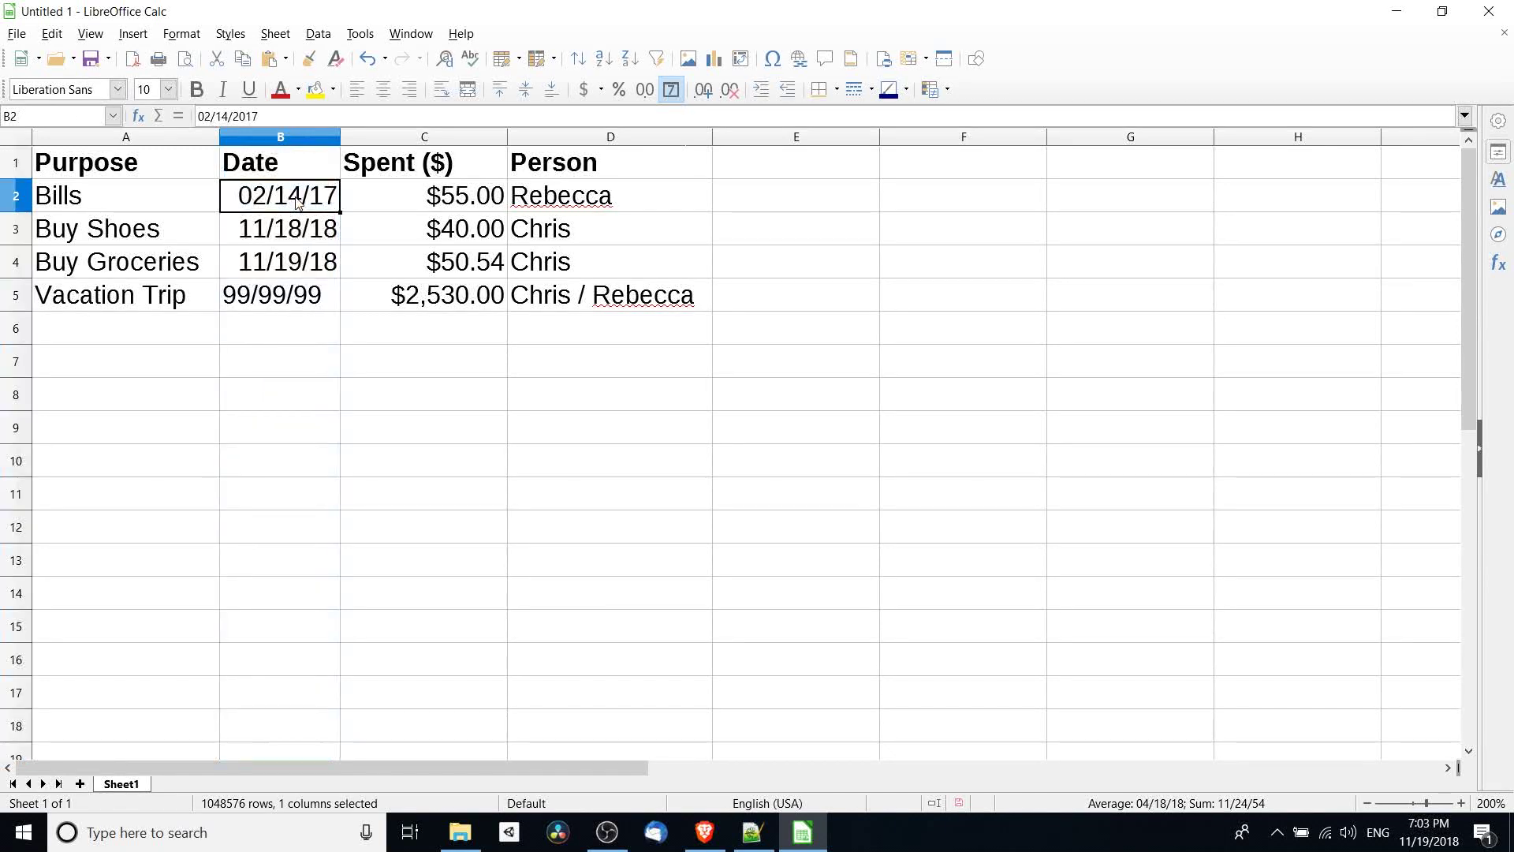
pyautogui.hotkey('shift', 'Down')
pyautogui.hotkey('shift', 'Down')
pyautogui.hotkey('shift', 'Down')
# Right-align the dates in cells B2 to B5.
pyautogui.click(301, 200)
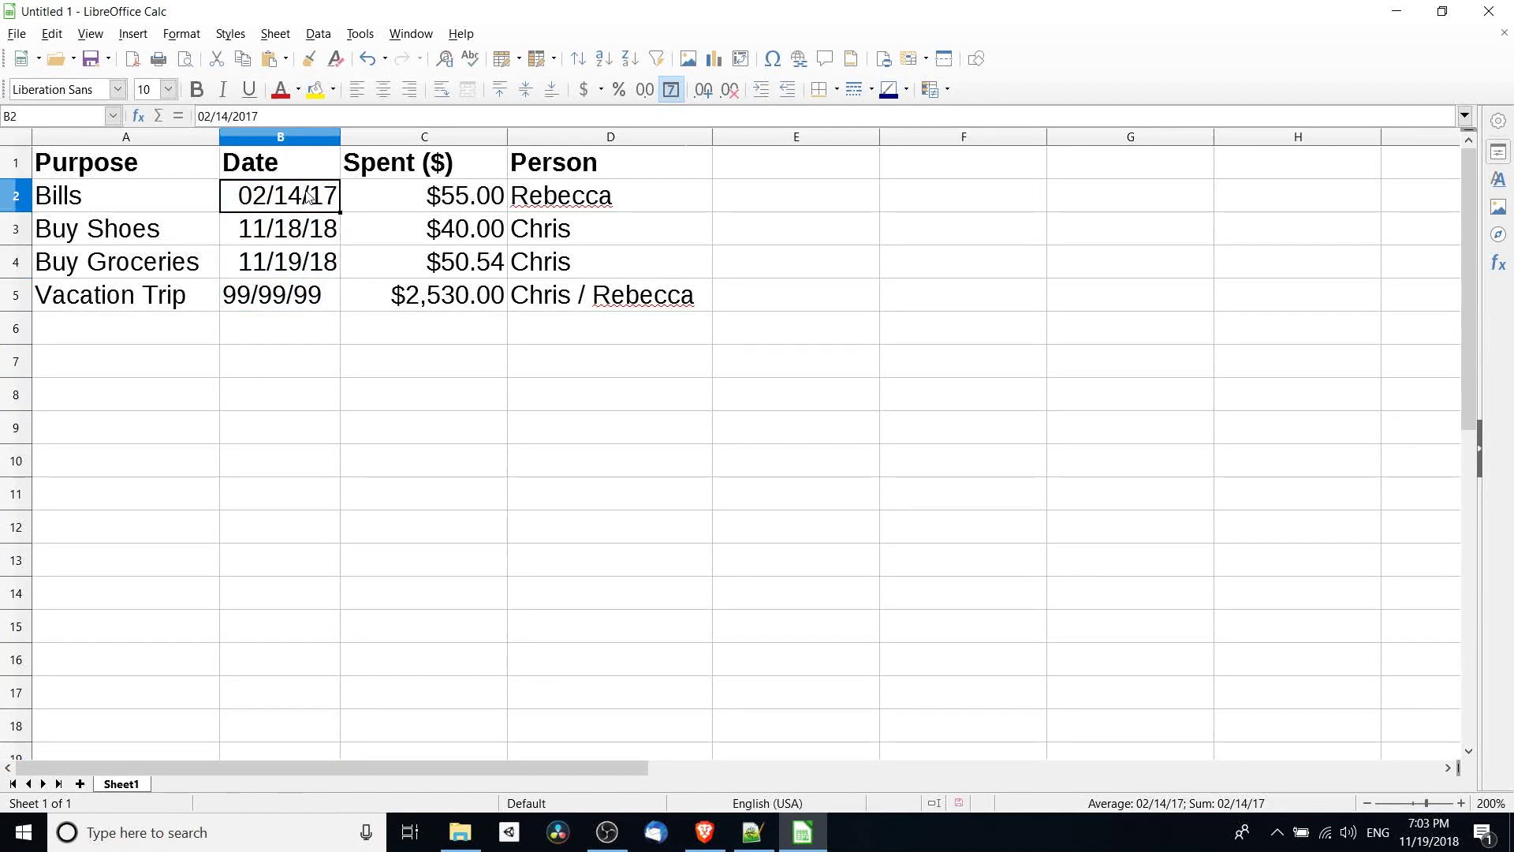
pyautogui.keyDown('shift'); pyautogui.click(302, 294); pyautogui.keyUp('shift')
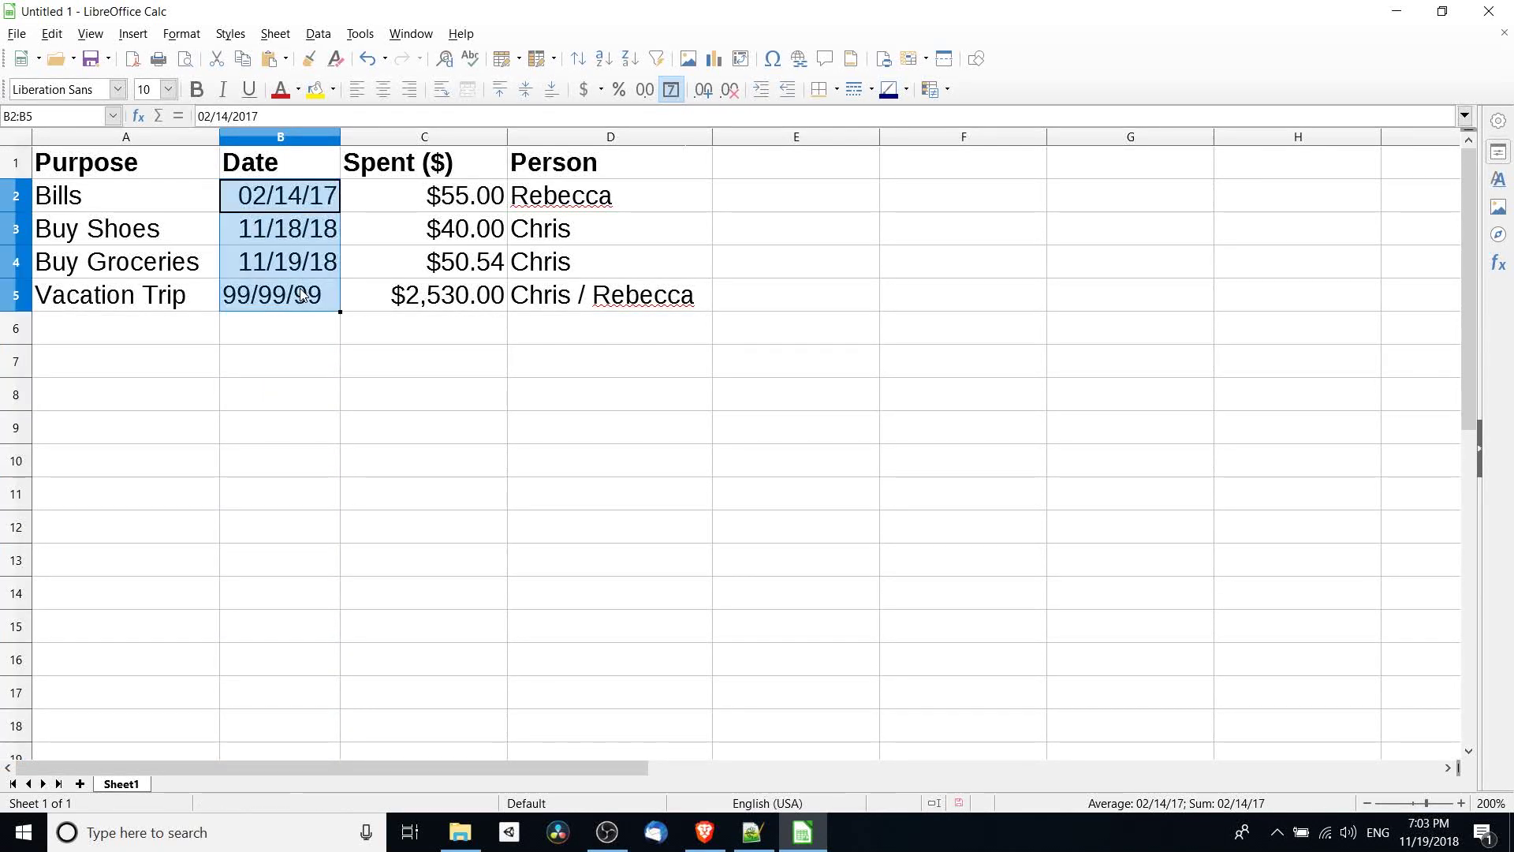
pyautogui.click(418, 93)
pyautogui.click(259, 341)
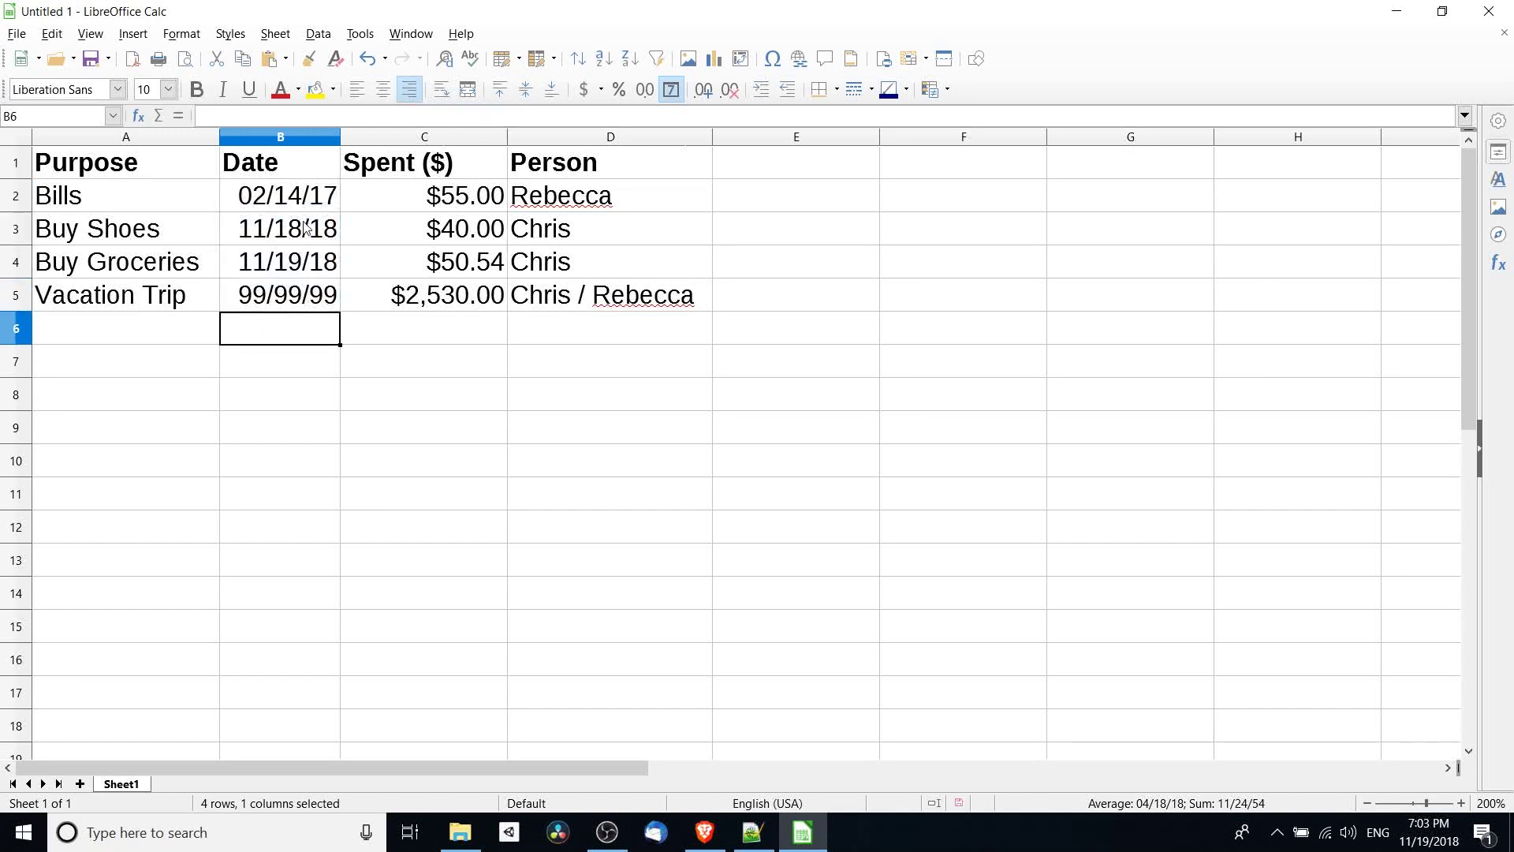
pyautogui.click(303, 197)
pyautogui.click(306, 302)
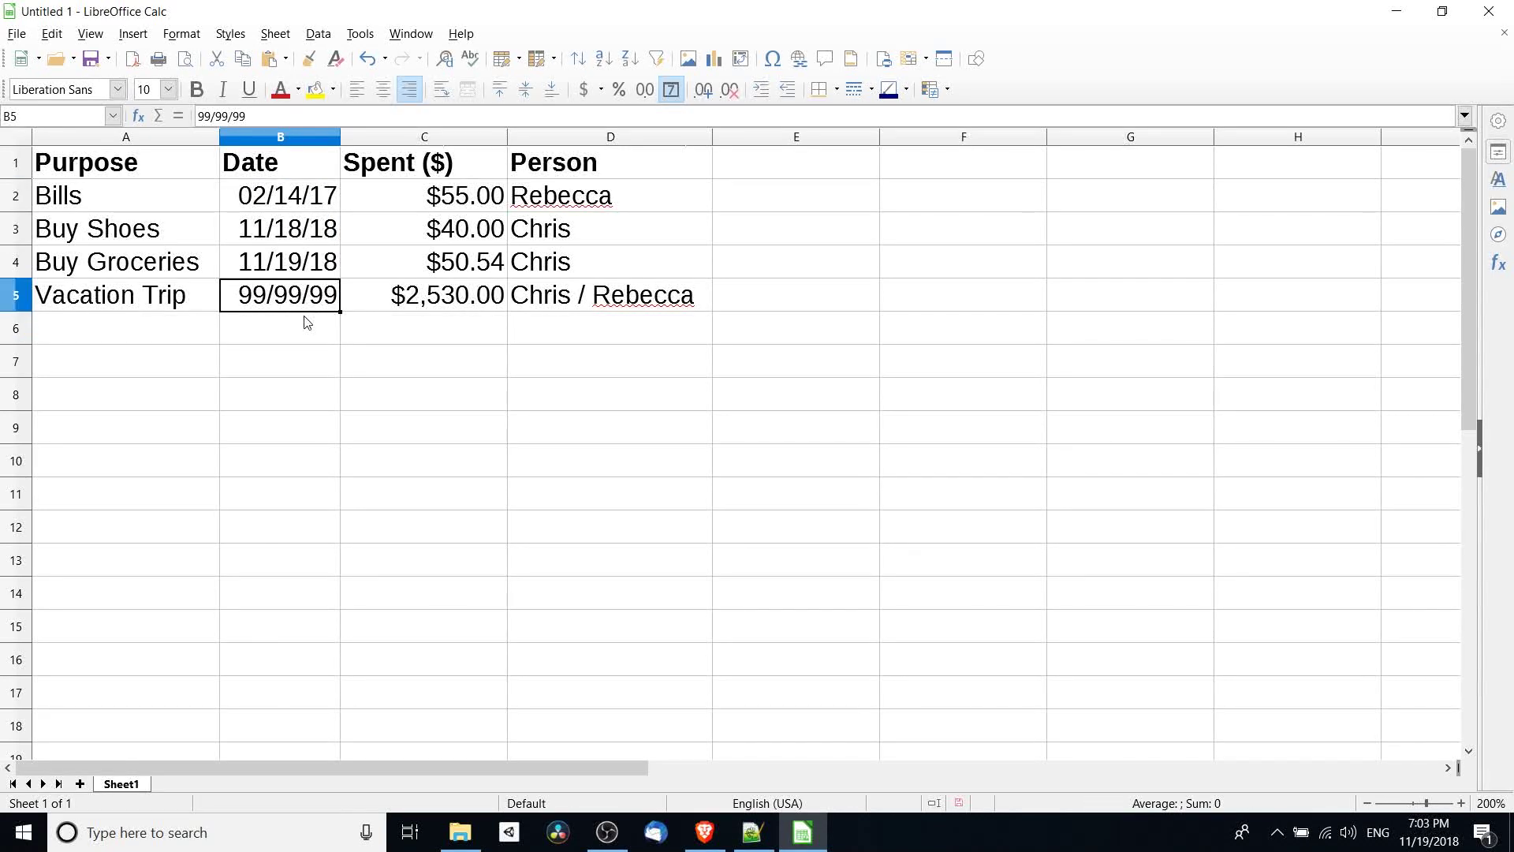
# Add a black border line along only the upper edge of cells A8 to D8.
pyautogui.scroll(-3, 306, 322)
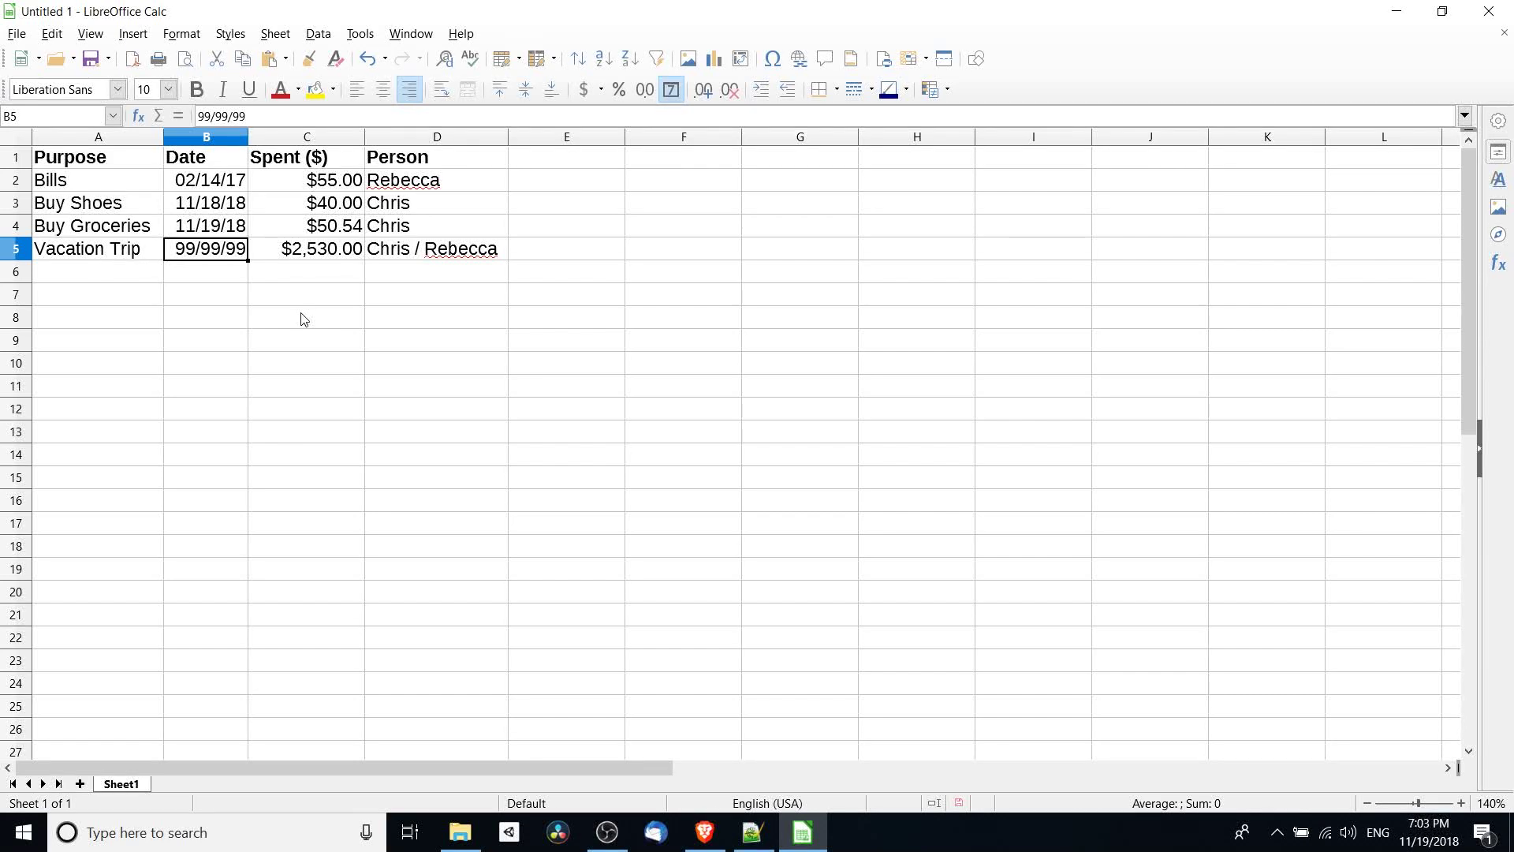
pyautogui.click(96, 325)
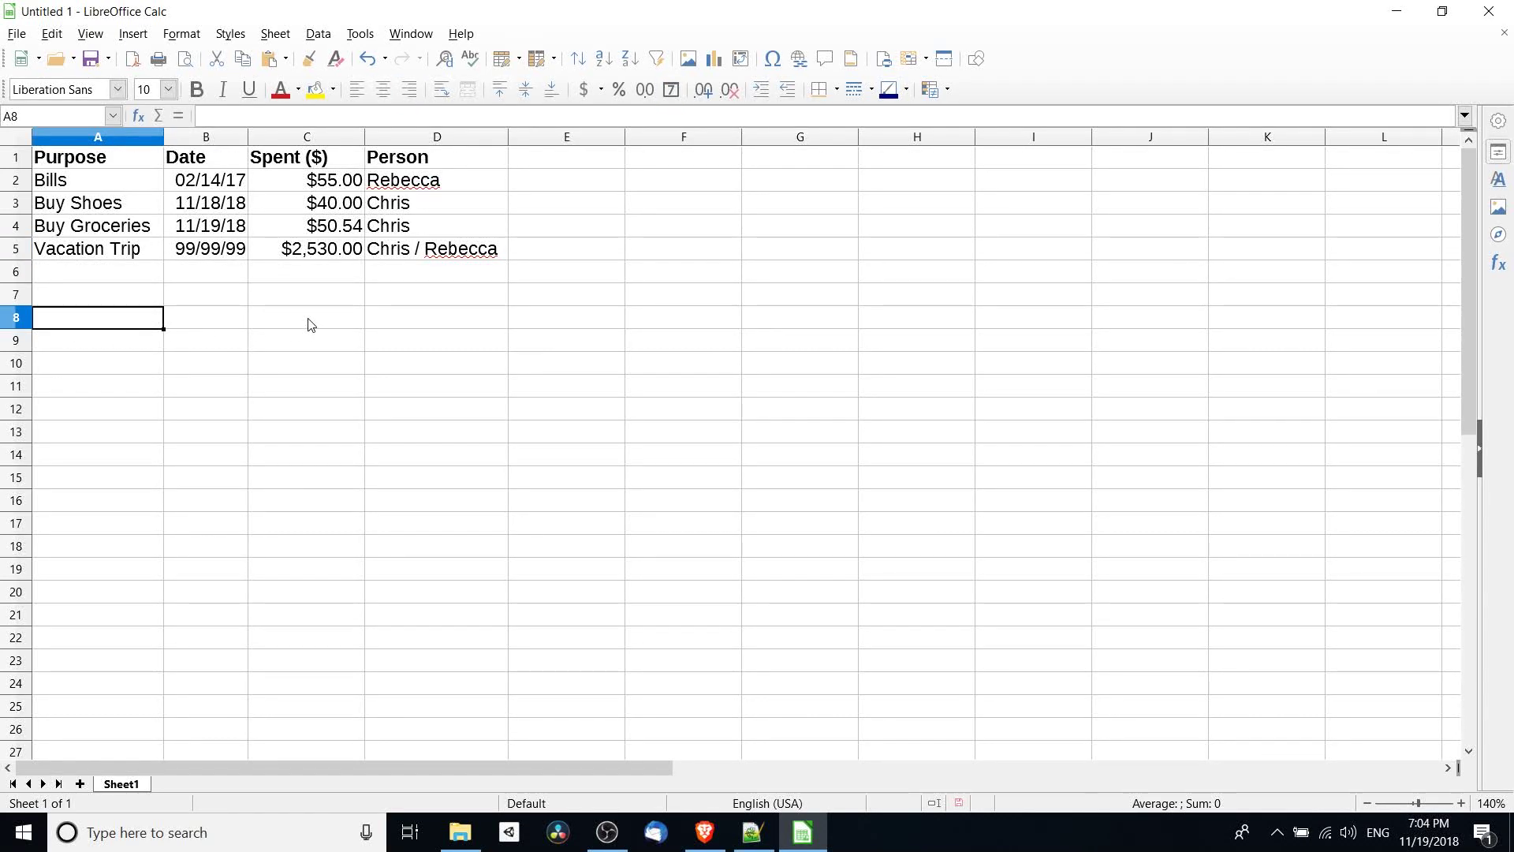
pyautogui.keyDown('shift'); pyautogui.click(375, 325); pyautogui.keyUp('shift')
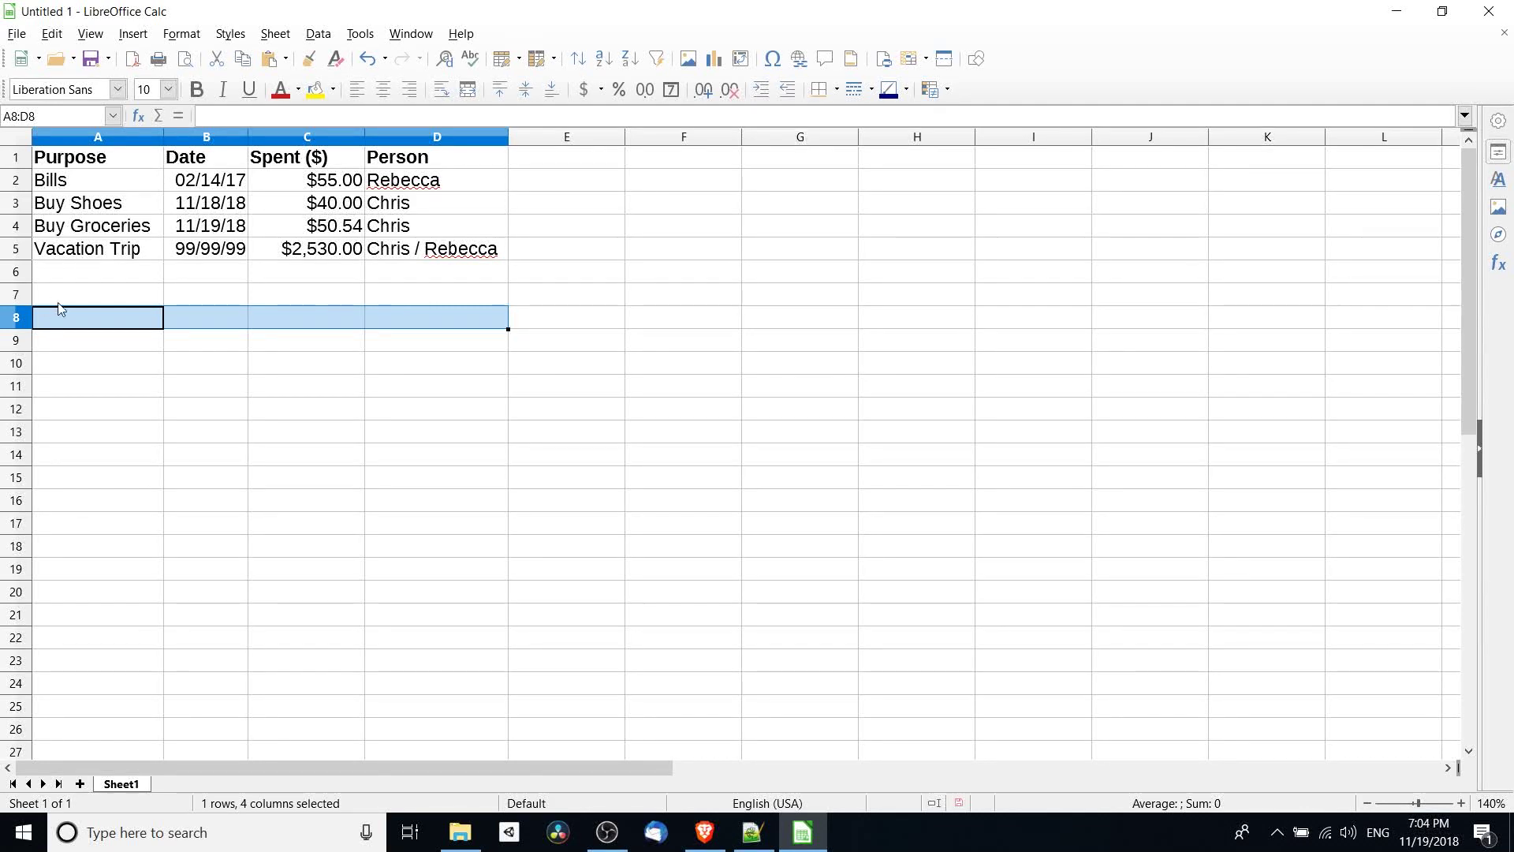
pyautogui.rightClick(320, 328)
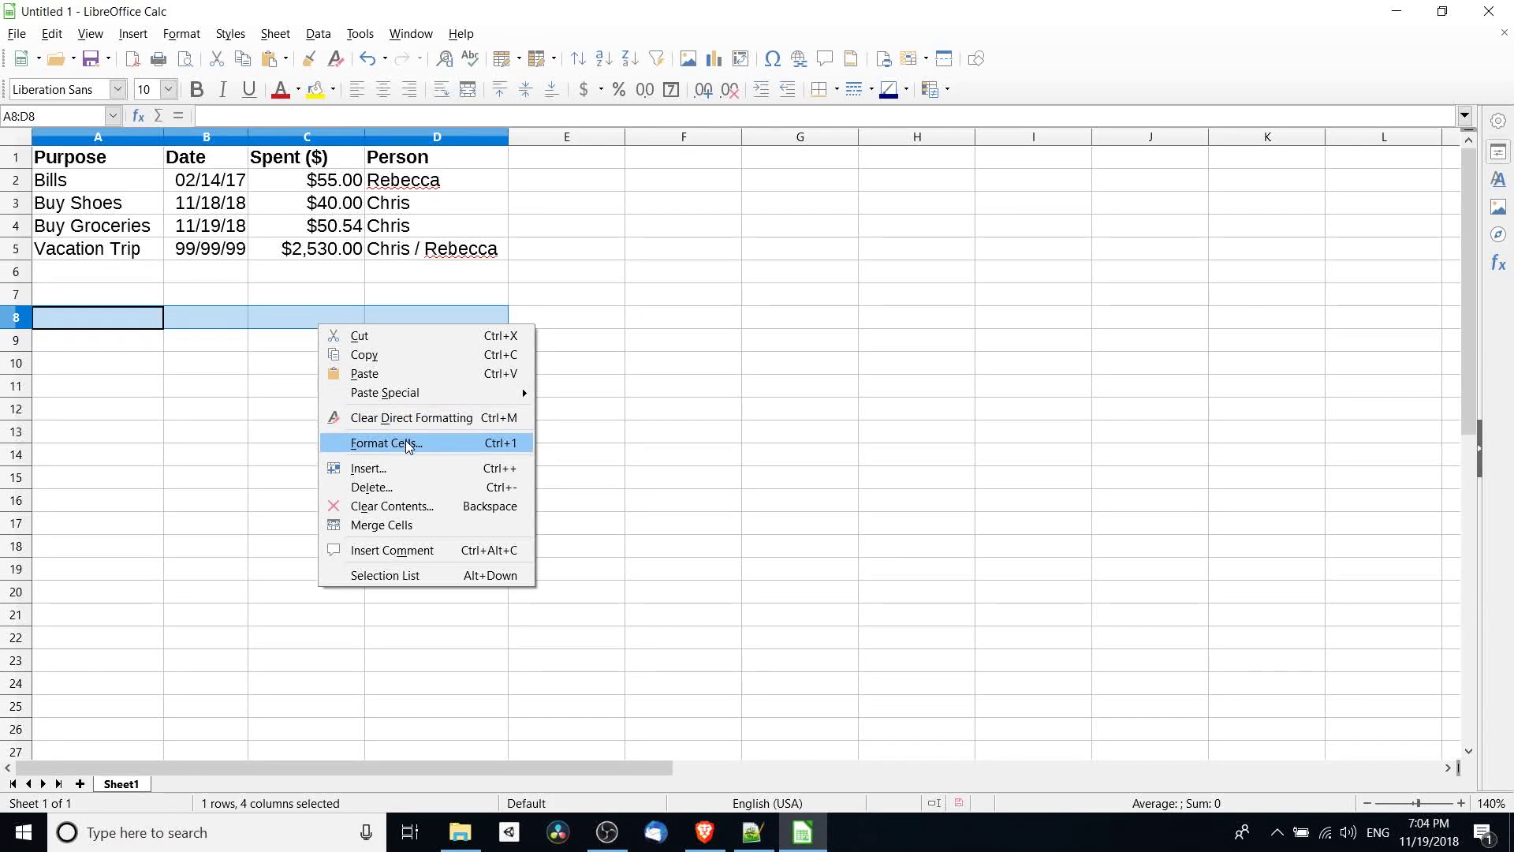
pyautogui.click(405, 442)
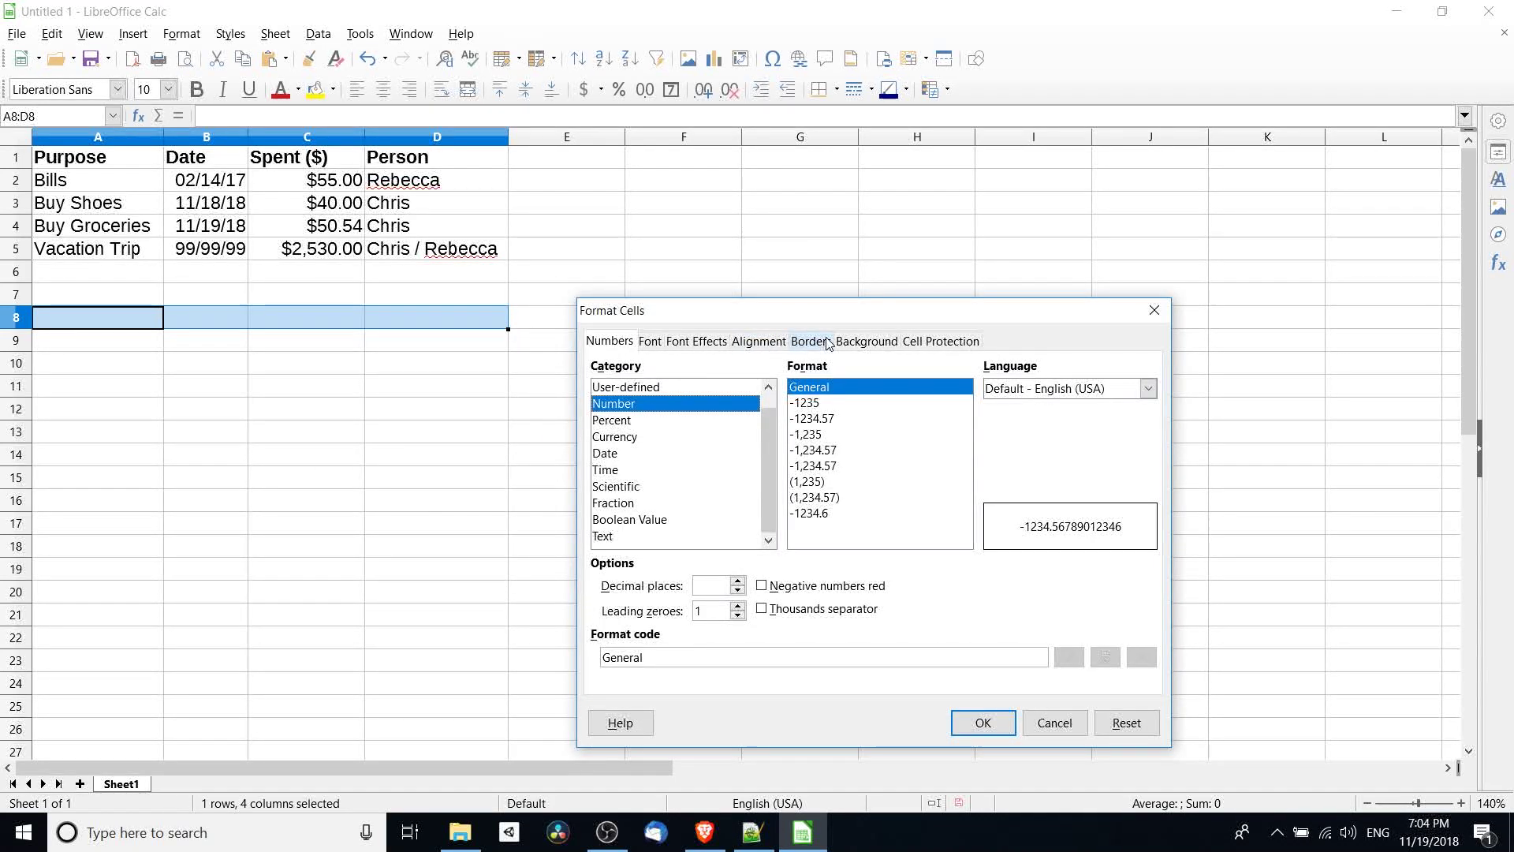
pyautogui.click(827, 342)
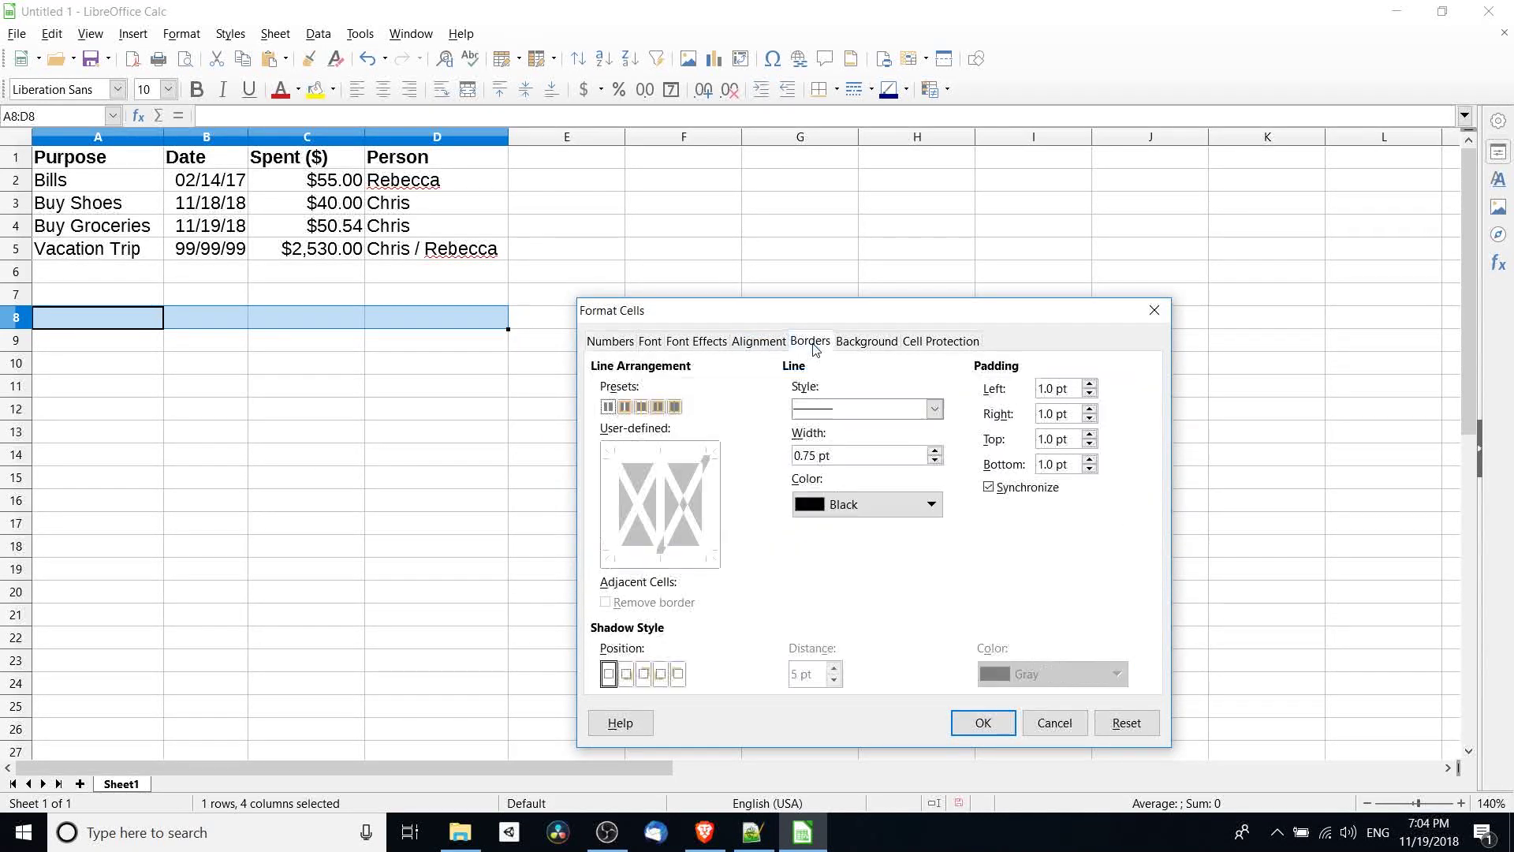
pyautogui.click(683, 458)
pyautogui.click(680, 460)
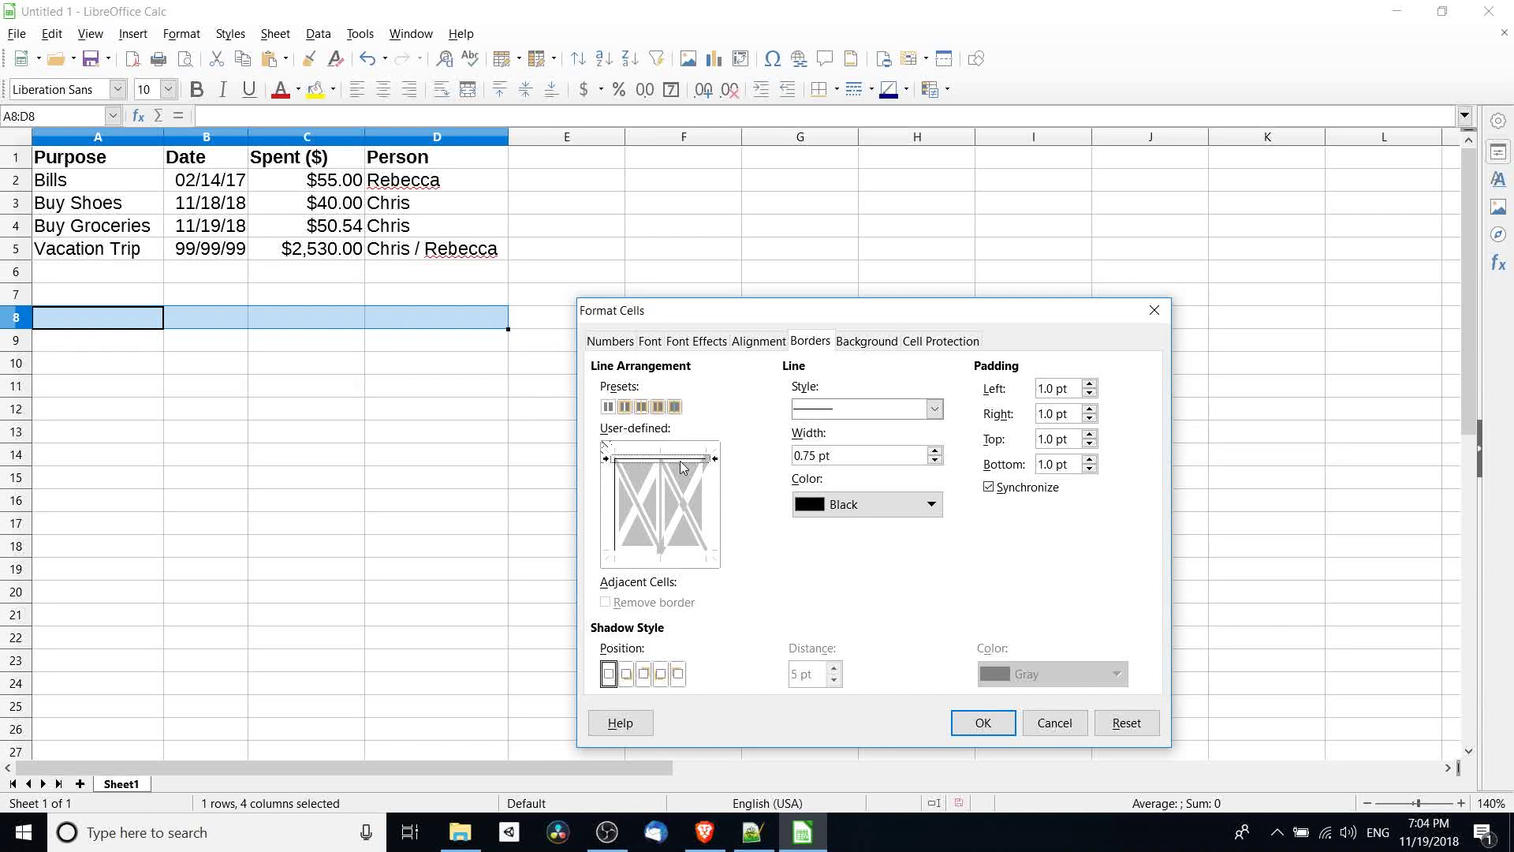
pyautogui.click(616, 503)
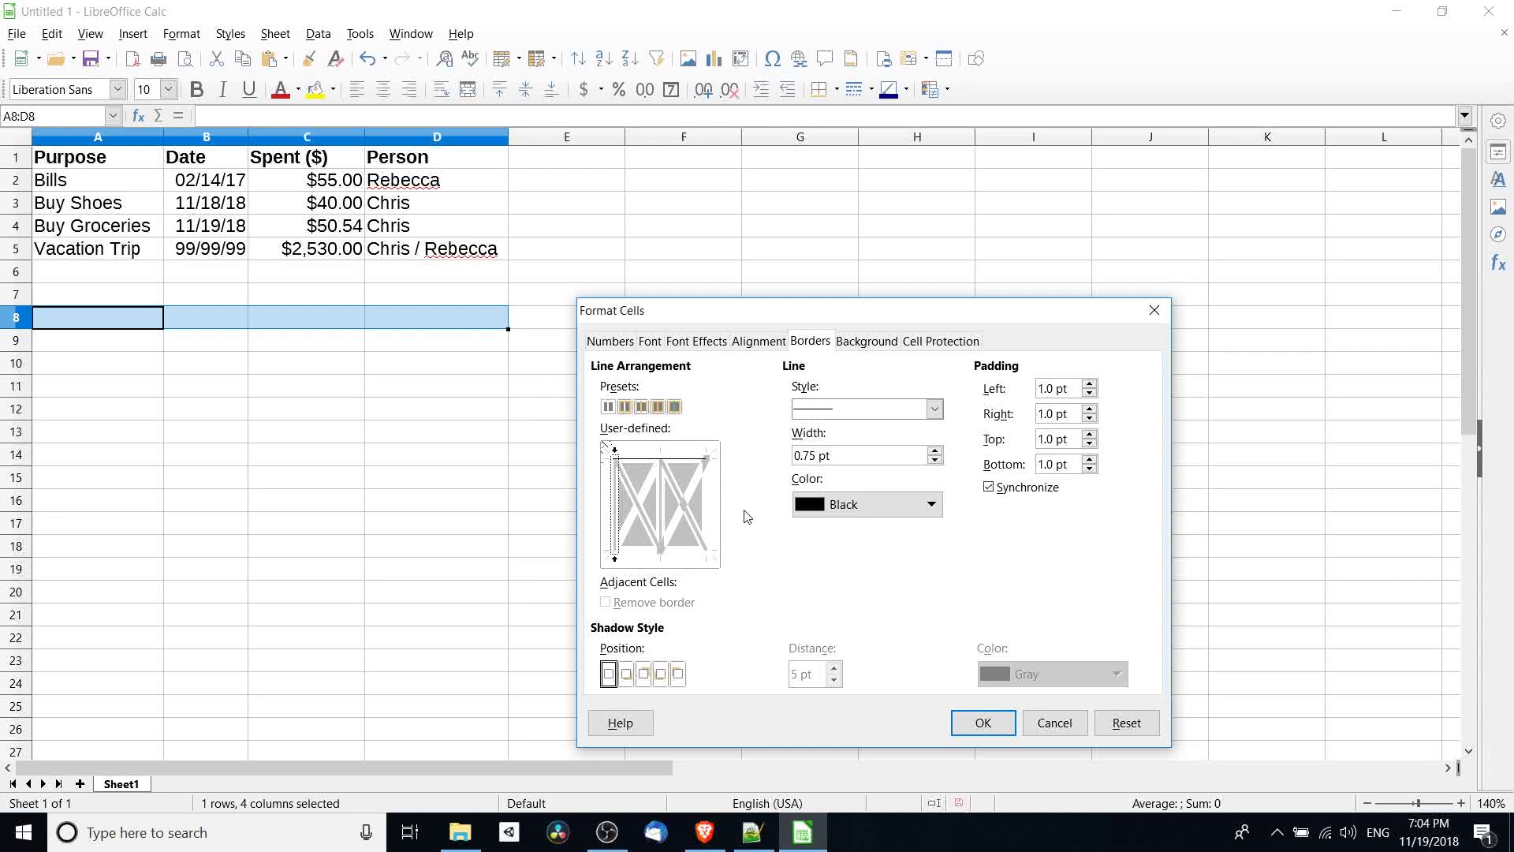
pyautogui.click(675, 459)
# Set the width of the upper border line on A8:D8 to 3 pt and apply the formatting.
pyautogui.click(818, 456)
pyautogui.moveTo(818, 456); pyautogui.dragTo(768, 456)
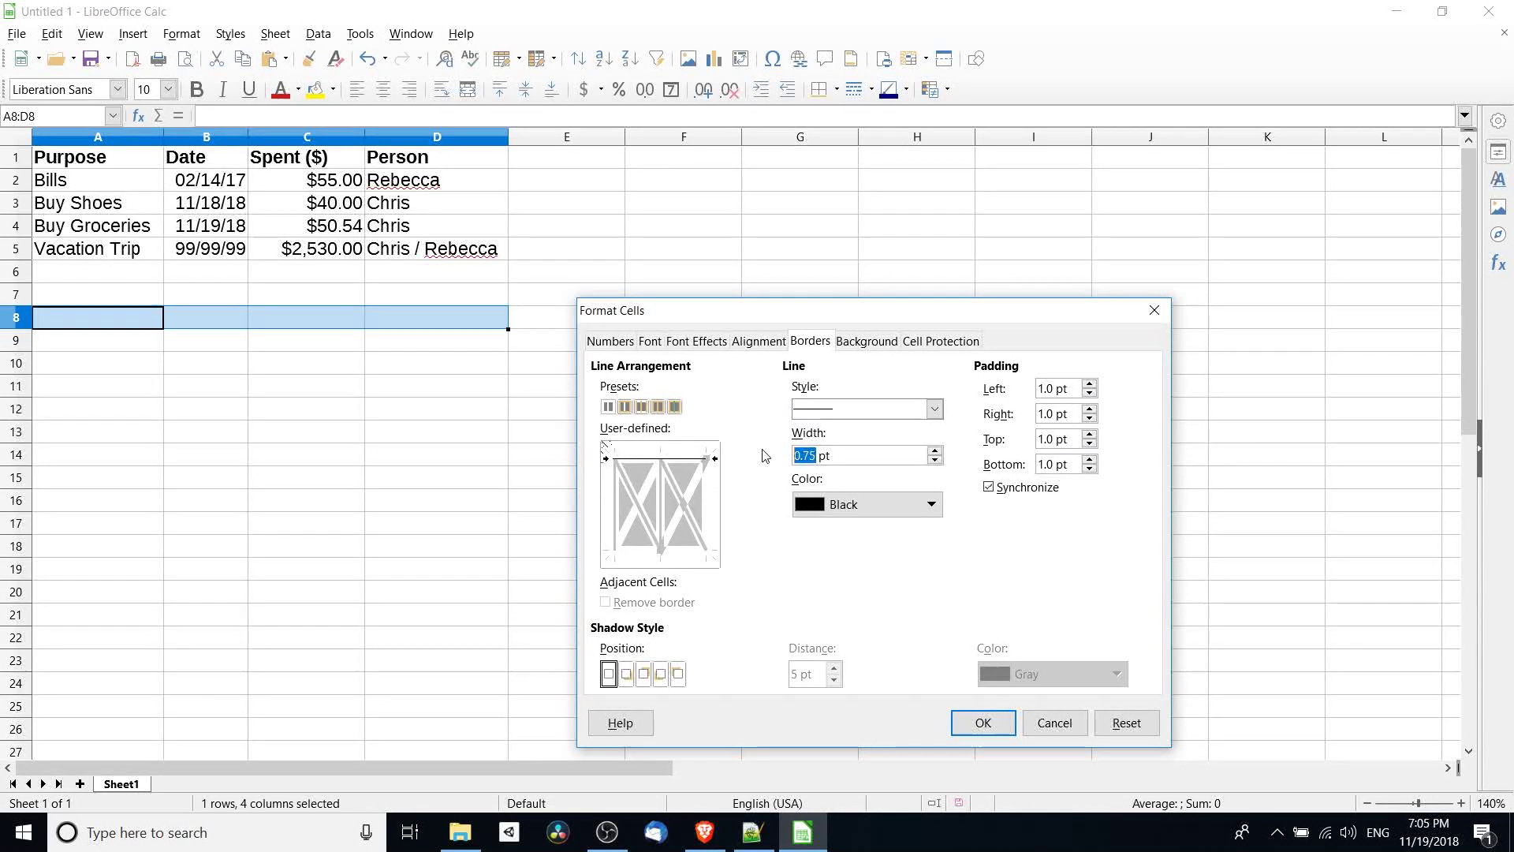
pyautogui.write('3')
pyautogui.press('Tab')
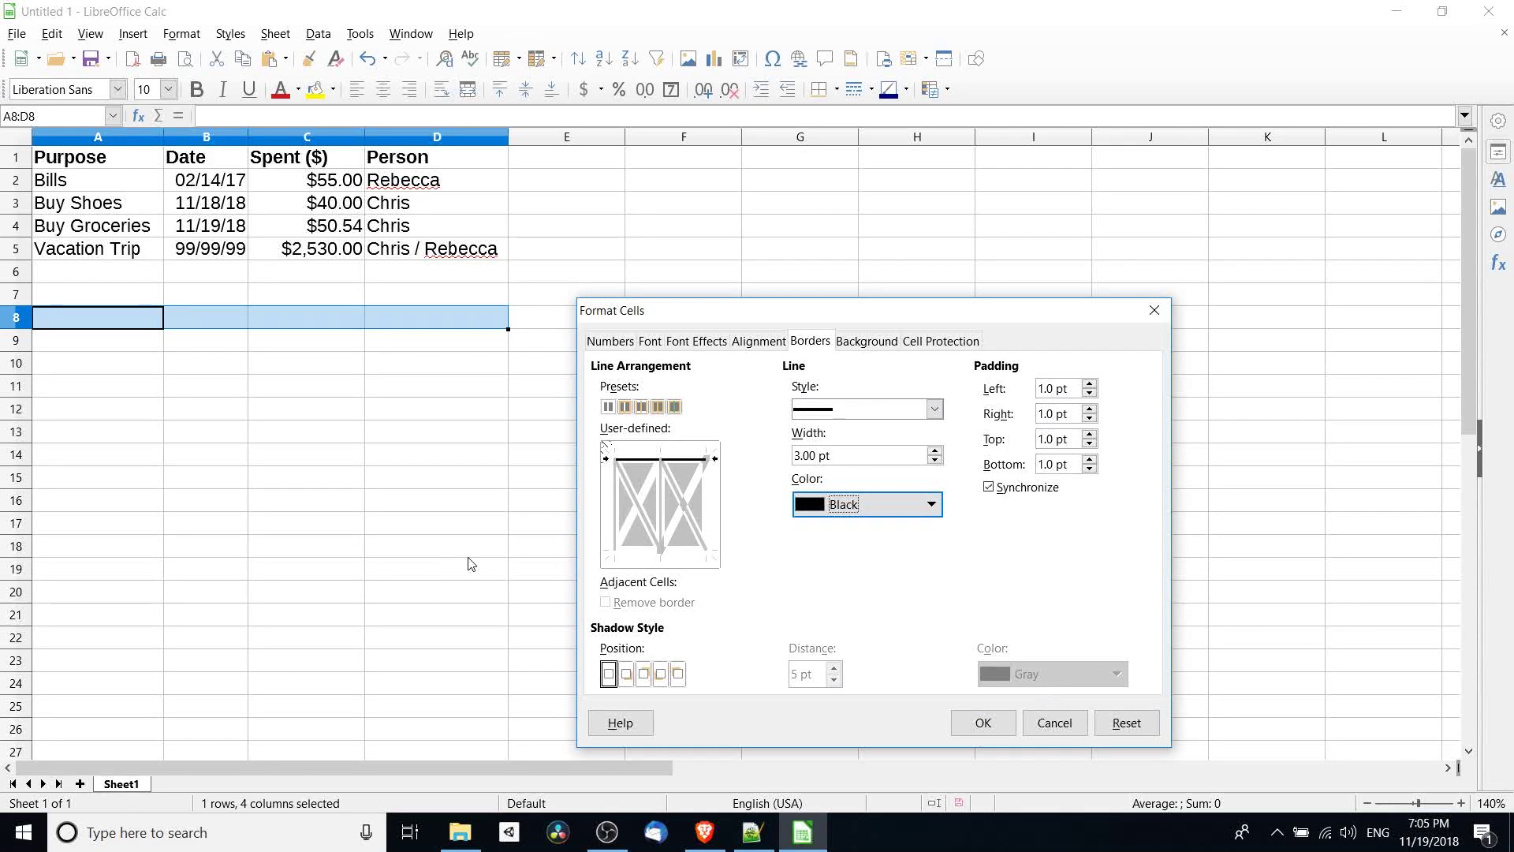
pyautogui.click(983, 723)
pyautogui.click(118, 338)
pyautogui.click(123, 318)
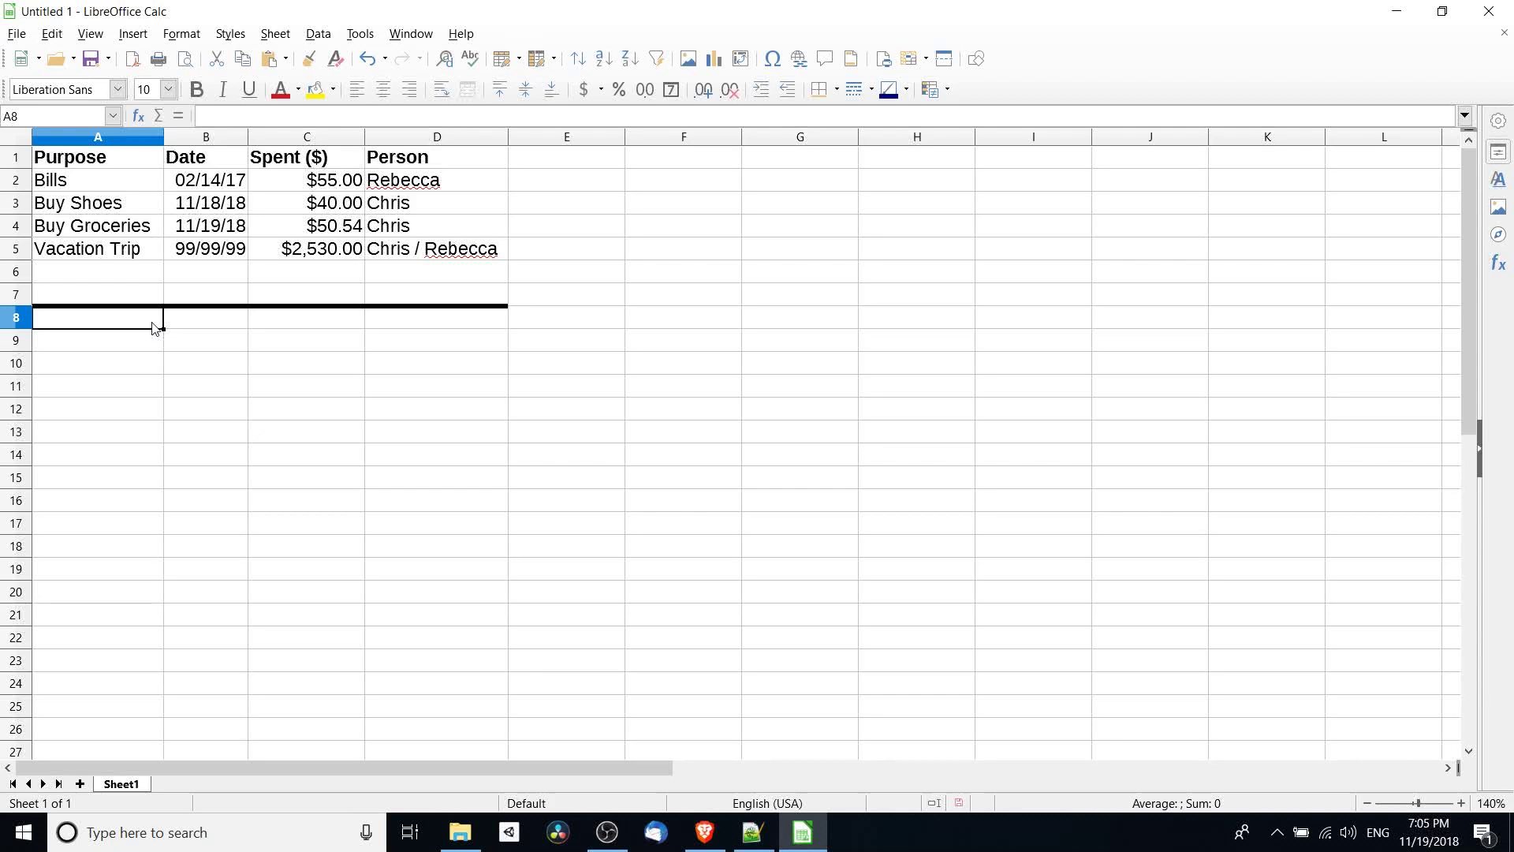
# Insert a SUM formula in cell C8 covering the range C2:C7.
pyautogui.moveTo(155, 328); pyautogui.dragTo(426, 325)
pyautogui.click(315, 331)
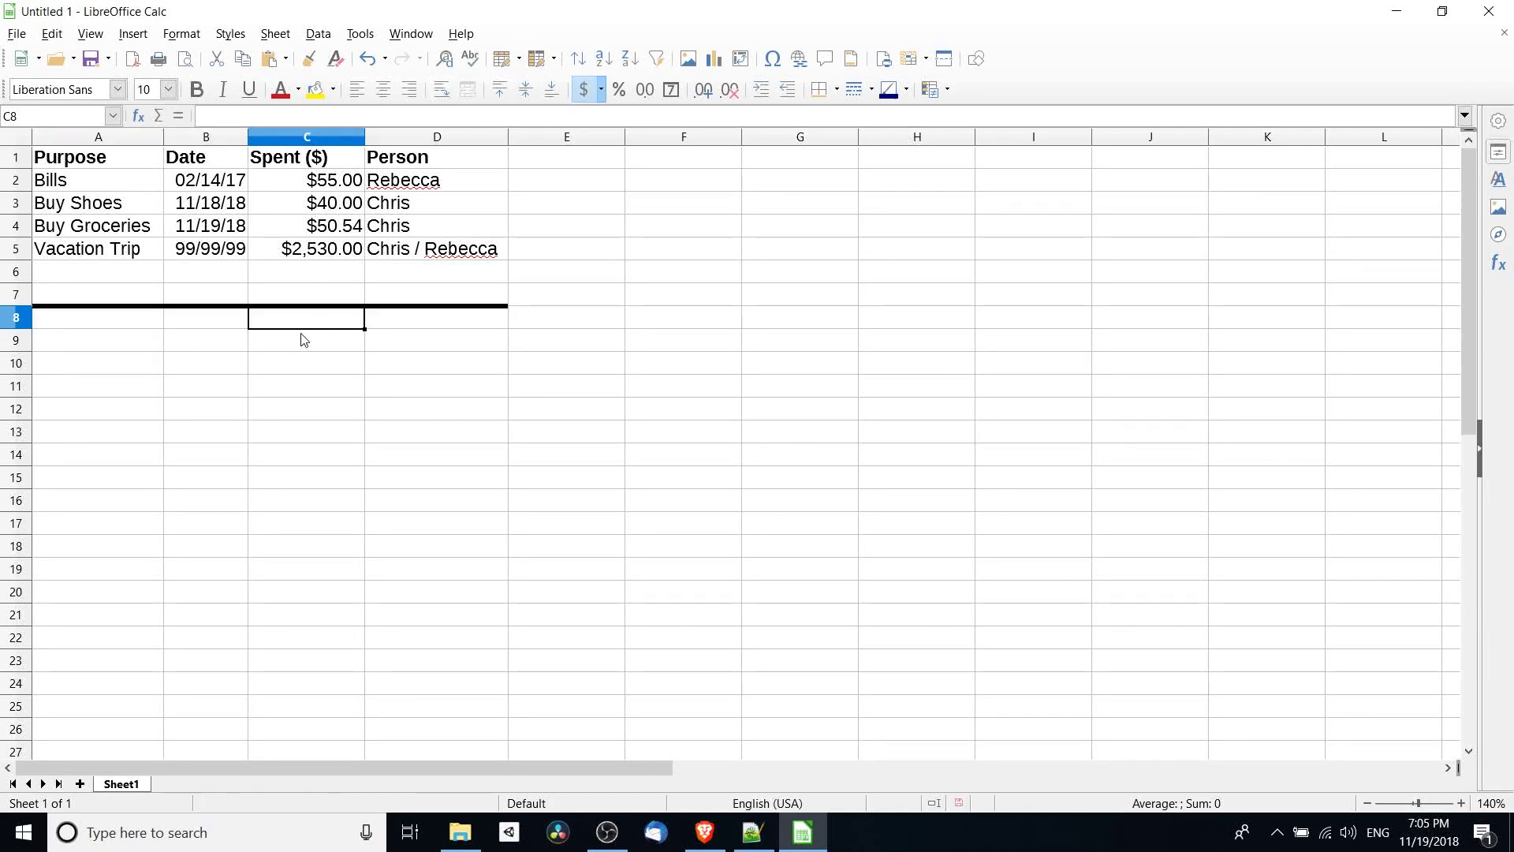
pyautogui.click(300, 187)
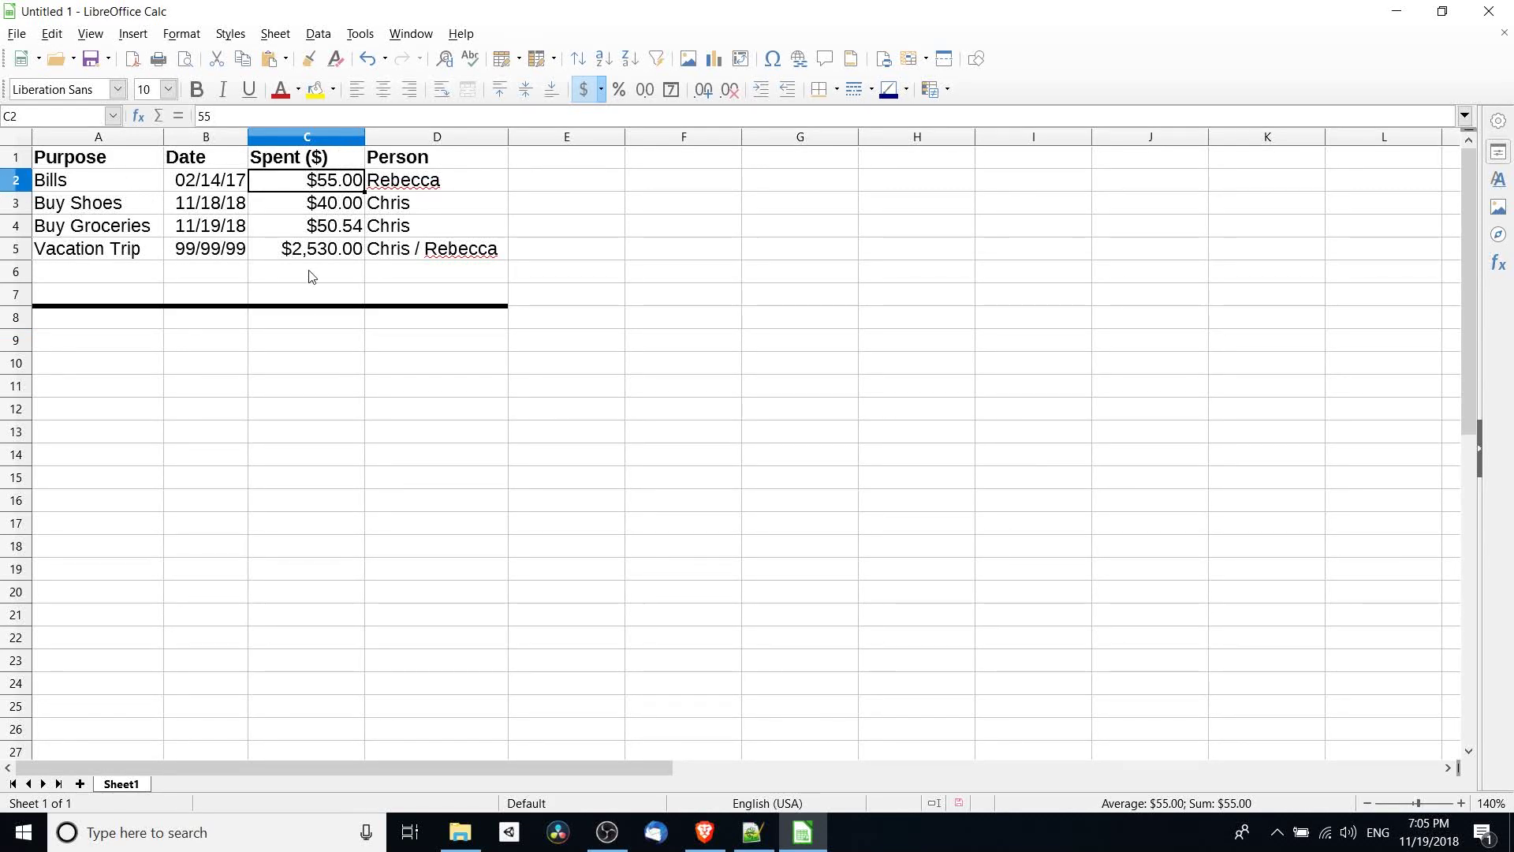
pyautogui.click(307, 318)
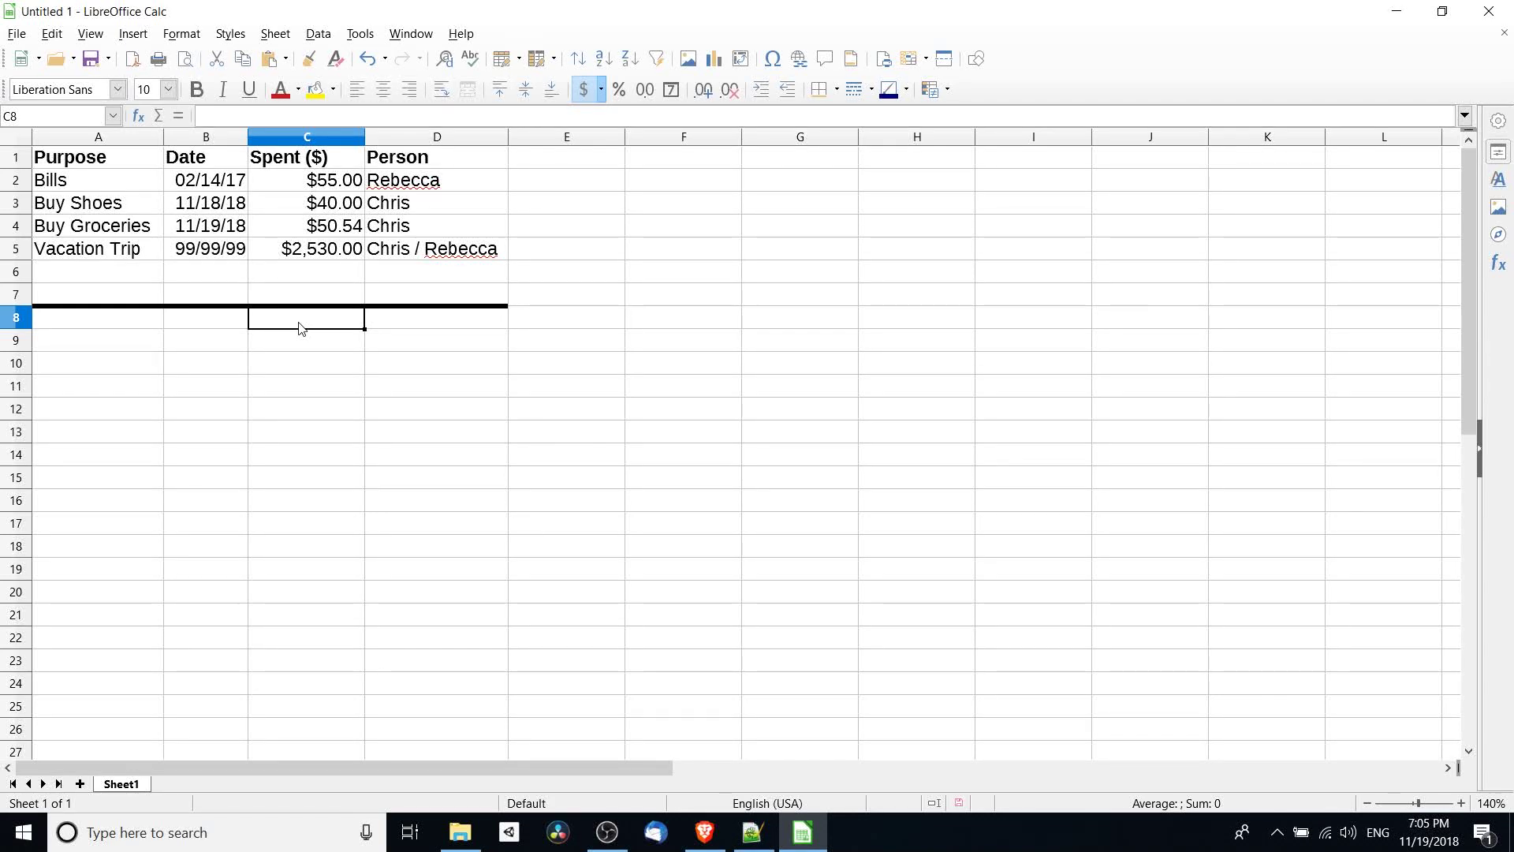
pyautogui.click(160, 117)
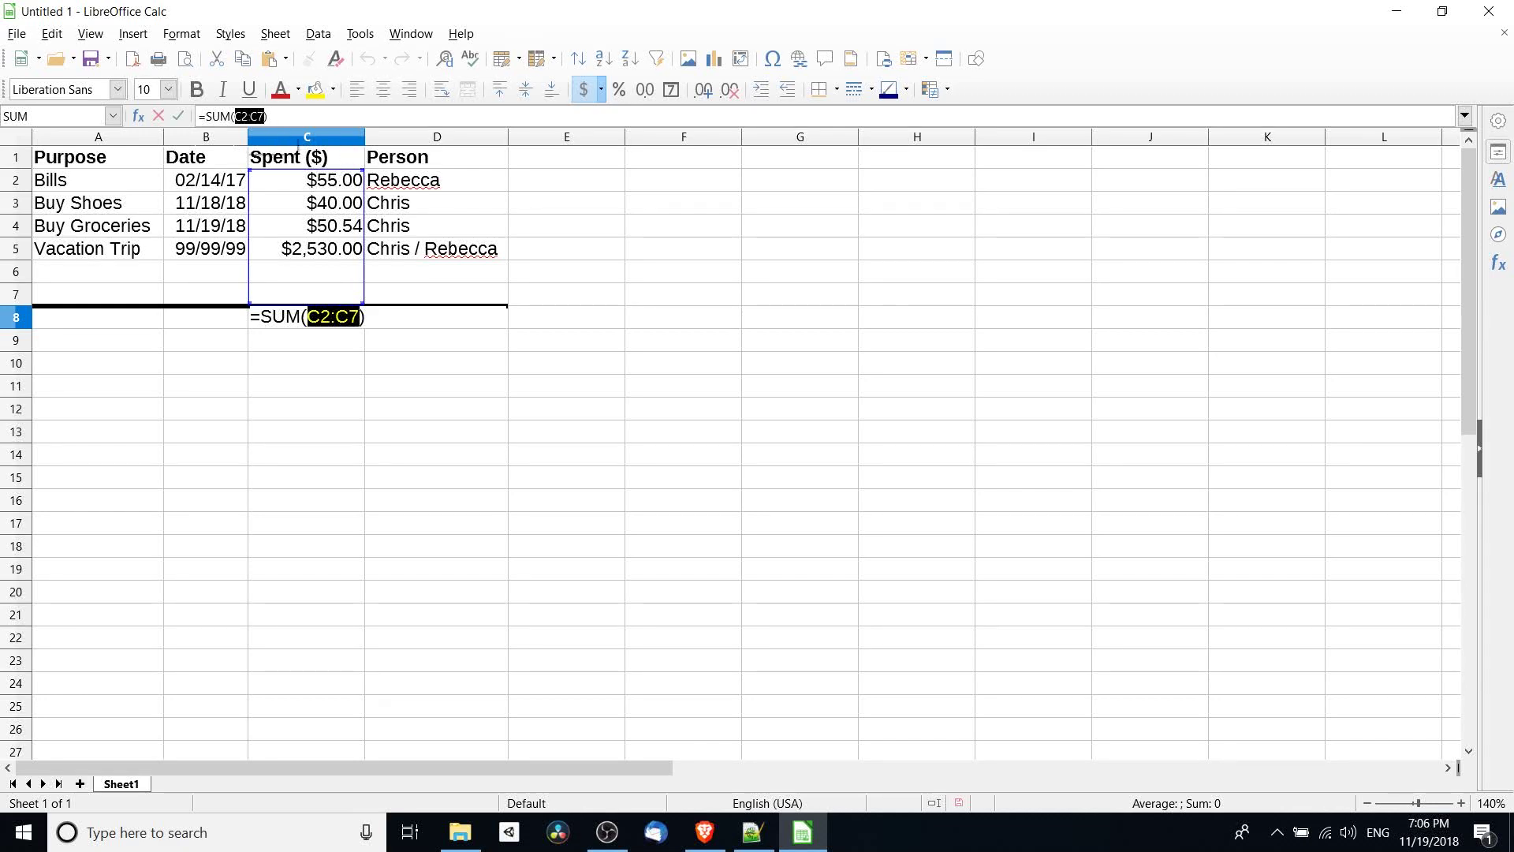
pyautogui.click(283, 117)
pyautogui.moveTo(281, 116); pyautogui.dragTo(234, 116)
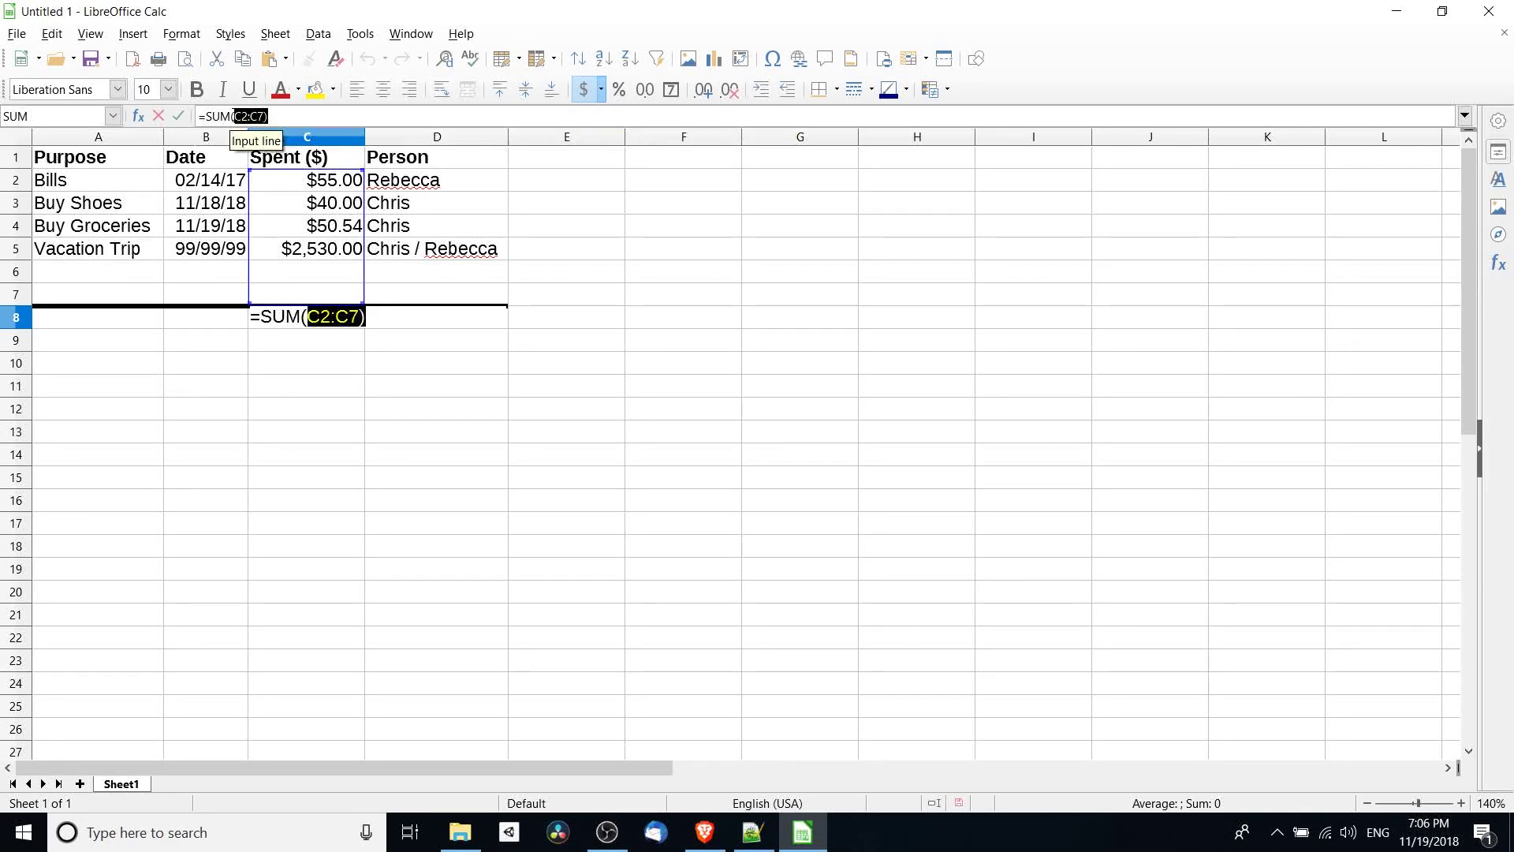
# Change the start of the sum range in C8 to C1.
pyautogui.click(246, 117)
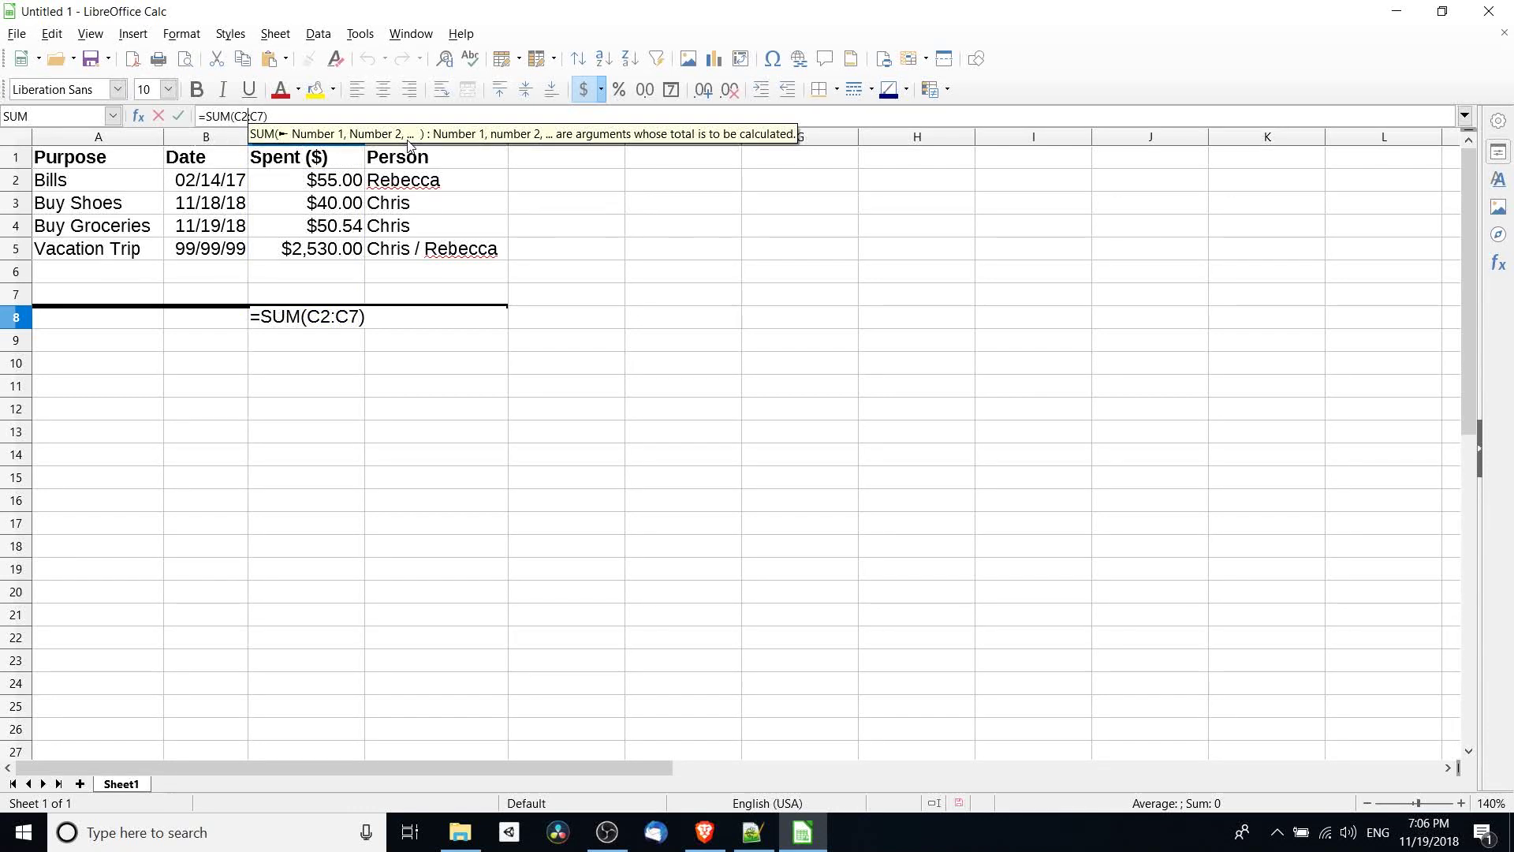
pyautogui.press('BackSpace')
pyautogui.write('1')
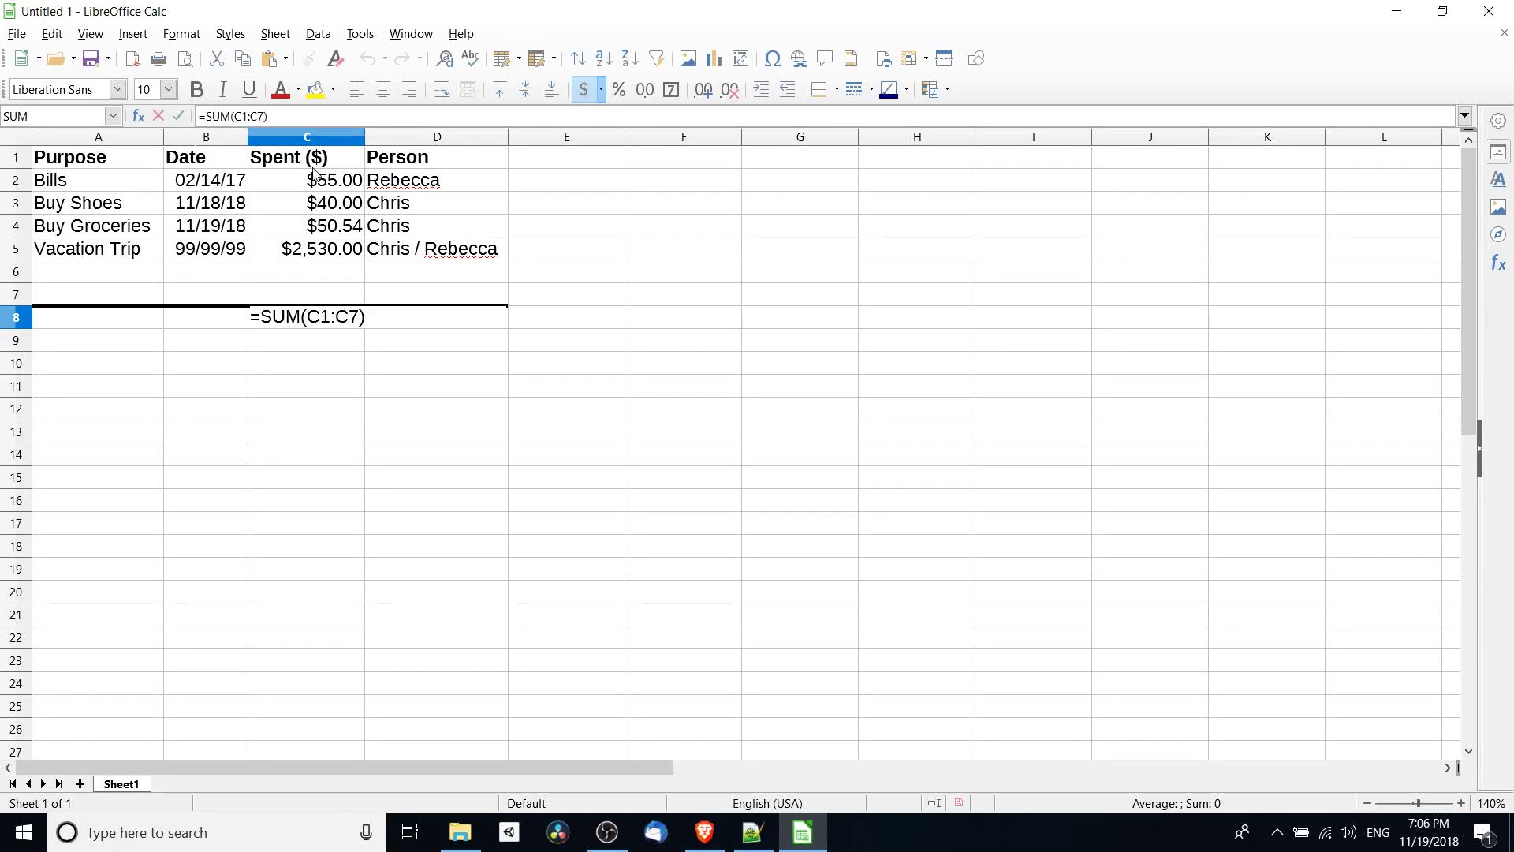
# Set the start of the sum range back to C2 and accept the formula in C8.
pyautogui.click(250, 116)
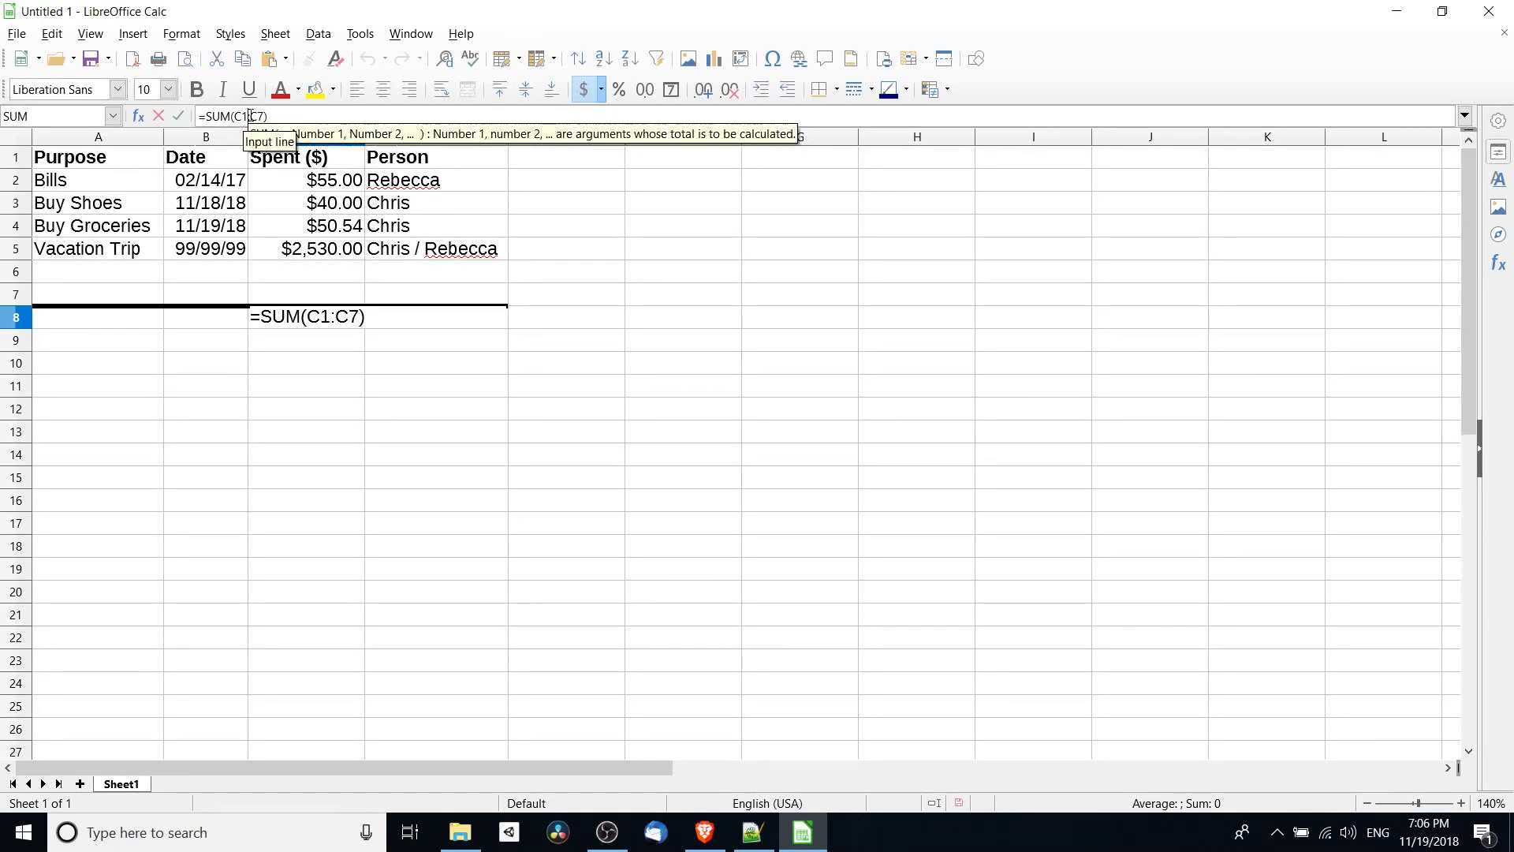
pyautogui.press('BackSpace')
pyautogui.write('2')
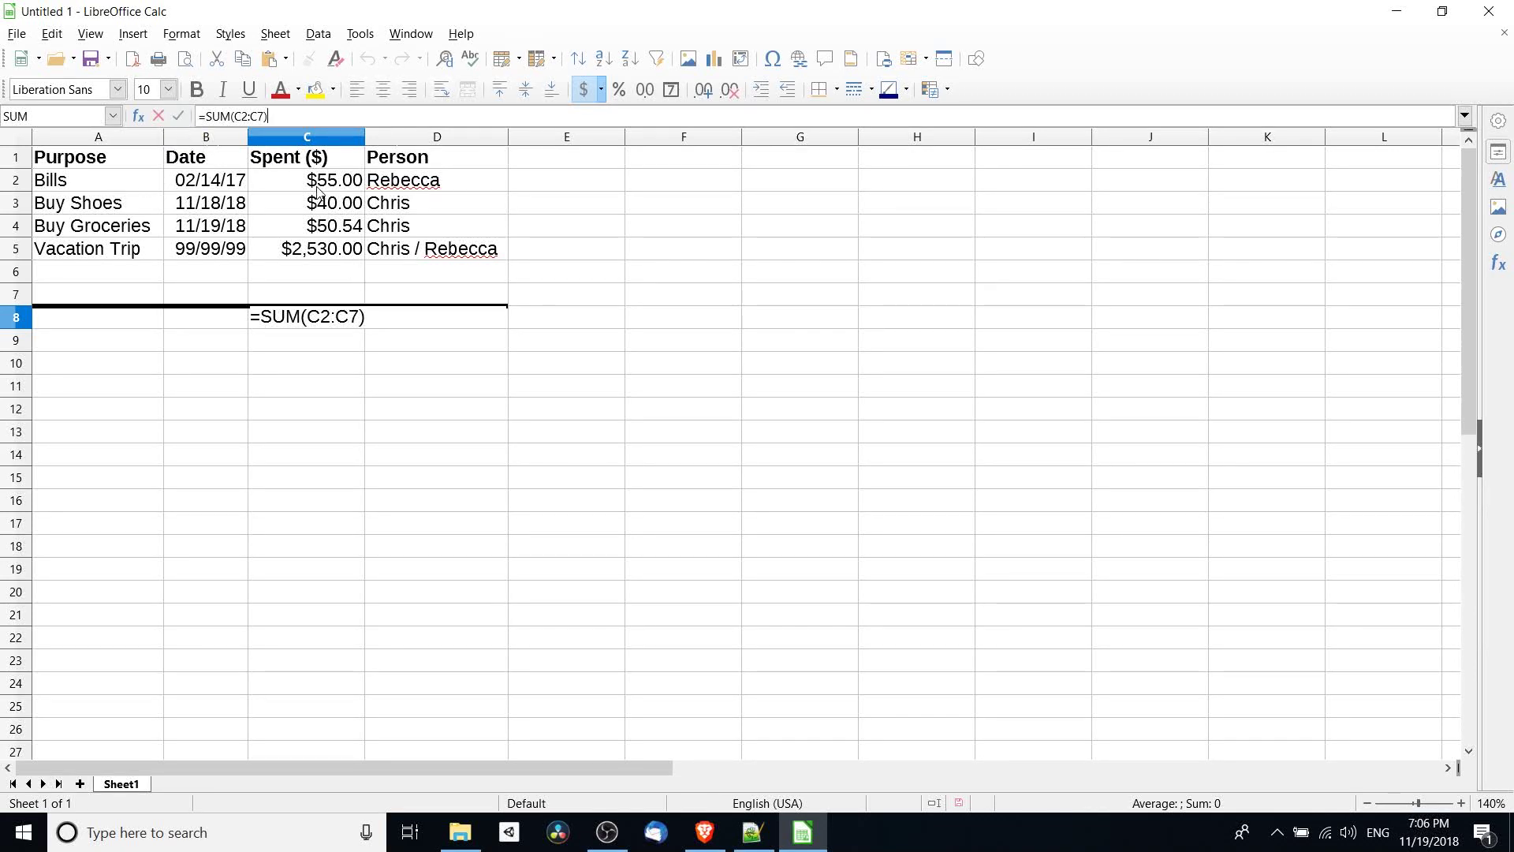
pyautogui.click(178, 117)
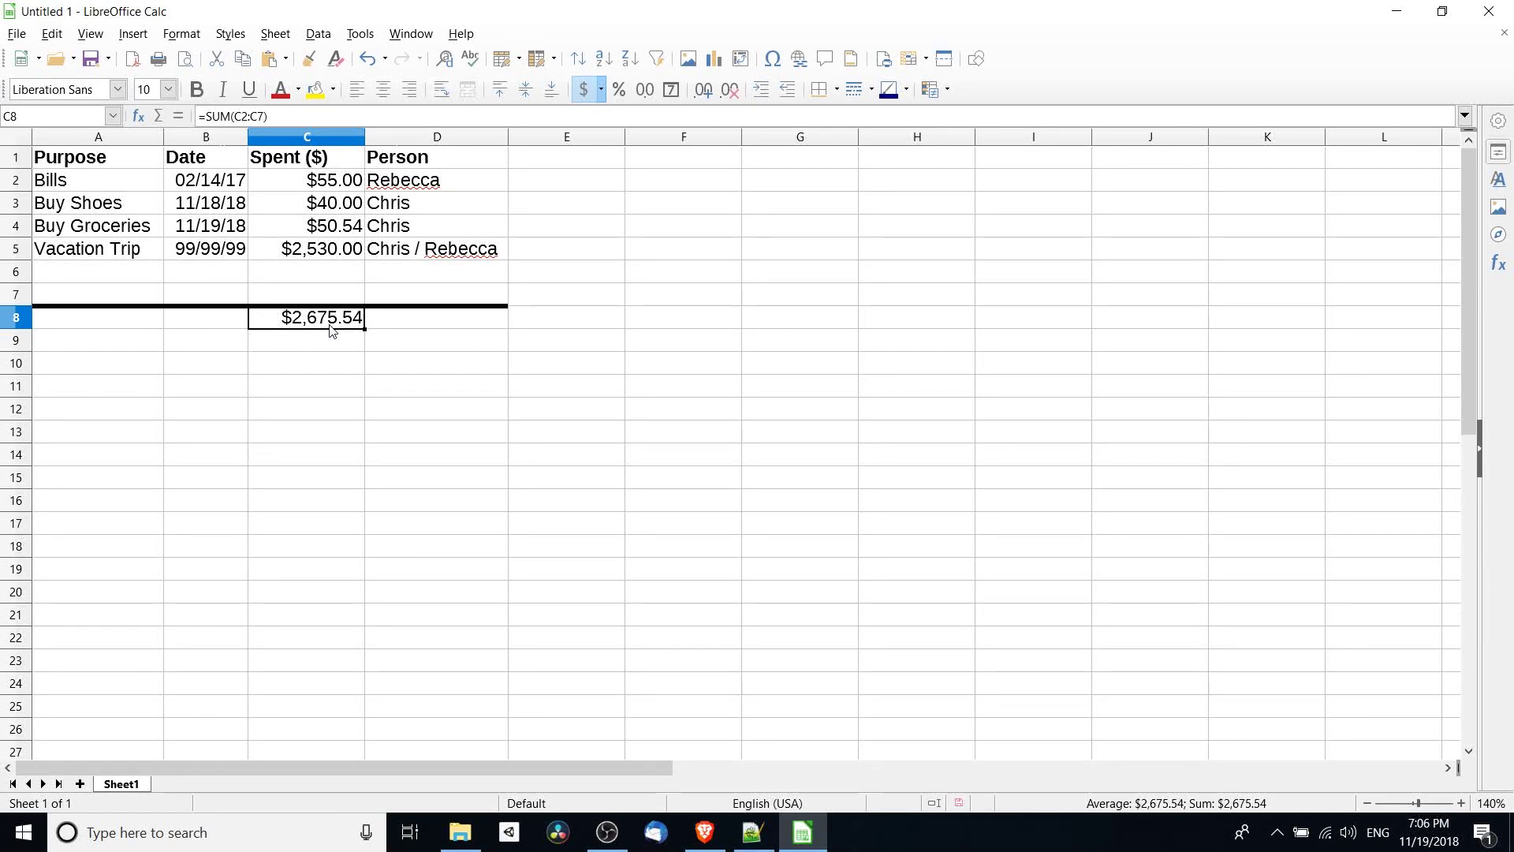
# Enter 555.32 as an additional amount in cell C6 of the Spent column.
pyautogui.click(341, 277)
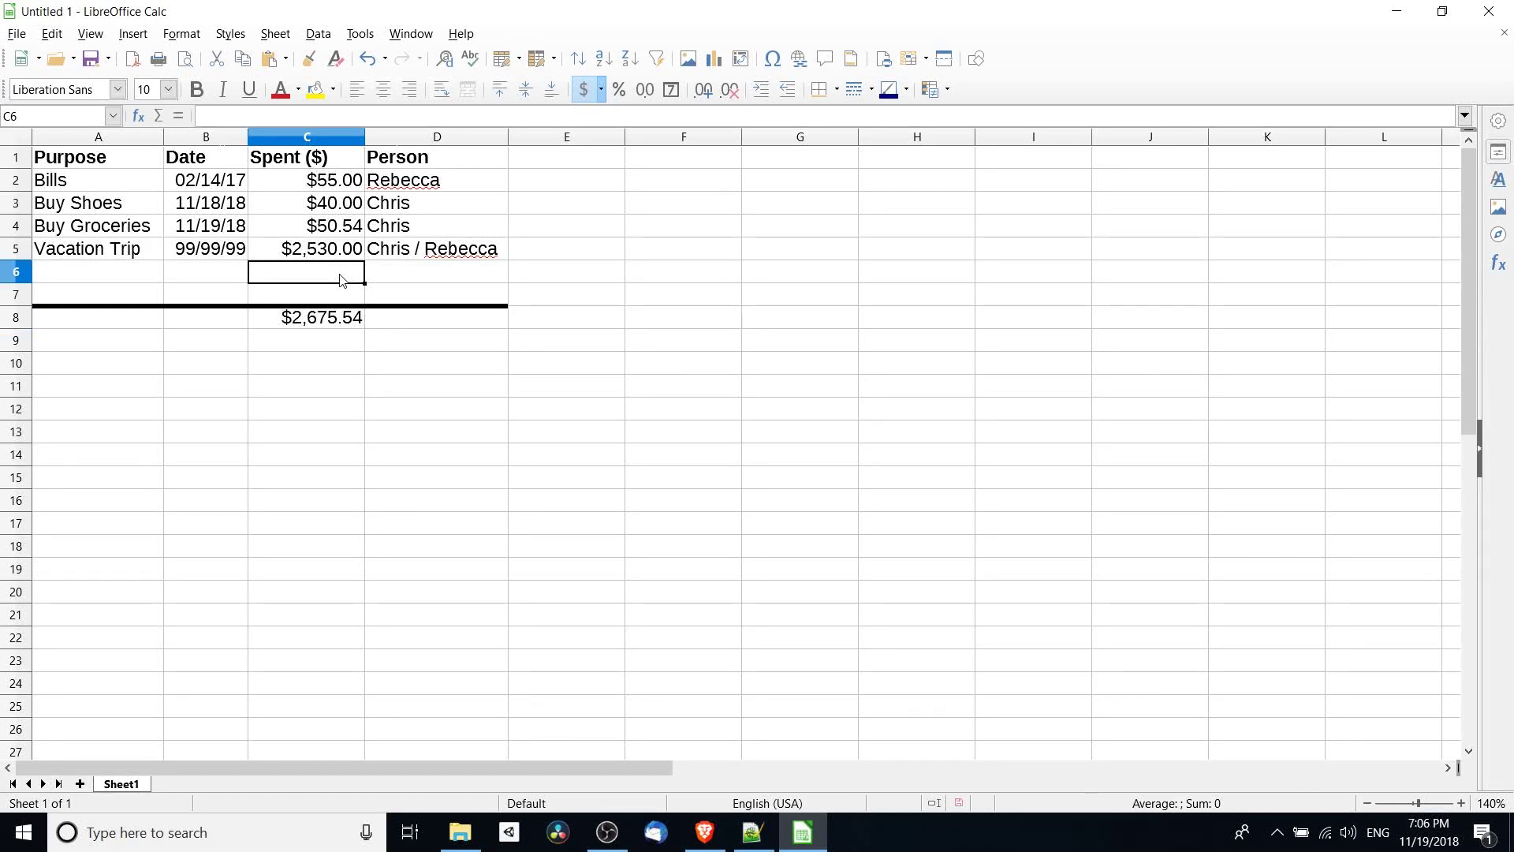
pyautogui.write('555.32')
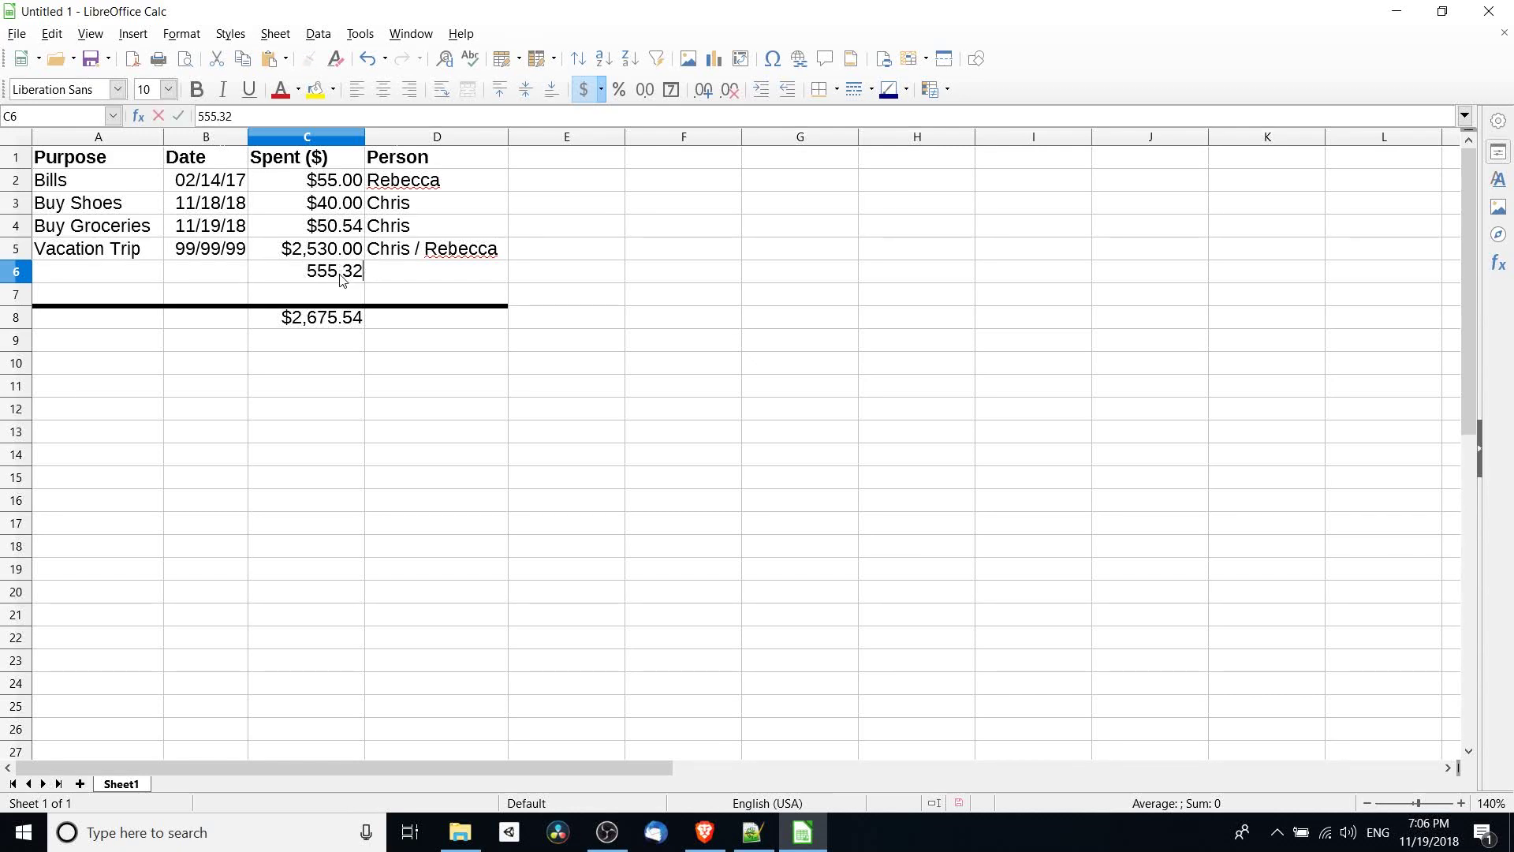
pyautogui.click(444, 277)
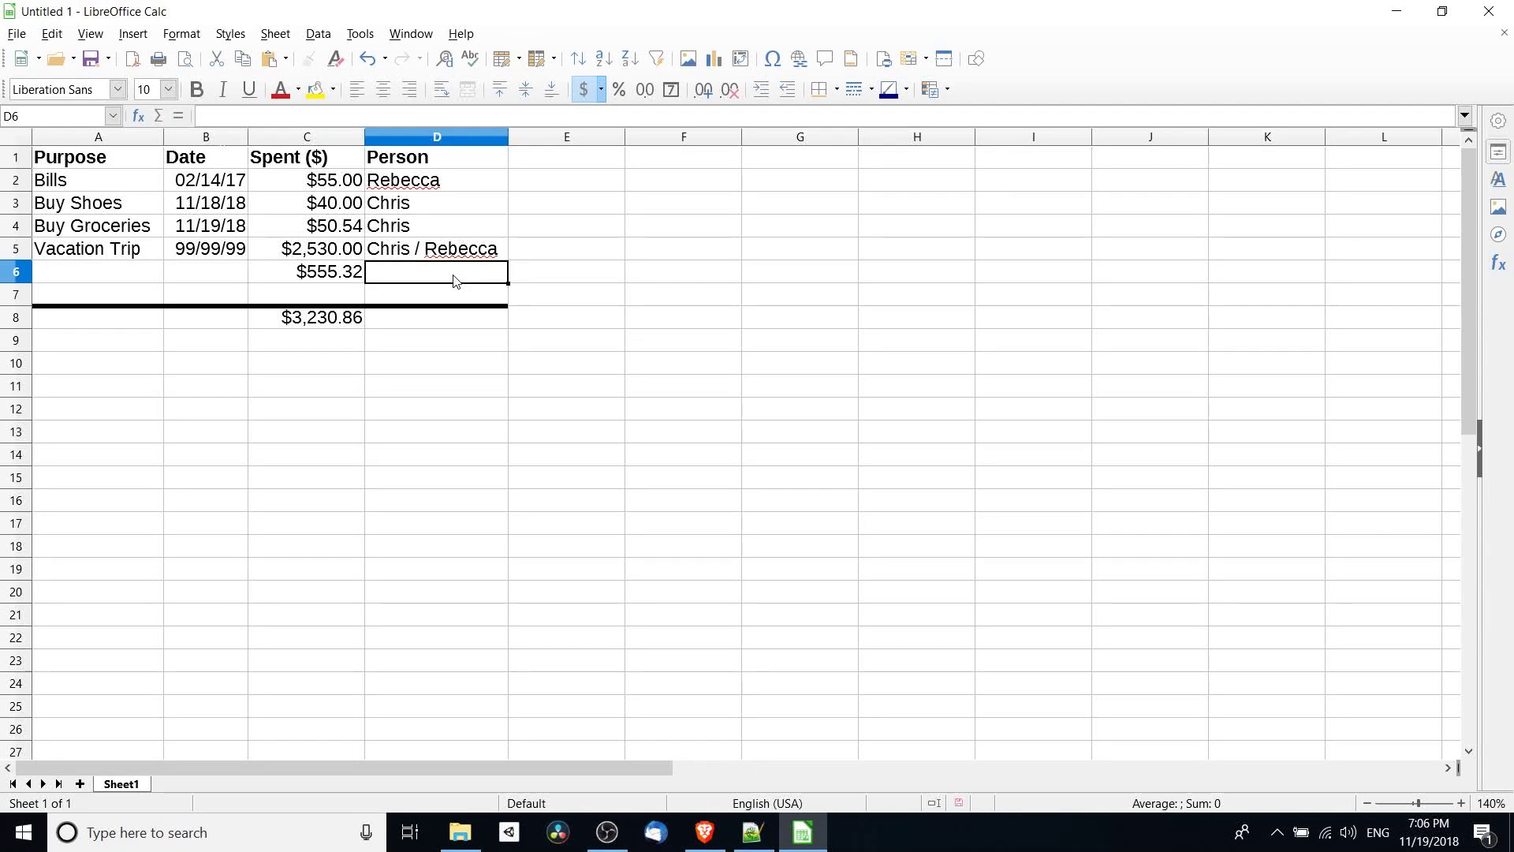
# Re-enter C7 as the end of the sum range in C8 and accept the formula.
pyautogui.click(322, 329)
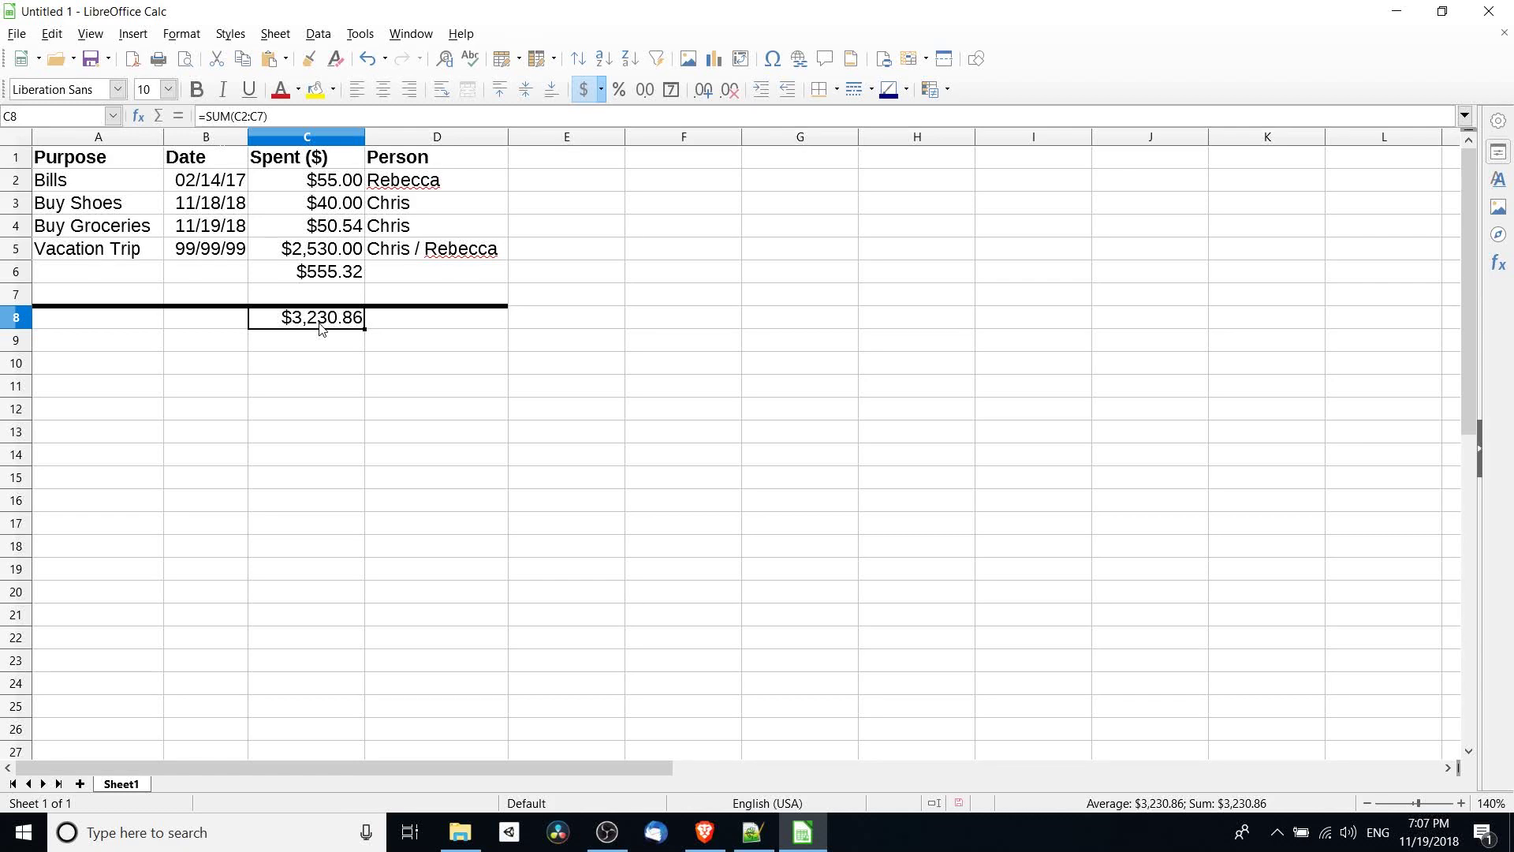
pyautogui.click(239, 112)
pyautogui.doubleClick(241, 116)
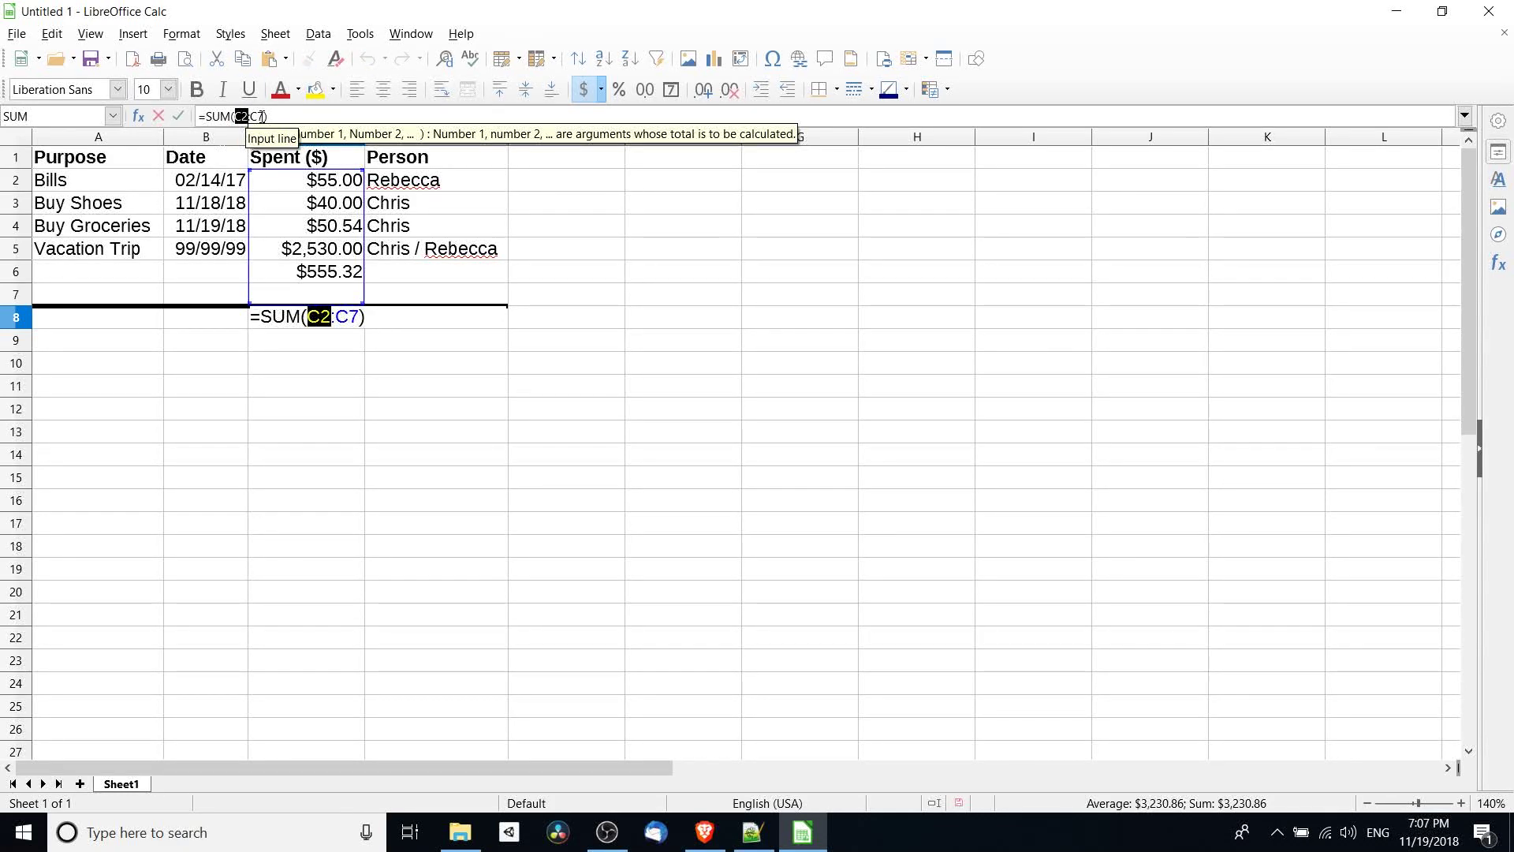
pyautogui.doubleClick(258, 116)
pyautogui.write('C7')
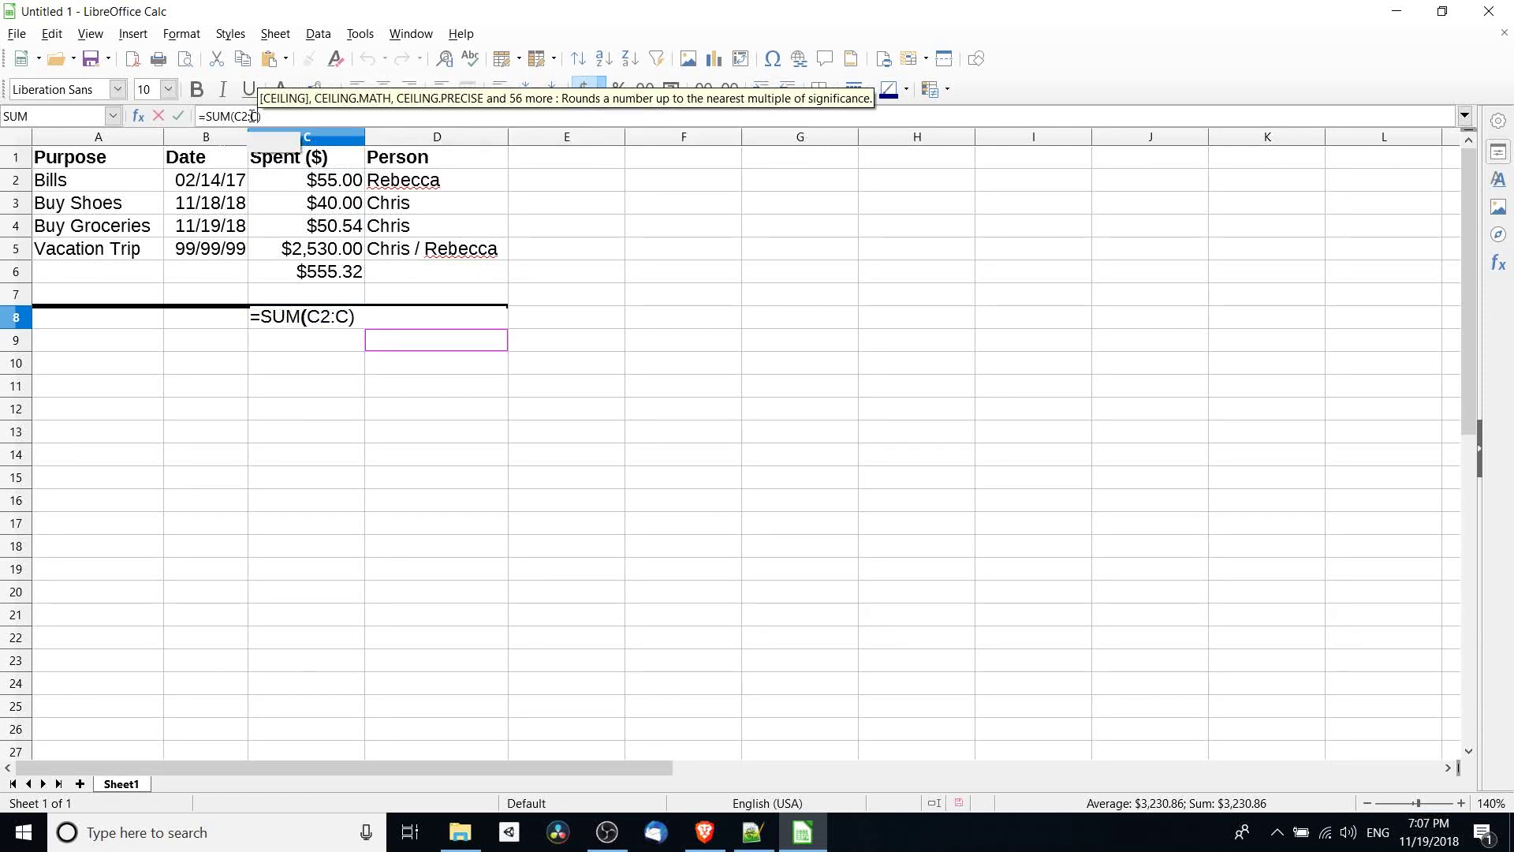
pyautogui.click(184, 117)
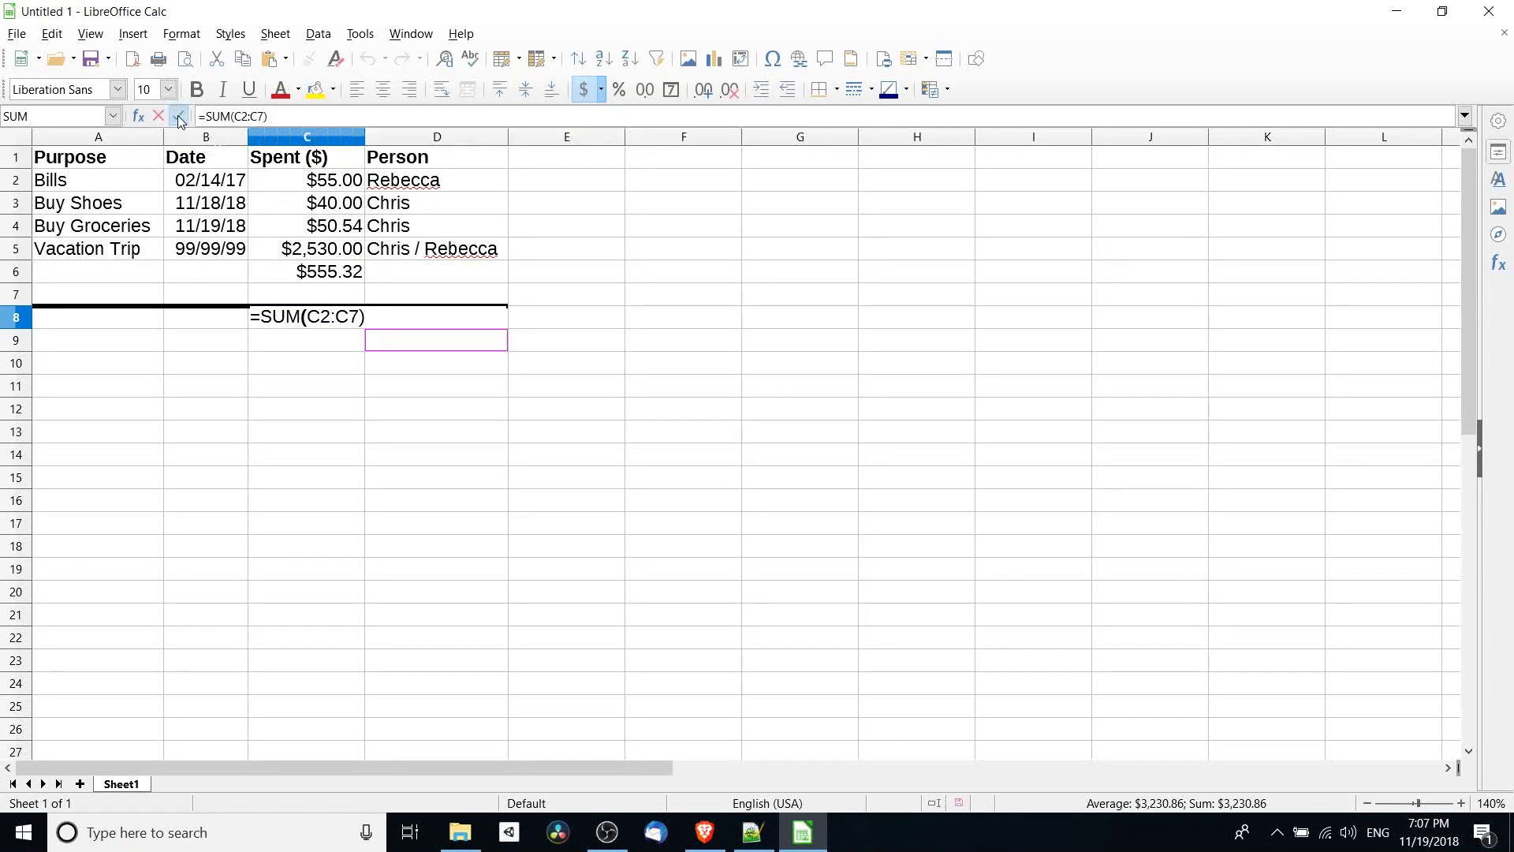
# Open the Function Wizard for cell D8 and search the functions for "count".
pyautogui.click(268, 276)
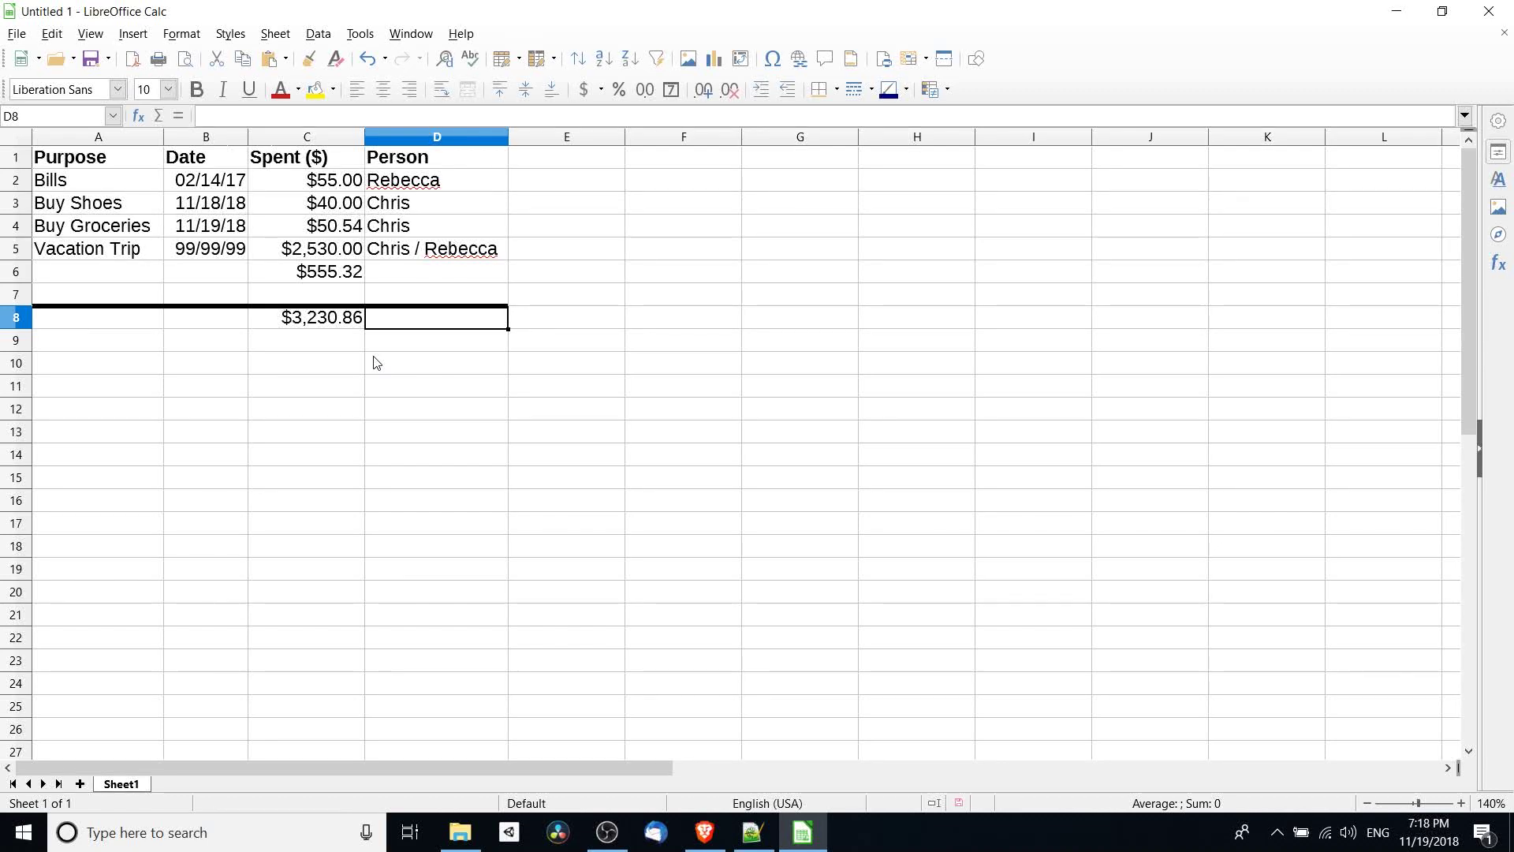
pyautogui.click(138, 116)
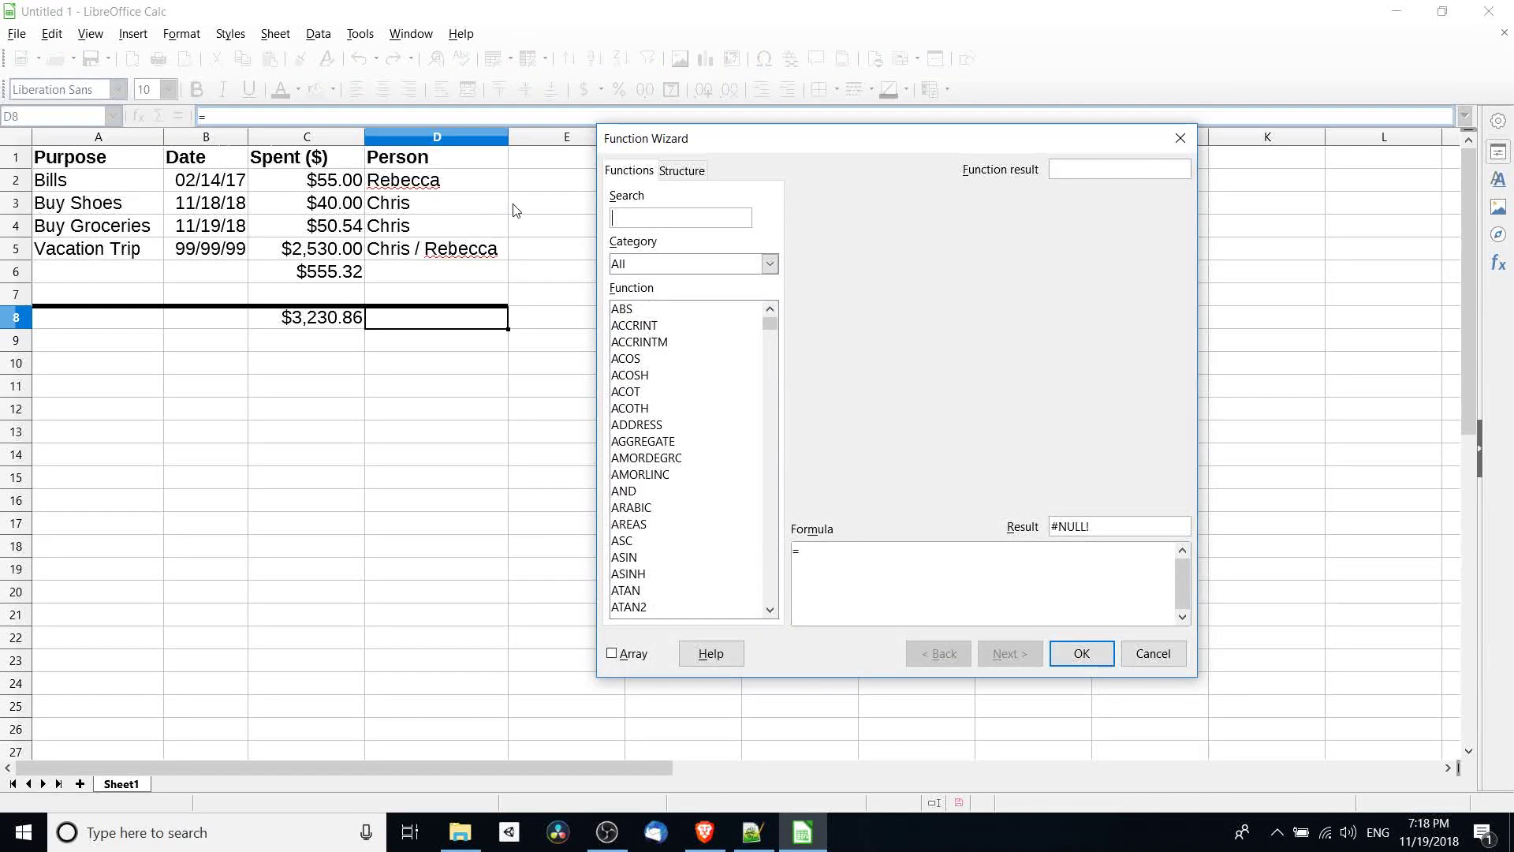
pyautogui.scroll(-10, 753, 373)
pyautogui.scroll(-10, 745, 358)
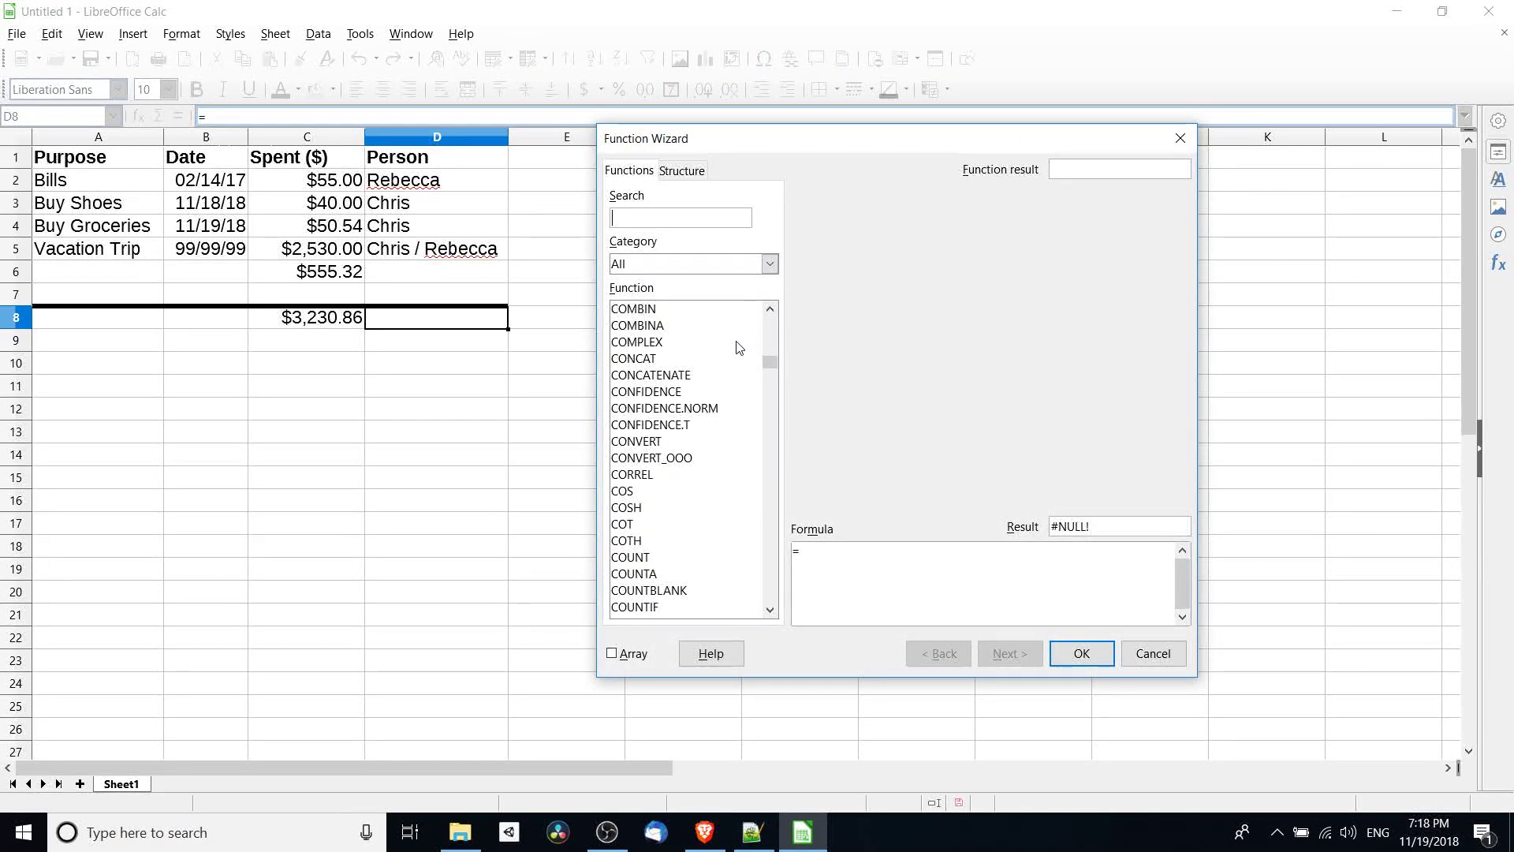
pyautogui.moveTo(776, 364); pyautogui.dragTo(814, 317)
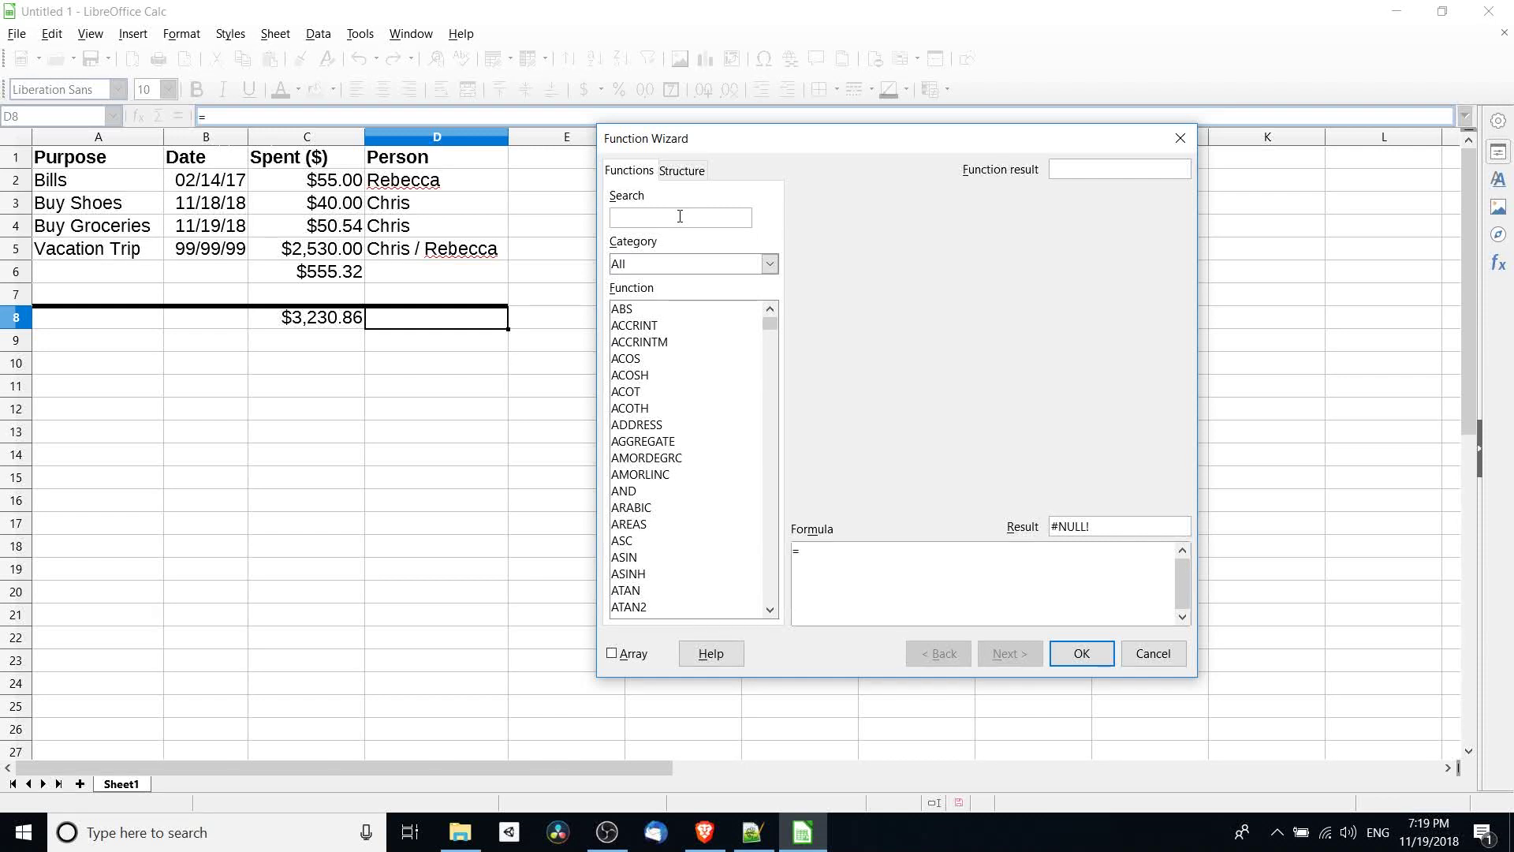
pyautogui.click(680, 216)
pyautogui.write('count')
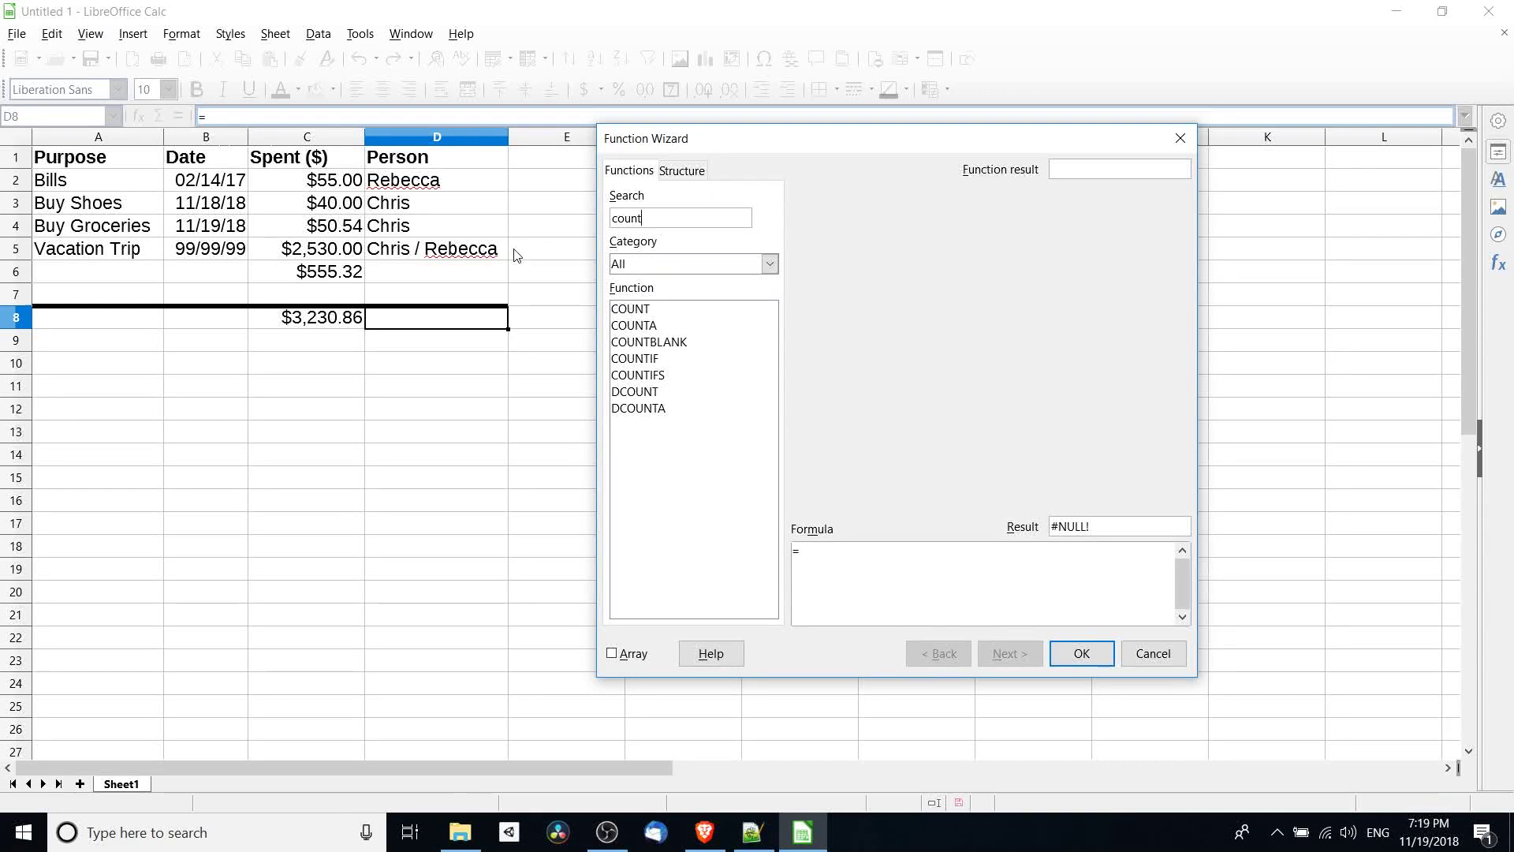
# Choose the COUNTA function and set its first value to the range D2:D7.
pyautogui.click(631, 308)
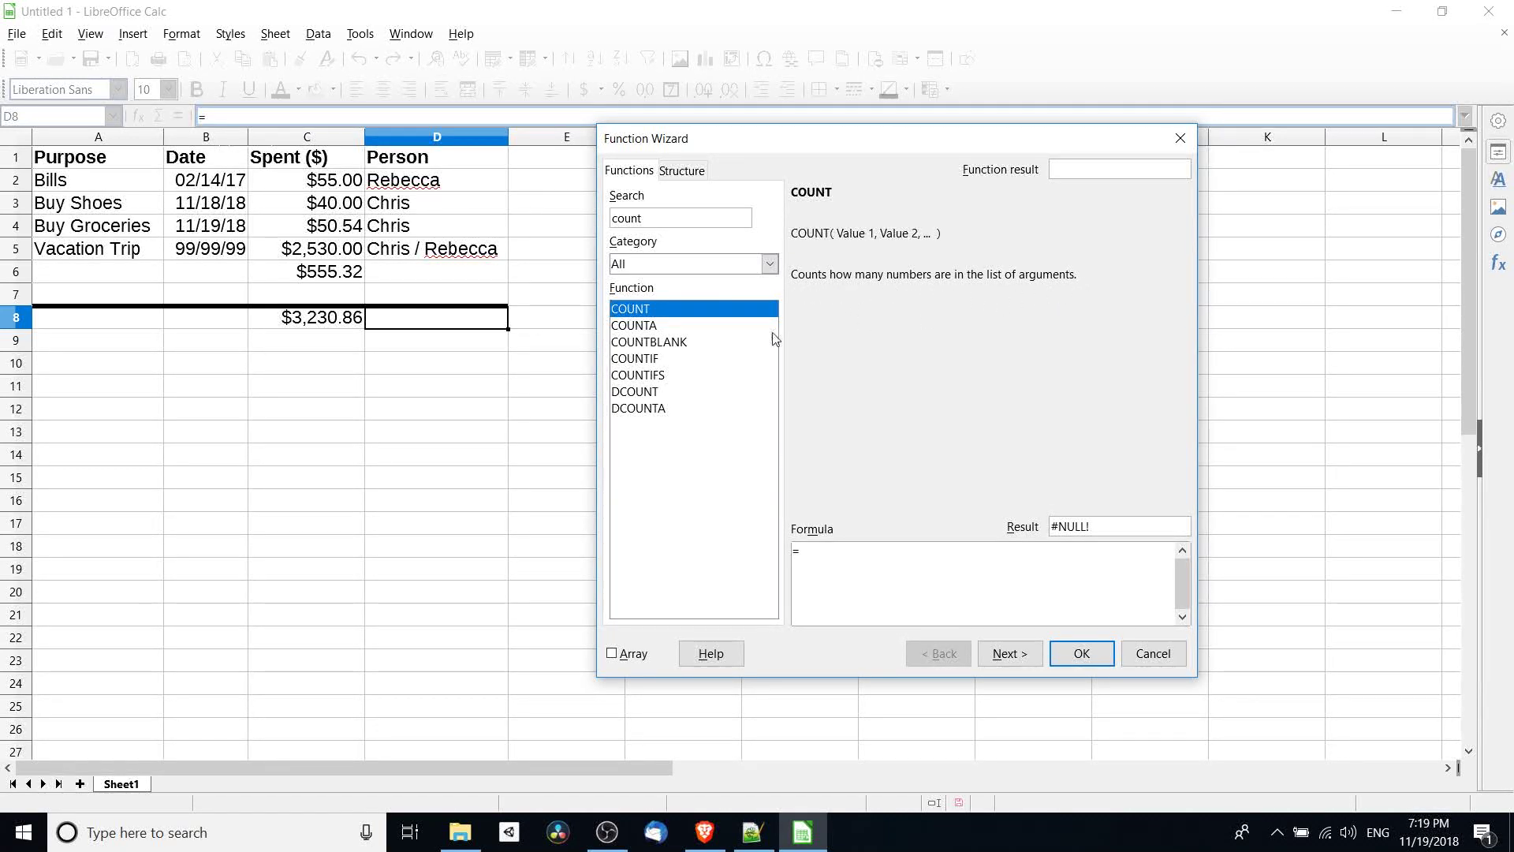
pyautogui.click(725, 327)
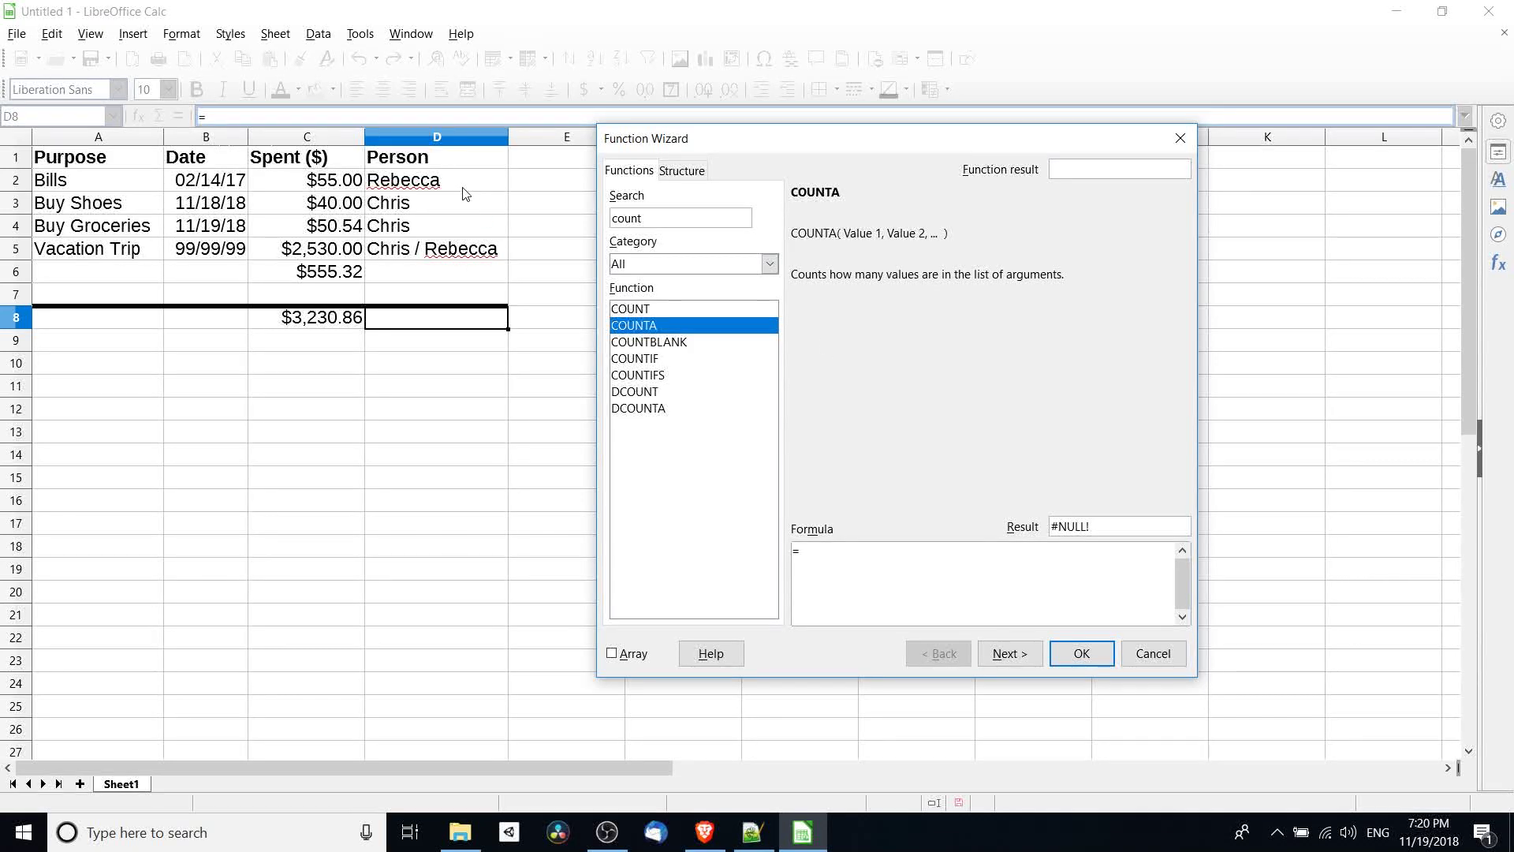
pyautogui.doubleClick(664, 327)
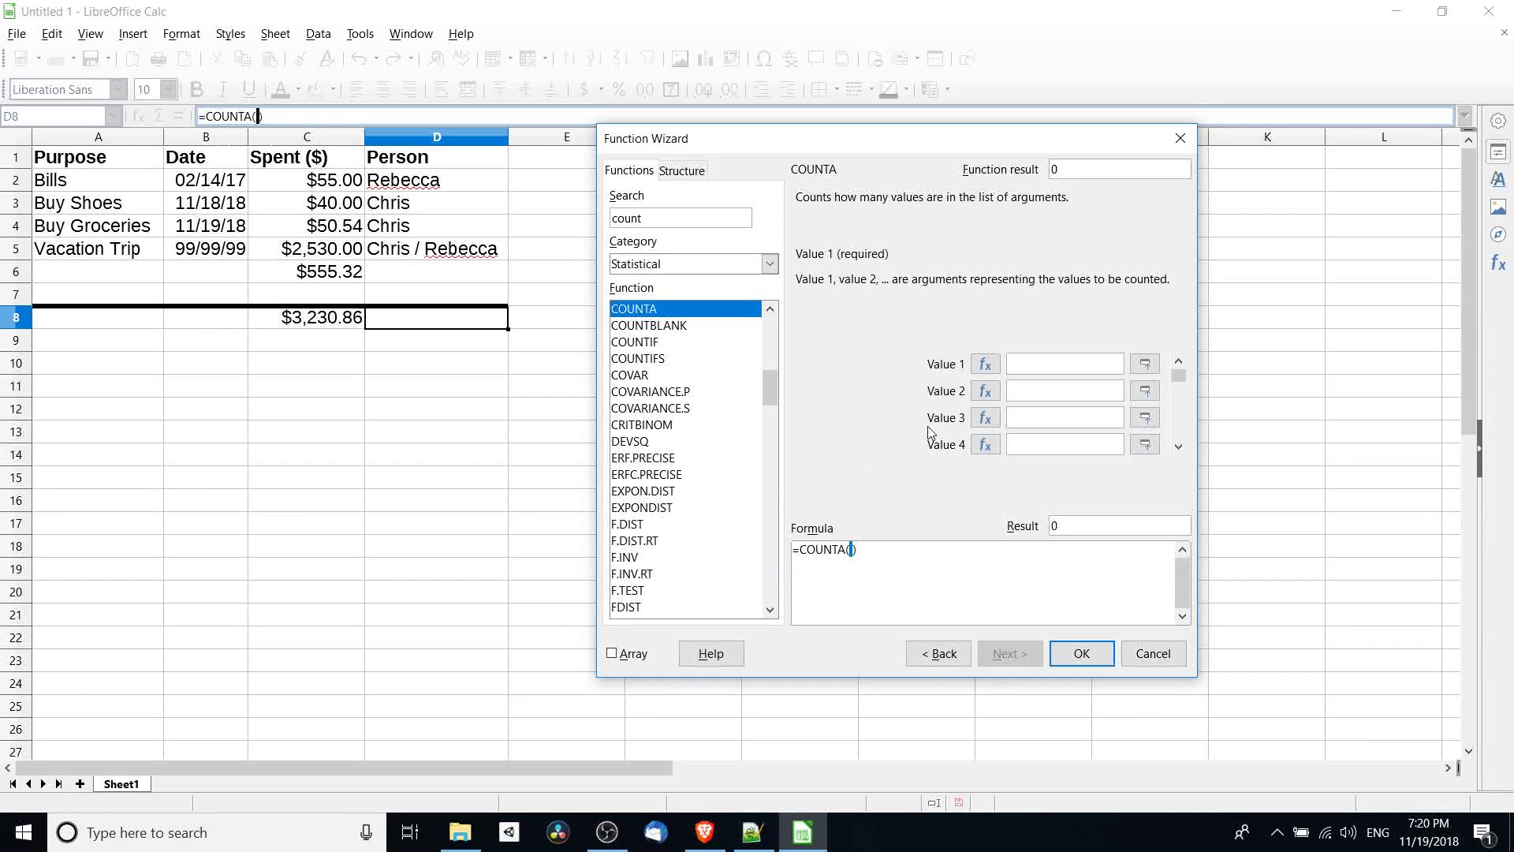
pyautogui.write('D2:')
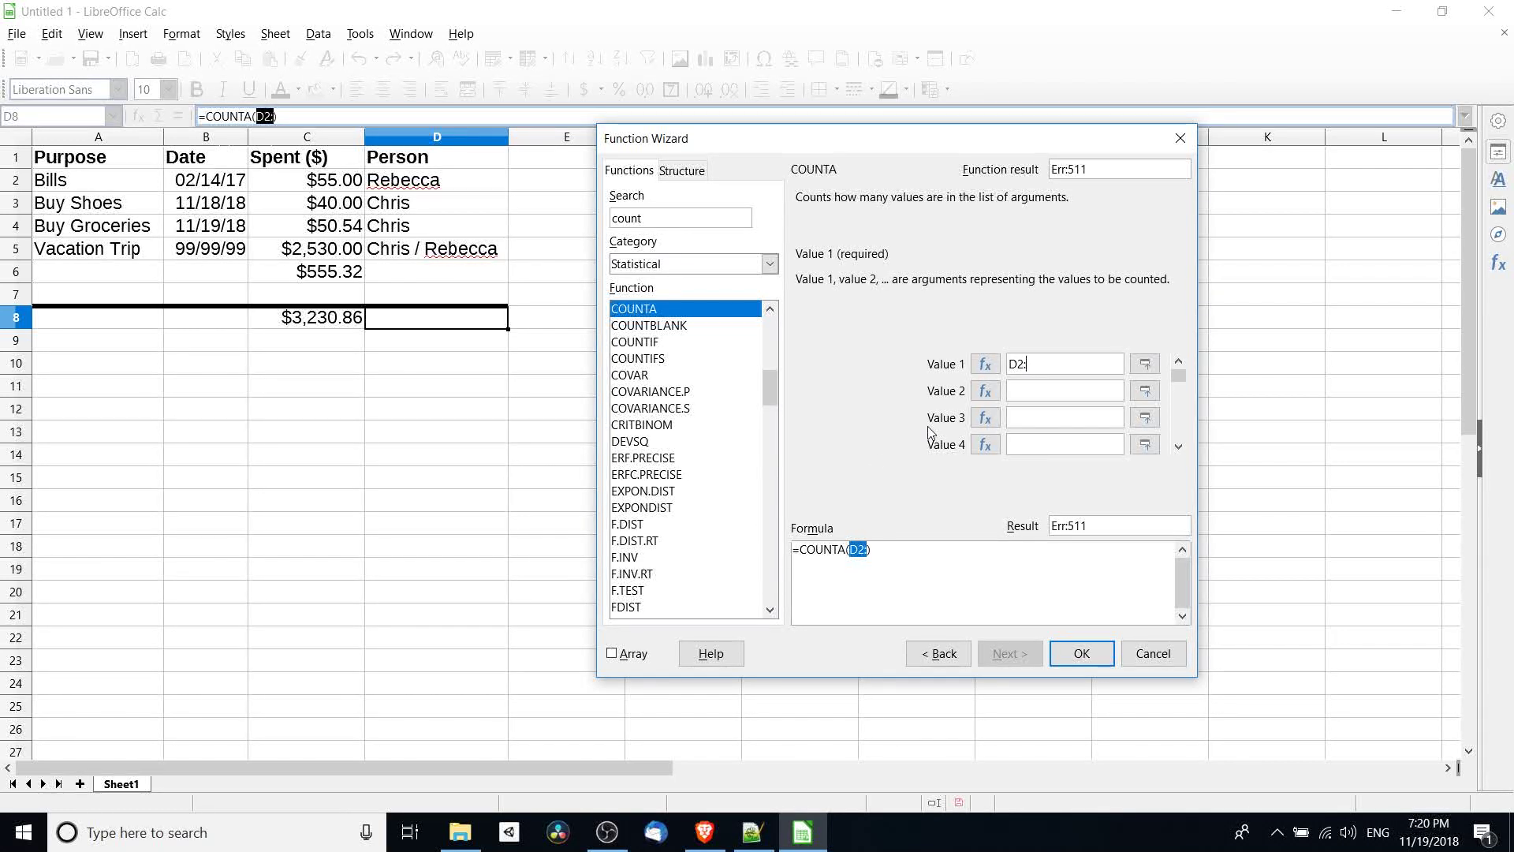
pyautogui.write('D7')
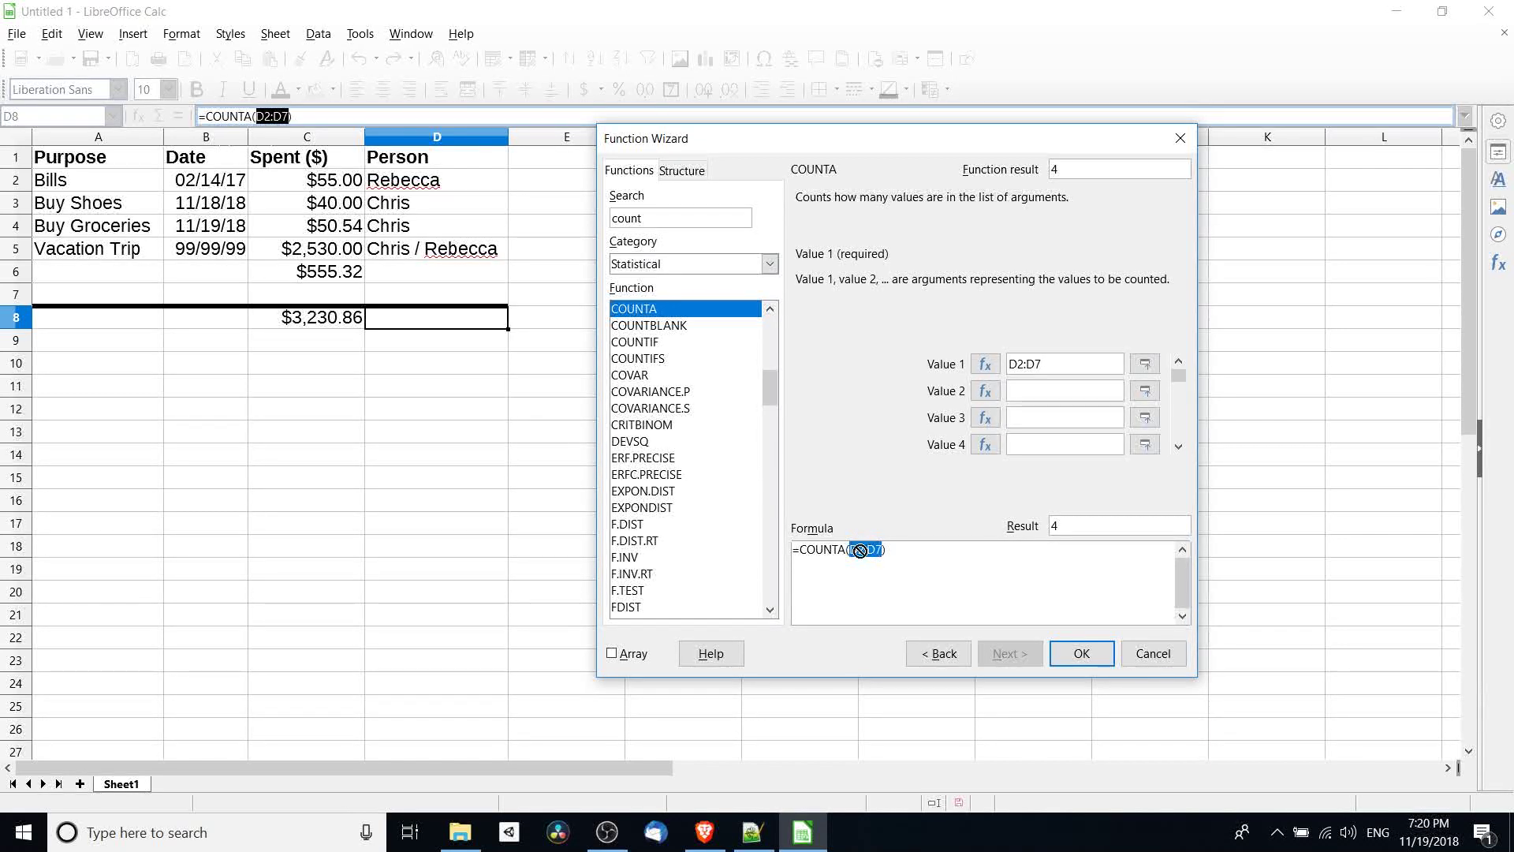
# Check the range and result of the COUNTA formula, and insert it into cell D8.
pyautogui.click(867, 550)
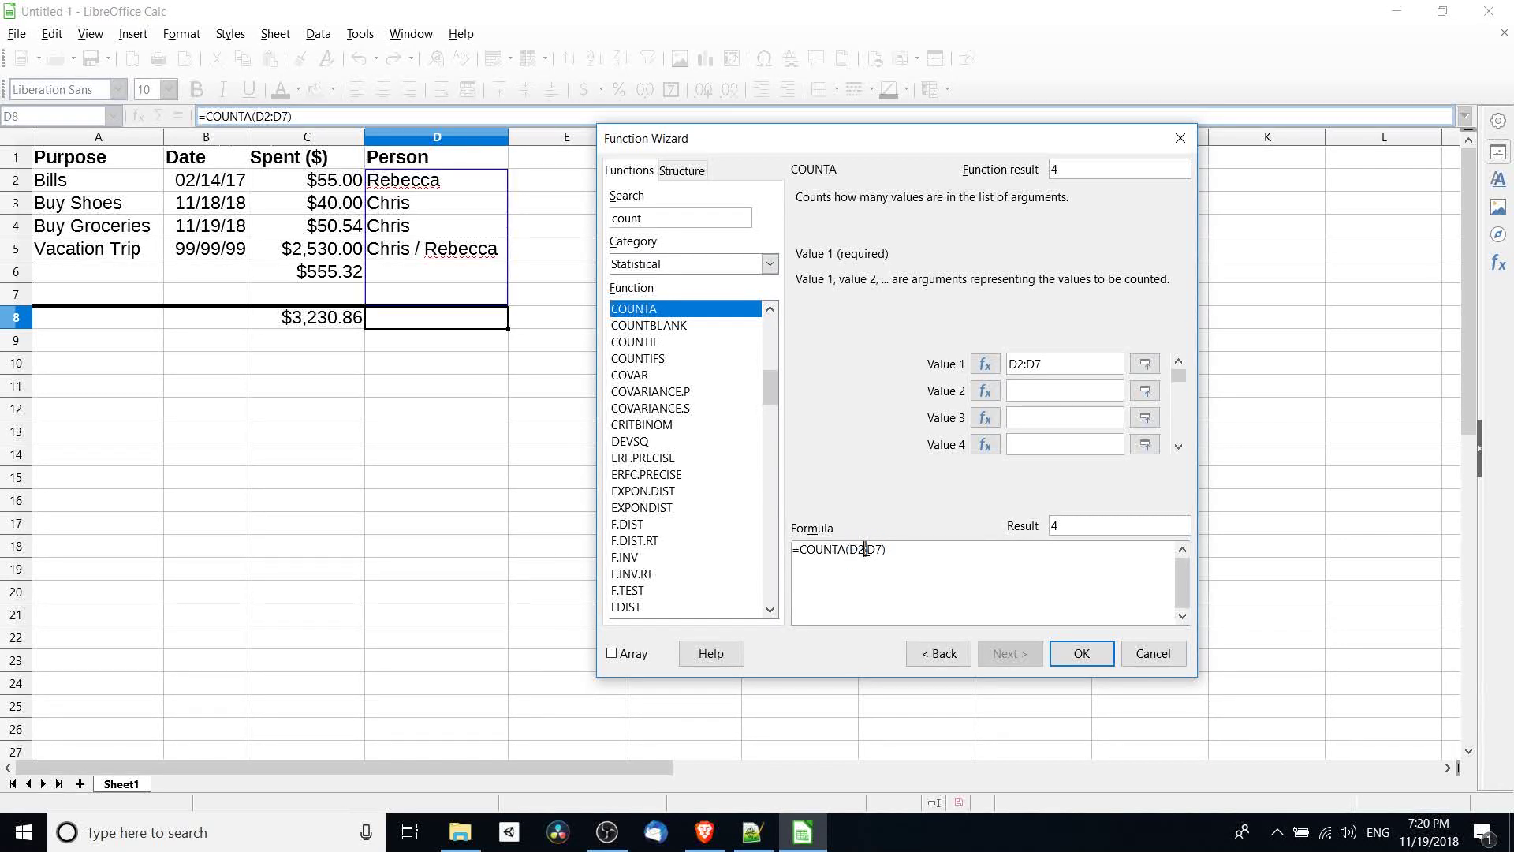
pyautogui.moveTo(851, 549); pyautogui.dragTo(882, 550)
pyautogui.click(870, 551)
pyautogui.click(897, 548)
pyautogui.doubleClick(1055, 526)
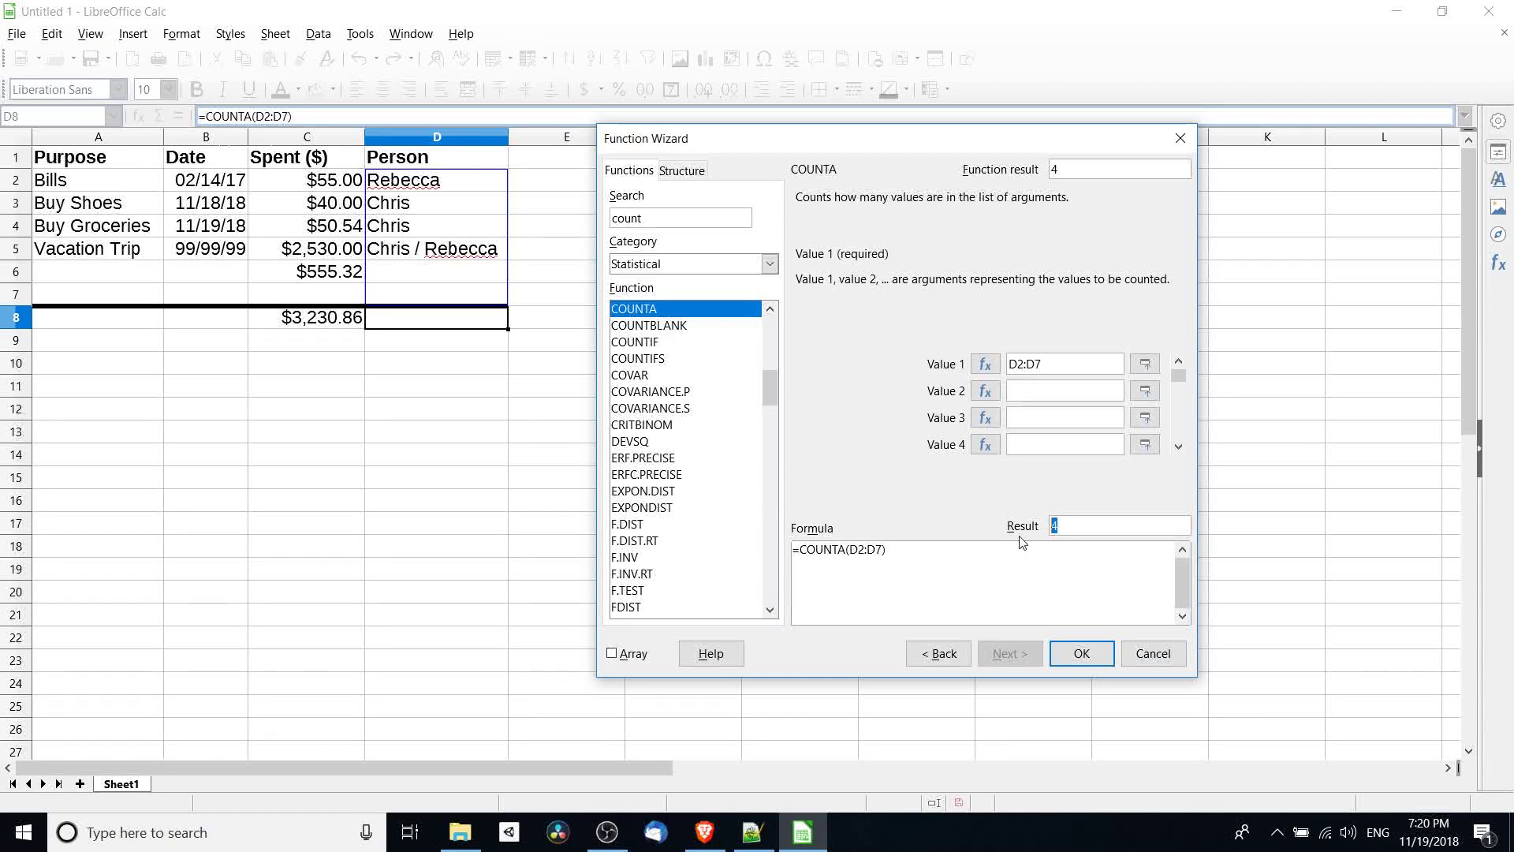
pyautogui.click(1074, 666)
# Enter "5th Value" in cell D6 of the Person column.
pyautogui.click(425, 340)
pyautogui.click(399, 277)
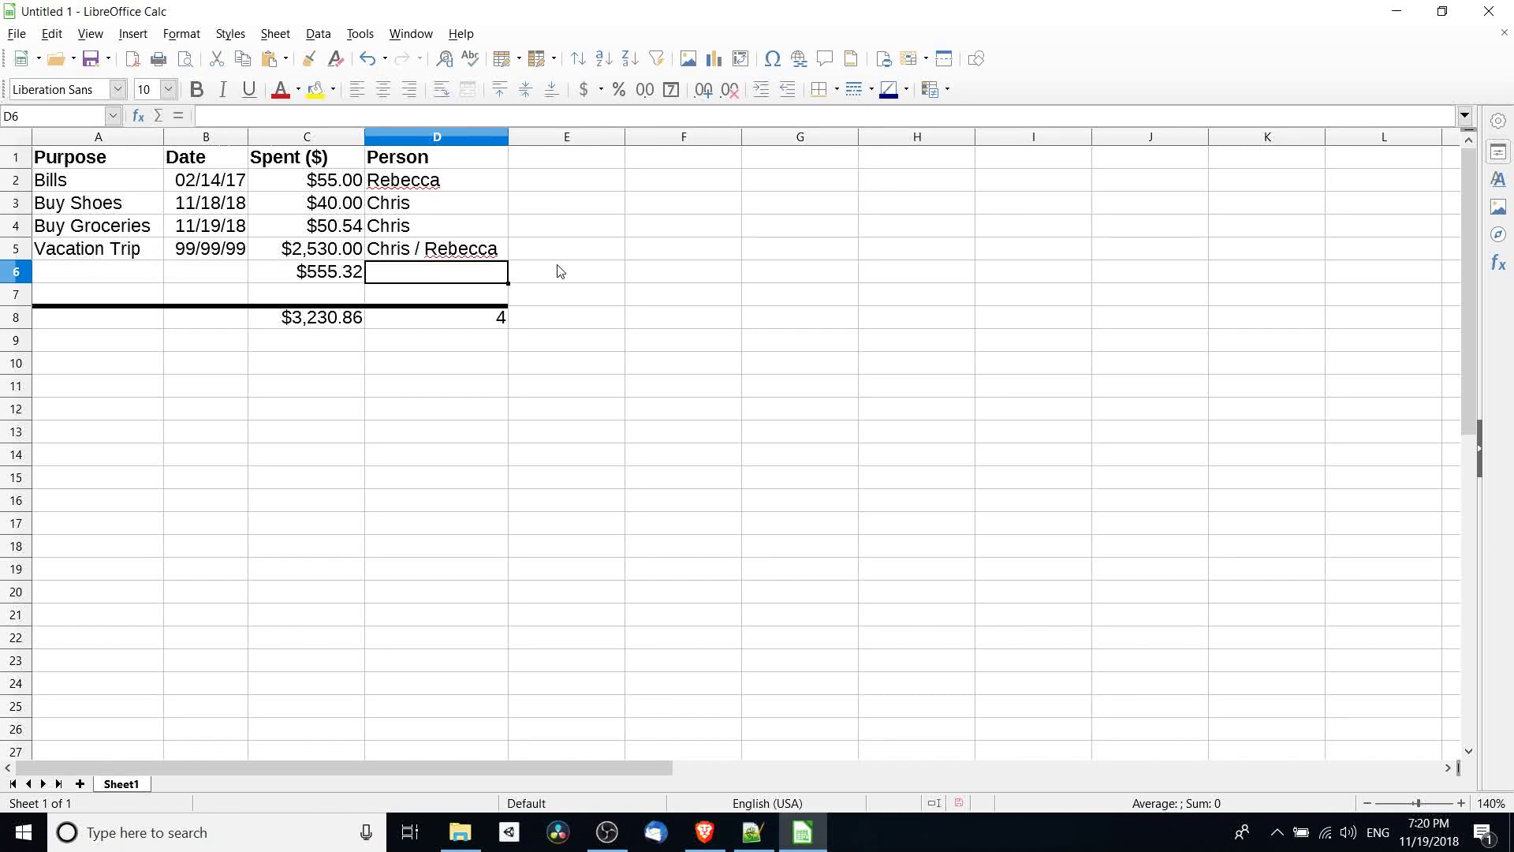
pyautogui.write('5th Value')
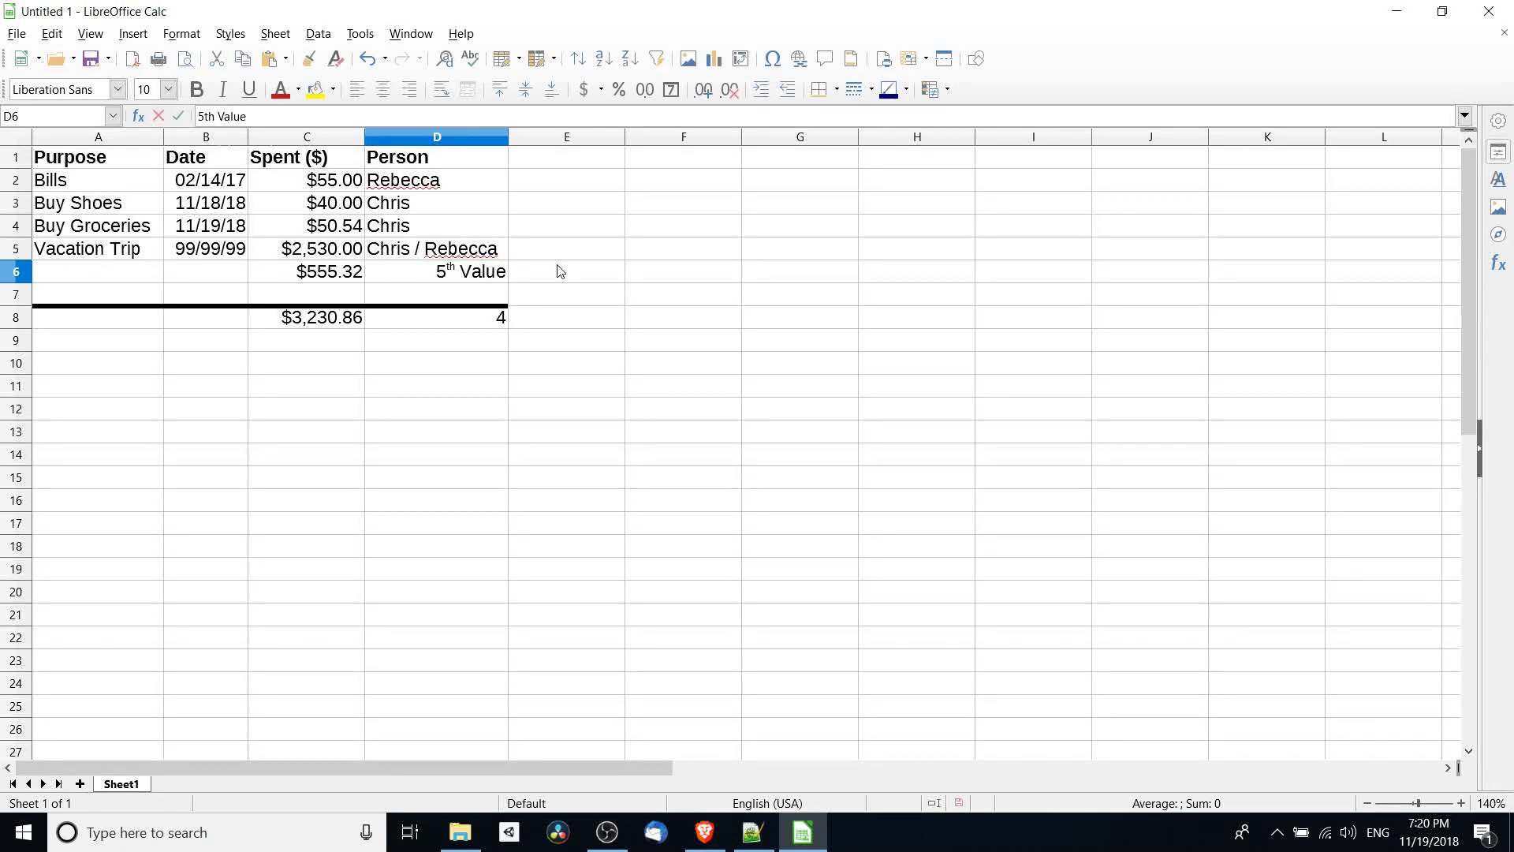
pyautogui.click(560, 271)
# Examine the count in D8 against the counted cells D2 to D7.
pyautogui.click(502, 324)
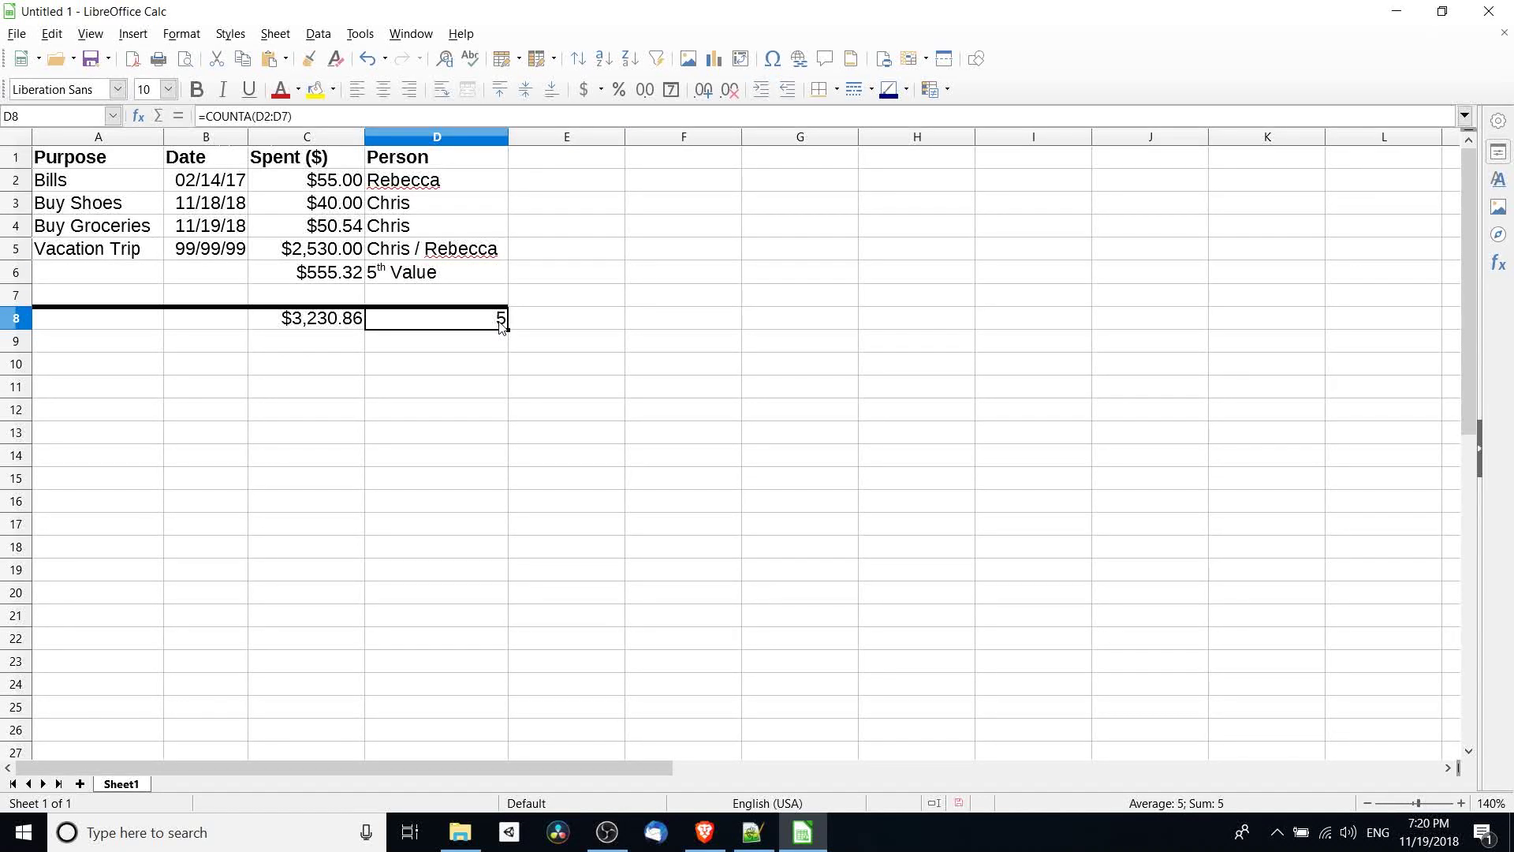
pyautogui.click(456, 186)
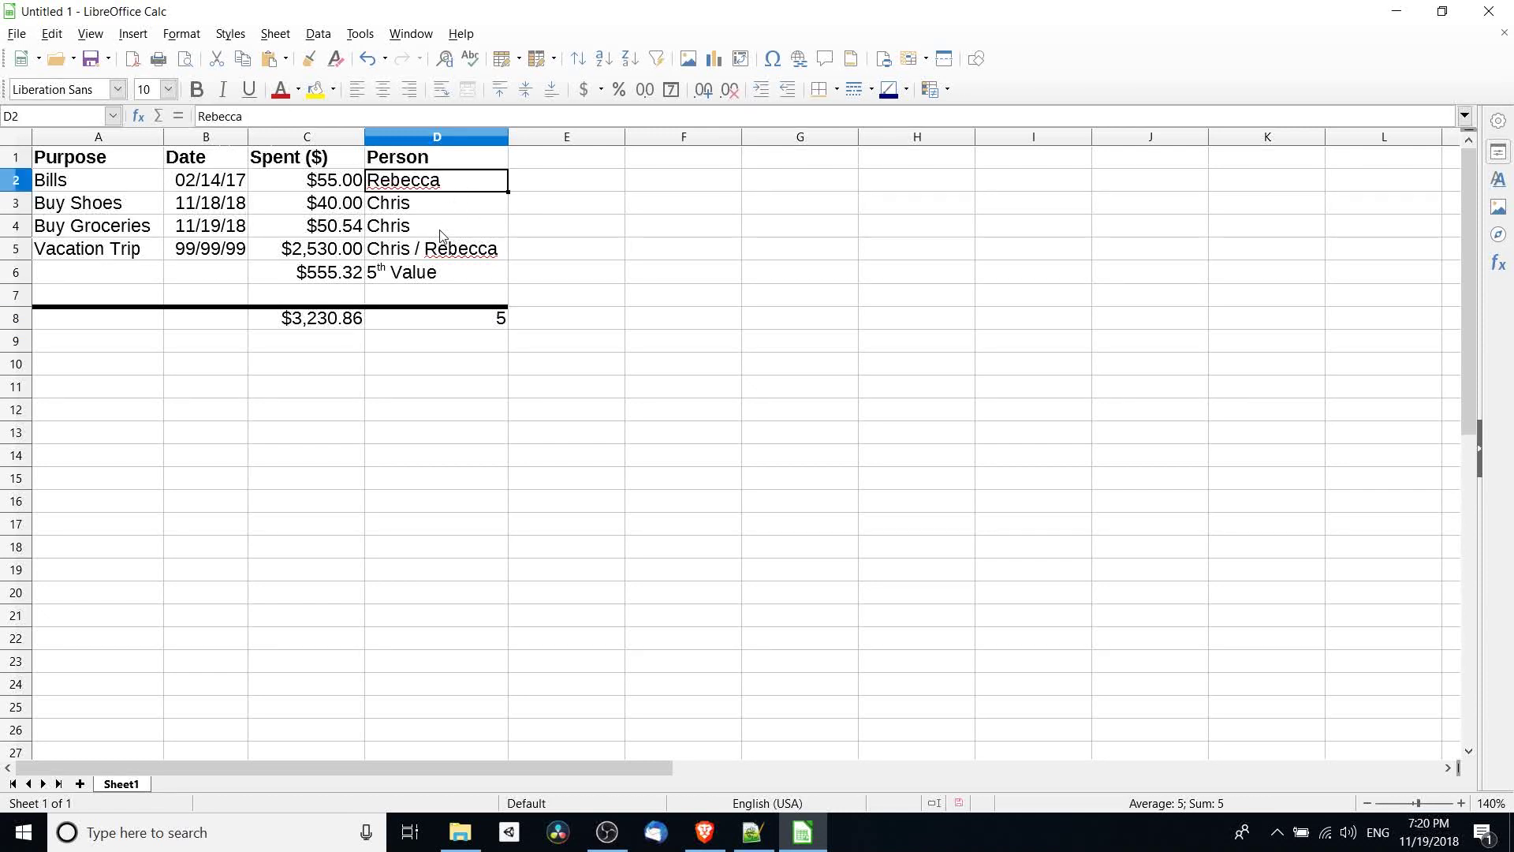
pyautogui.keyDown('shift'); pyautogui.click(432, 280); pyautogui.keyUp('shift')
pyautogui.keyDown('shift'); pyautogui.click(439, 298); pyautogui.keyUp('shift')
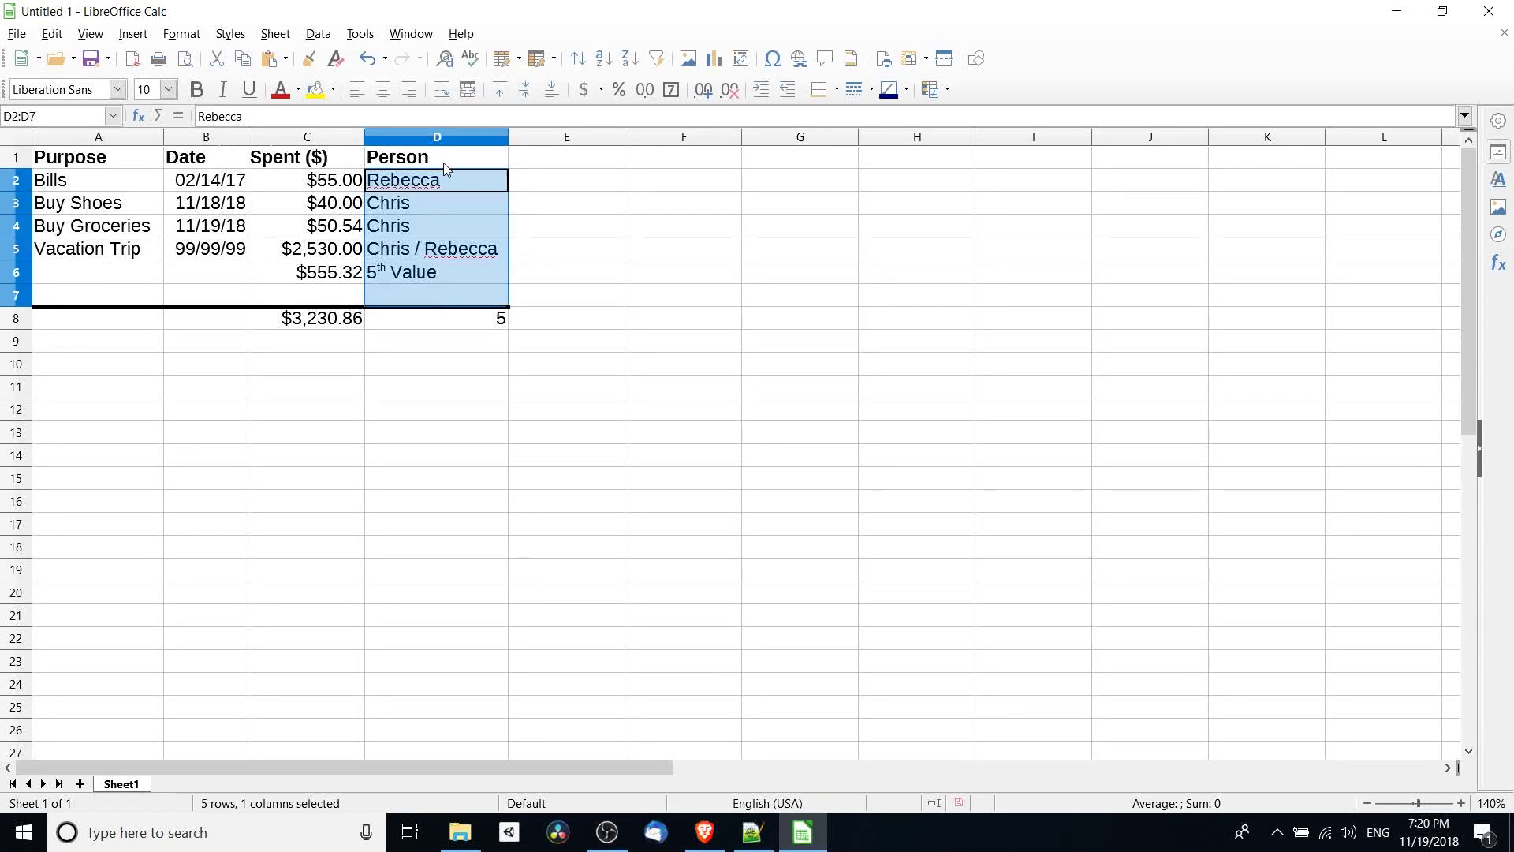
pyautogui.click(468, 339)
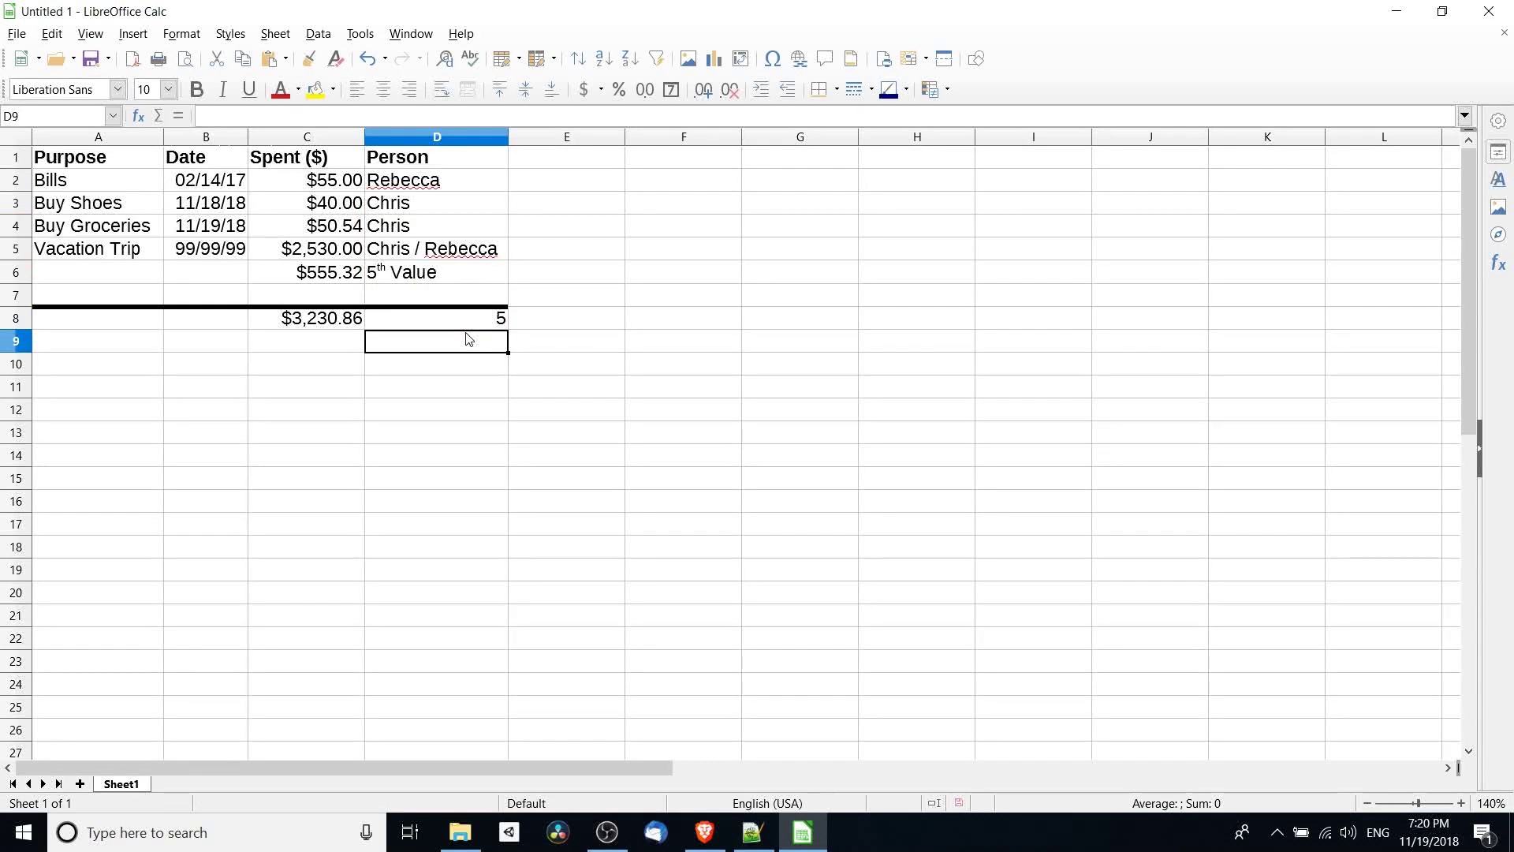
# Clear the extra test entries from cells C6 and D6 in the Spent ($) and Person columns.
pyautogui.click(465, 302)
pyautogui.click(451, 274)
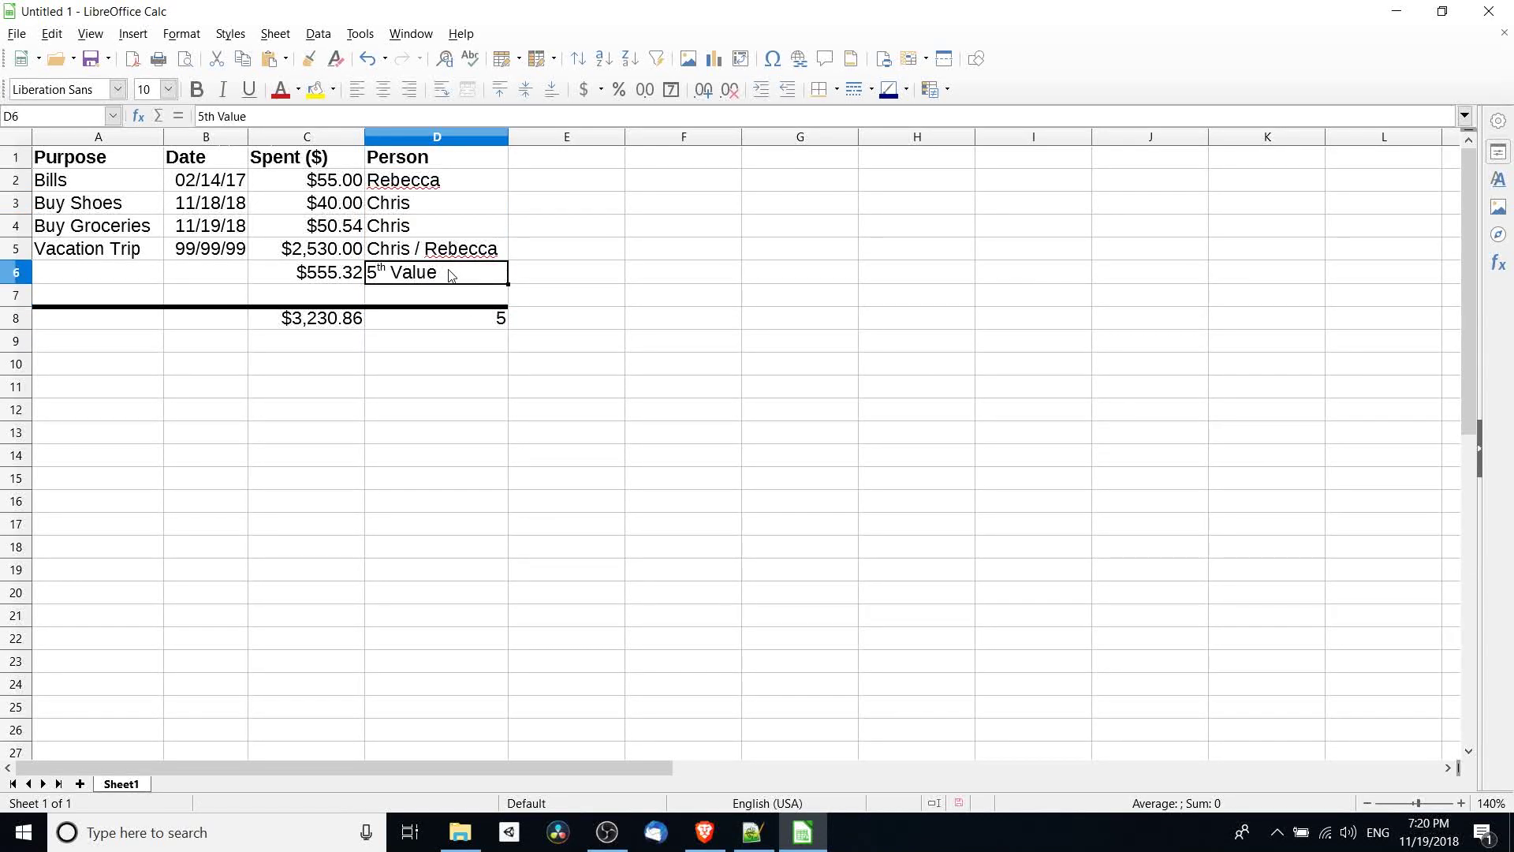
pyautogui.press('BackSpace')
pyautogui.press('Escape')
pyautogui.tripleClick(458, 276)
pyautogui.press('BackSpace')
pyautogui.click(533, 273)
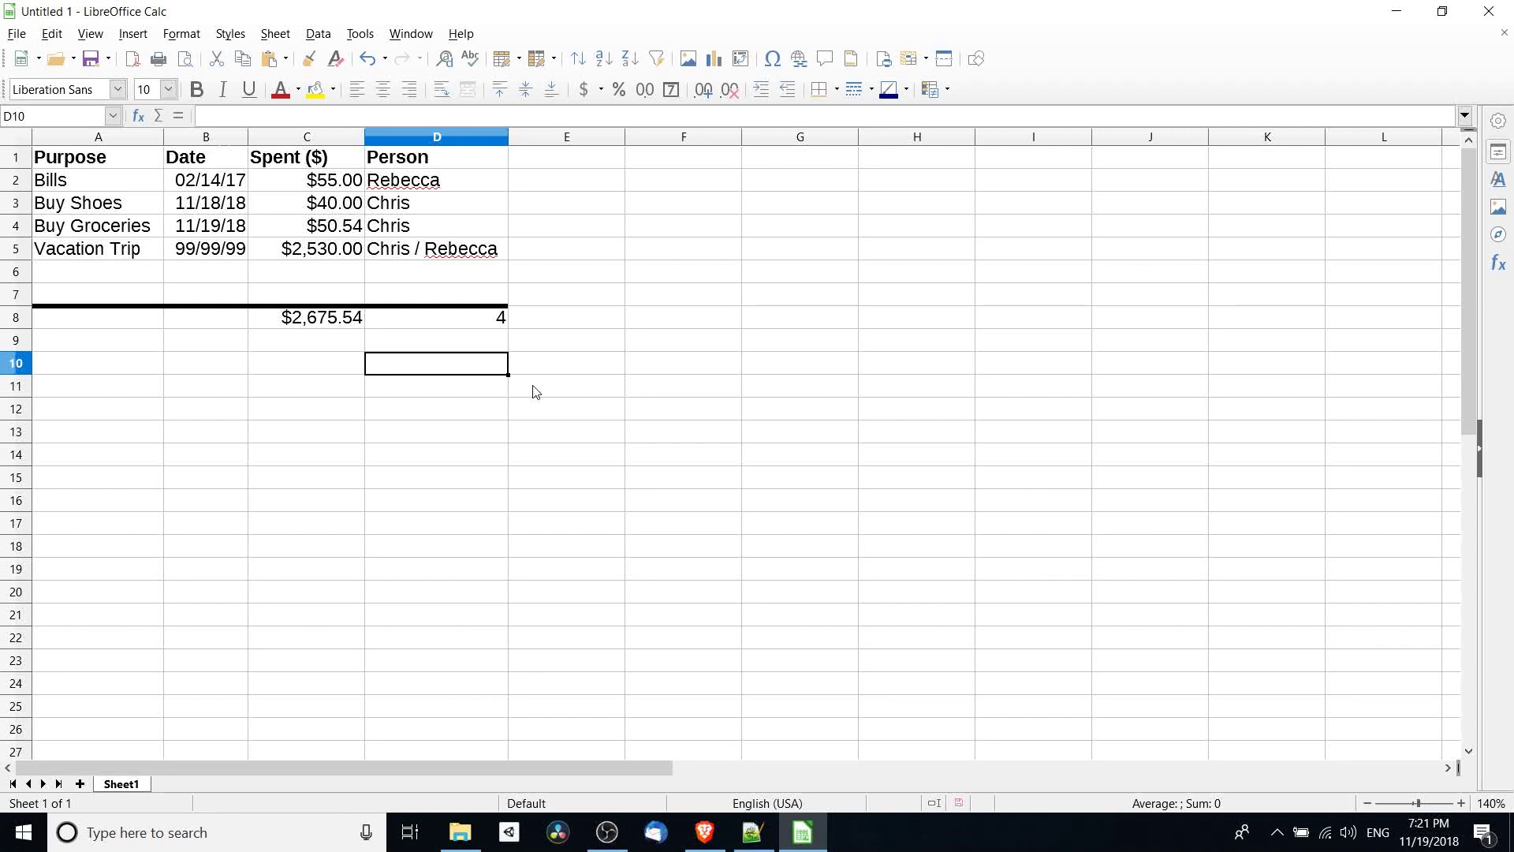
pyautogui.click(633, 300)
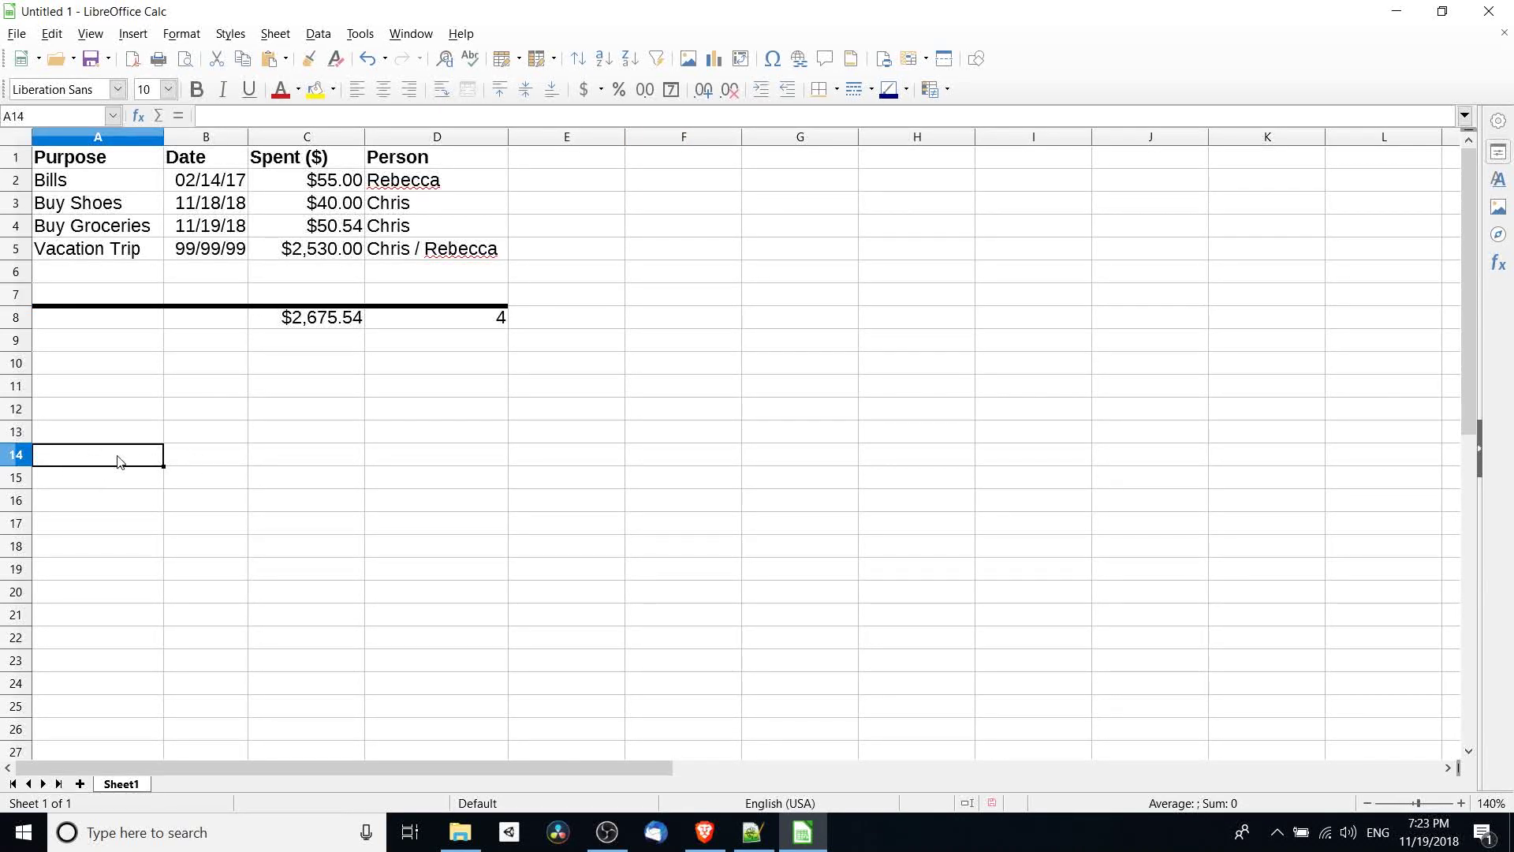
pyautogui.click(167, 476)
pyautogui.click(130, 497)
pyautogui.click(126, 483)
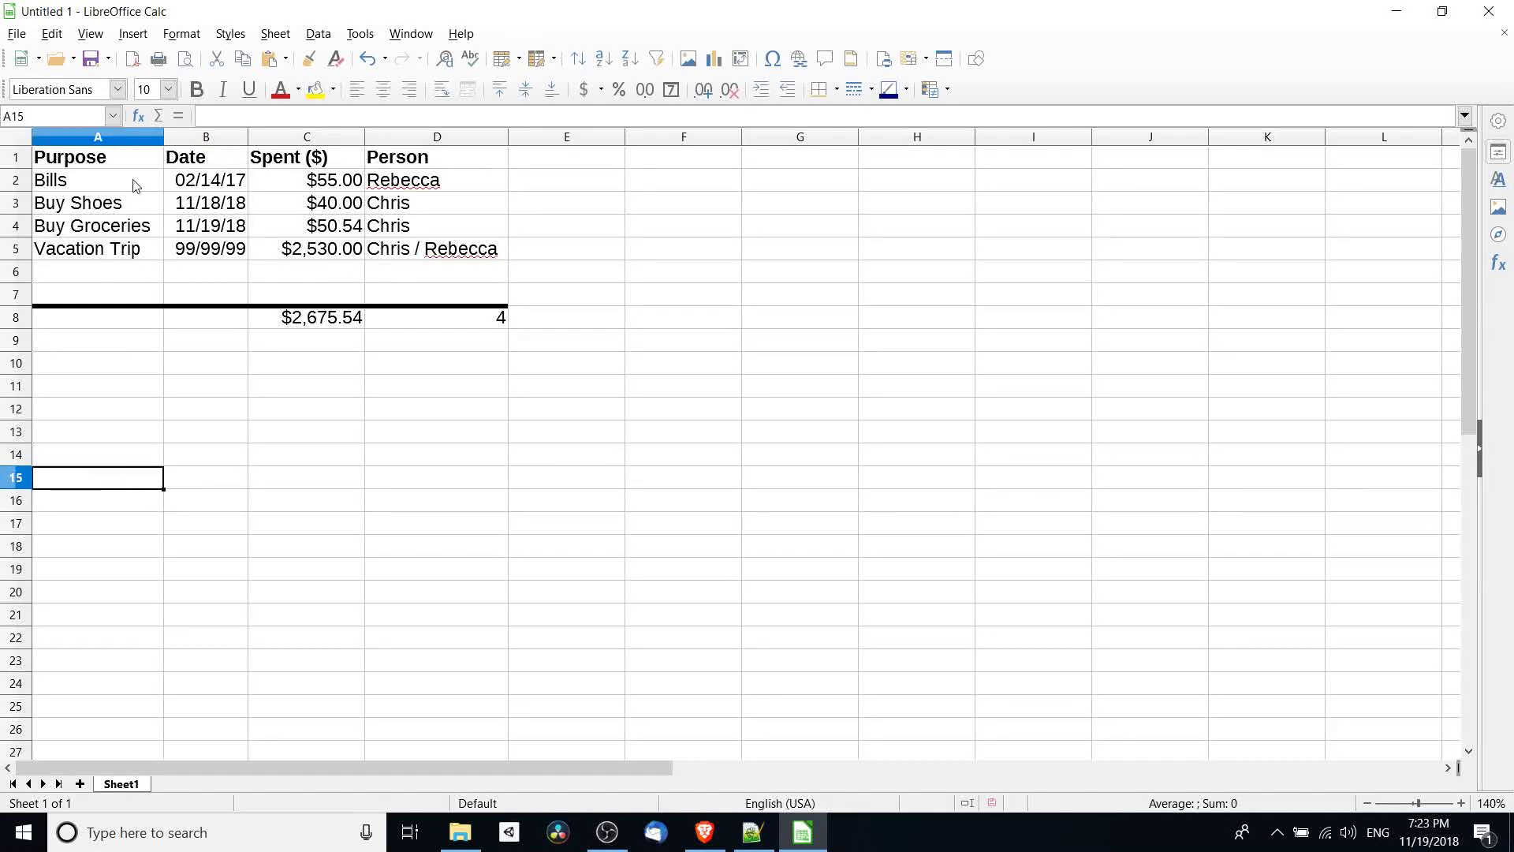
pyautogui.click(134, 34)
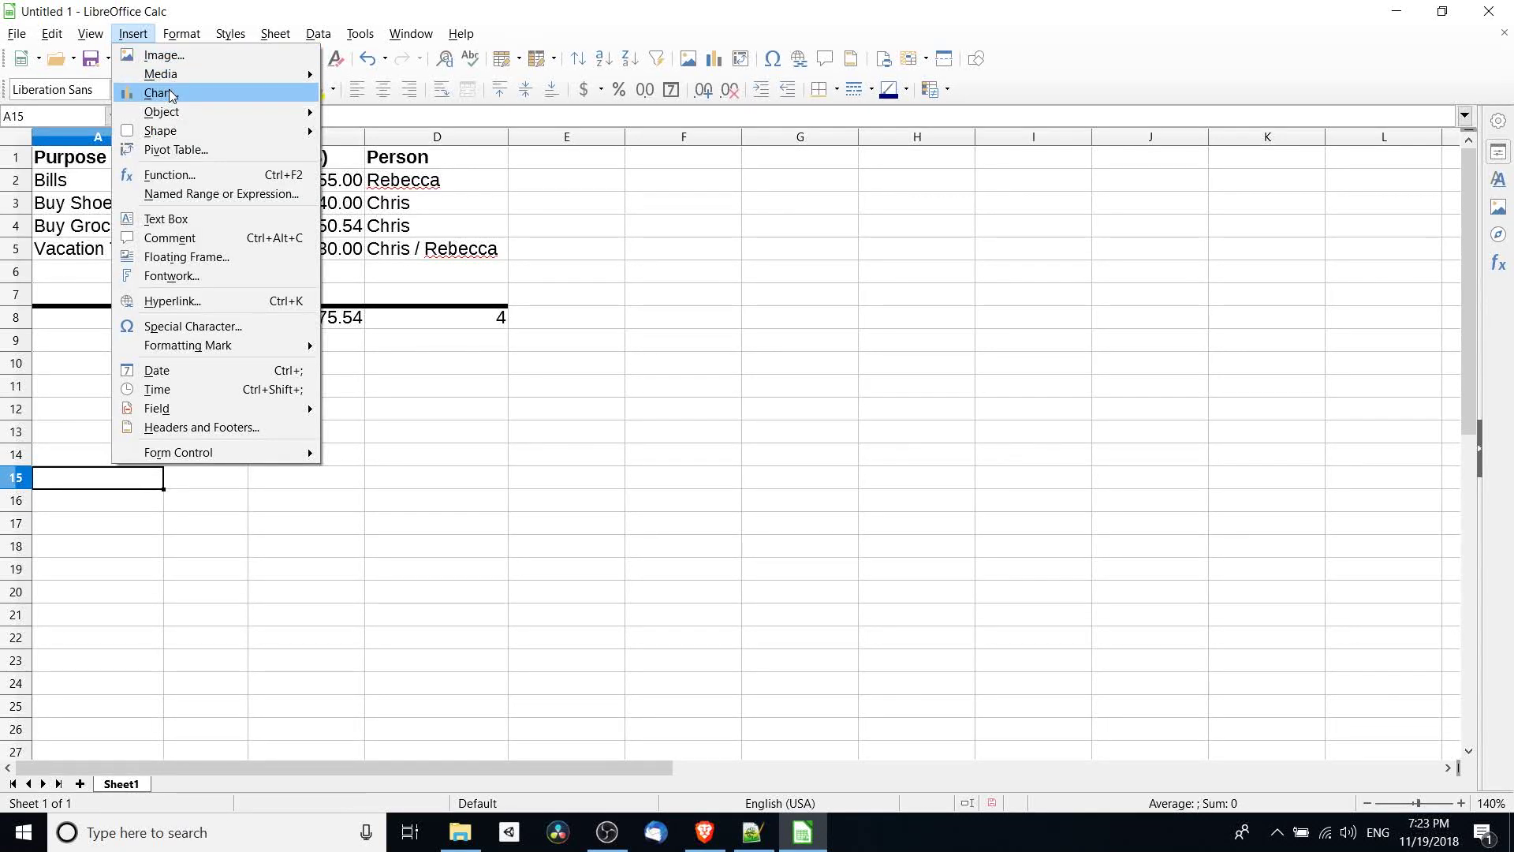
pyautogui.click(162, 93)
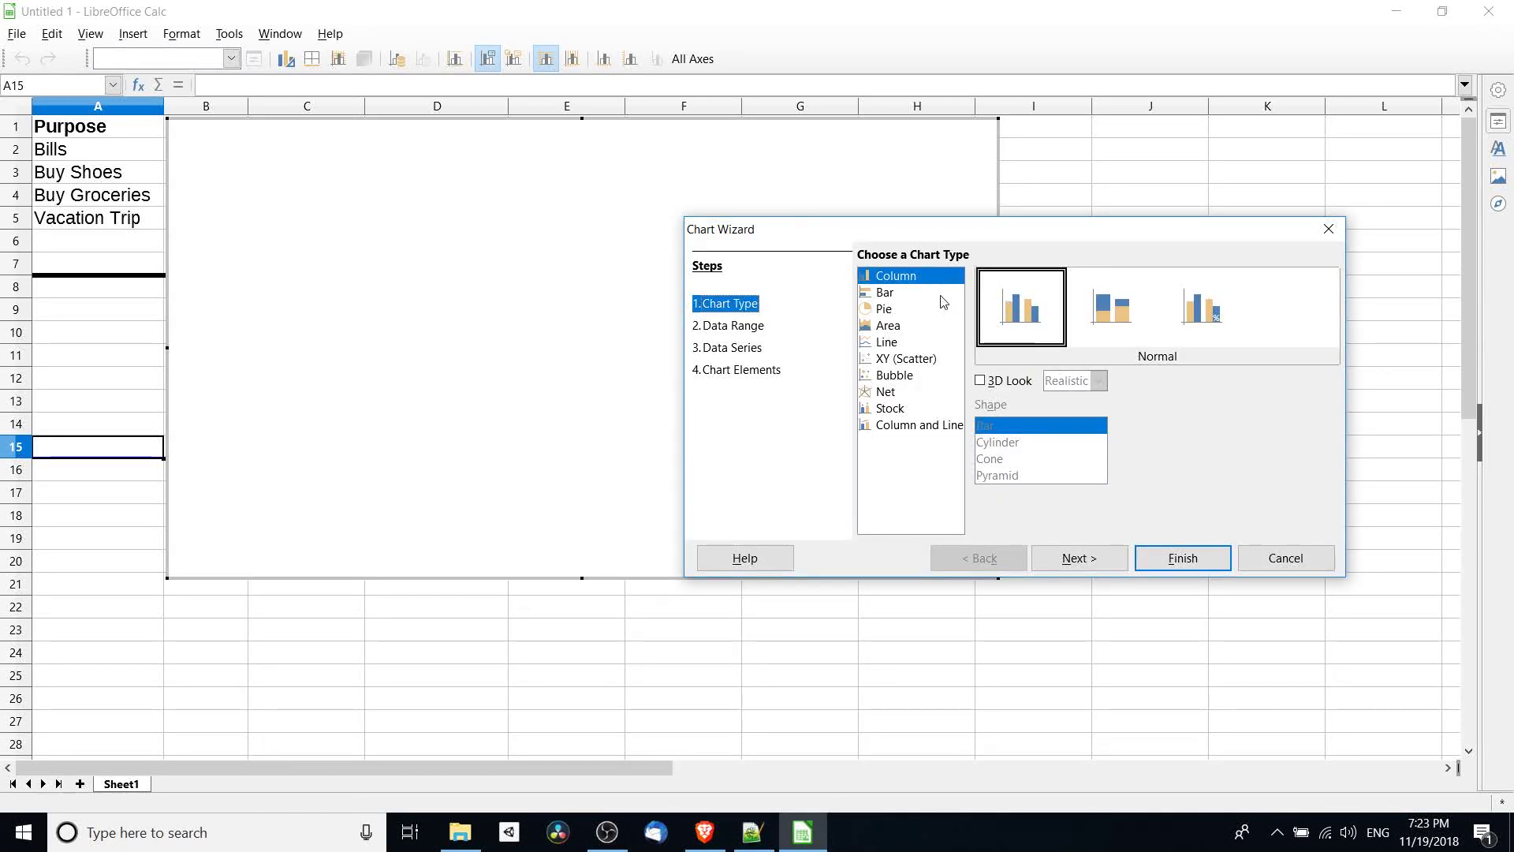
pyautogui.click(922, 296)
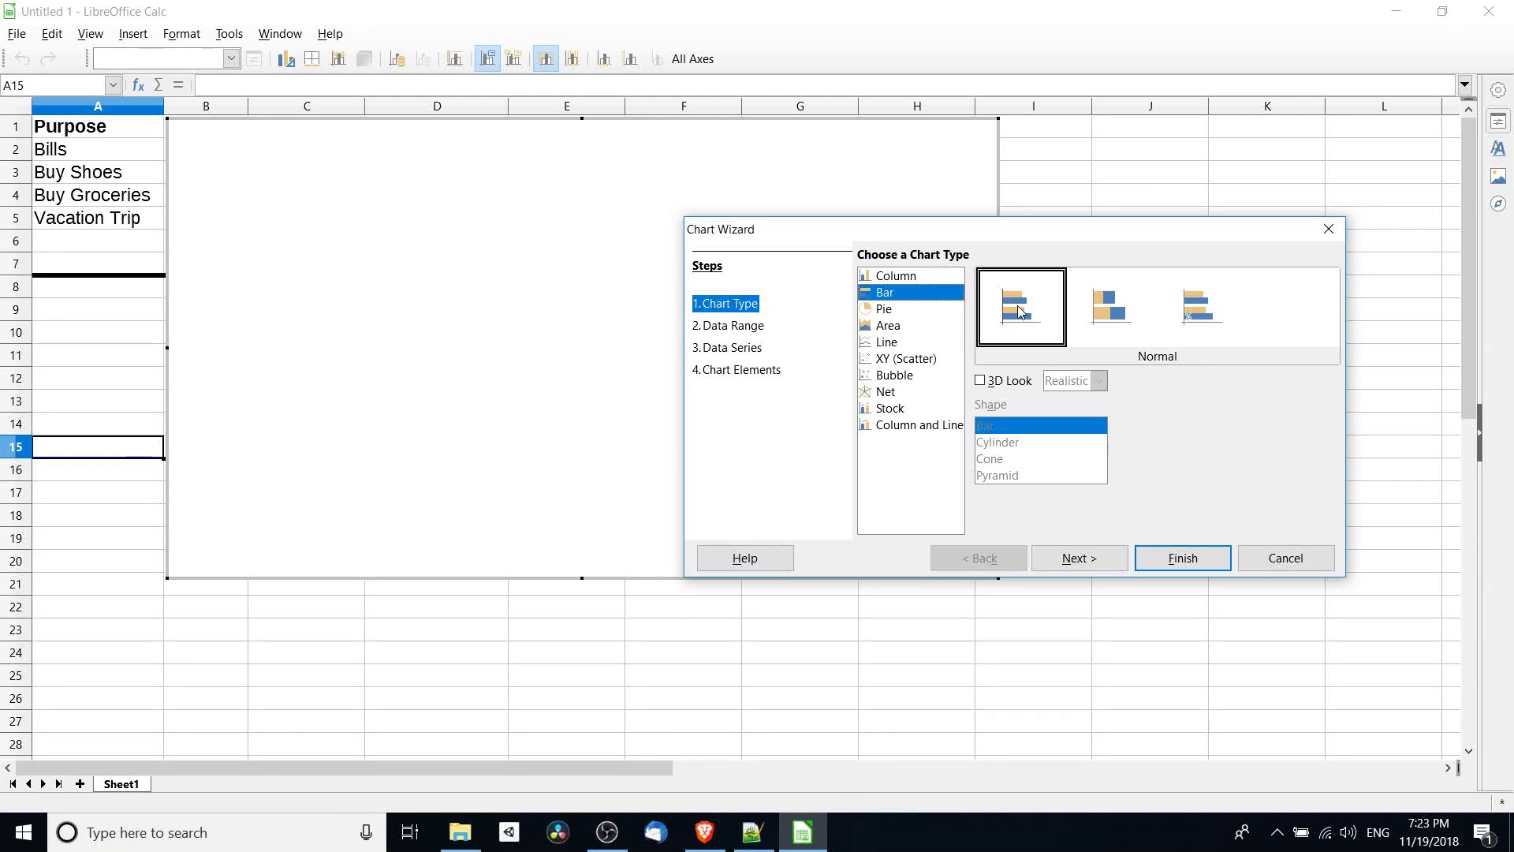
pyautogui.click(915, 309)
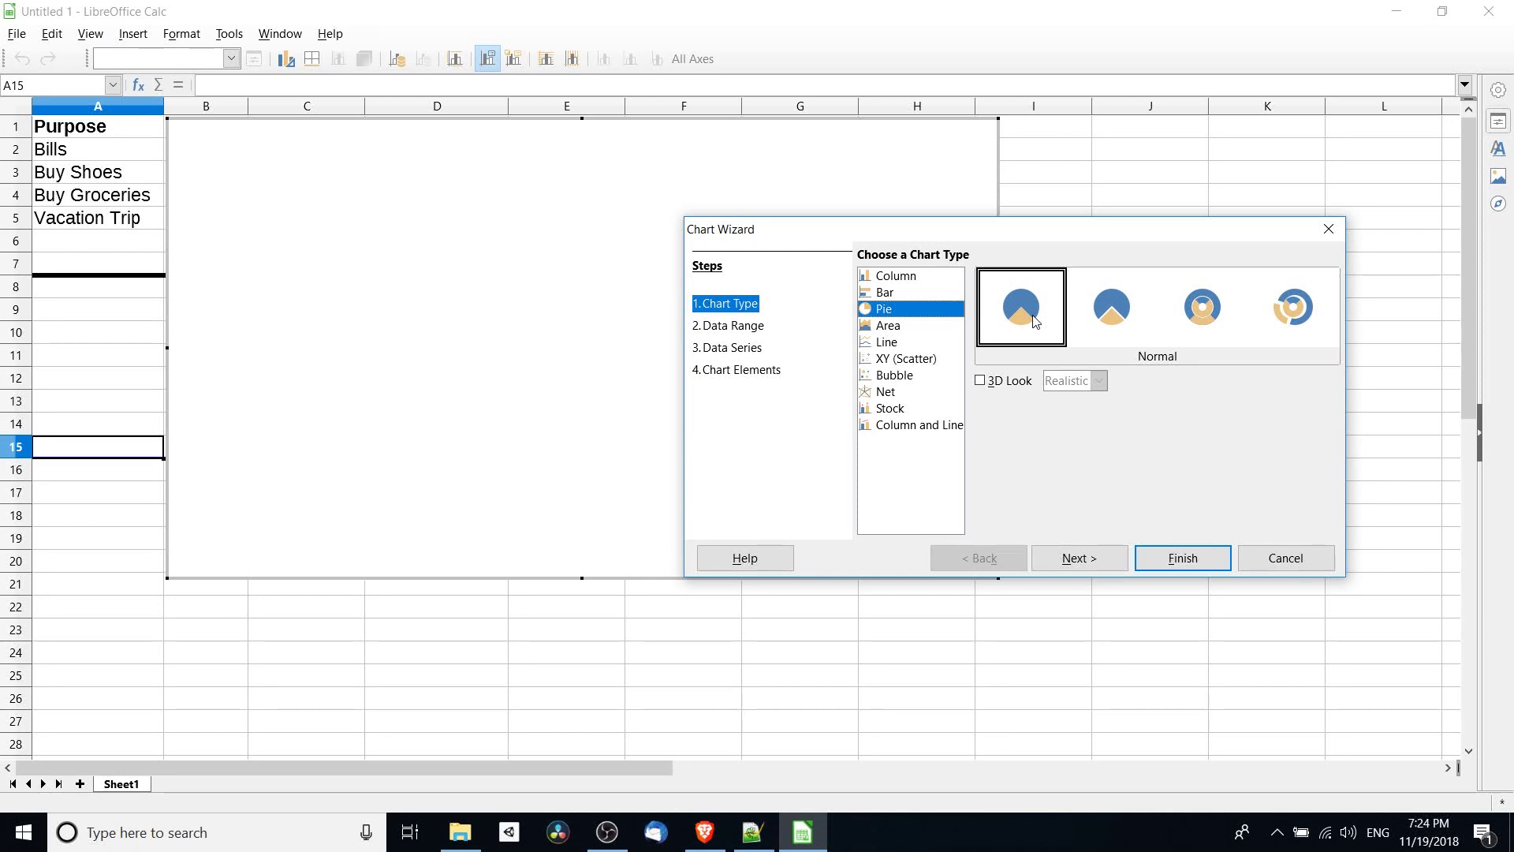
pyautogui.click(1081, 560)
pyautogui.click(874, 300)
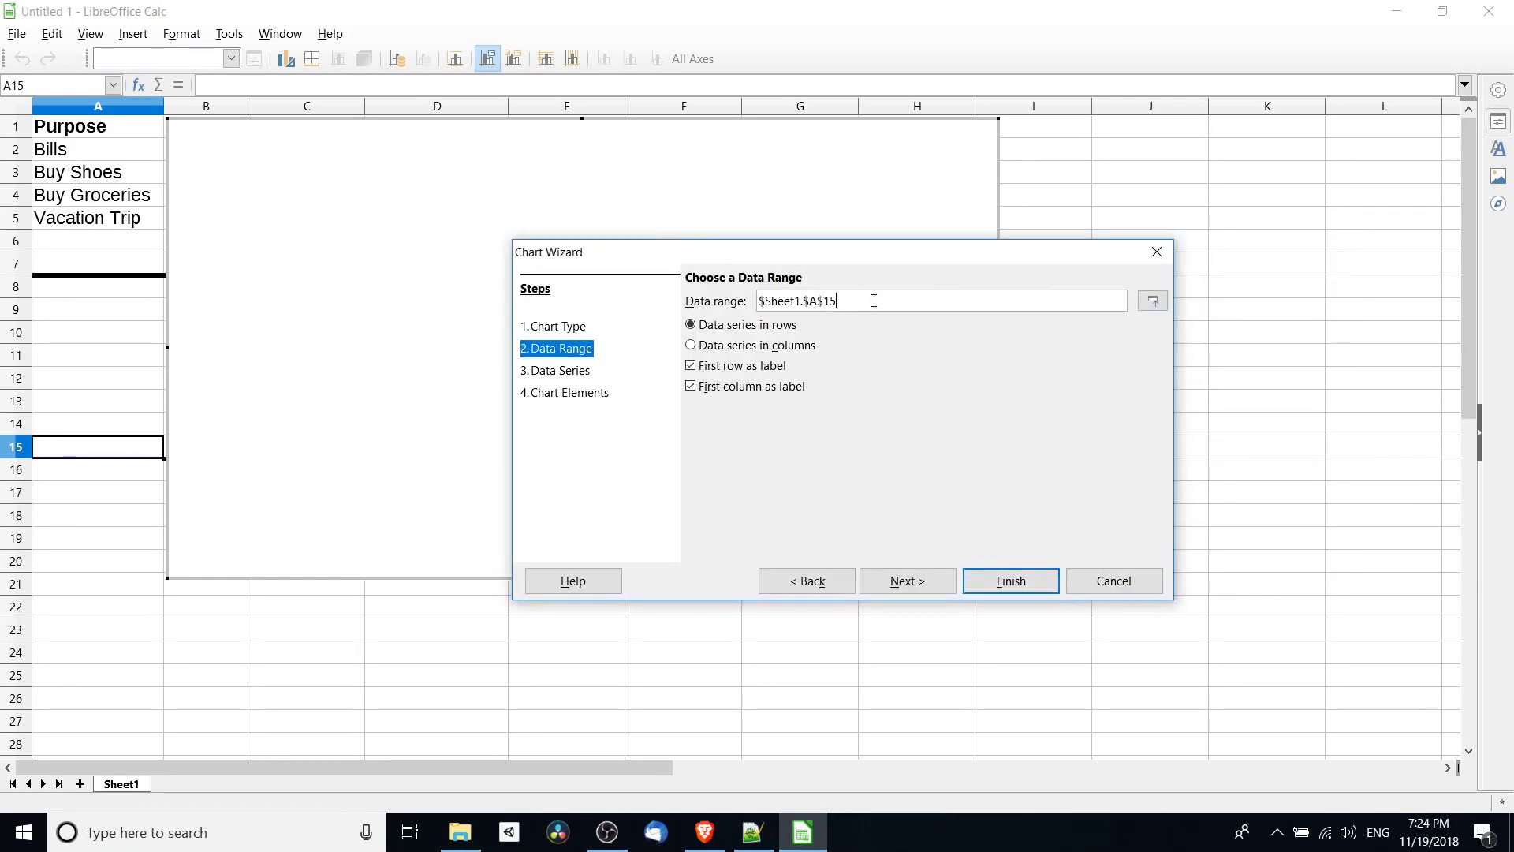
pyautogui.moveTo(873, 300); pyautogui.dragTo(673, 299)
pyautogui.click(913, 304)
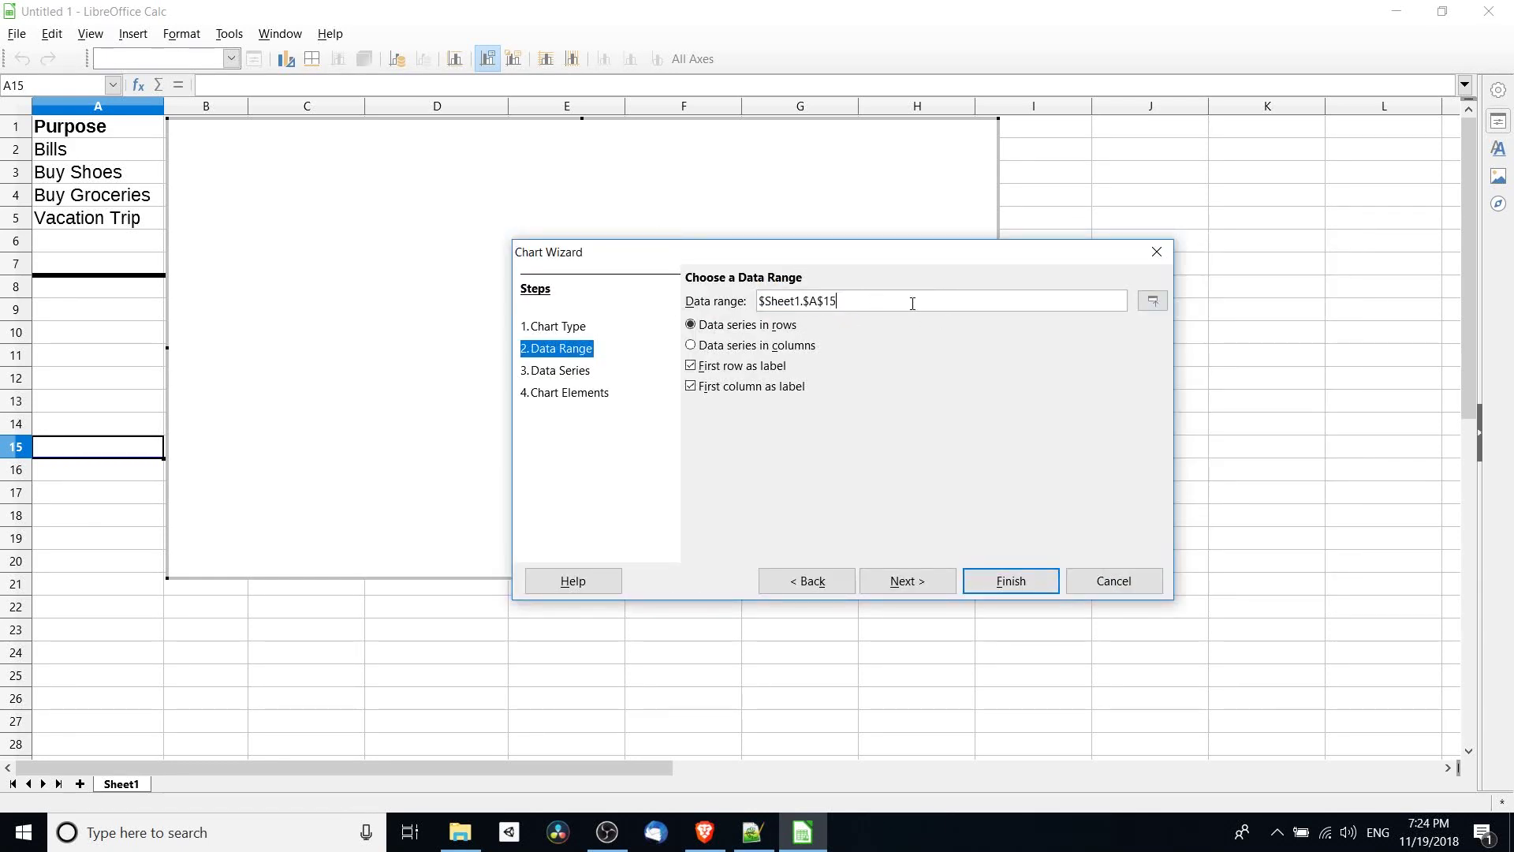
pyautogui.click(1152, 302)
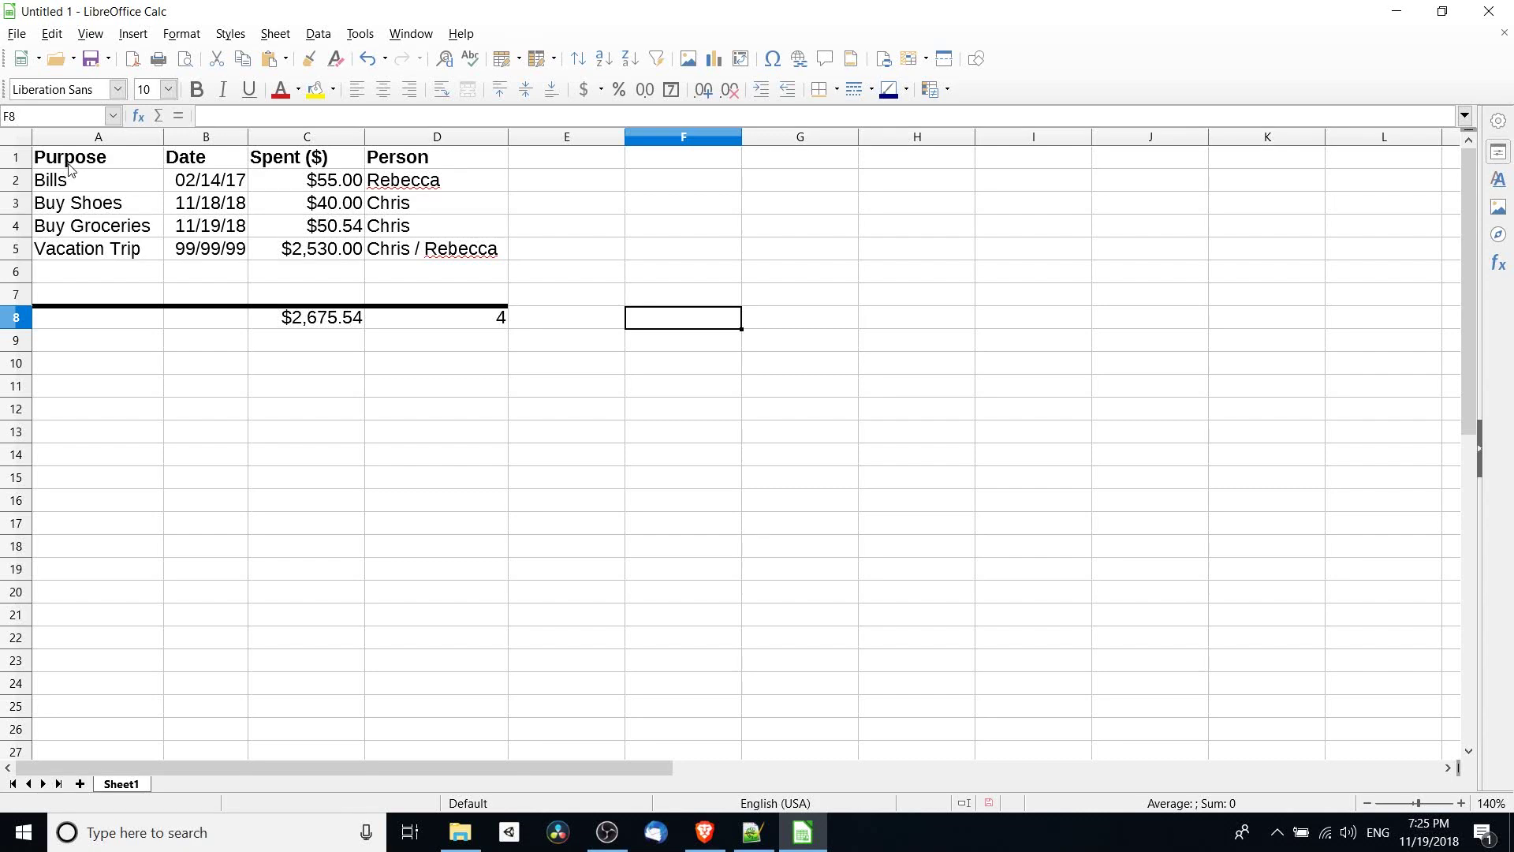
# Insert a chart based on cells A1:D7 and choose the normal Pie chart type.
pyautogui.moveTo(70, 165); pyautogui.dragTo(424, 297)
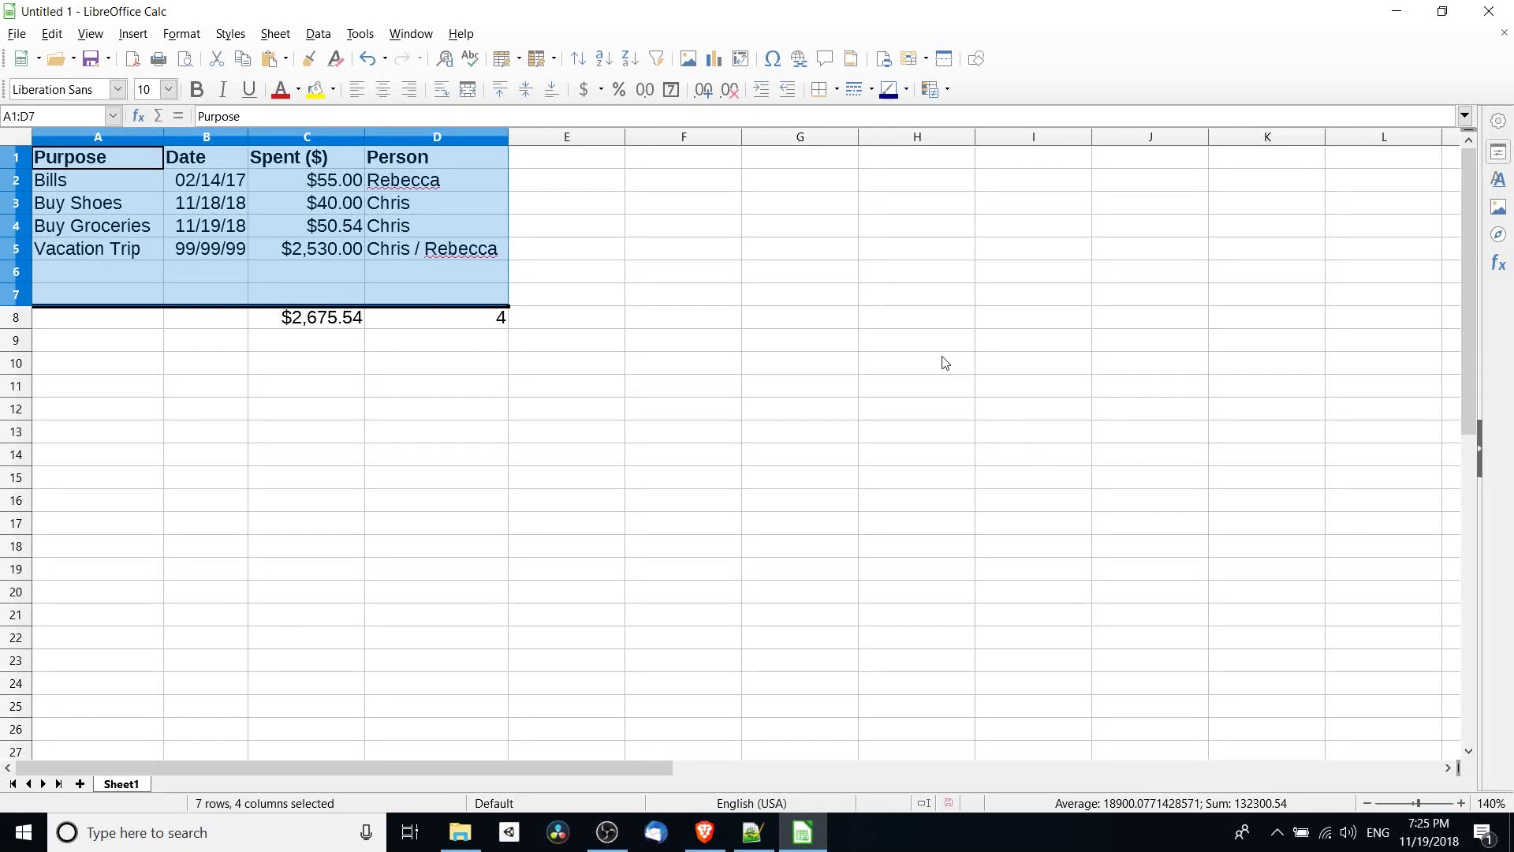
pyautogui.click(148, 38)
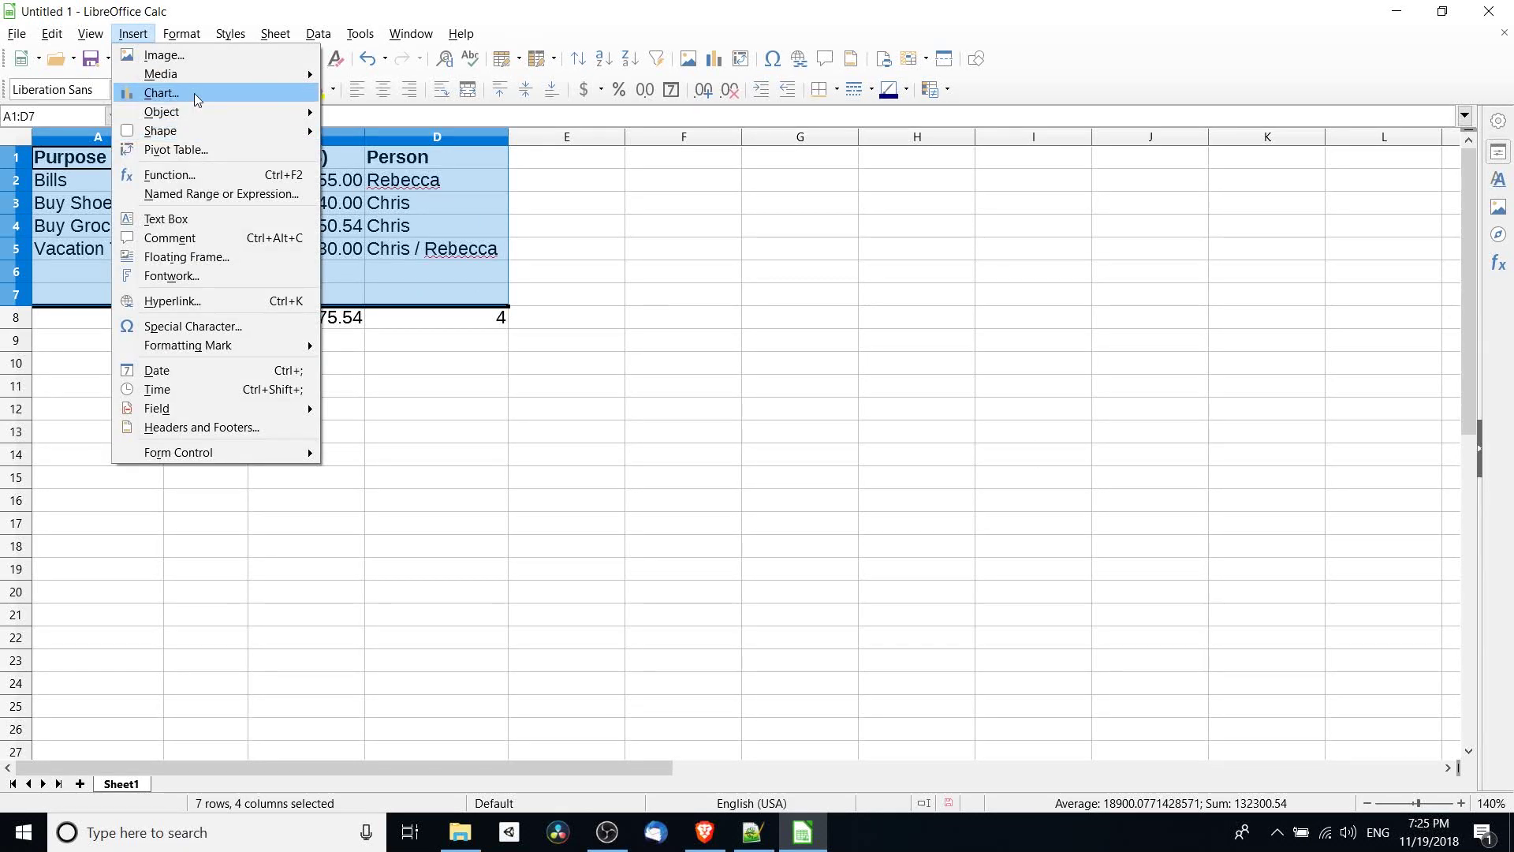
pyautogui.click(194, 93)
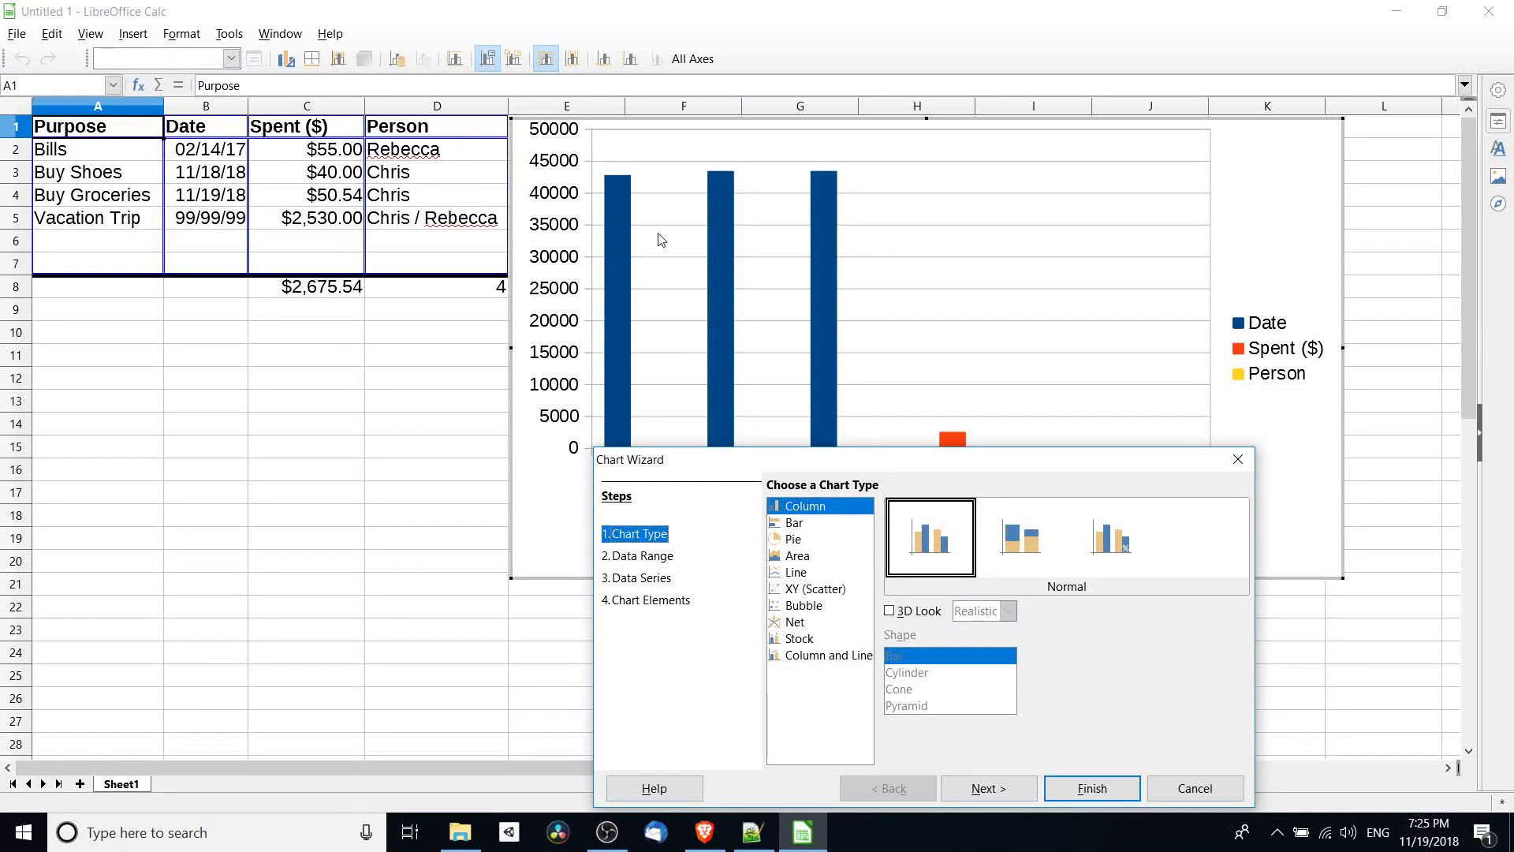
pyautogui.moveTo(841, 459); pyautogui.dragTo(529, 465)
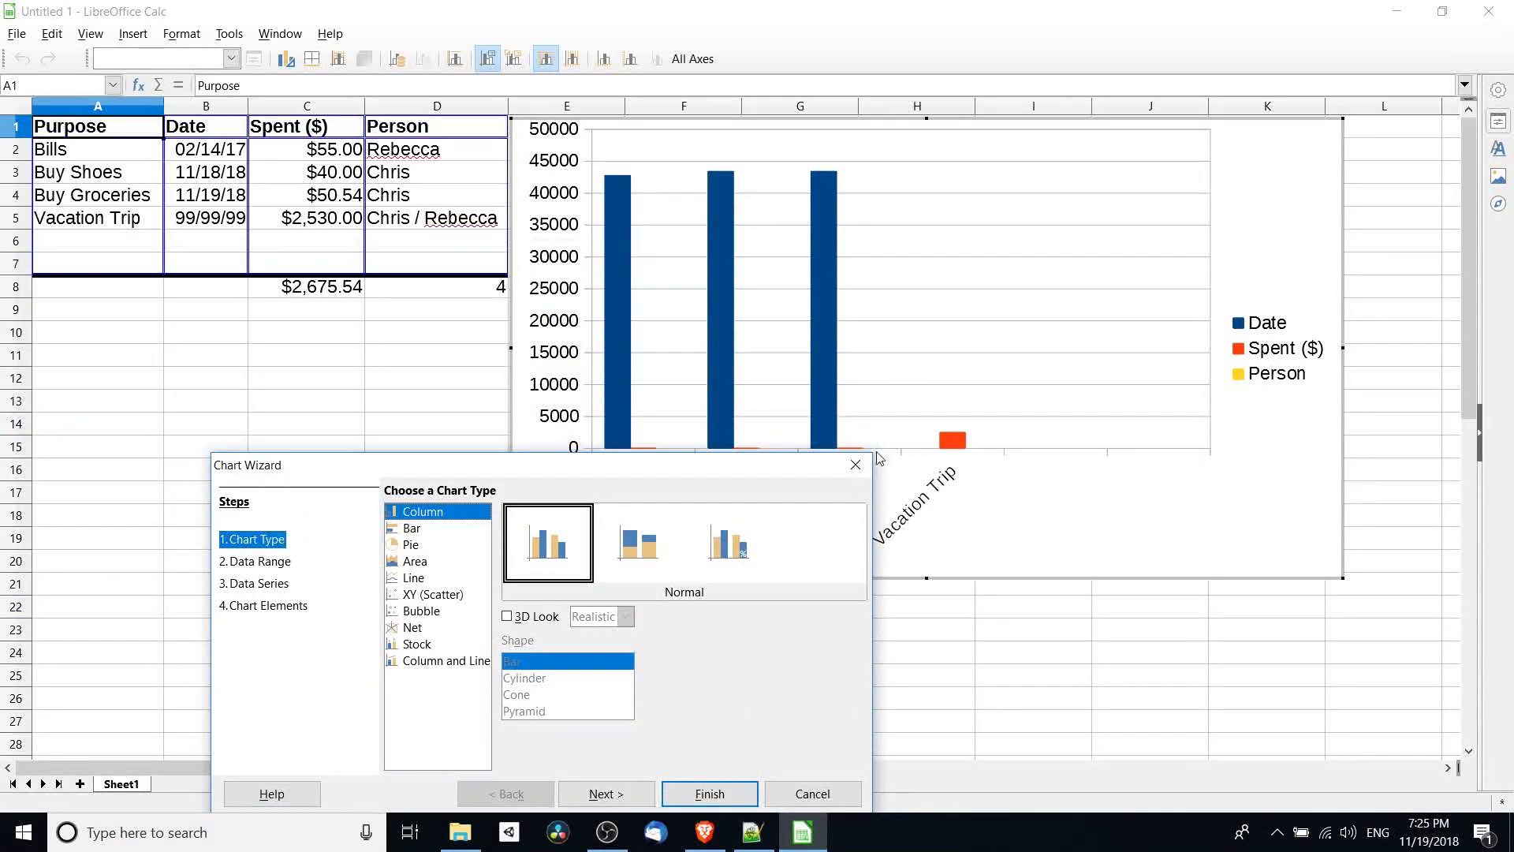
pyautogui.moveTo(734, 472); pyautogui.dragTo(530, 156)
pyautogui.click(329, 219)
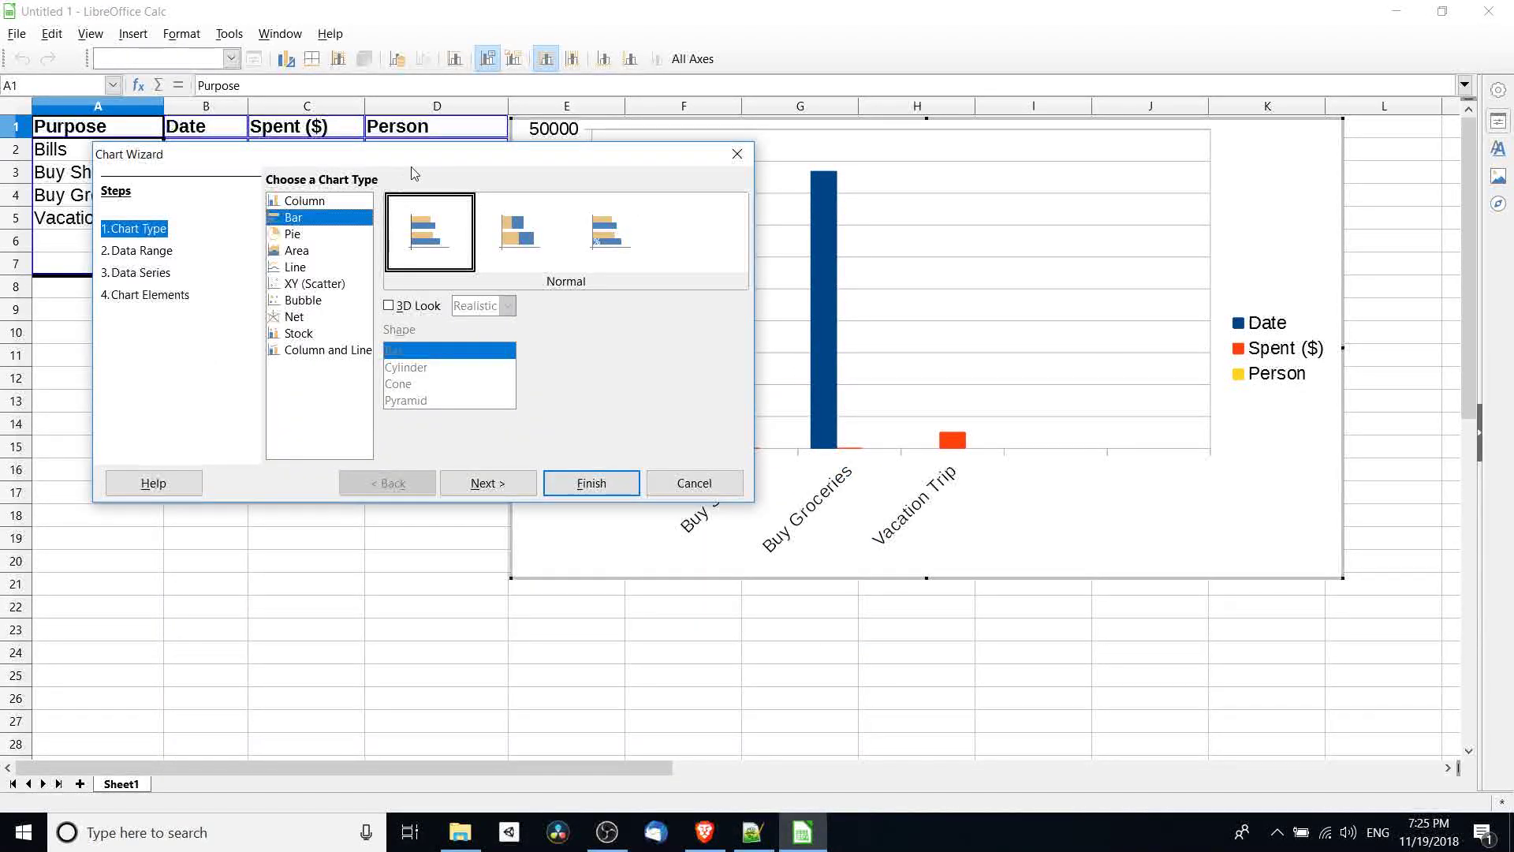
pyautogui.click(292, 234)
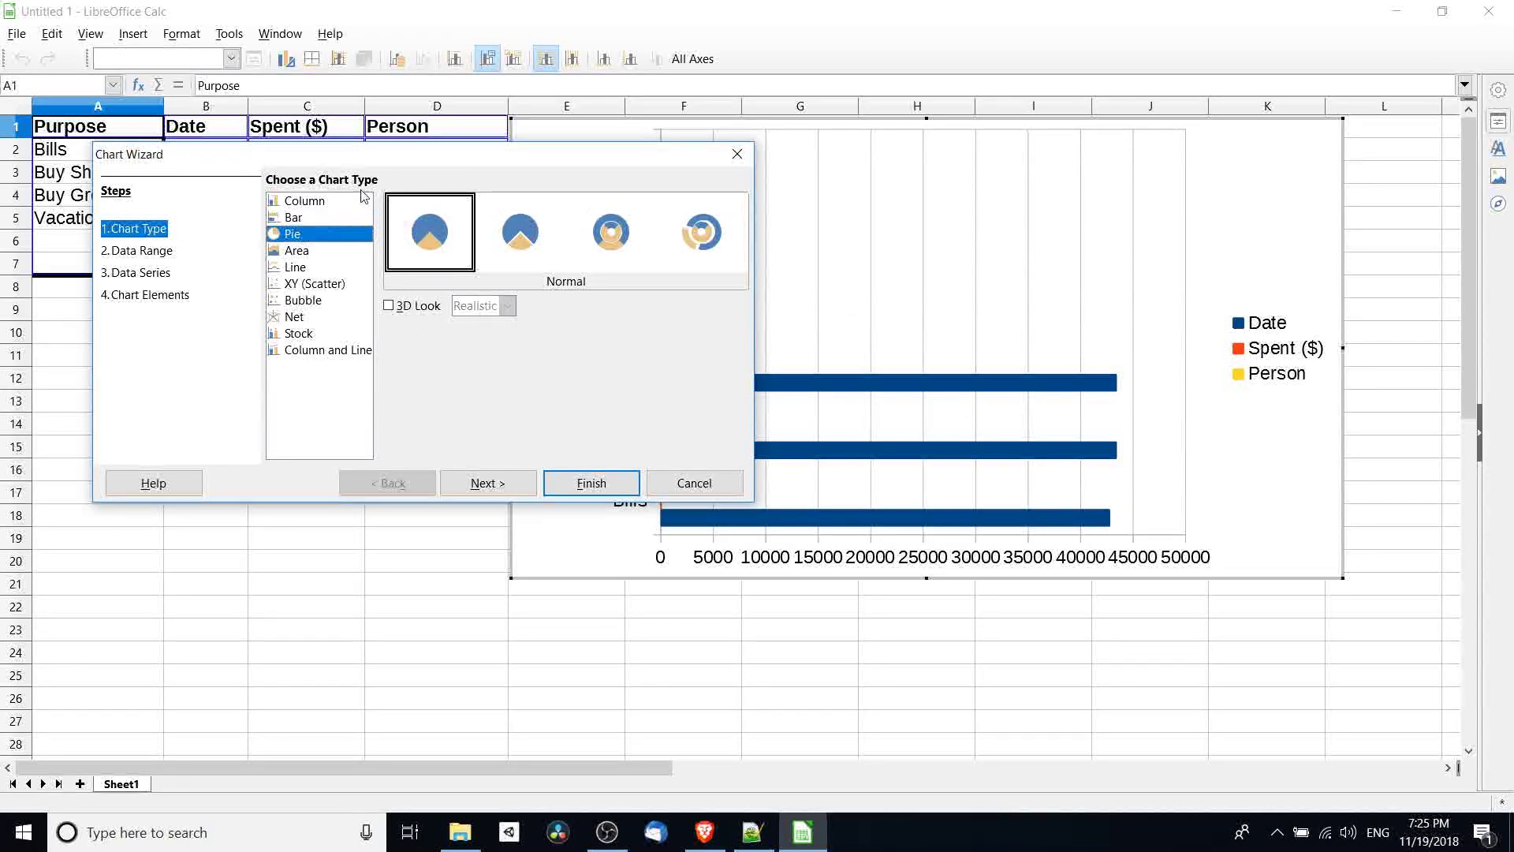
pyautogui.moveTo(424, 168); pyautogui.dragTo(476, 359)
# Set the chart's data range to $Sheet1.$A$1:$D$5, leaving out the empty rows.
pyautogui.click(566, 682)
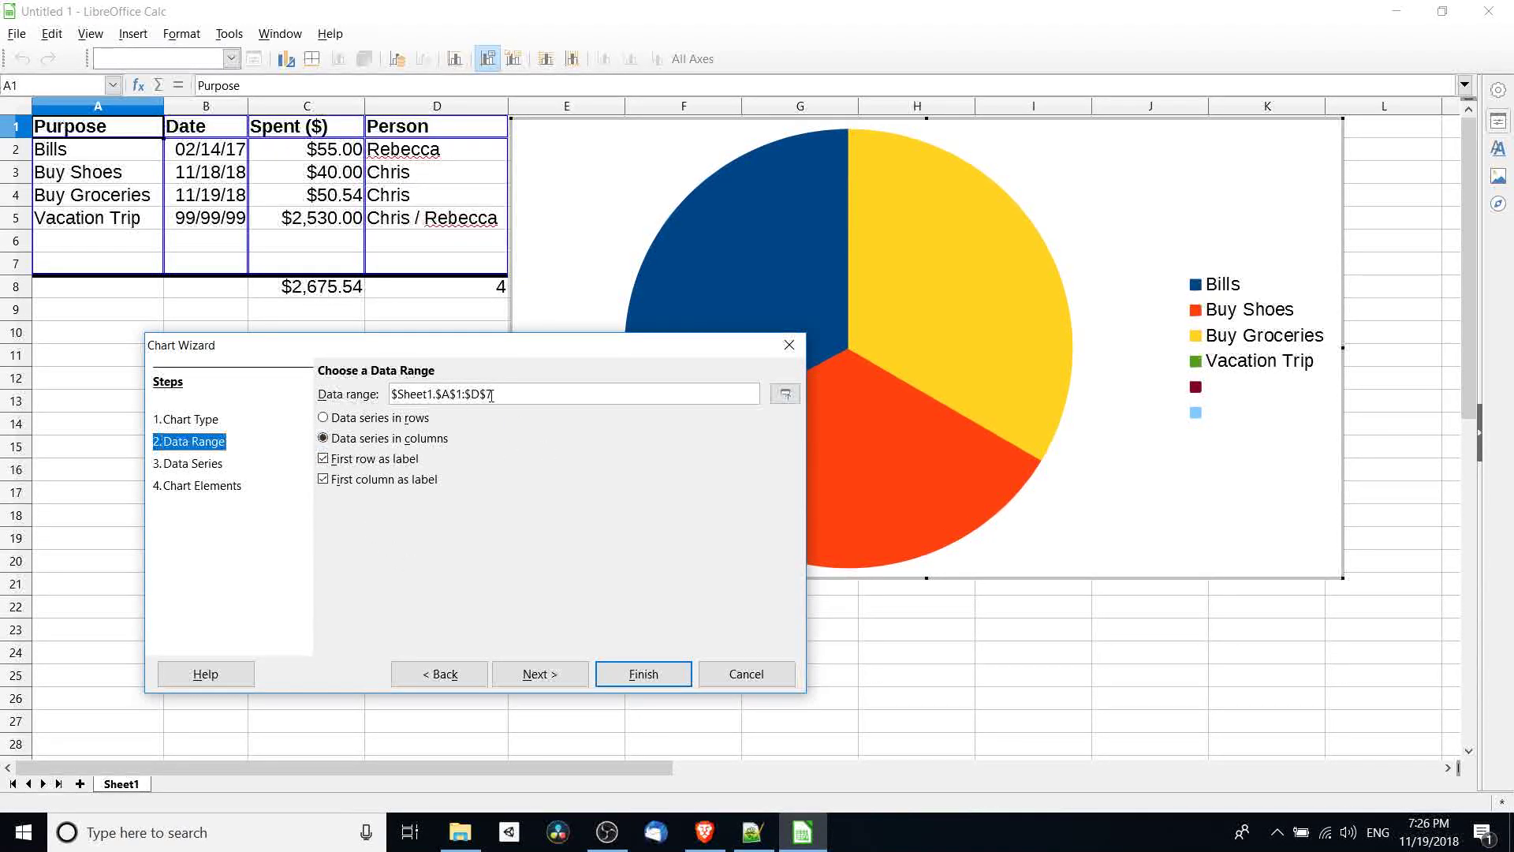
pyautogui.moveTo(674, 353); pyautogui.dragTo(590, 371)
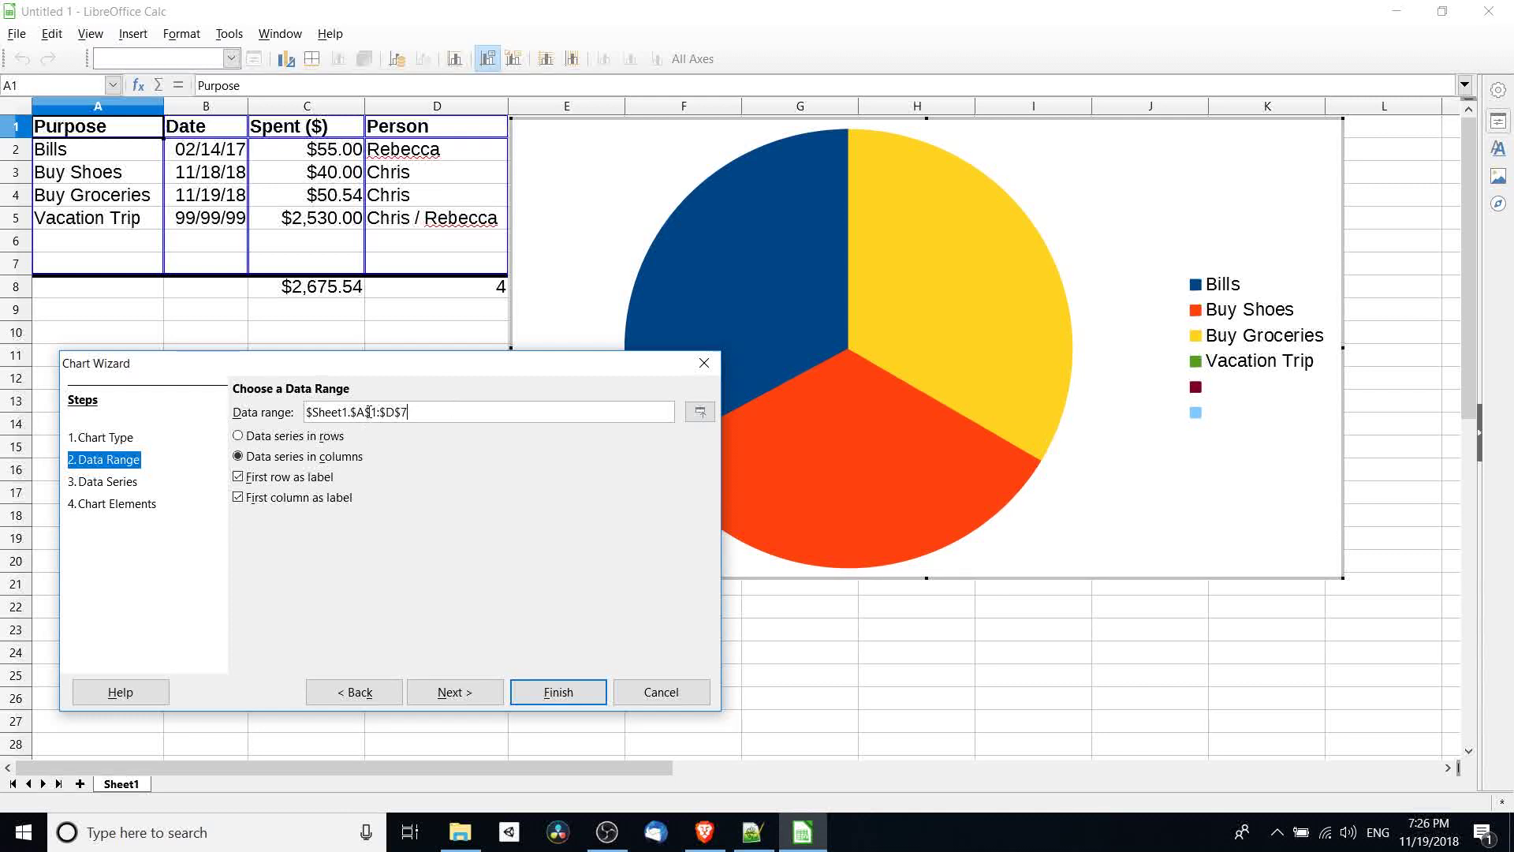
pyautogui.click(431, 415)
pyautogui.press('BackSpace')
pyautogui.write('5')
pyautogui.click(456, 692)
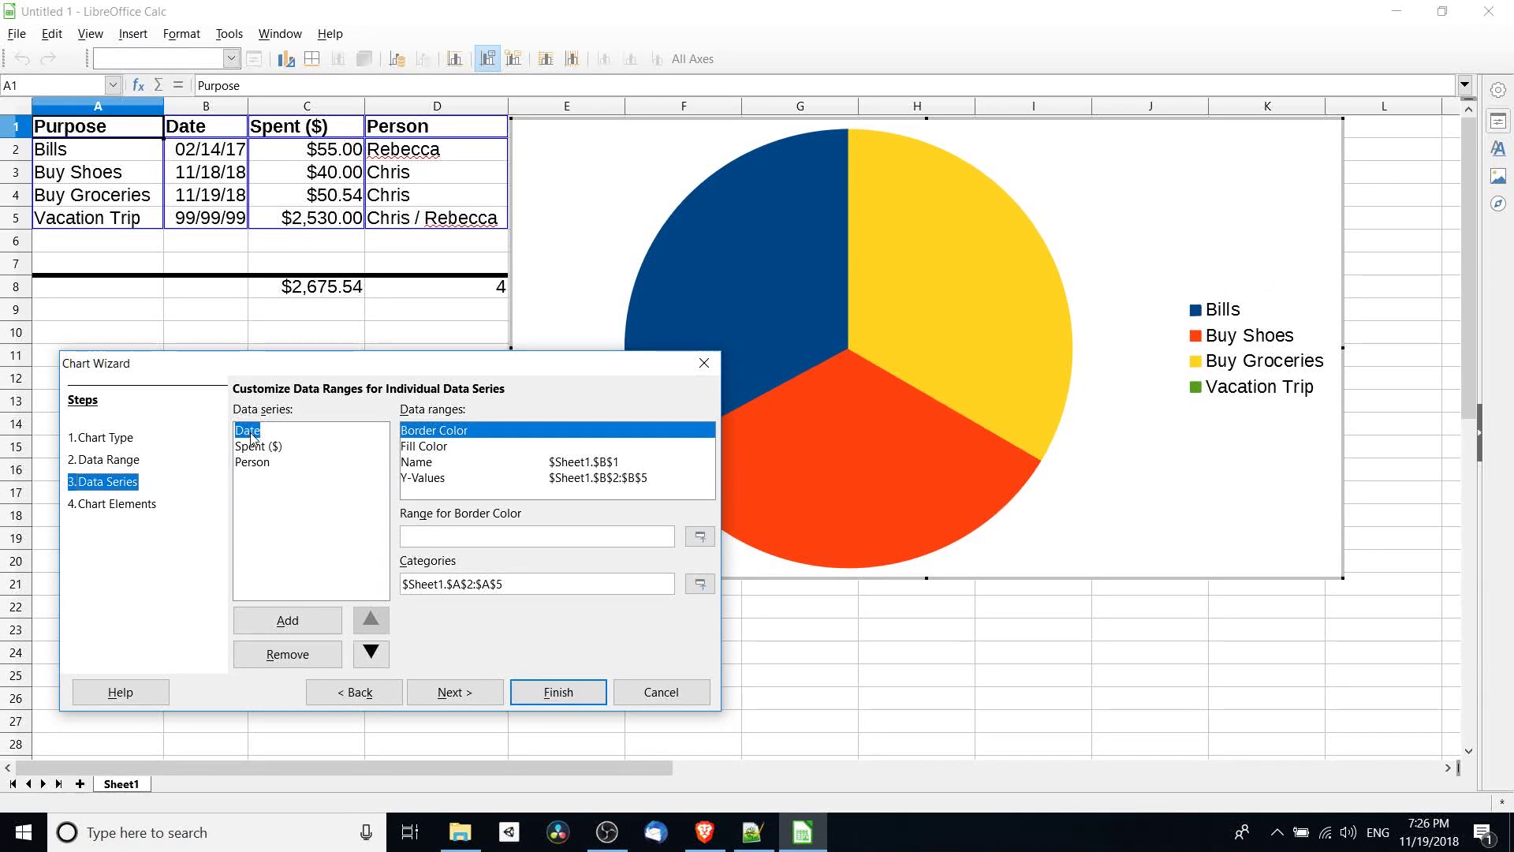
# Remove the Date and Person data series so the pie chart plots only Spent ($).
pyautogui.click(278, 655)
pyautogui.click(254, 448)
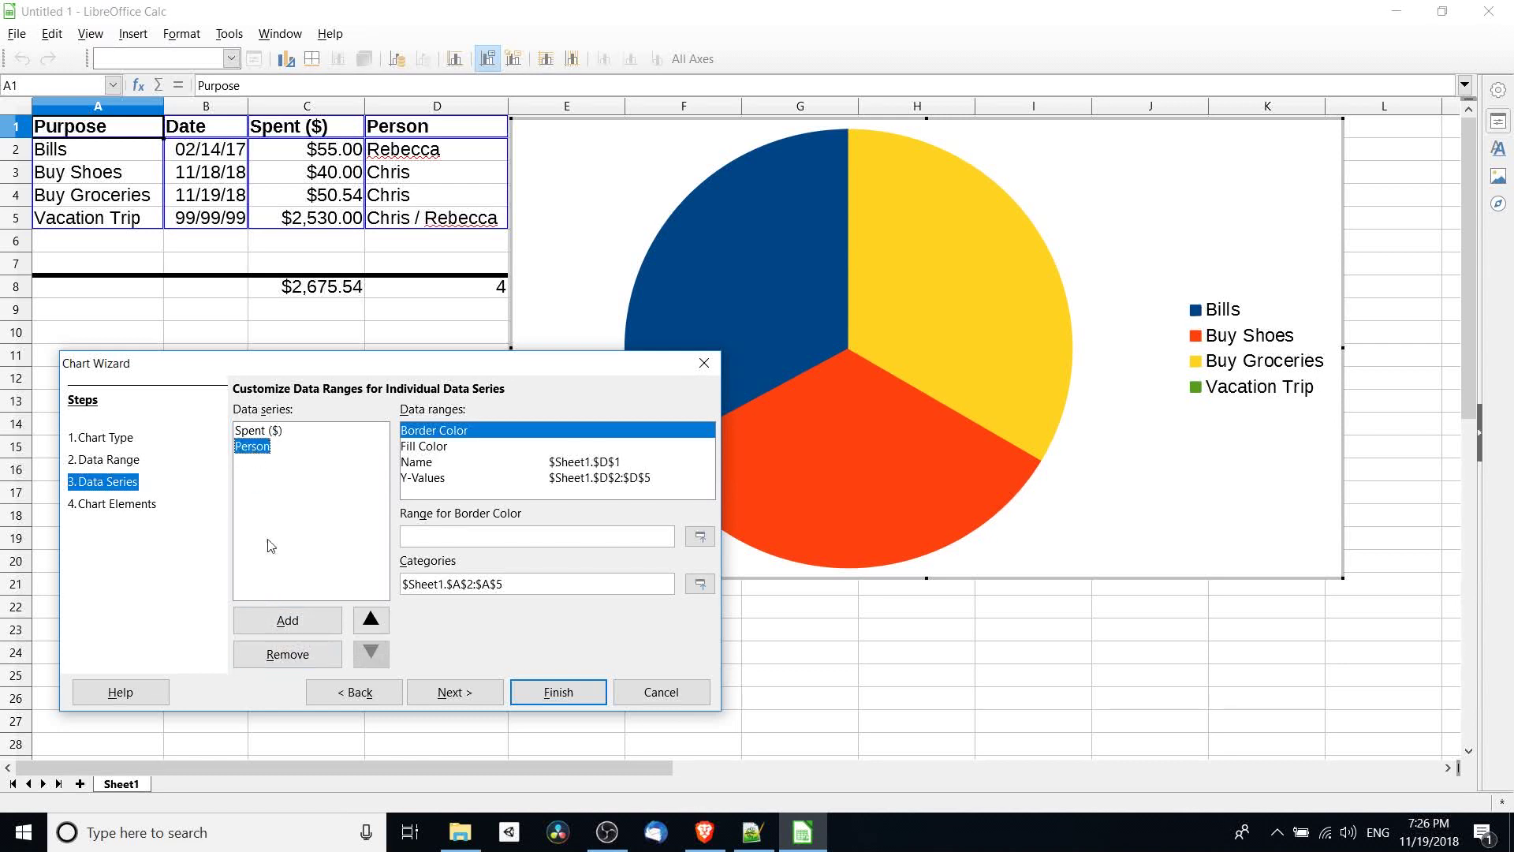
pyautogui.click(272, 654)
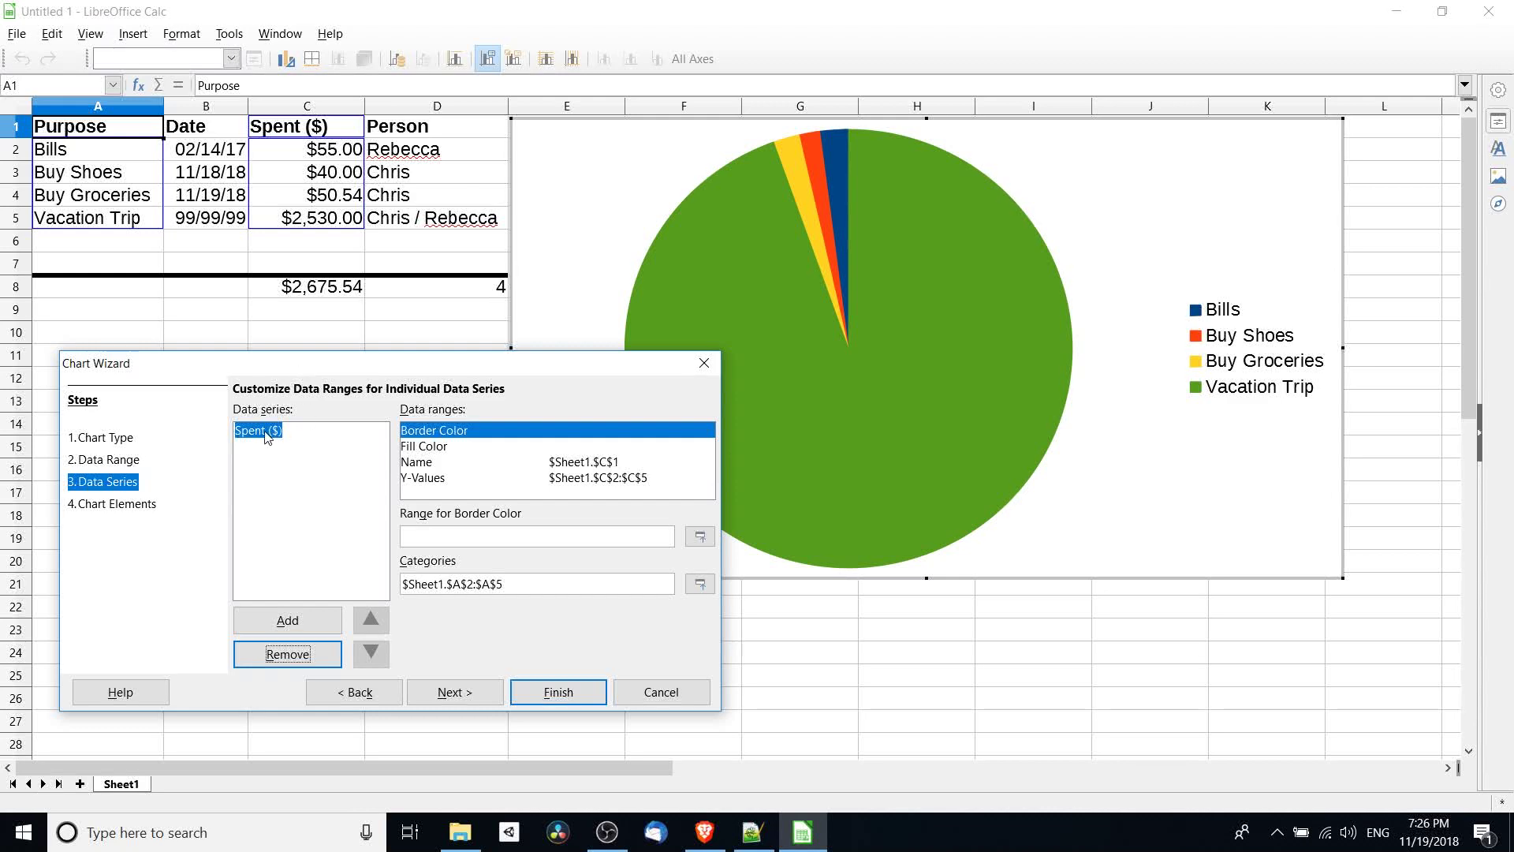
pyautogui.moveTo(341, 370); pyautogui.dragTo(241, 385)
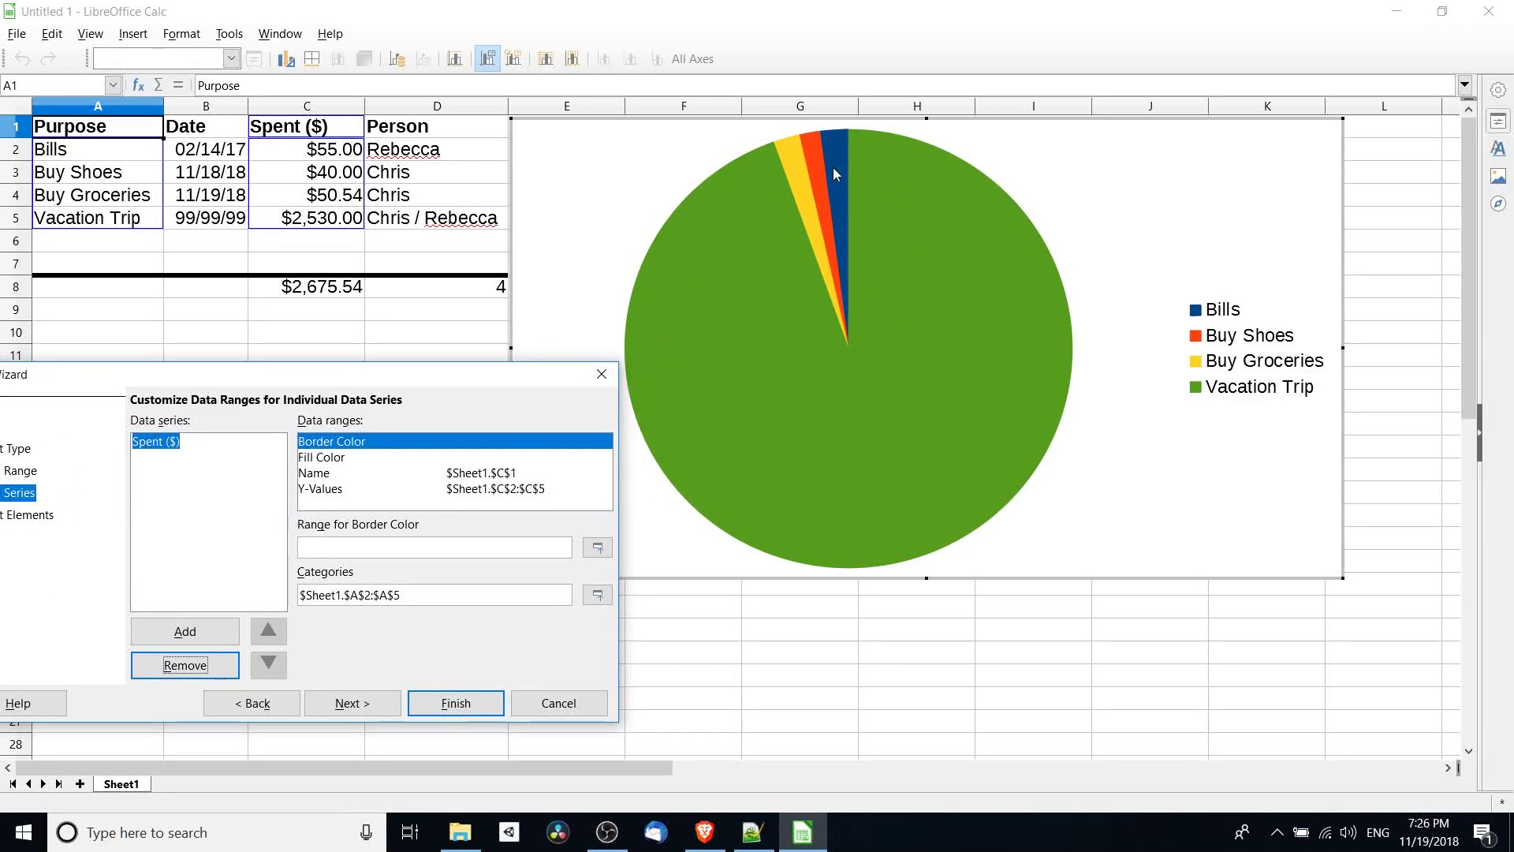
pyautogui.moveTo(339, 385); pyautogui.dragTo(513, 539)
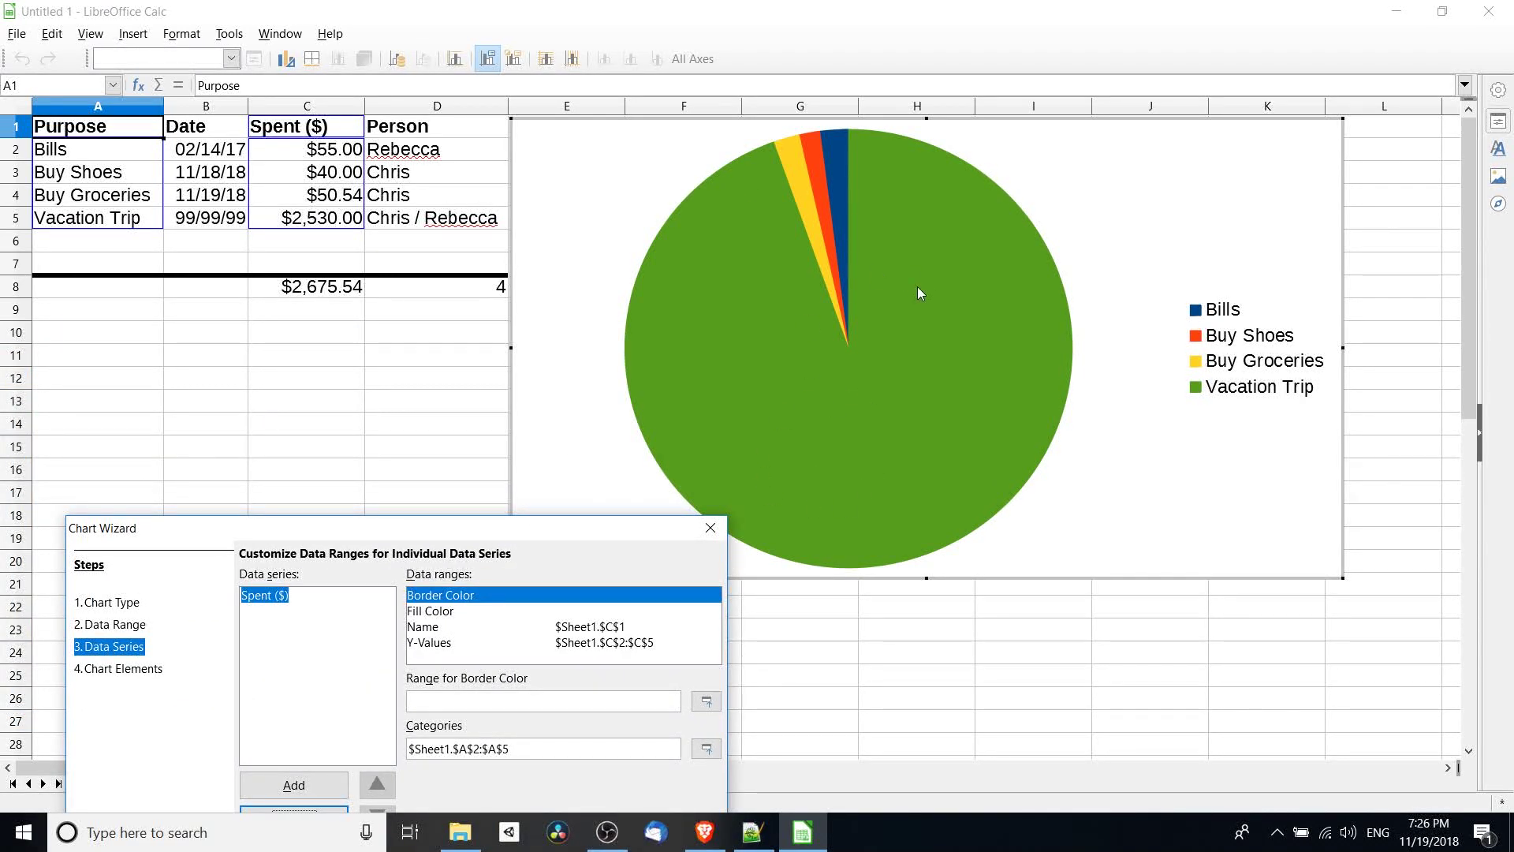
pyautogui.moveTo(609, 536); pyautogui.dragTo(508, 534)
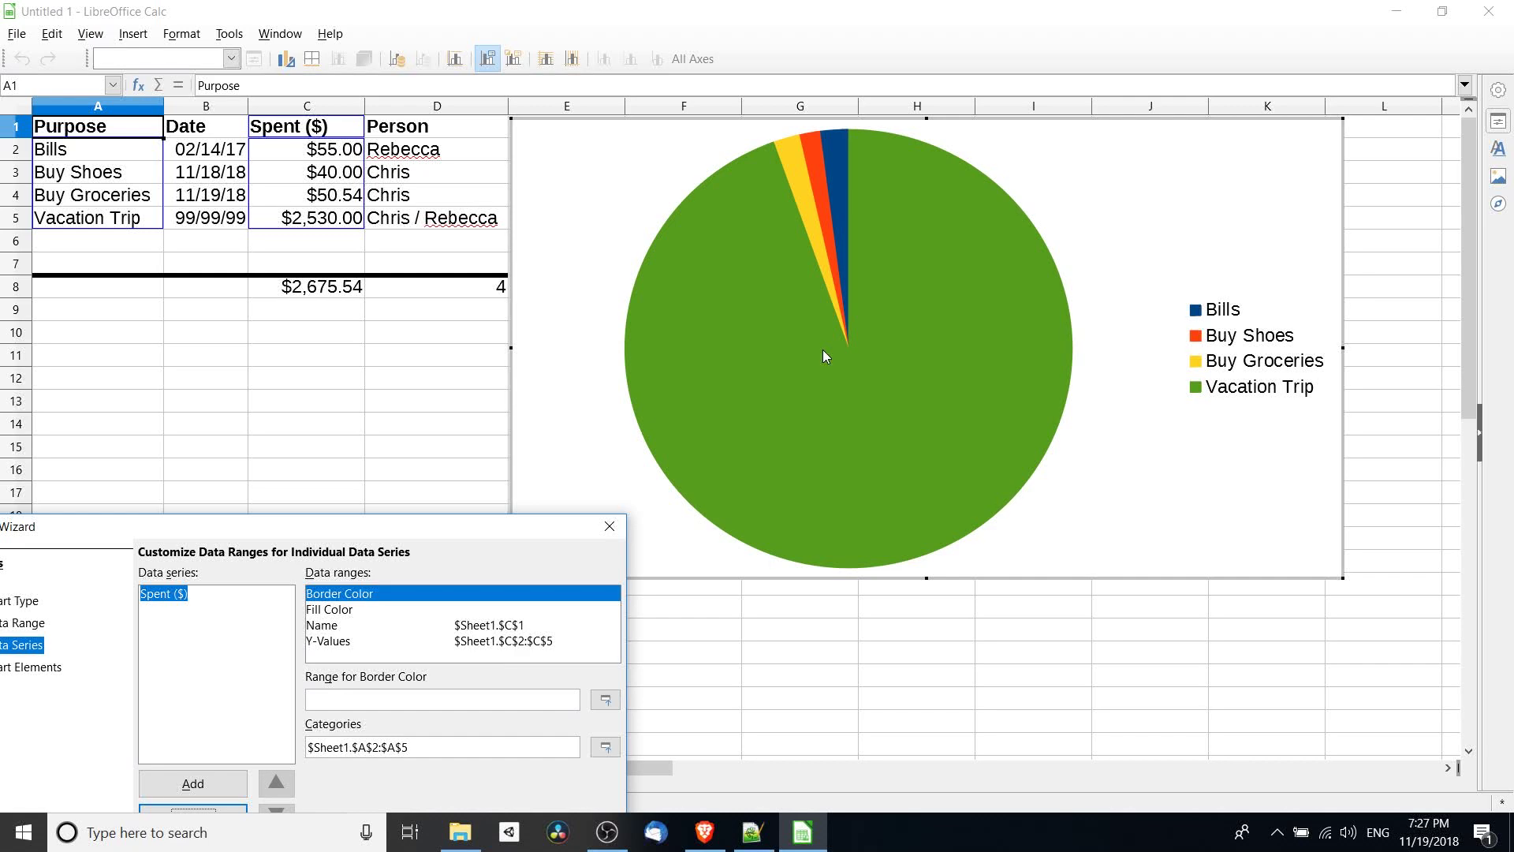
pyautogui.moveTo(449, 529); pyautogui.dragTo(569, 317)
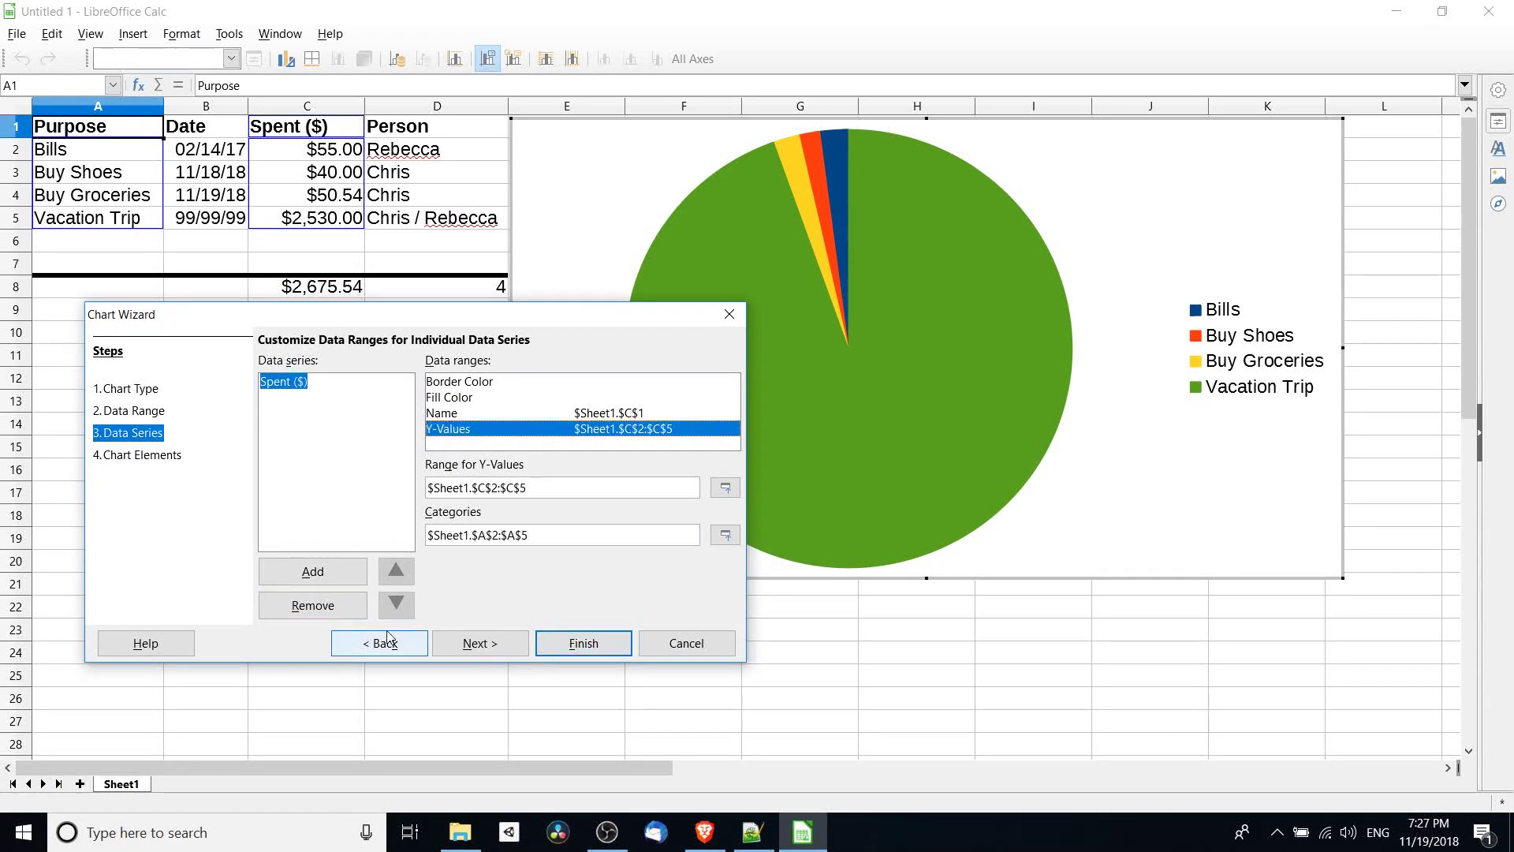
# Title the chart "Percent of Money Spent" with the subtitle "Between 2017 and 2099", and finish creating it.
pyautogui.click(496, 644)
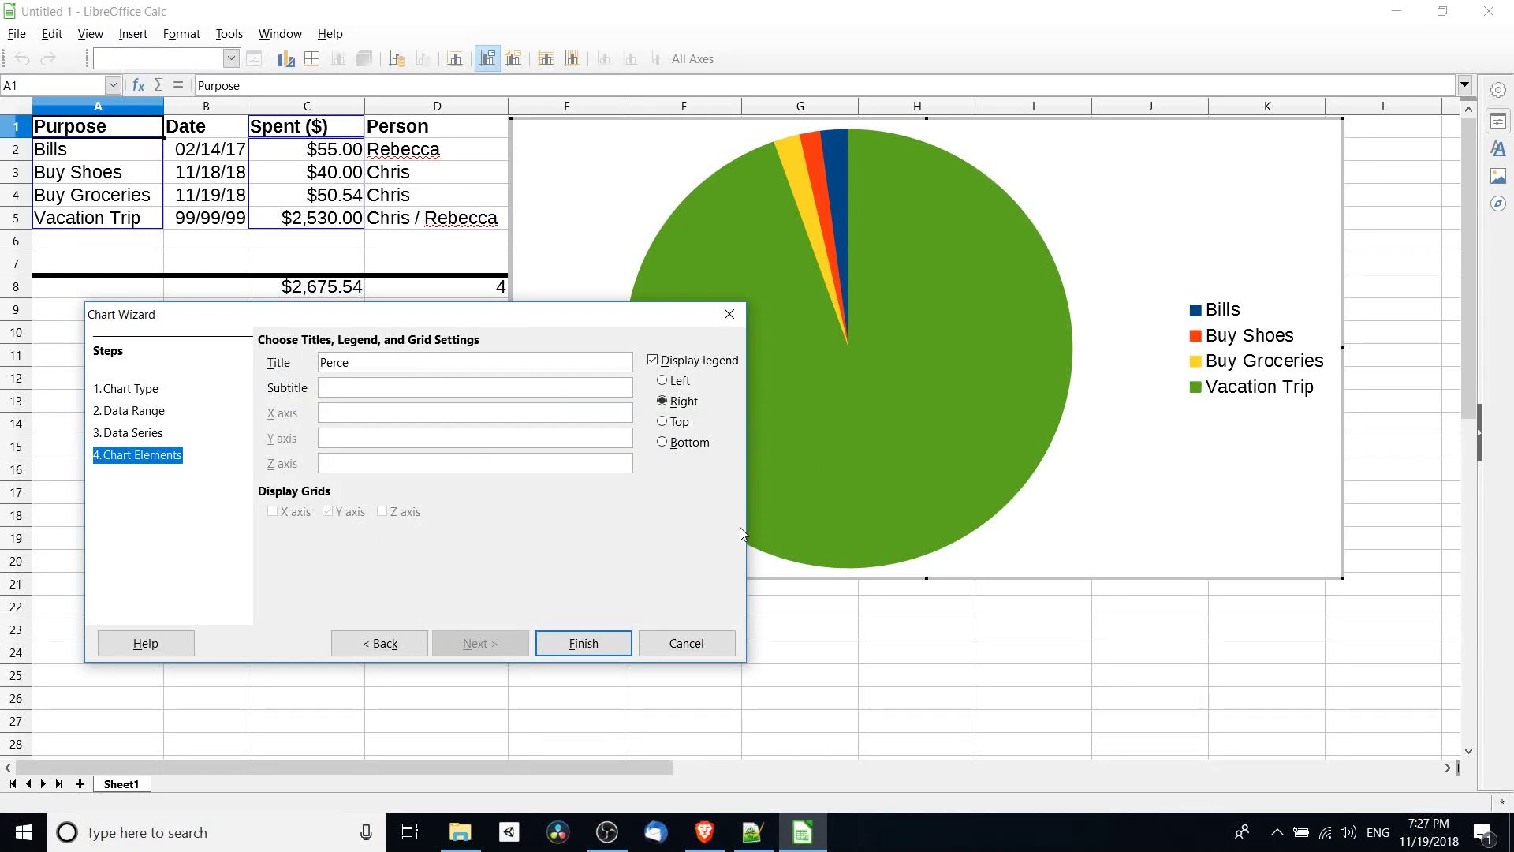
pyautogui.write('Percent of Money Spent')
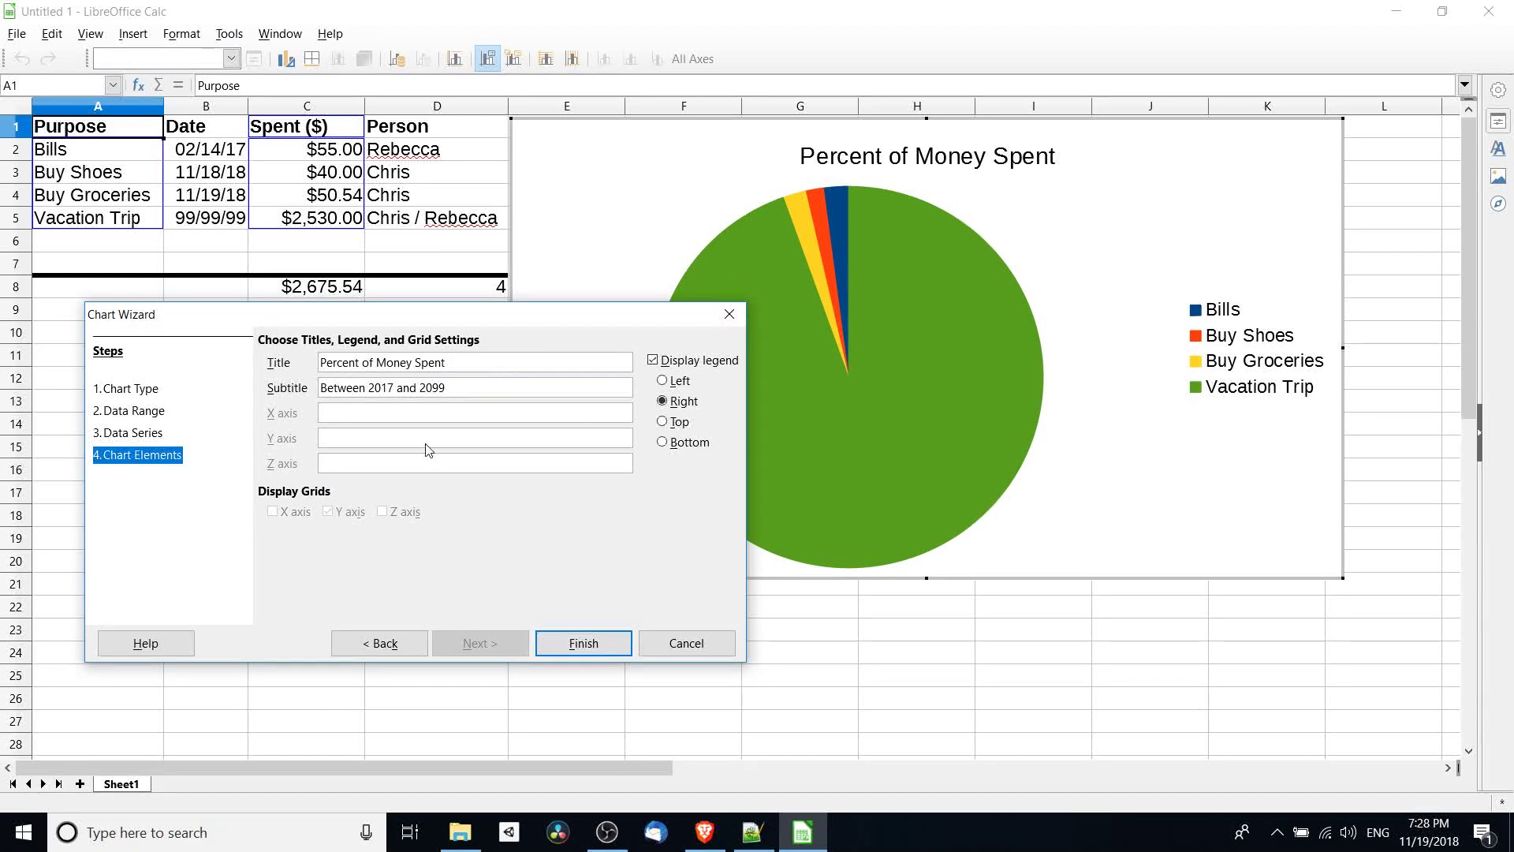
pyautogui.click(584, 642)
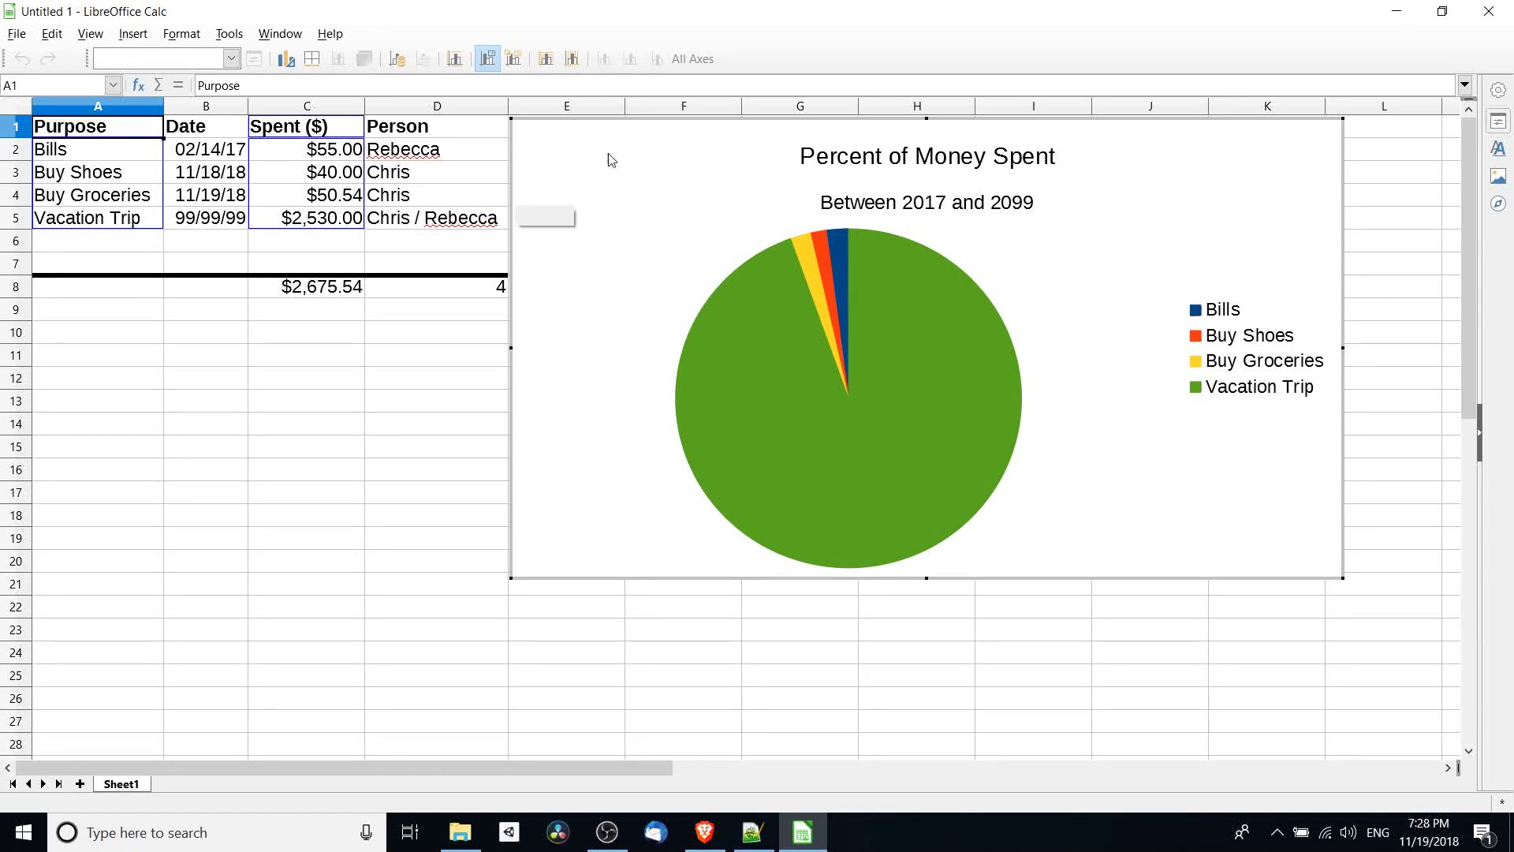
# Insert data labels for the Spent ($) series on the pie chart.
pyautogui.click(858, 359)
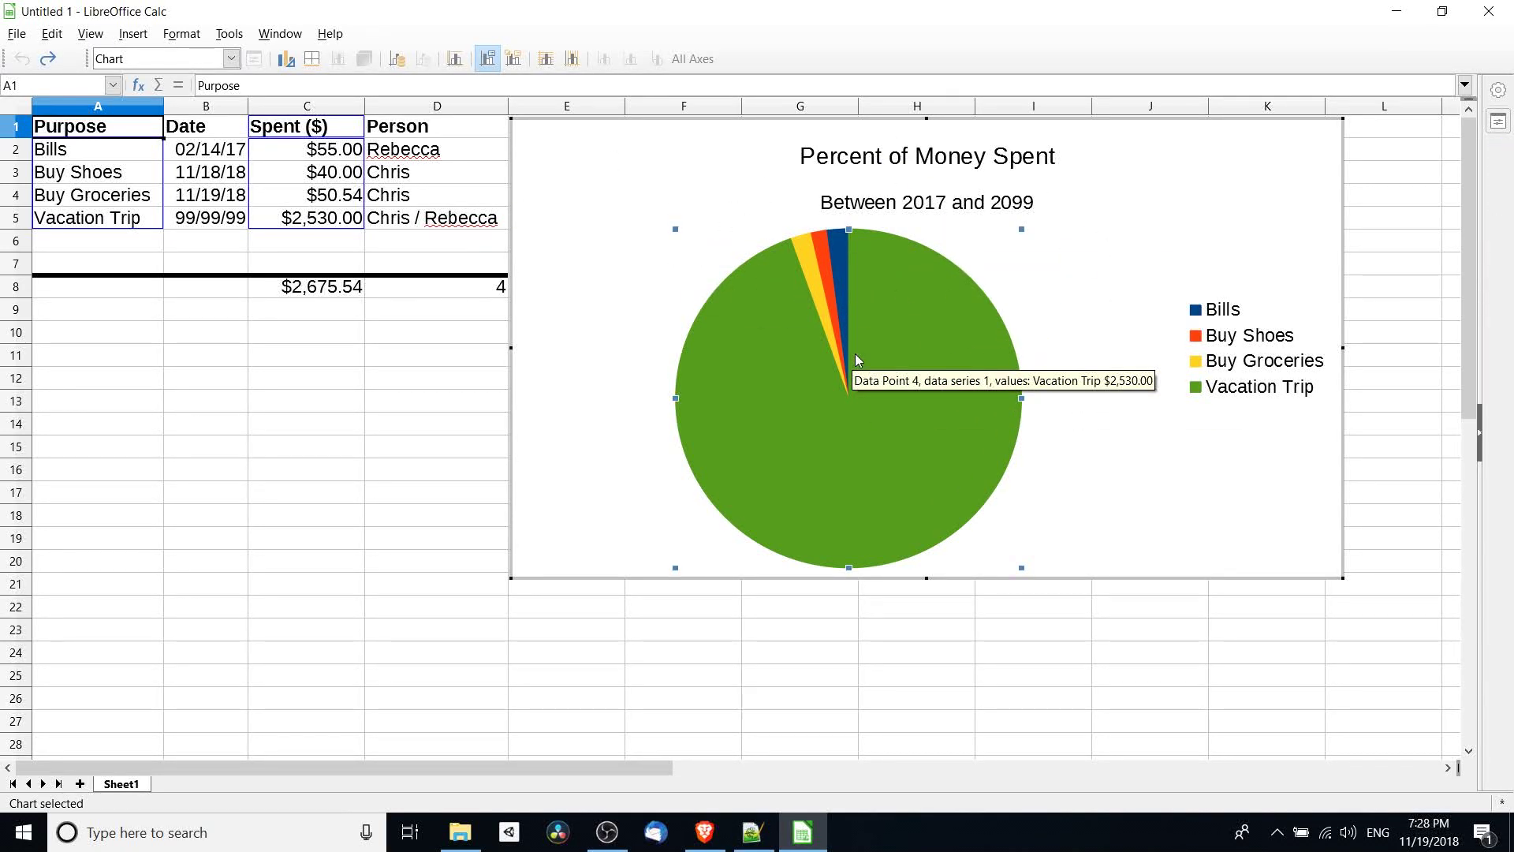
pyautogui.moveTo(822, 286)
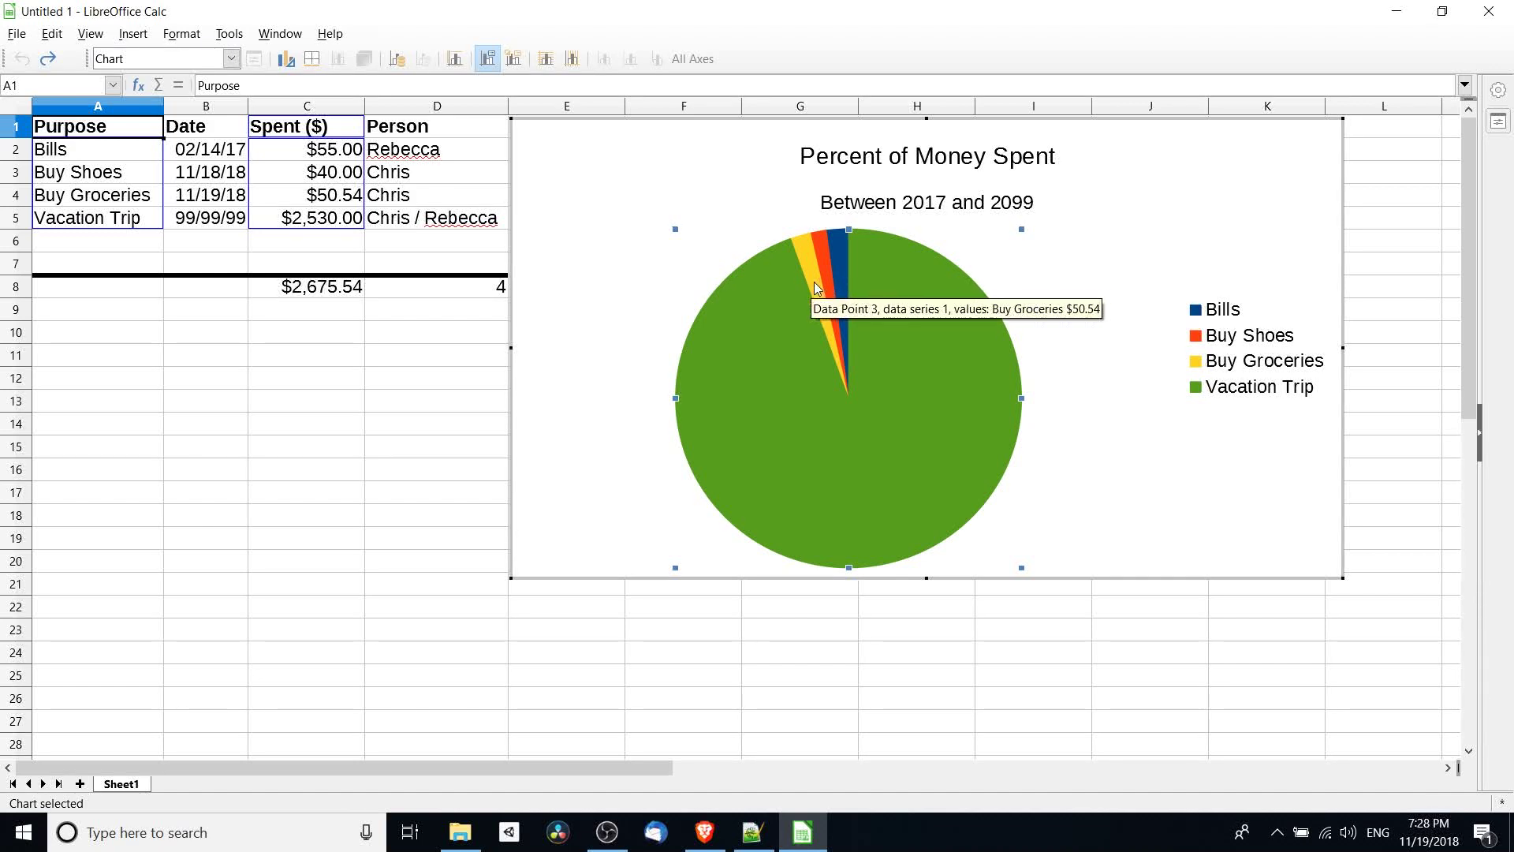
pyautogui.moveTo(877, 302)
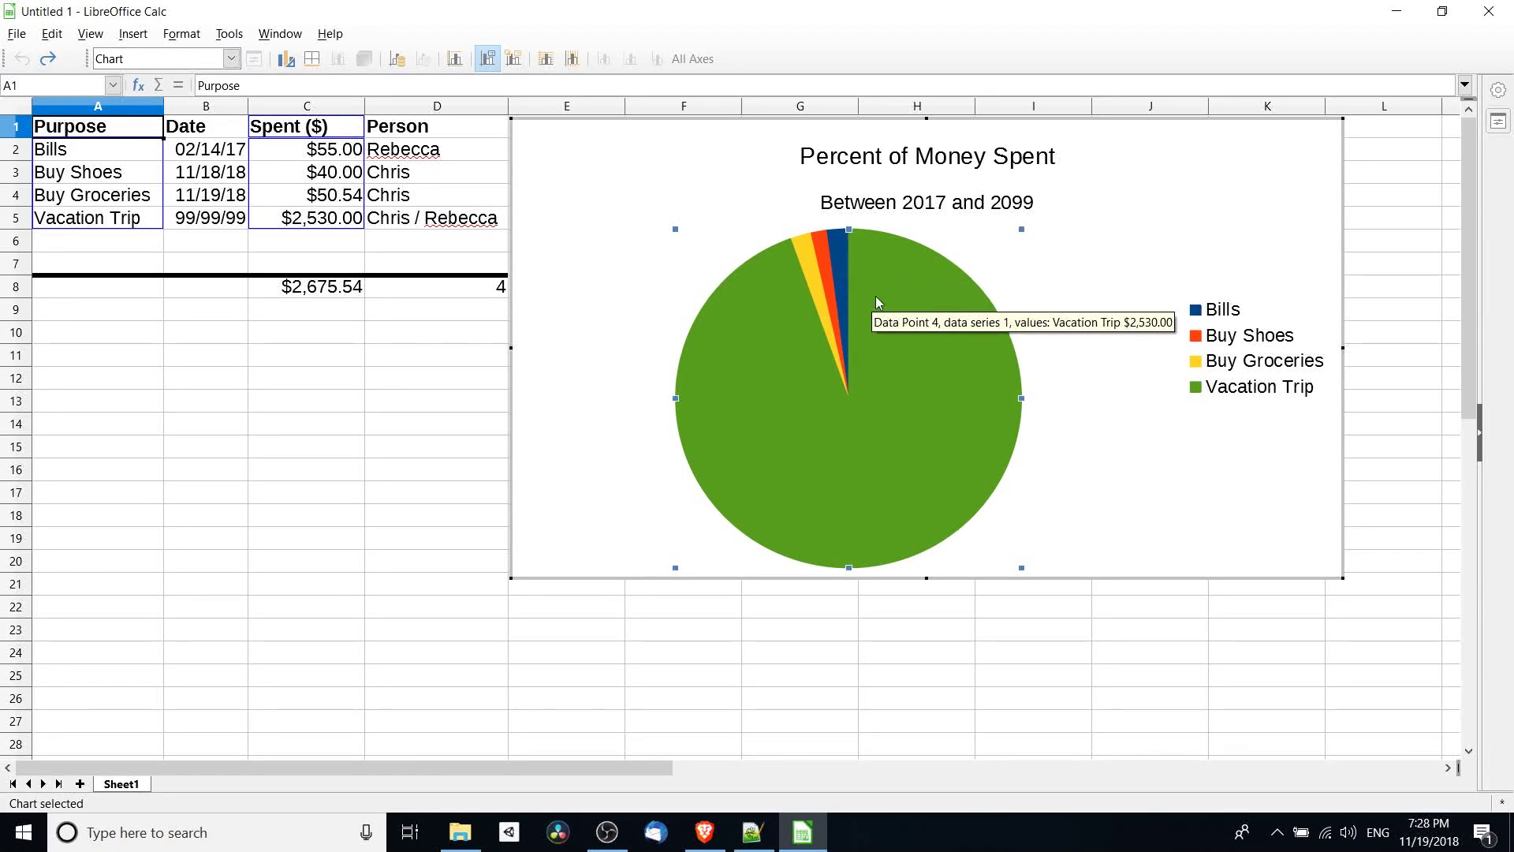
pyautogui.rightClick(911, 330)
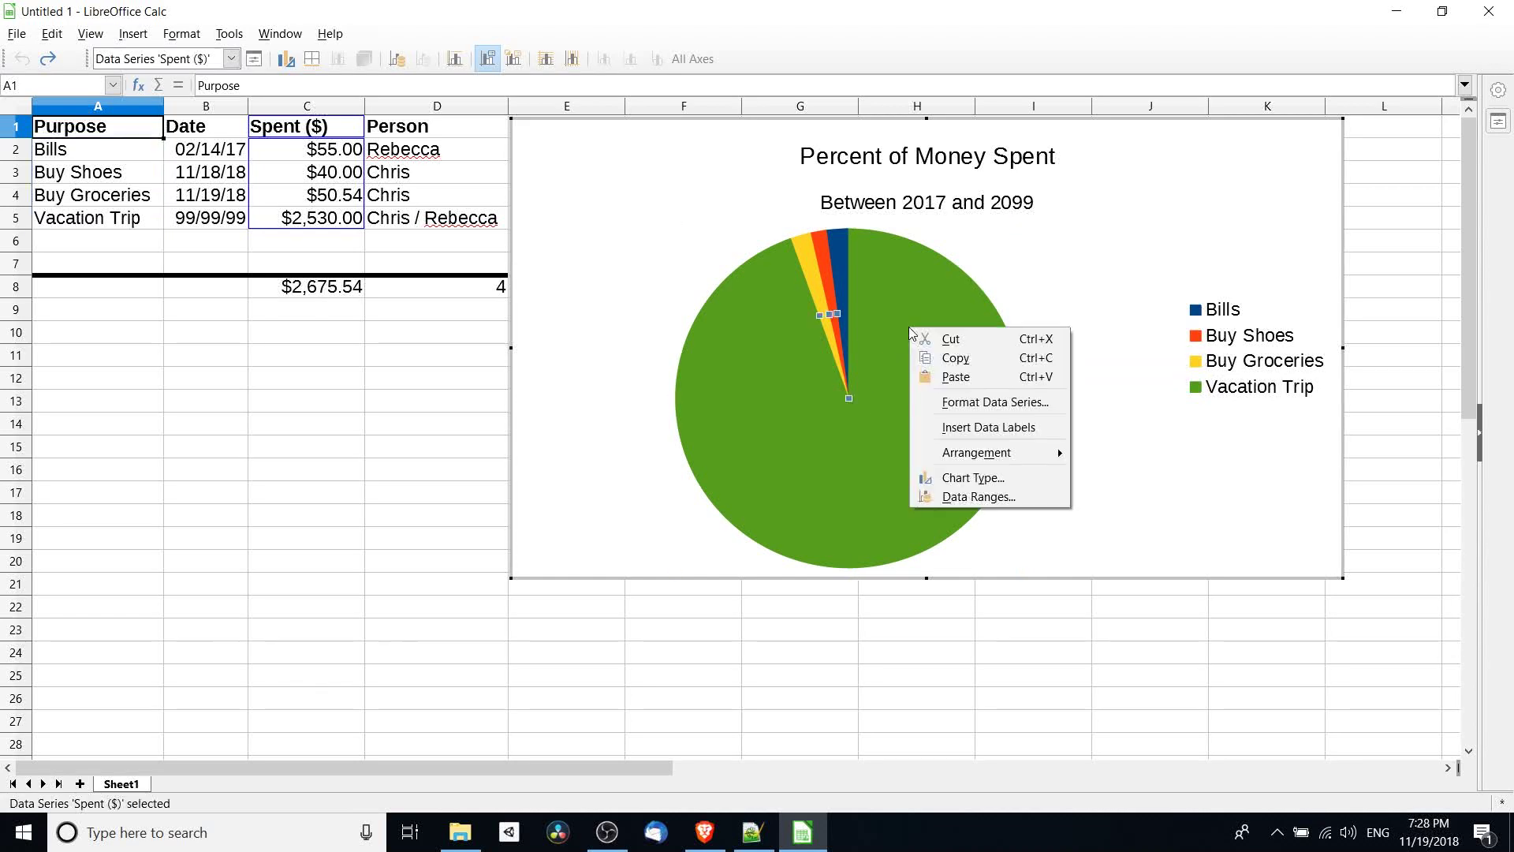
pyautogui.click(951, 438)
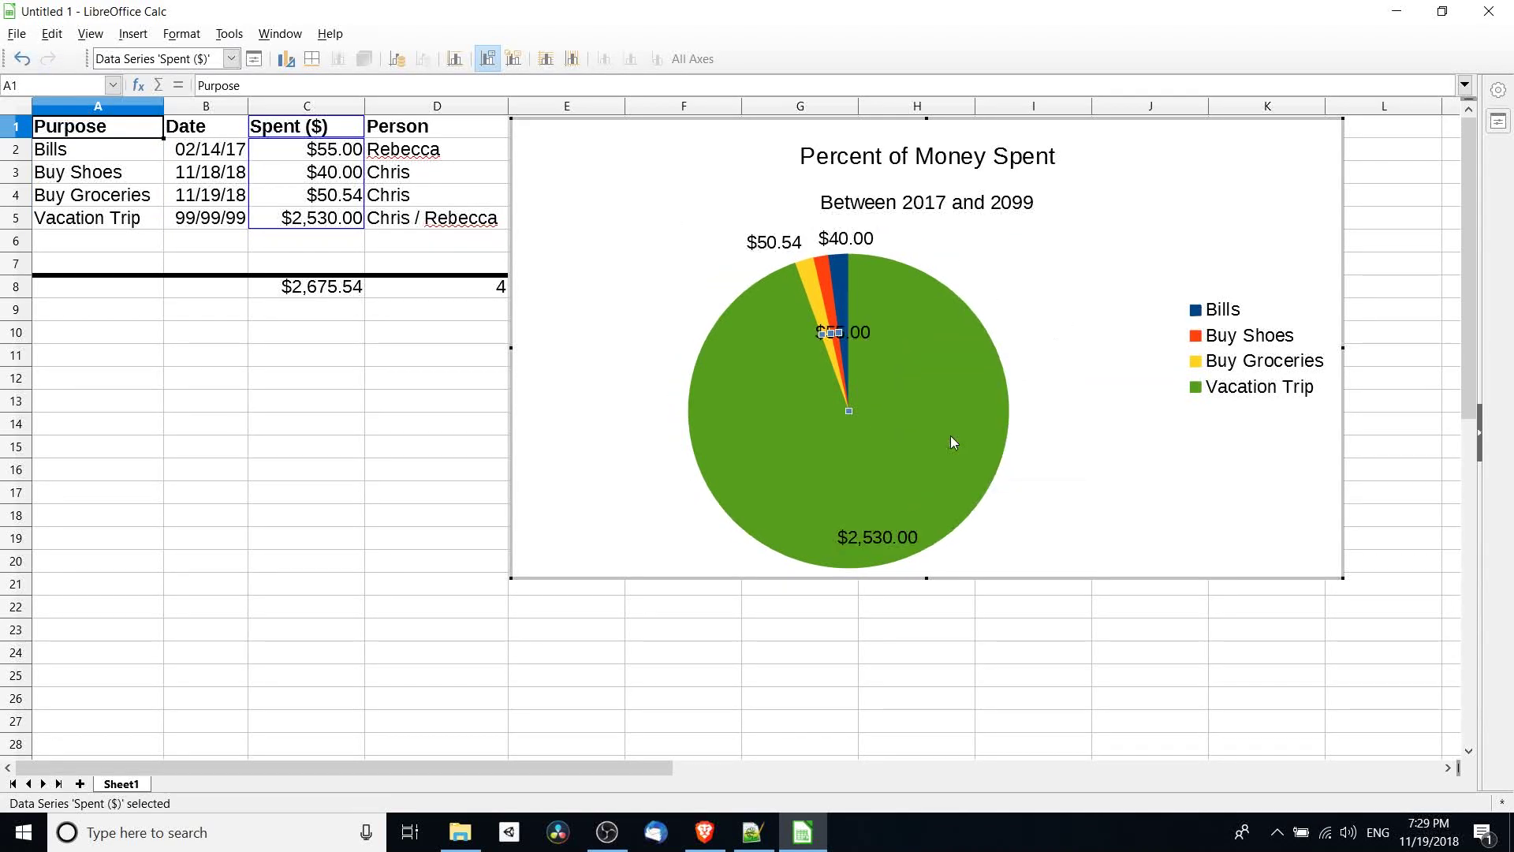
pyautogui.click(907, 385)
pyautogui.click(648, 321)
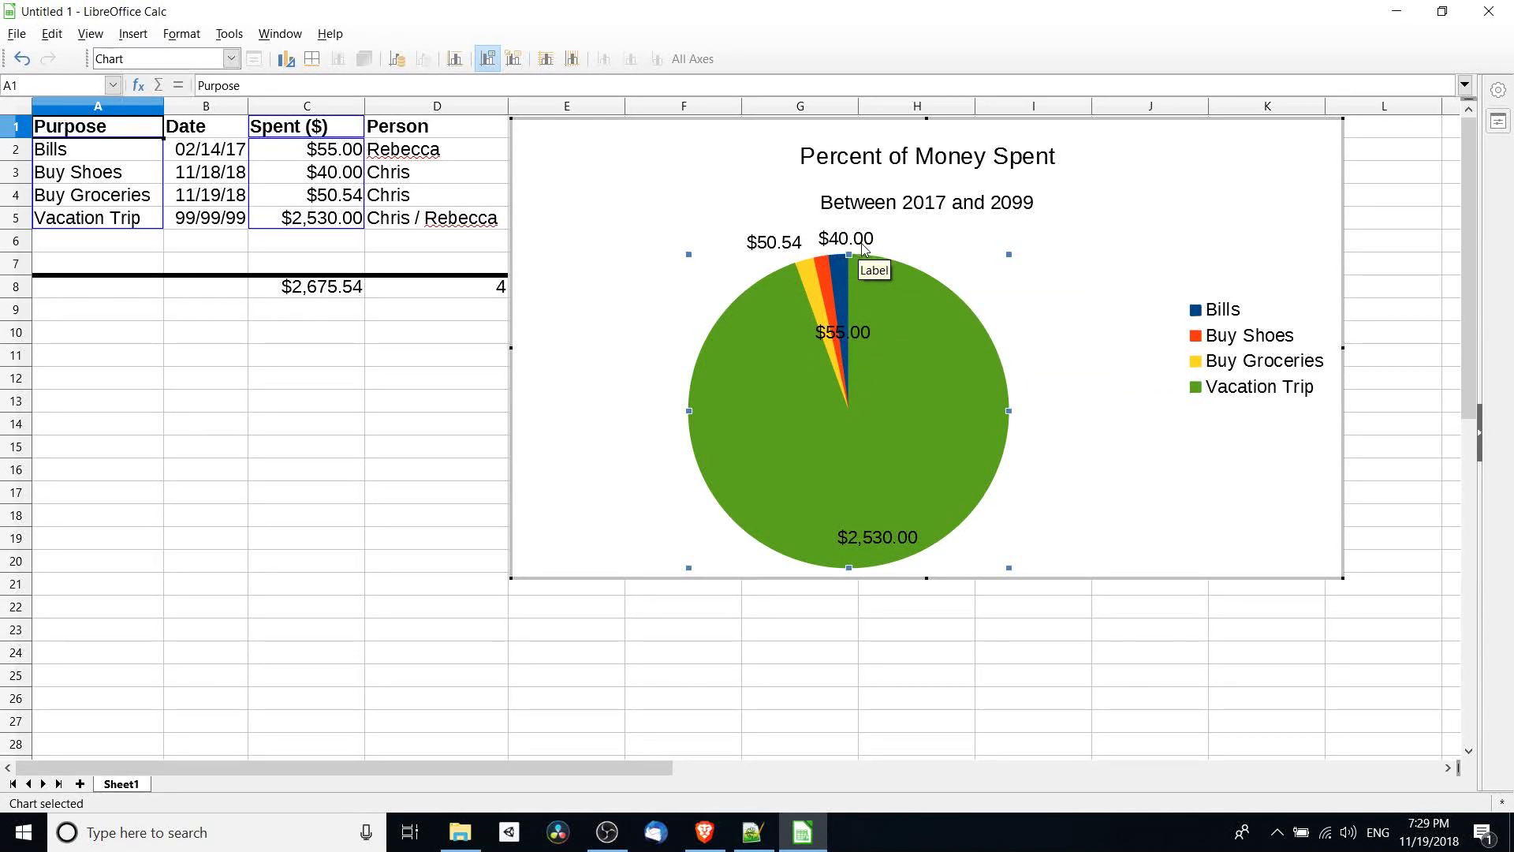
# Show the pie chart's data labels as percentages in addition to their dollar values.
pyautogui.click(784, 253)
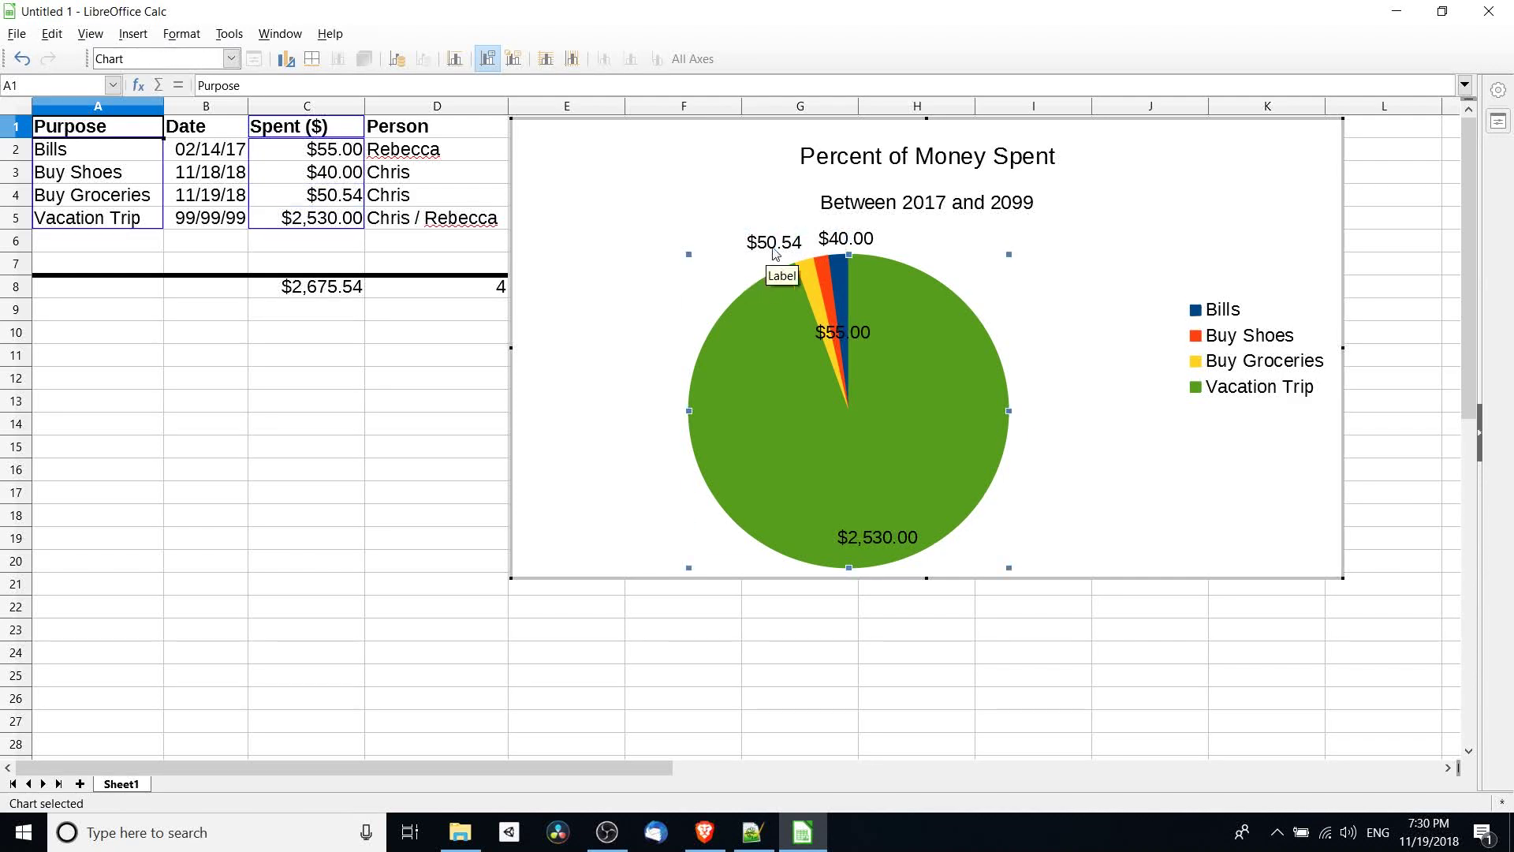
pyautogui.rightClick(778, 258)
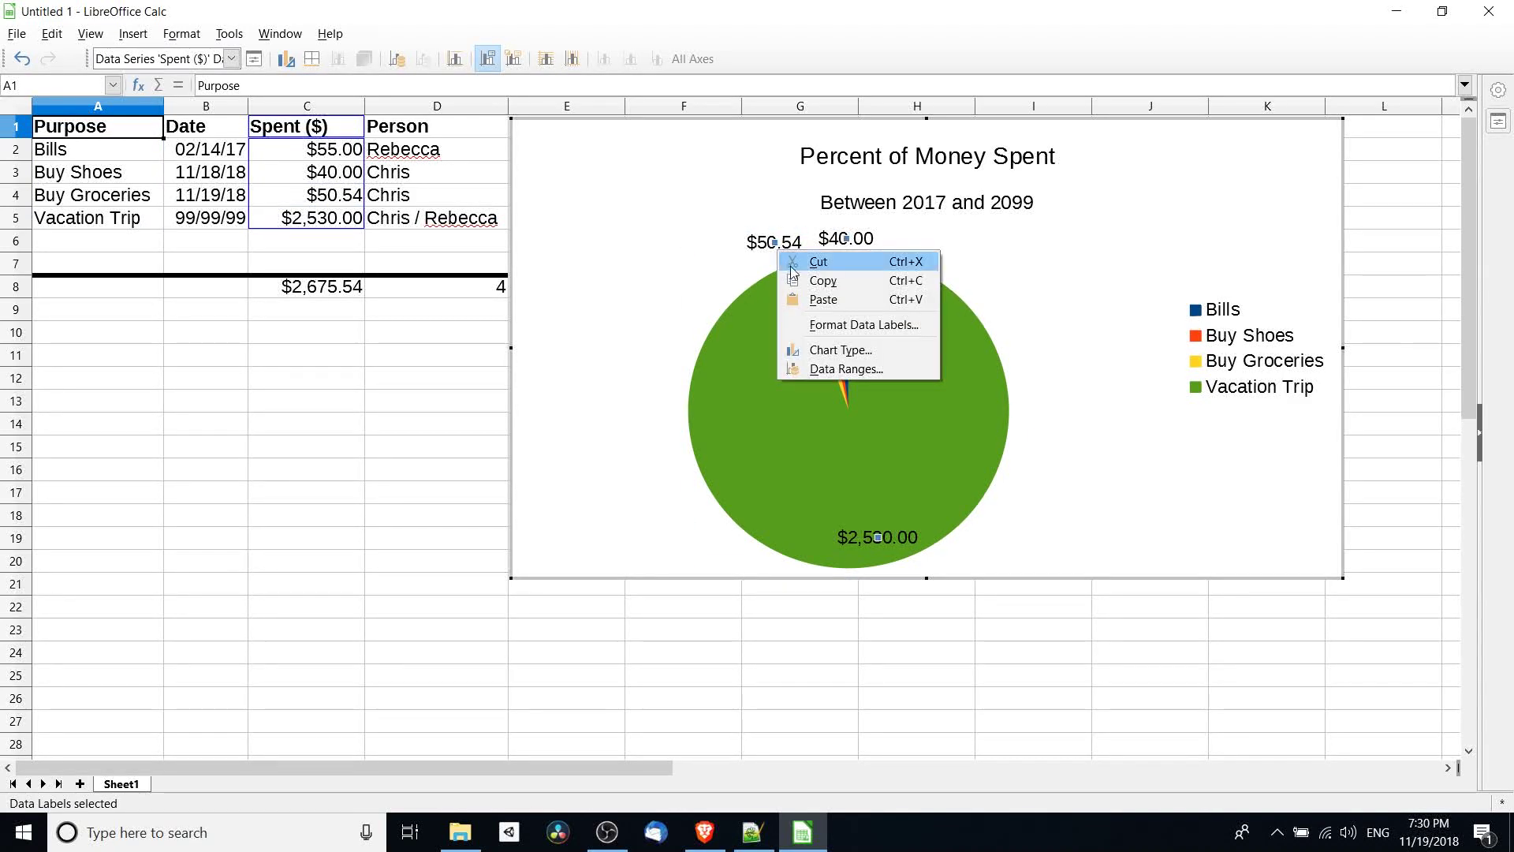
pyautogui.click(838, 330)
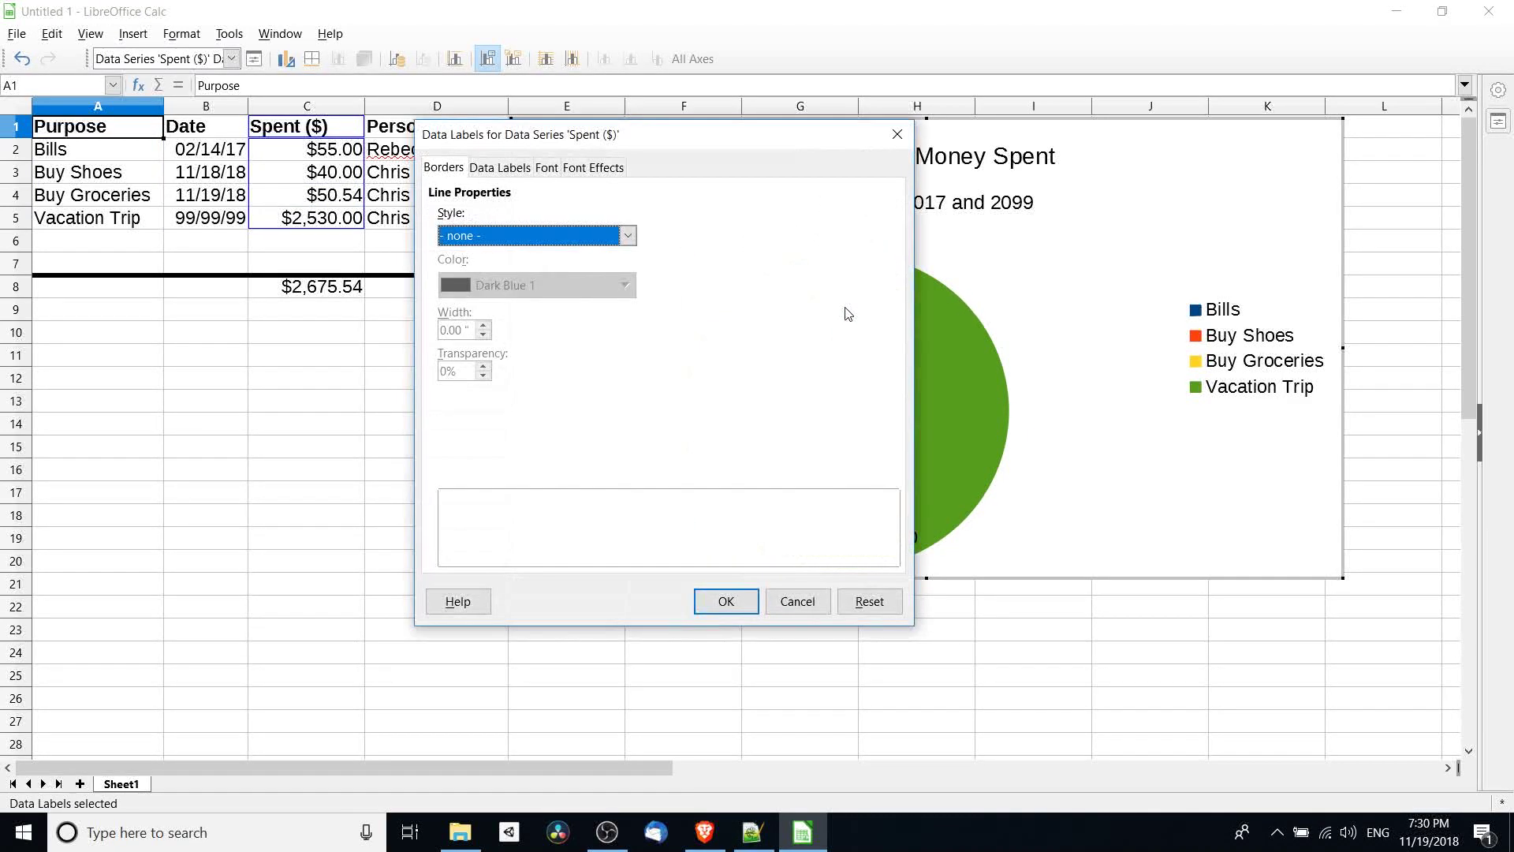
pyautogui.click(500, 168)
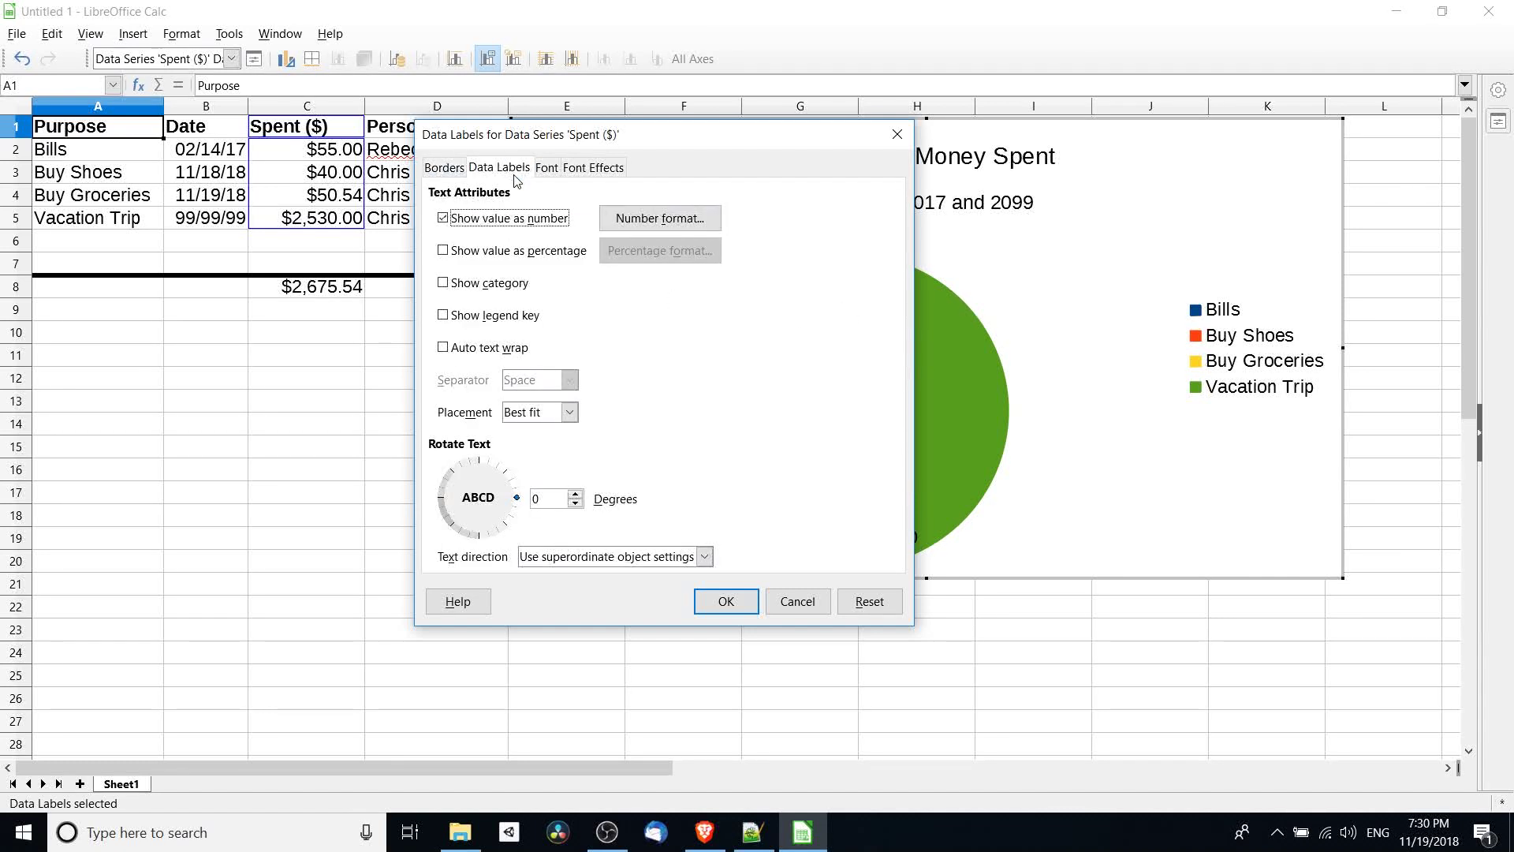
pyautogui.moveTo(637, 140); pyautogui.dragTo(327, 239)
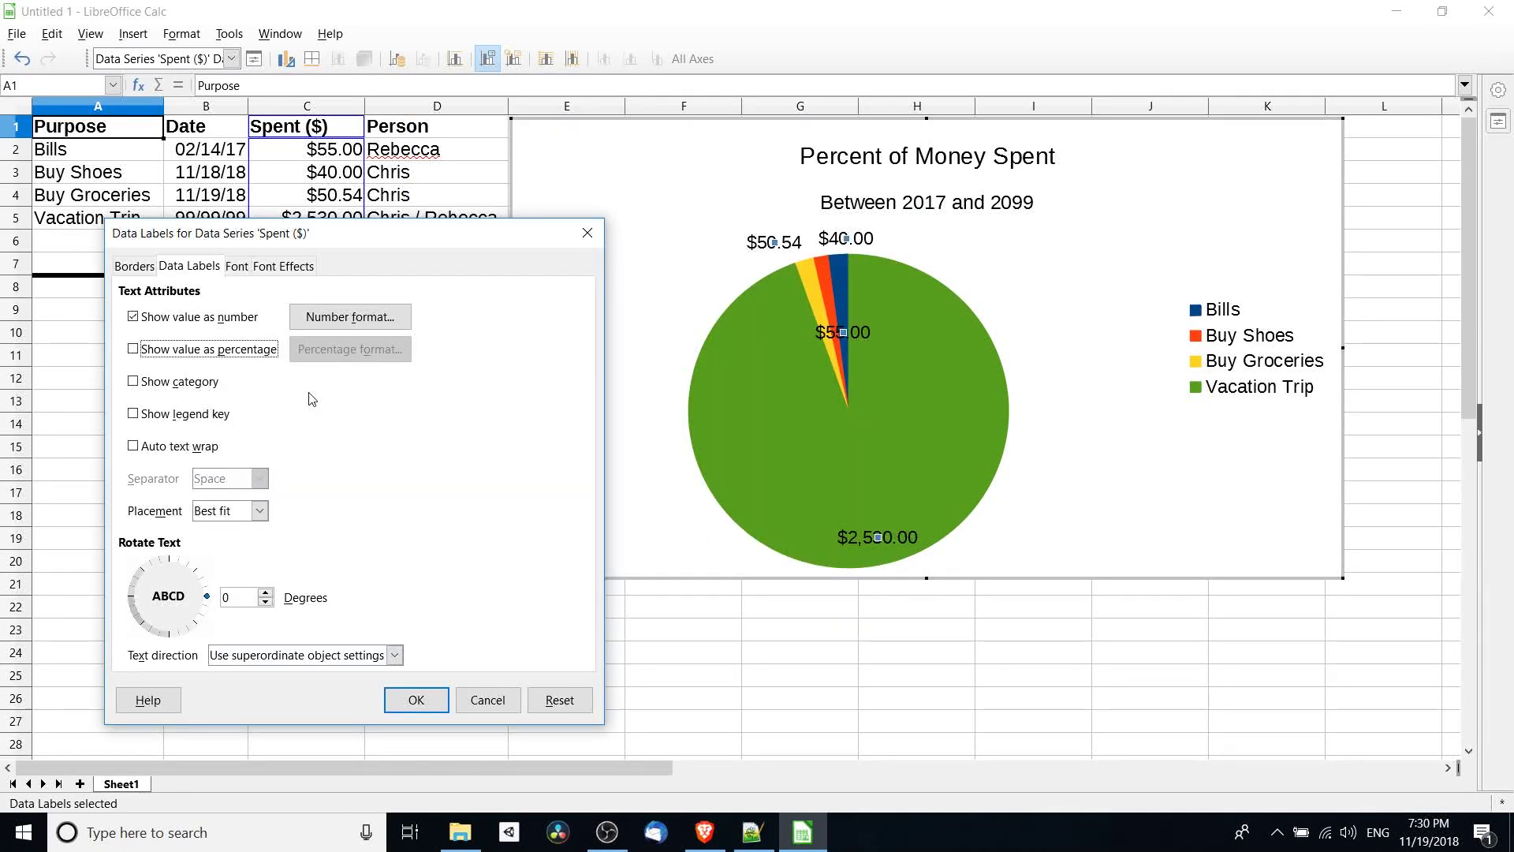
pyautogui.click(230, 353)
pyautogui.click(369, 355)
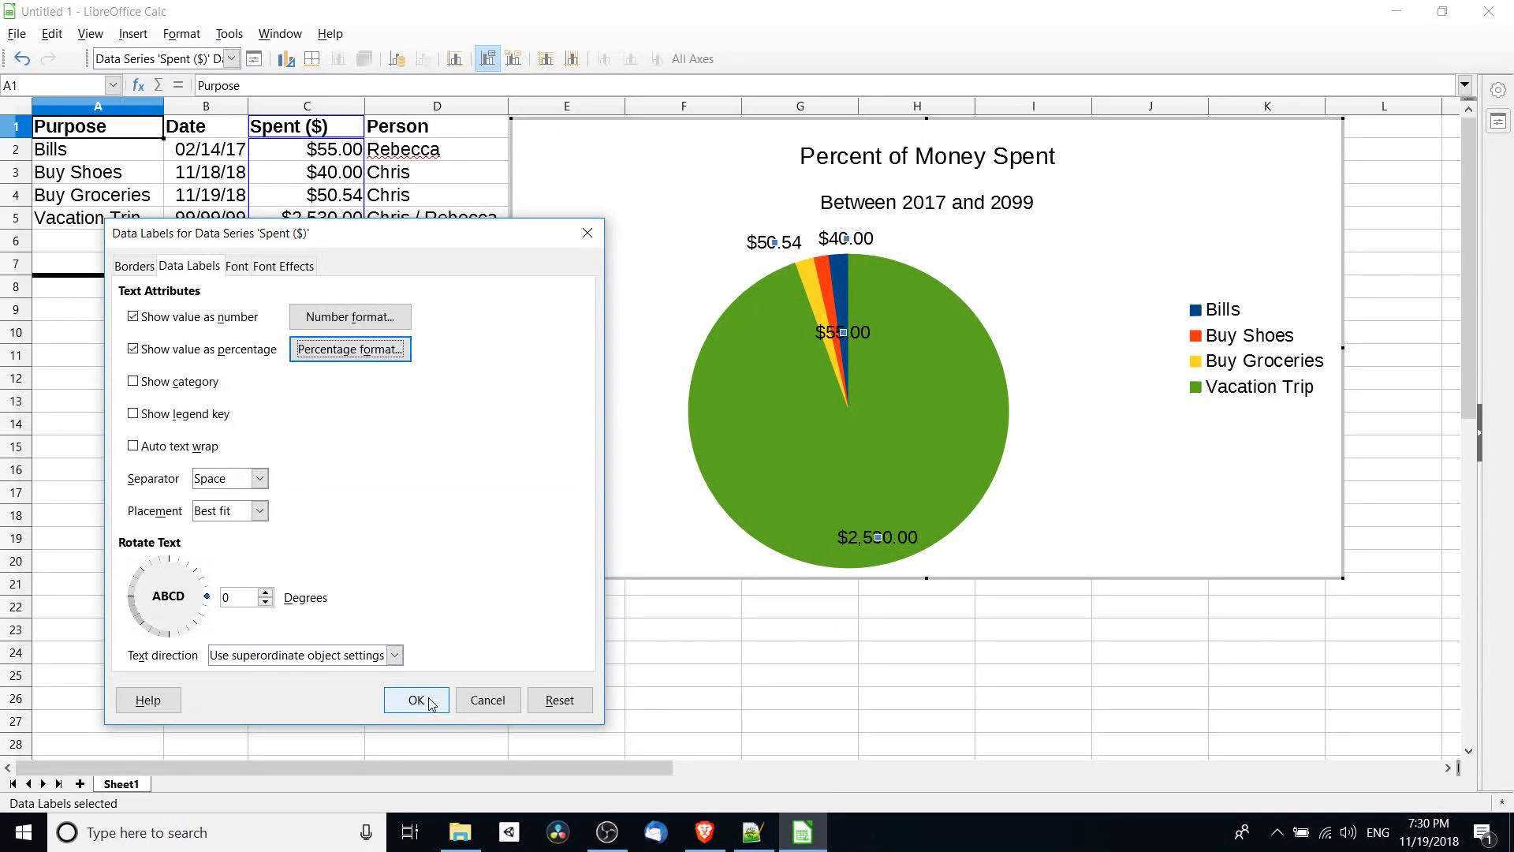
pyautogui.click(431, 701)
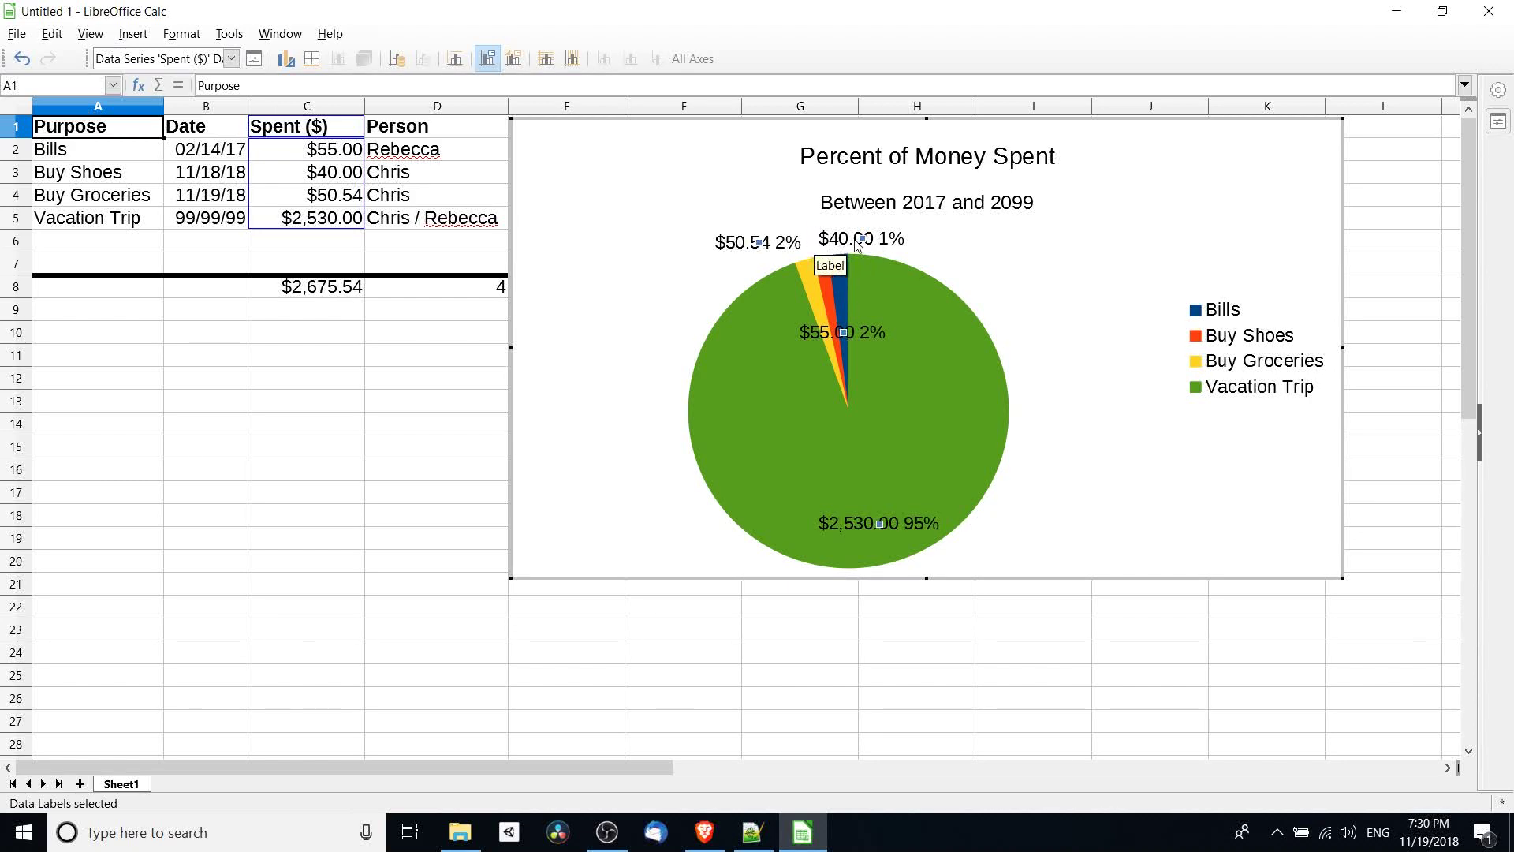
pyautogui.click(1122, 402)
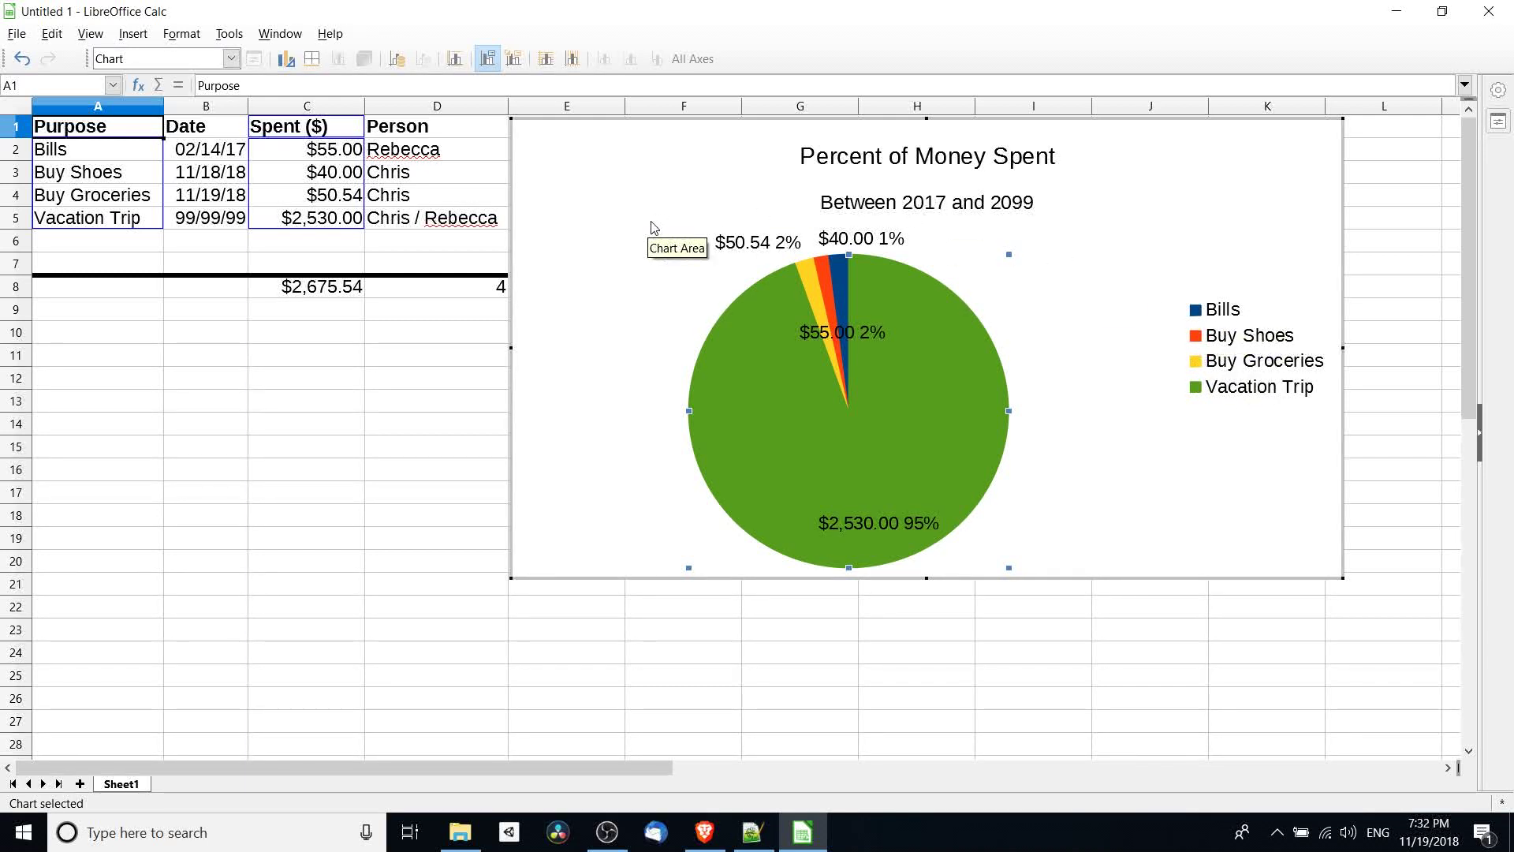
# Show the legend key beside each data label of the Spent ($) series.
pyautogui.click(771, 245)
pyautogui.rightClick(771, 245)
pyautogui.click(796, 316)
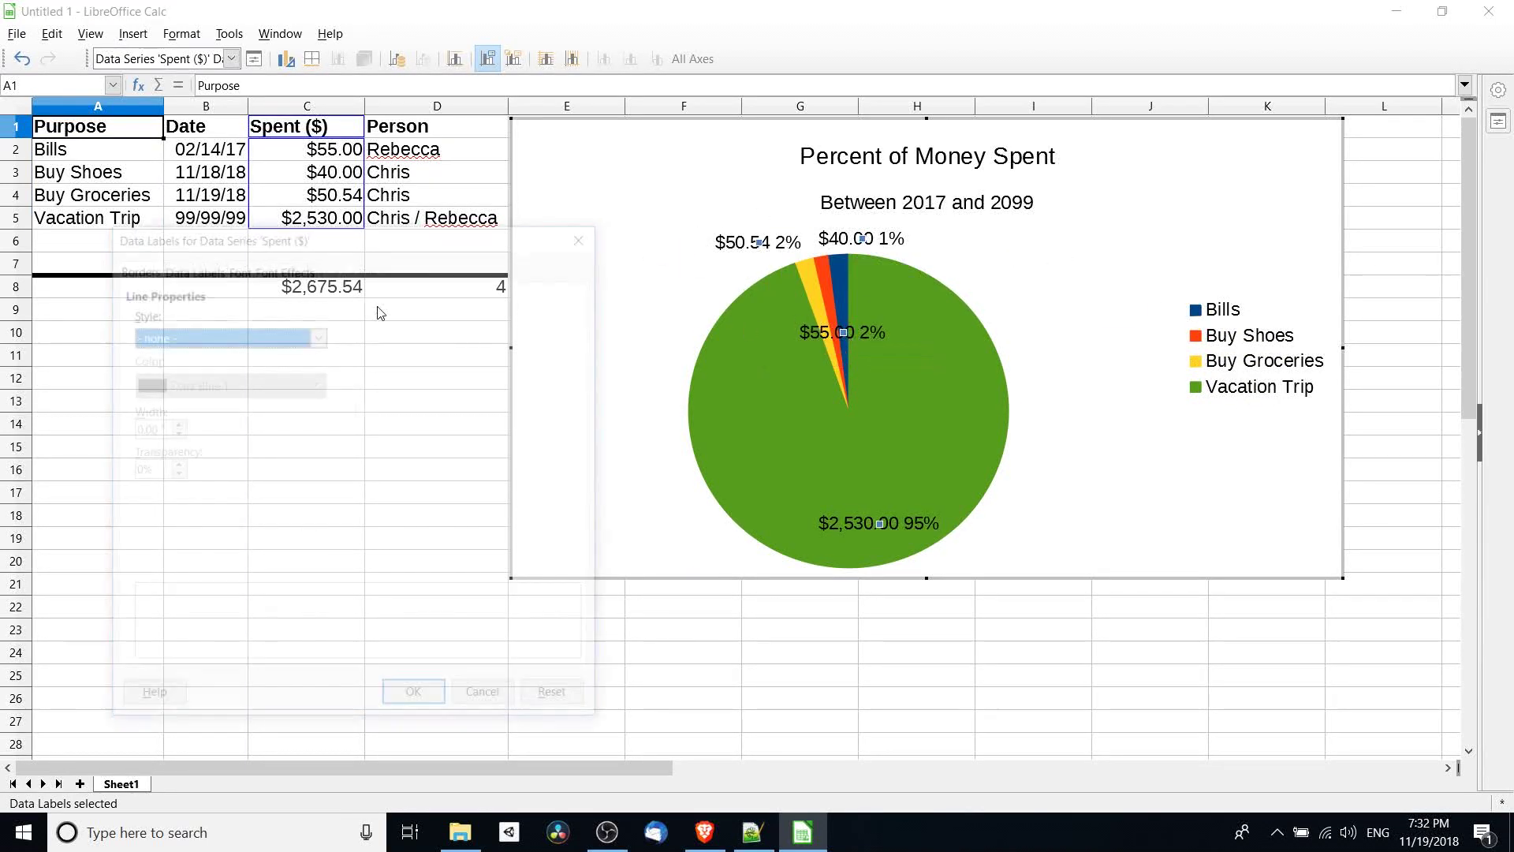
pyautogui.click(190, 267)
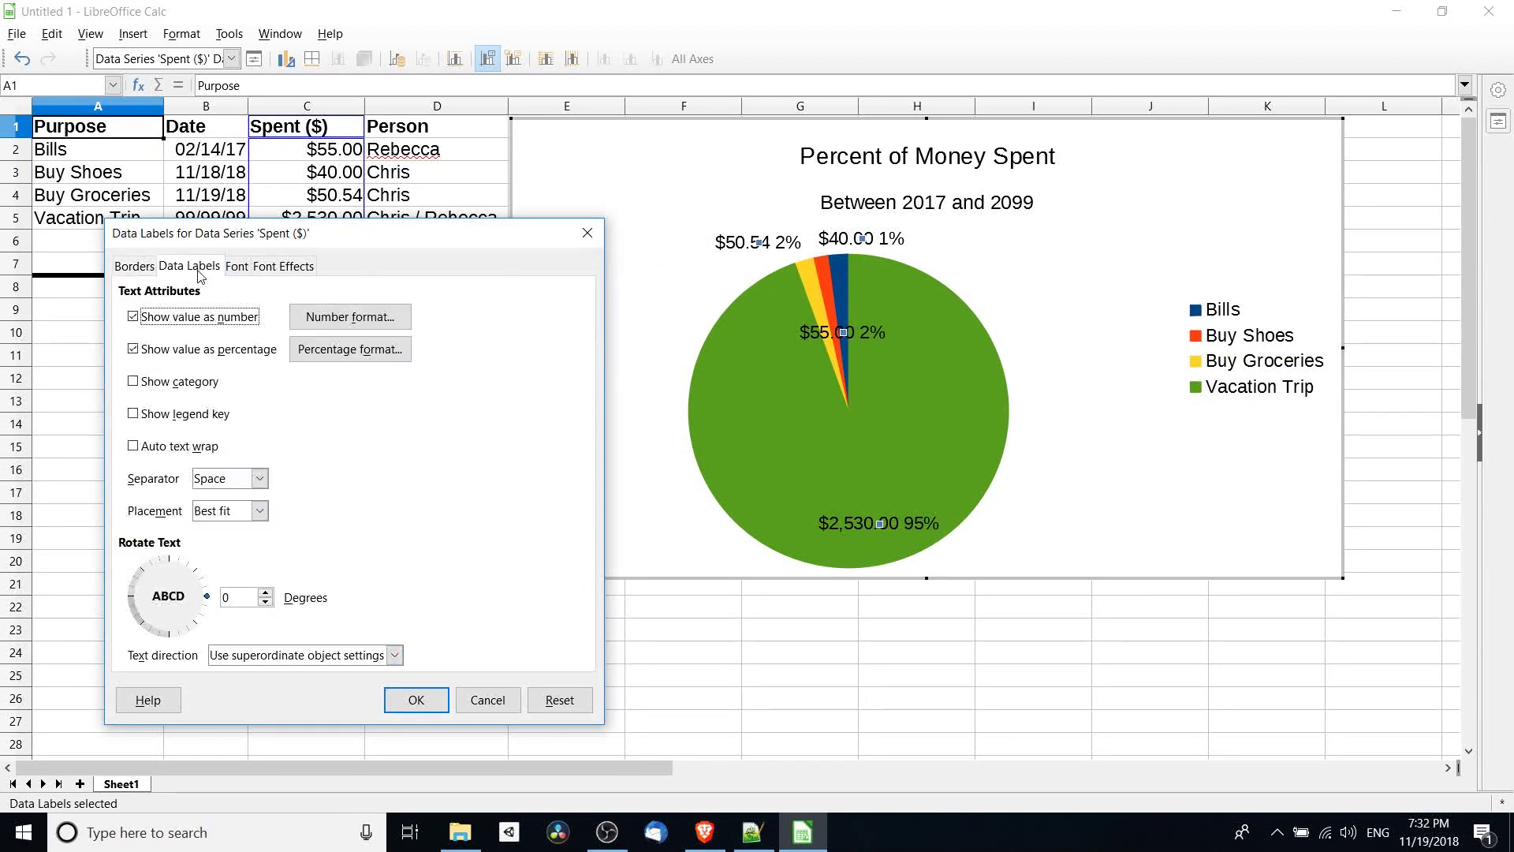
pyautogui.click(211, 424)
pyautogui.click(414, 700)
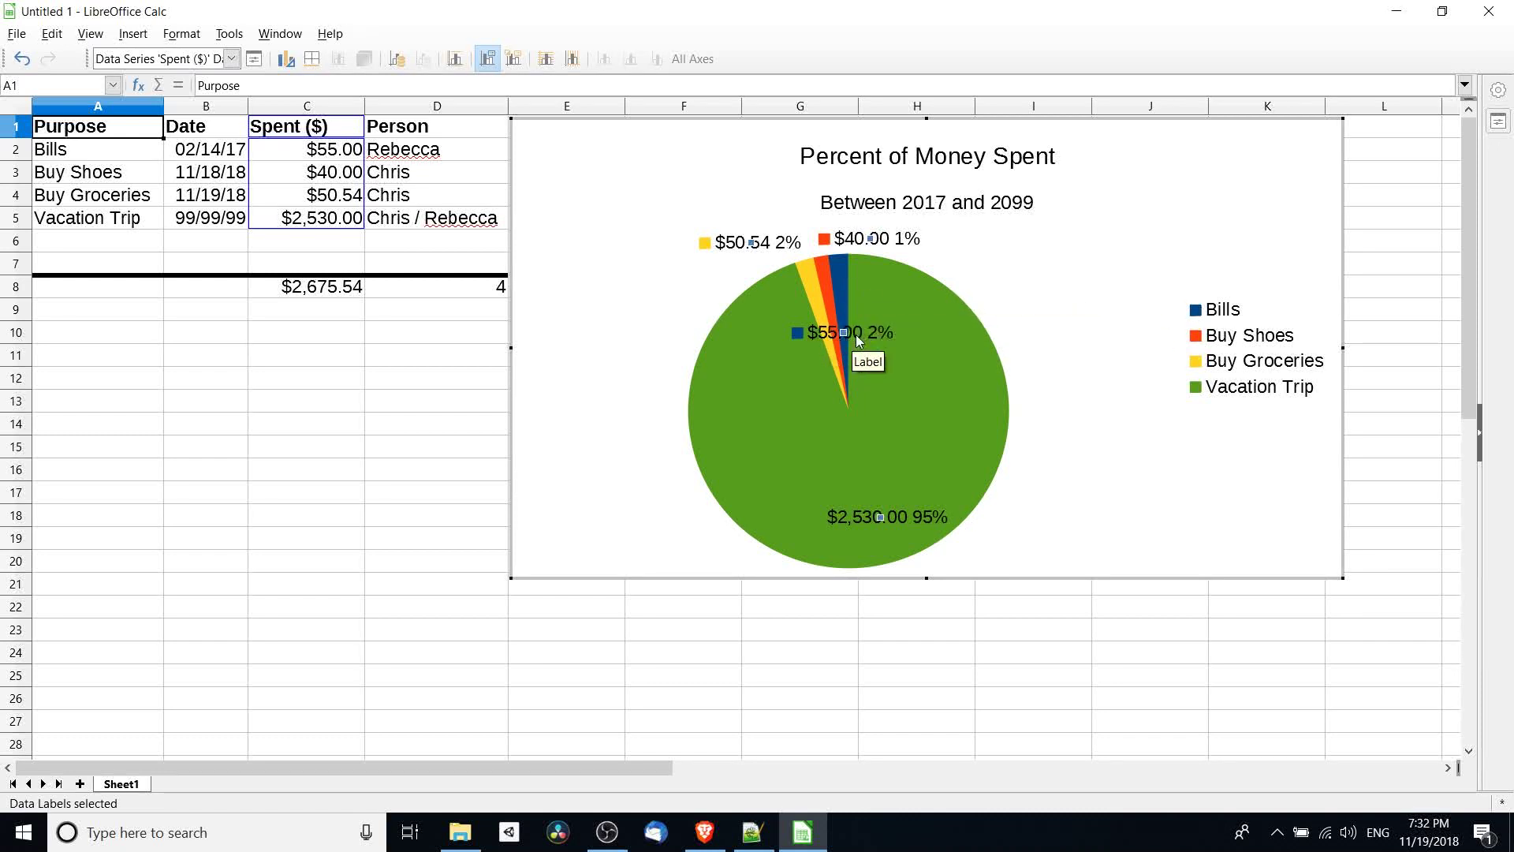
# Format the chart's main title in the BigNoodleTitling font, Regular style, at size 18.
pyautogui.click(922, 199)
pyautogui.click(1019, 167)
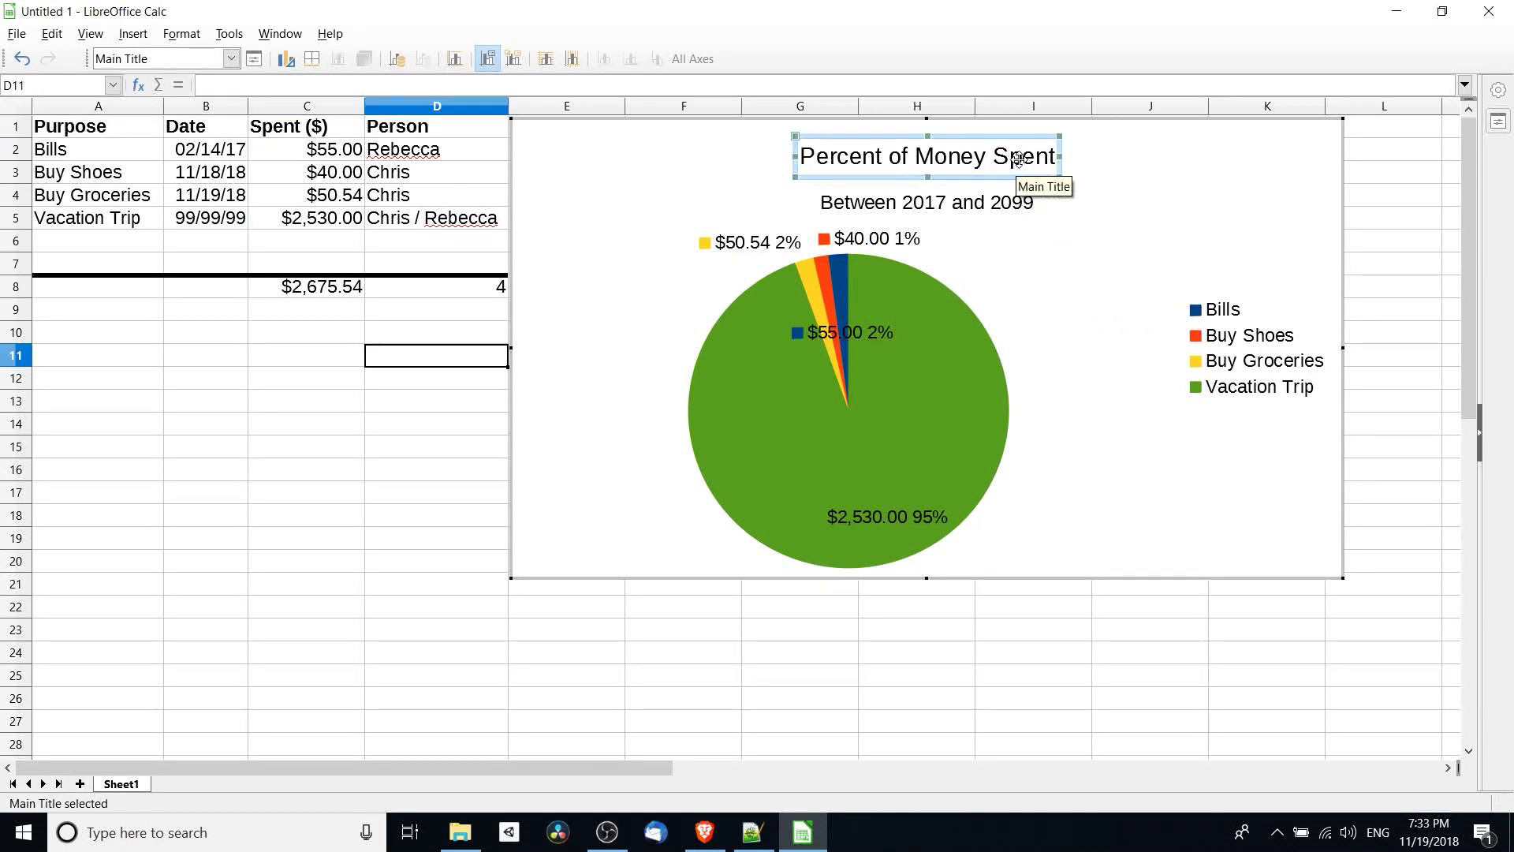
pyautogui.rightClick(913, 152)
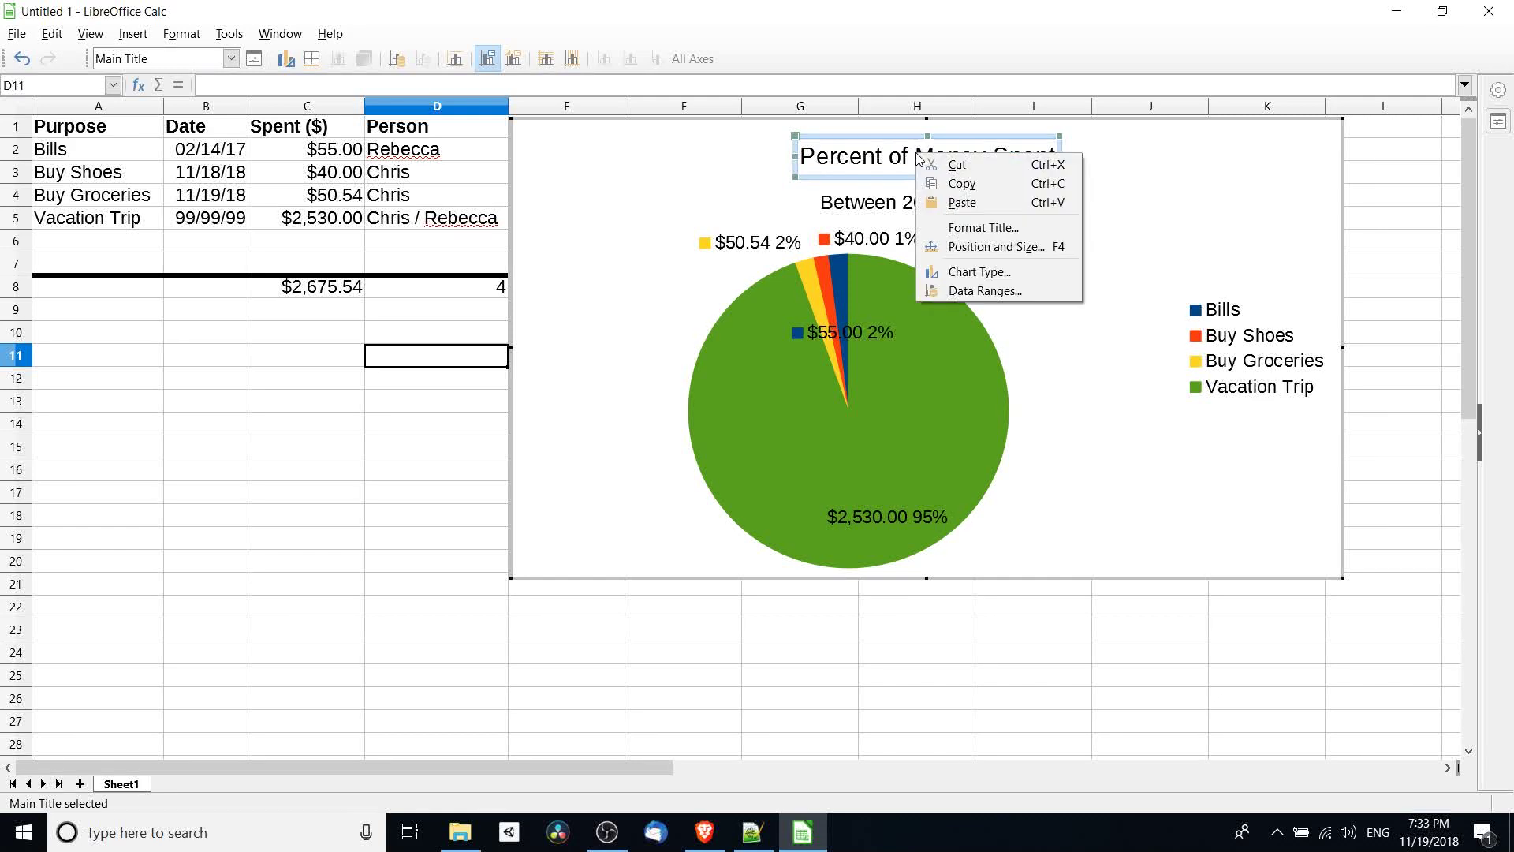
pyautogui.click(1022, 229)
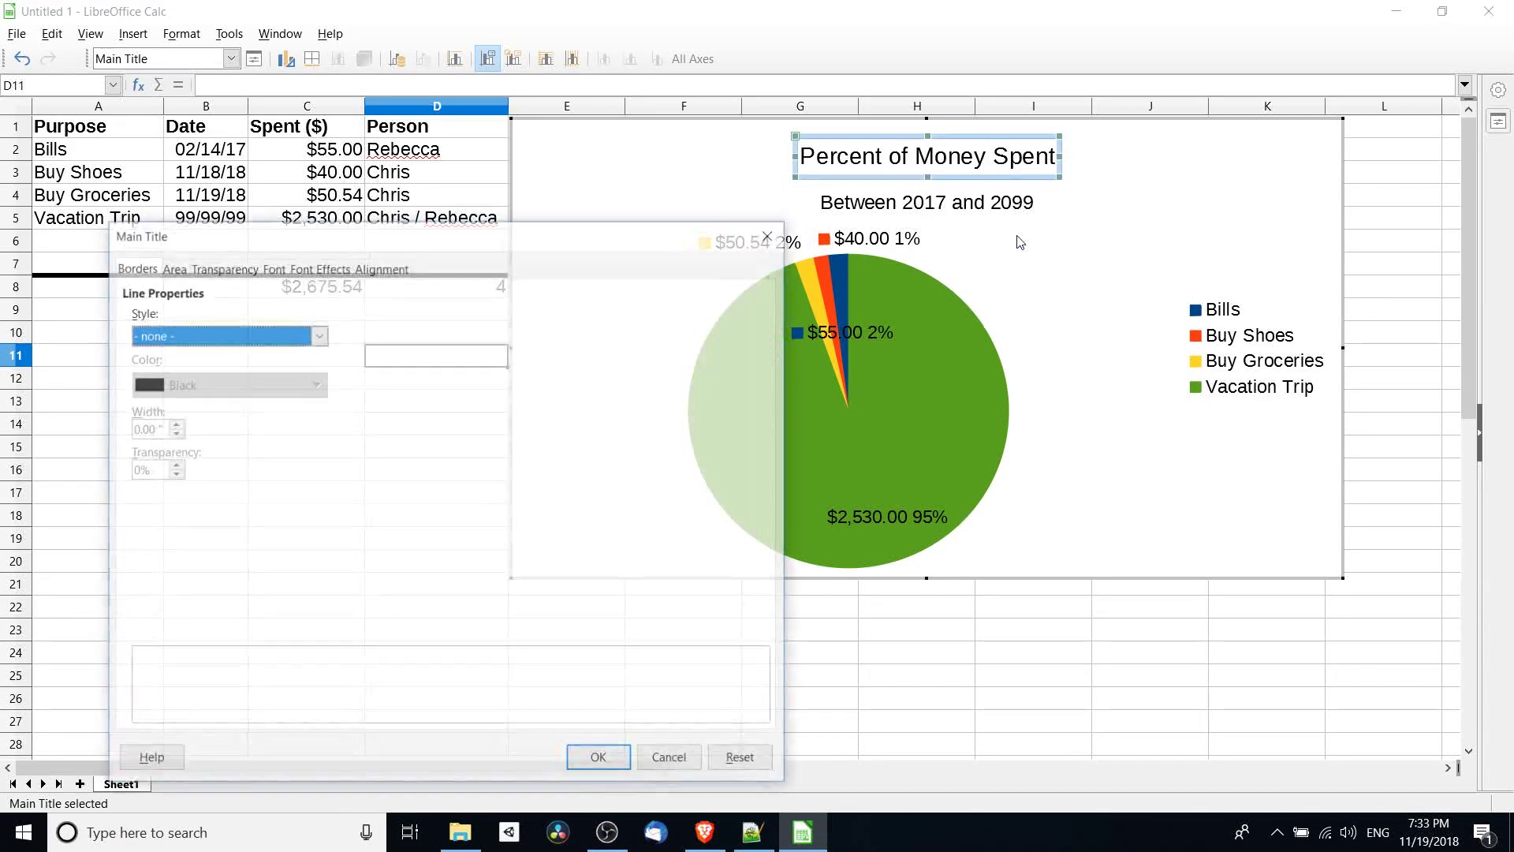
pyautogui.click(273, 267)
pyautogui.write('BigNoodleTitling')
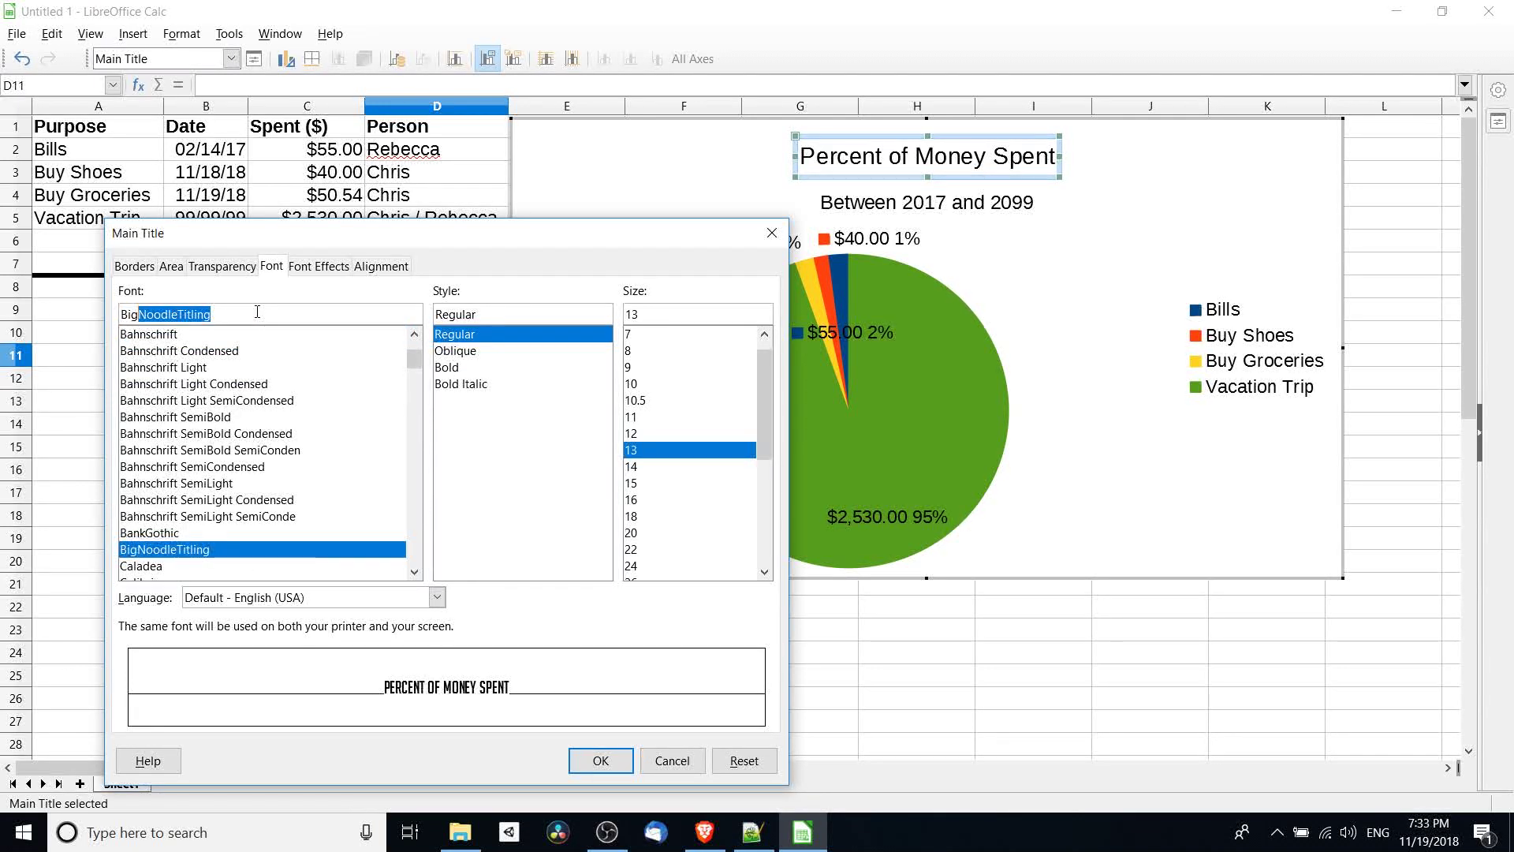
pyautogui.press('Tab')
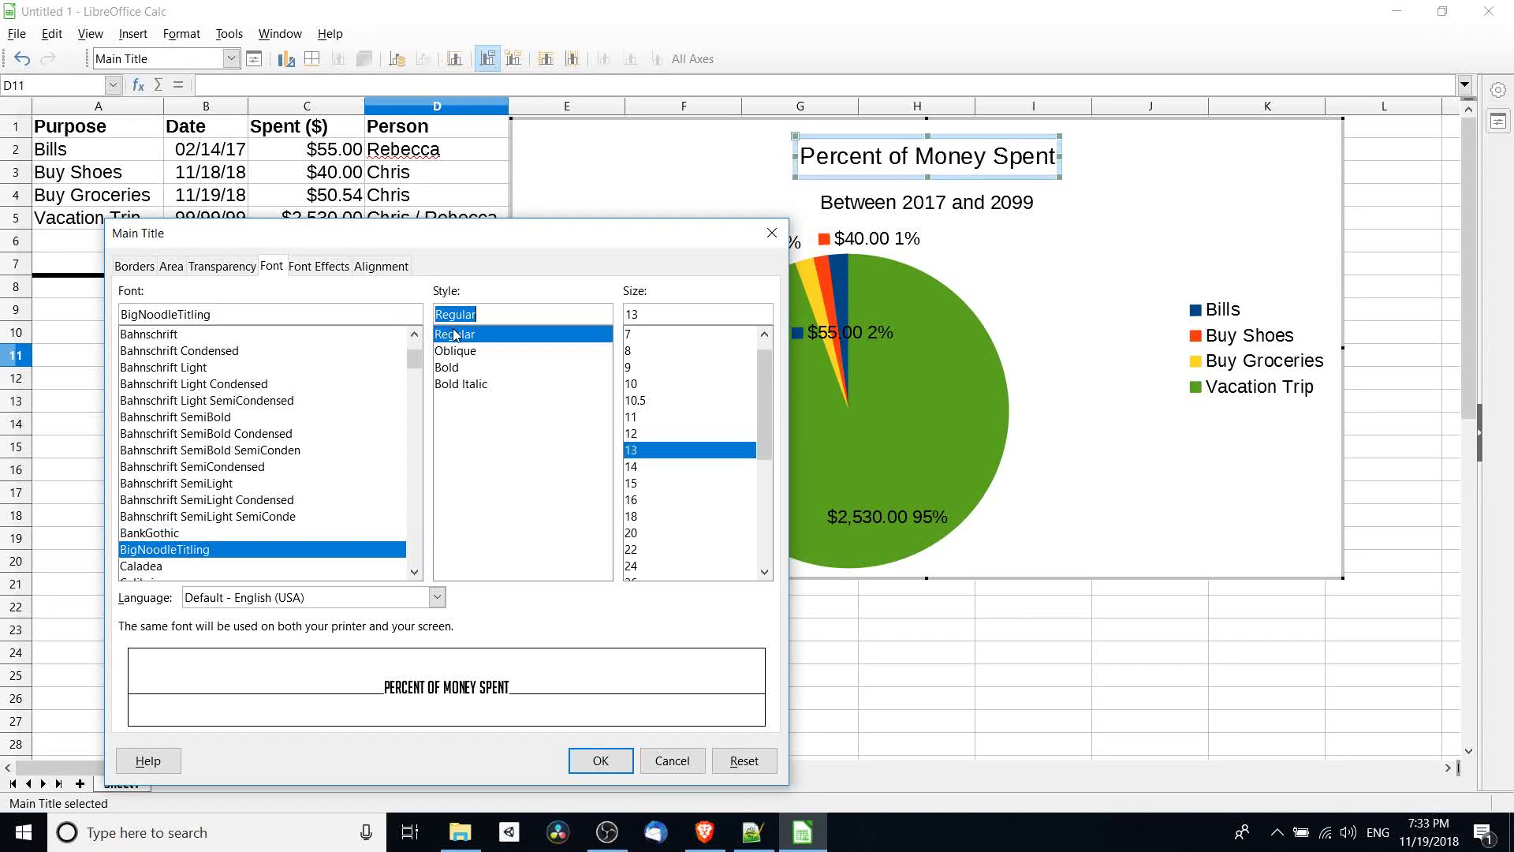
pyautogui.click(663, 490)
pyautogui.click(667, 503)
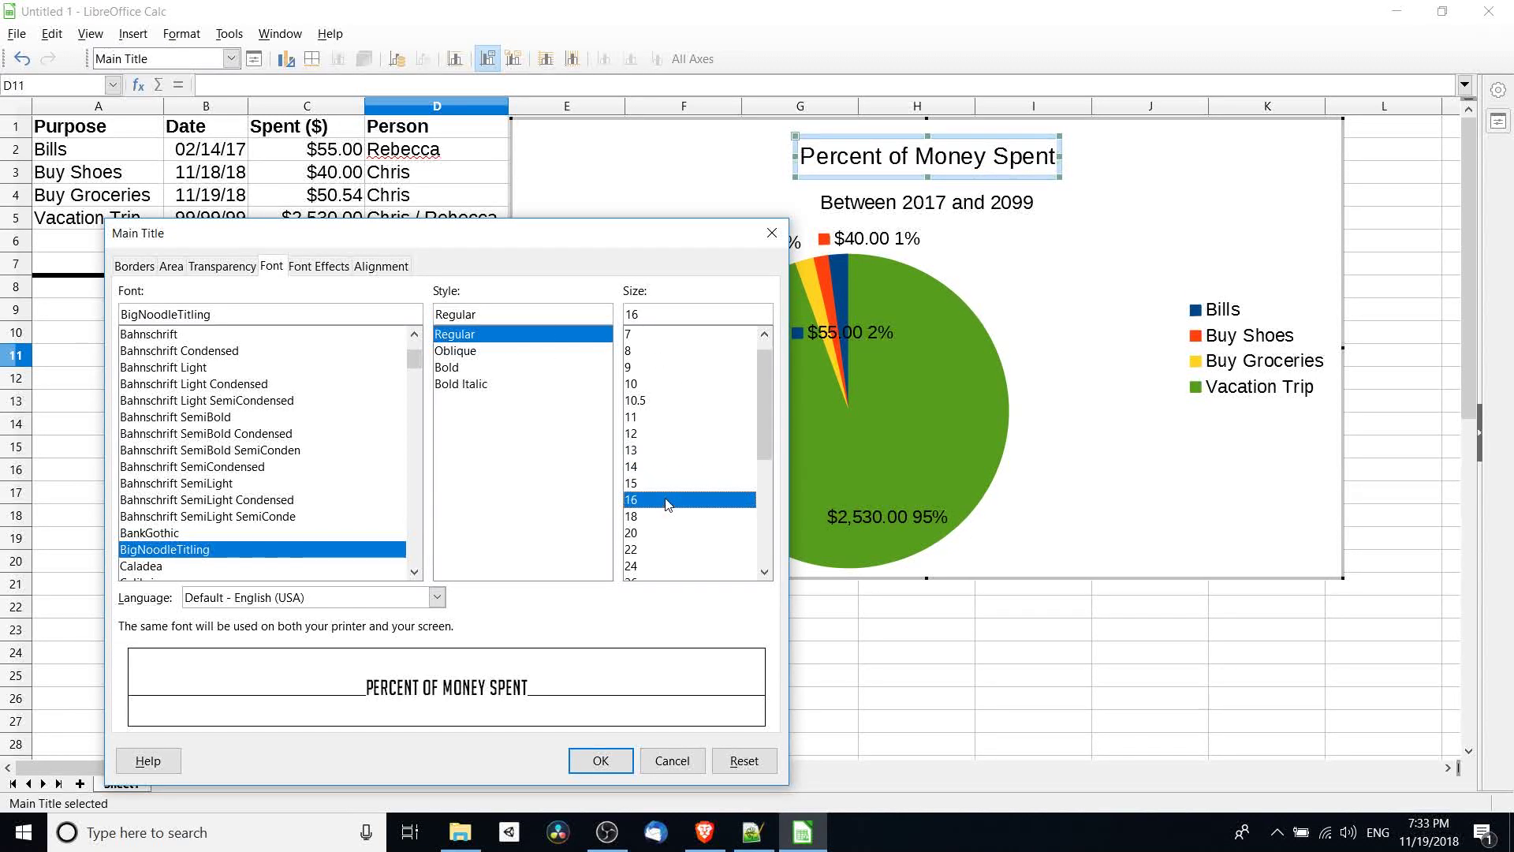
pyautogui.click(669, 518)
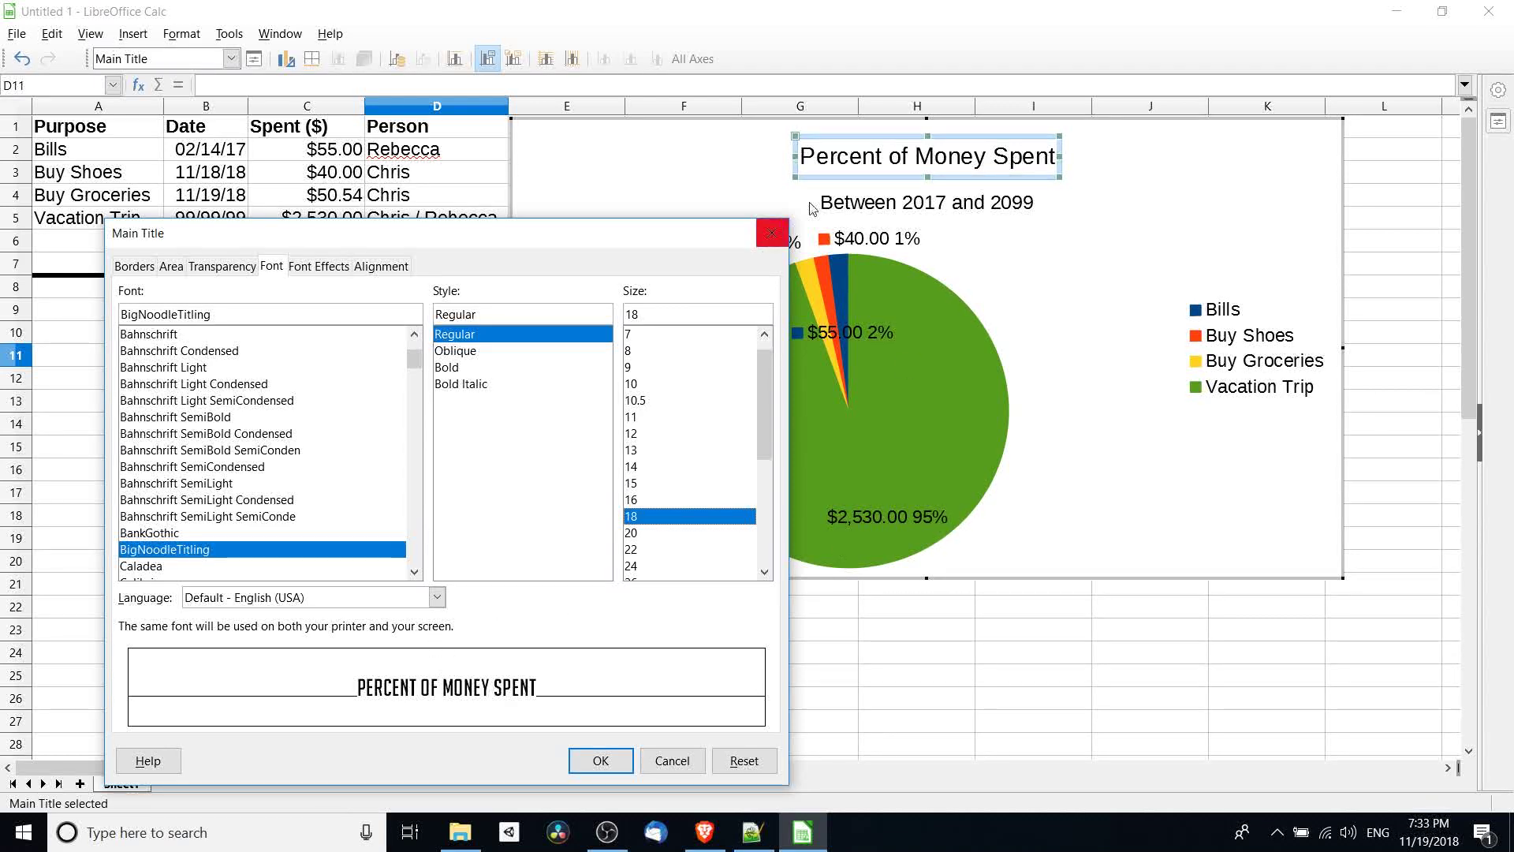
pyautogui.click(604, 774)
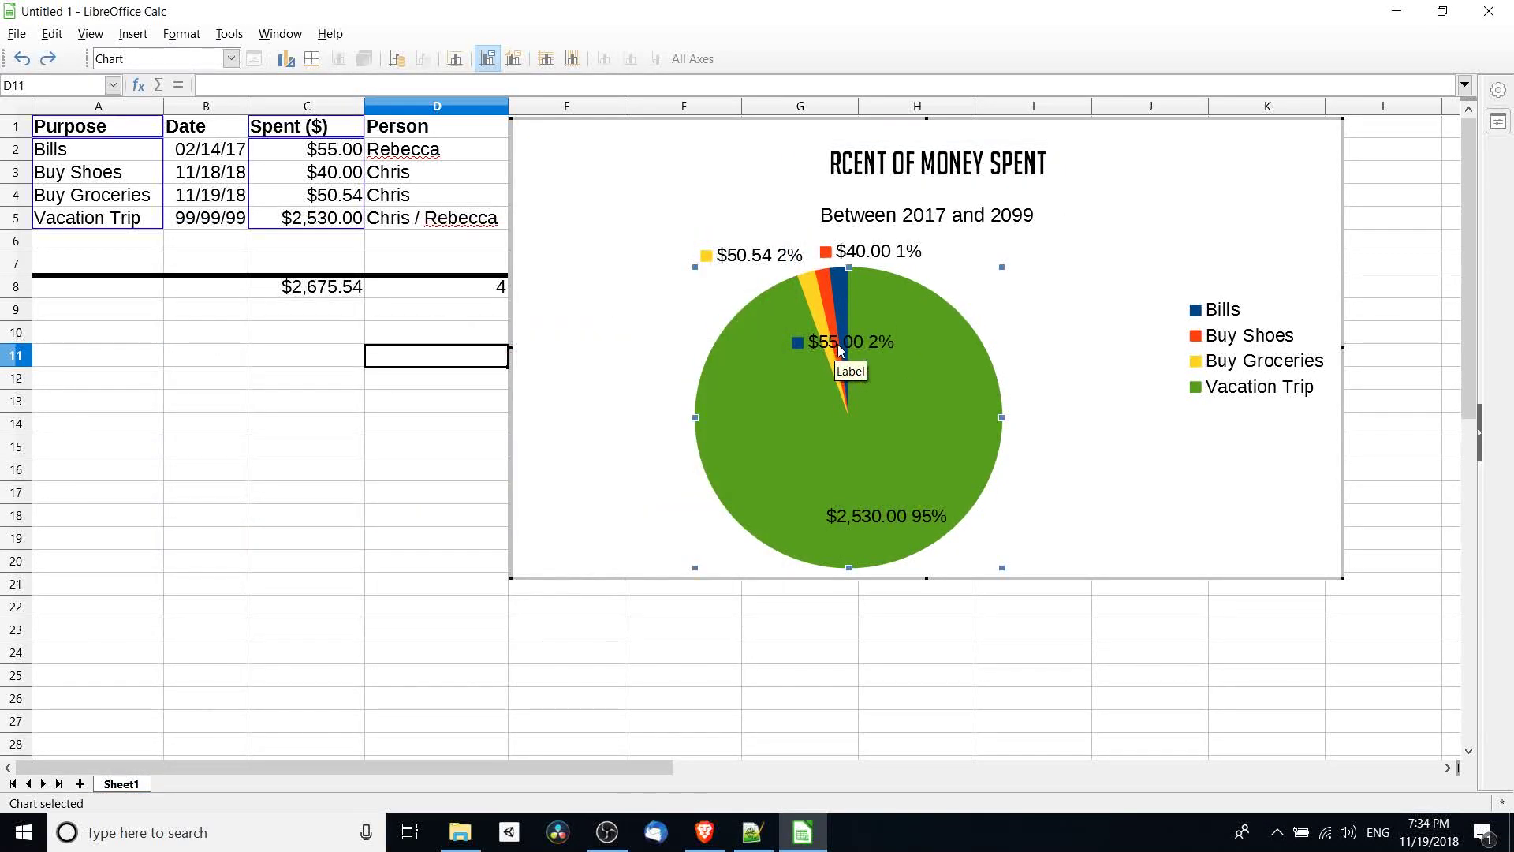
# Try setting the placement of the Spent ($) data labels to Outside.
pyautogui.click(860, 344)
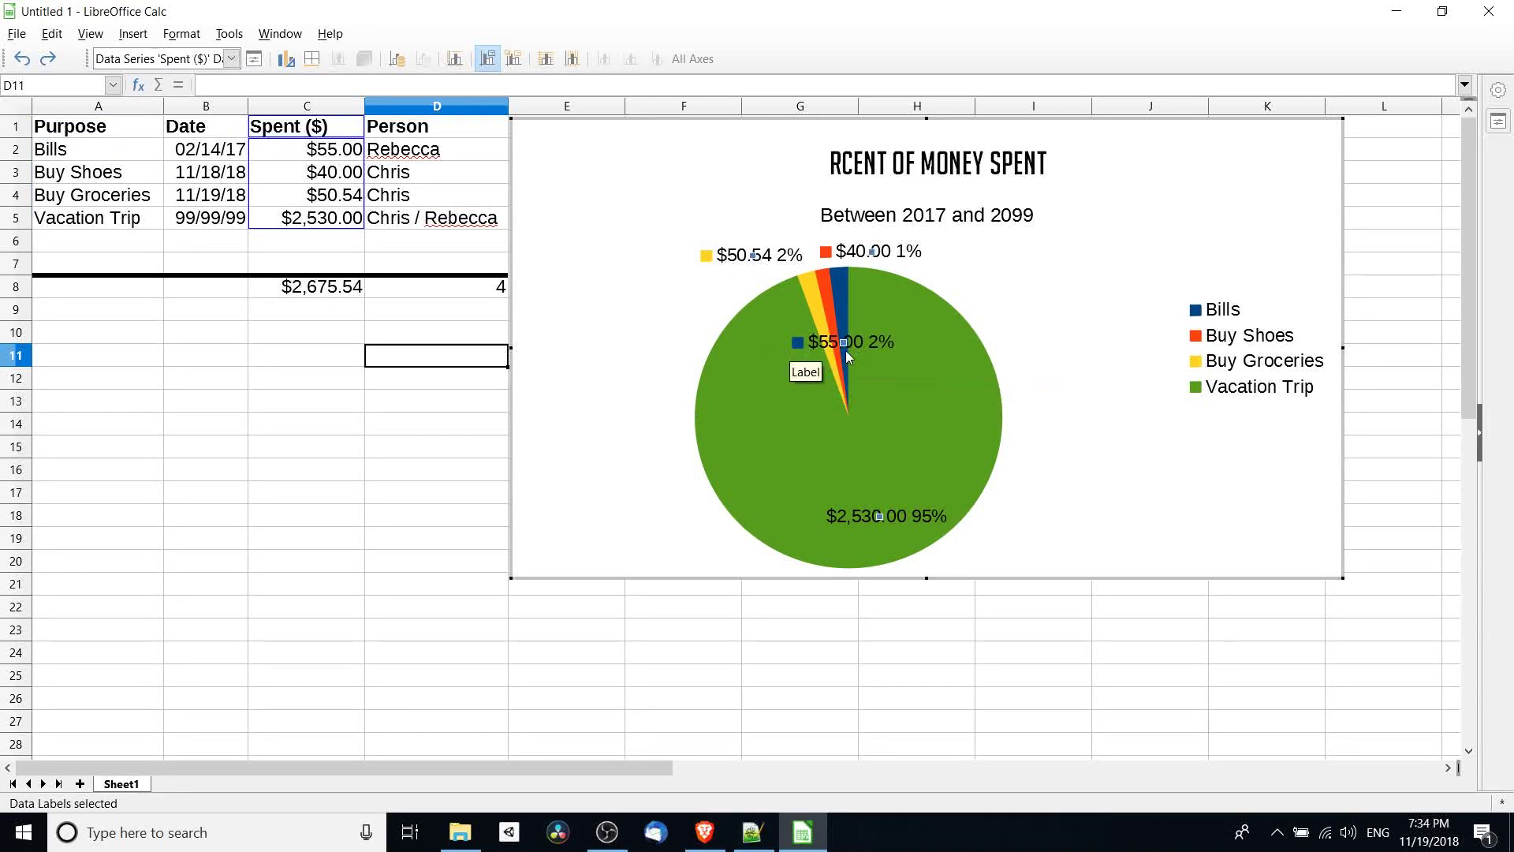
pyautogui.click(816, 351)
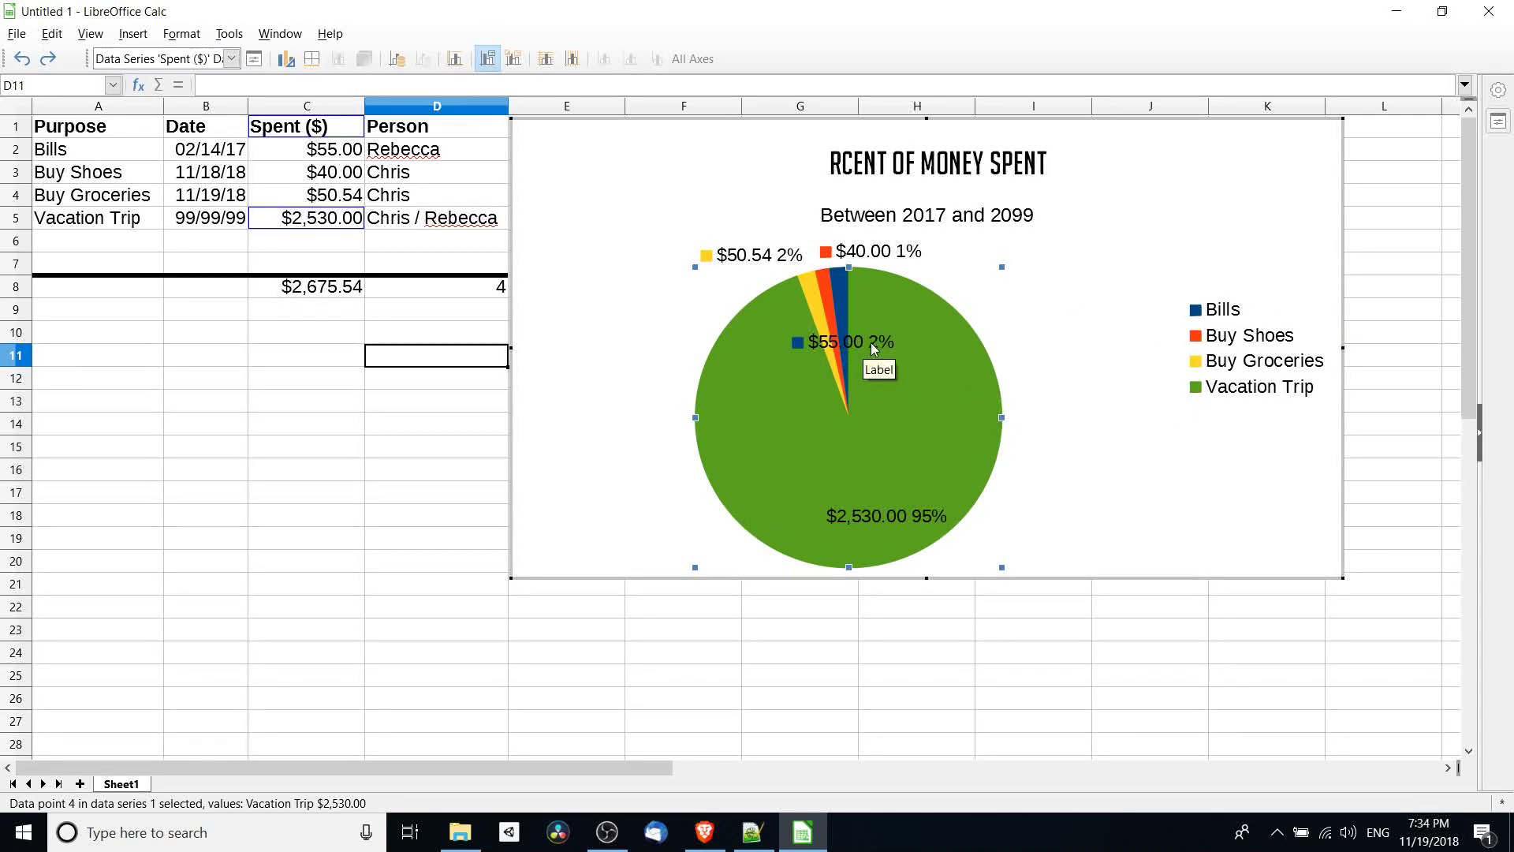
pyautogui.click(855, 342)
pyautogui.rightClick(855, 343)
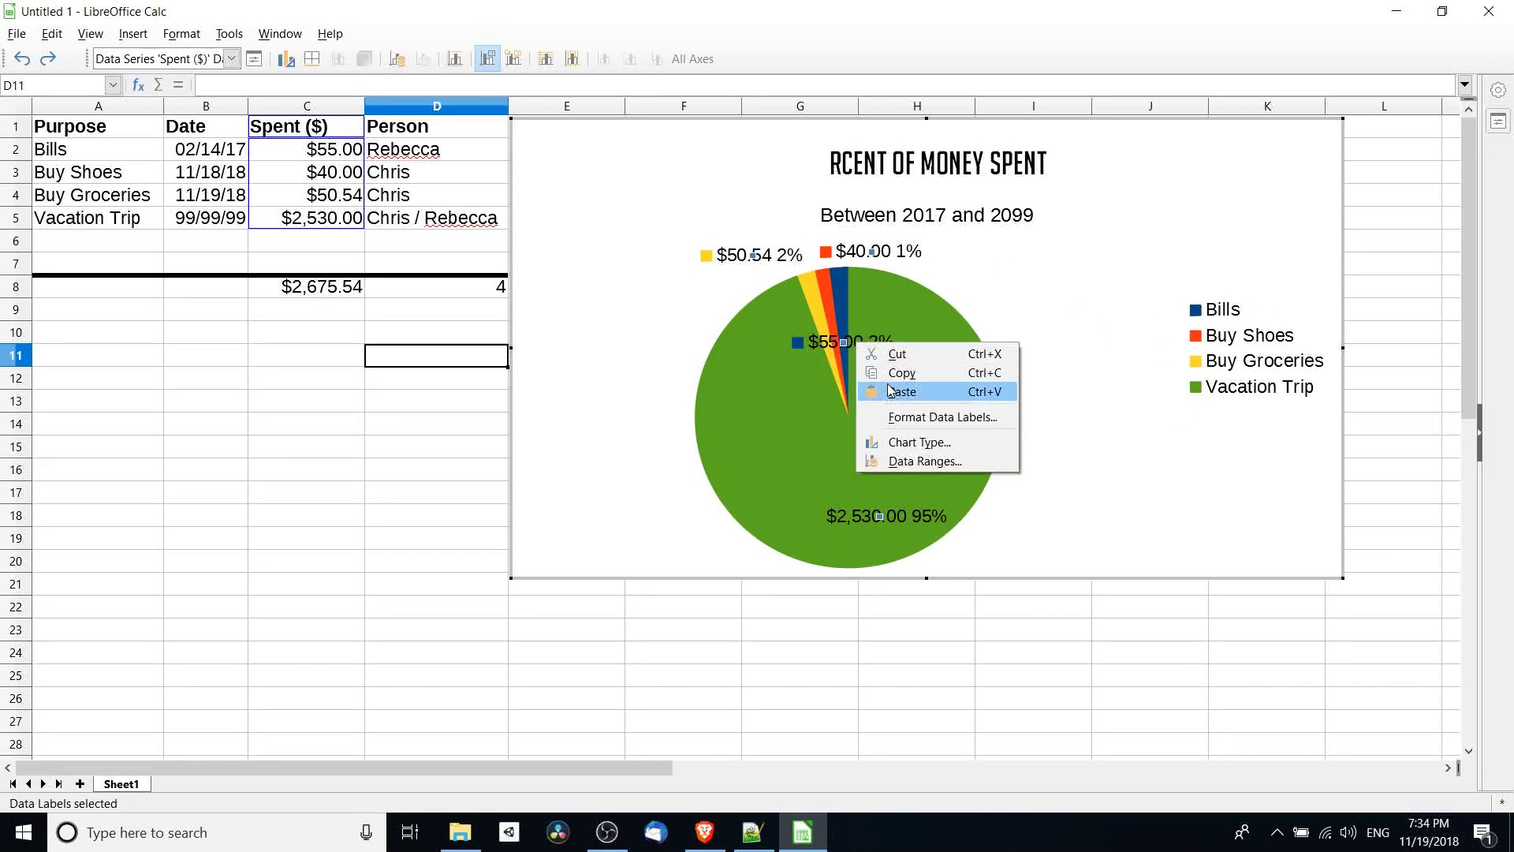
pyautogui.click(915, 418)
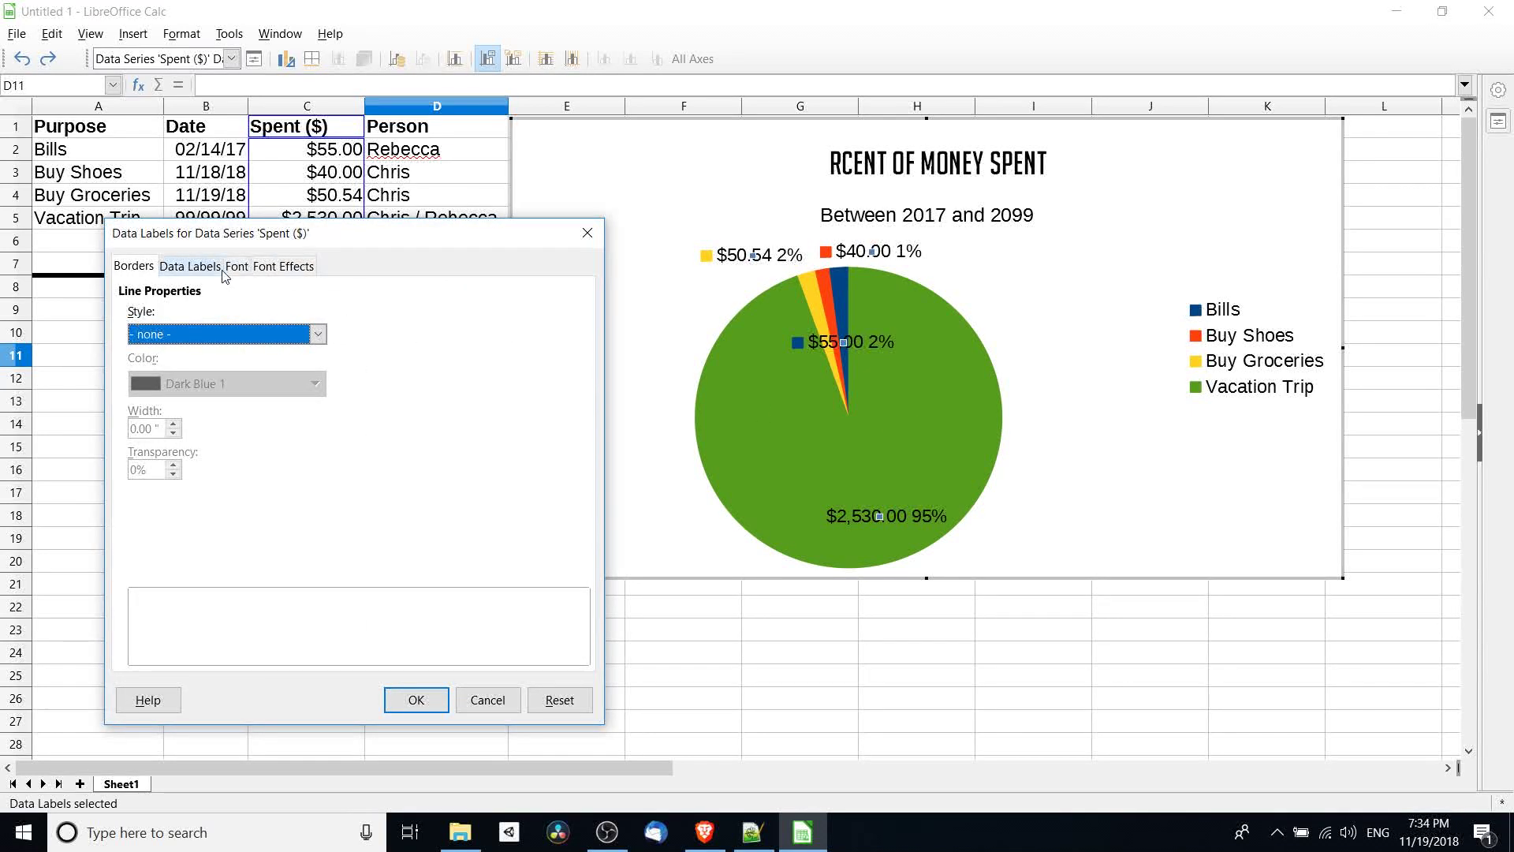
pyautogui.click(190, 266)
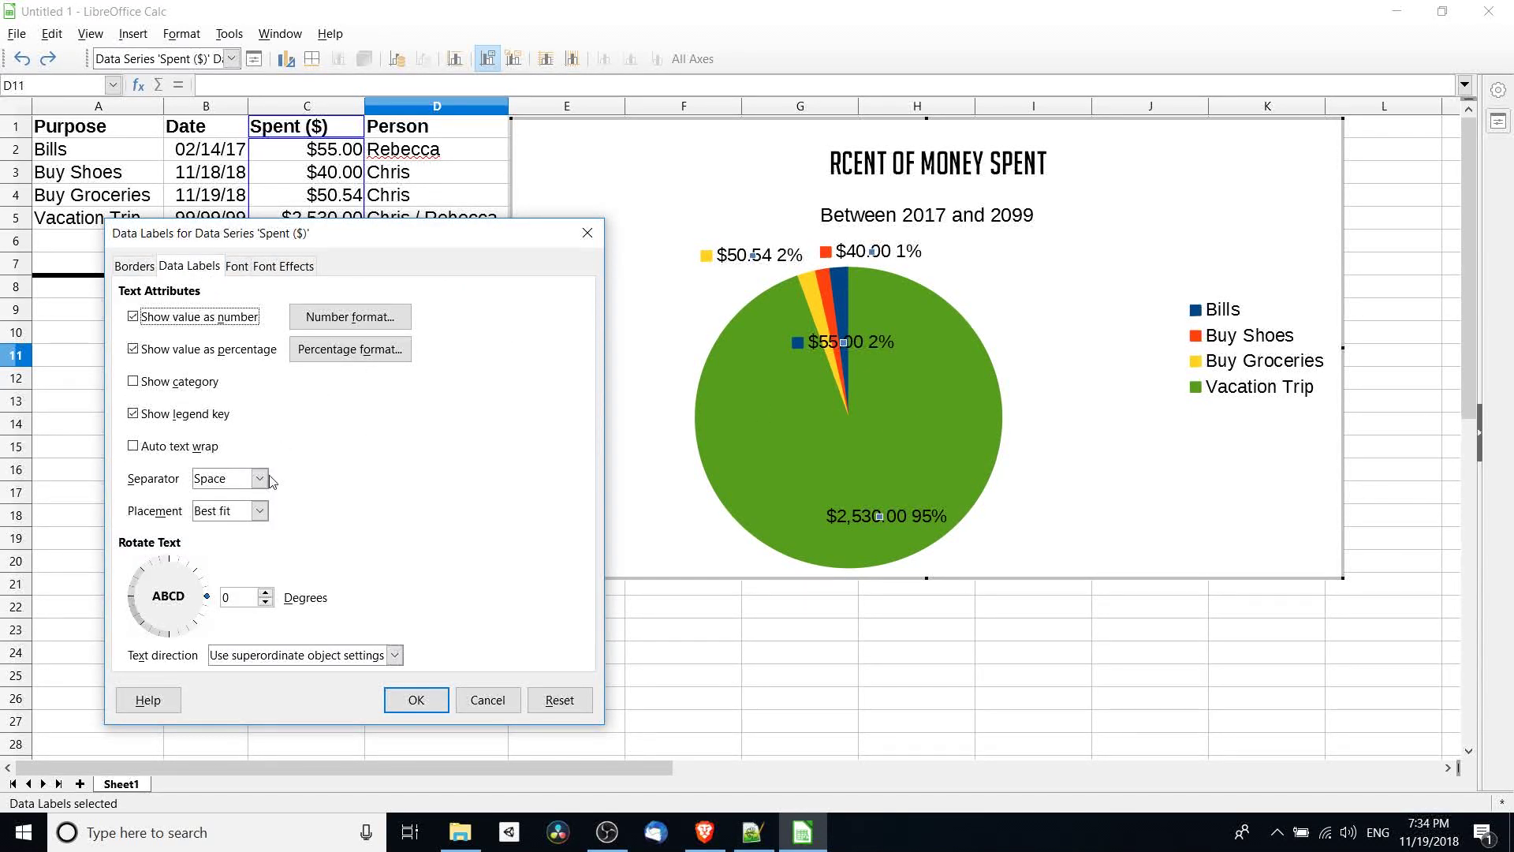
pyautogui.click(217, 513)
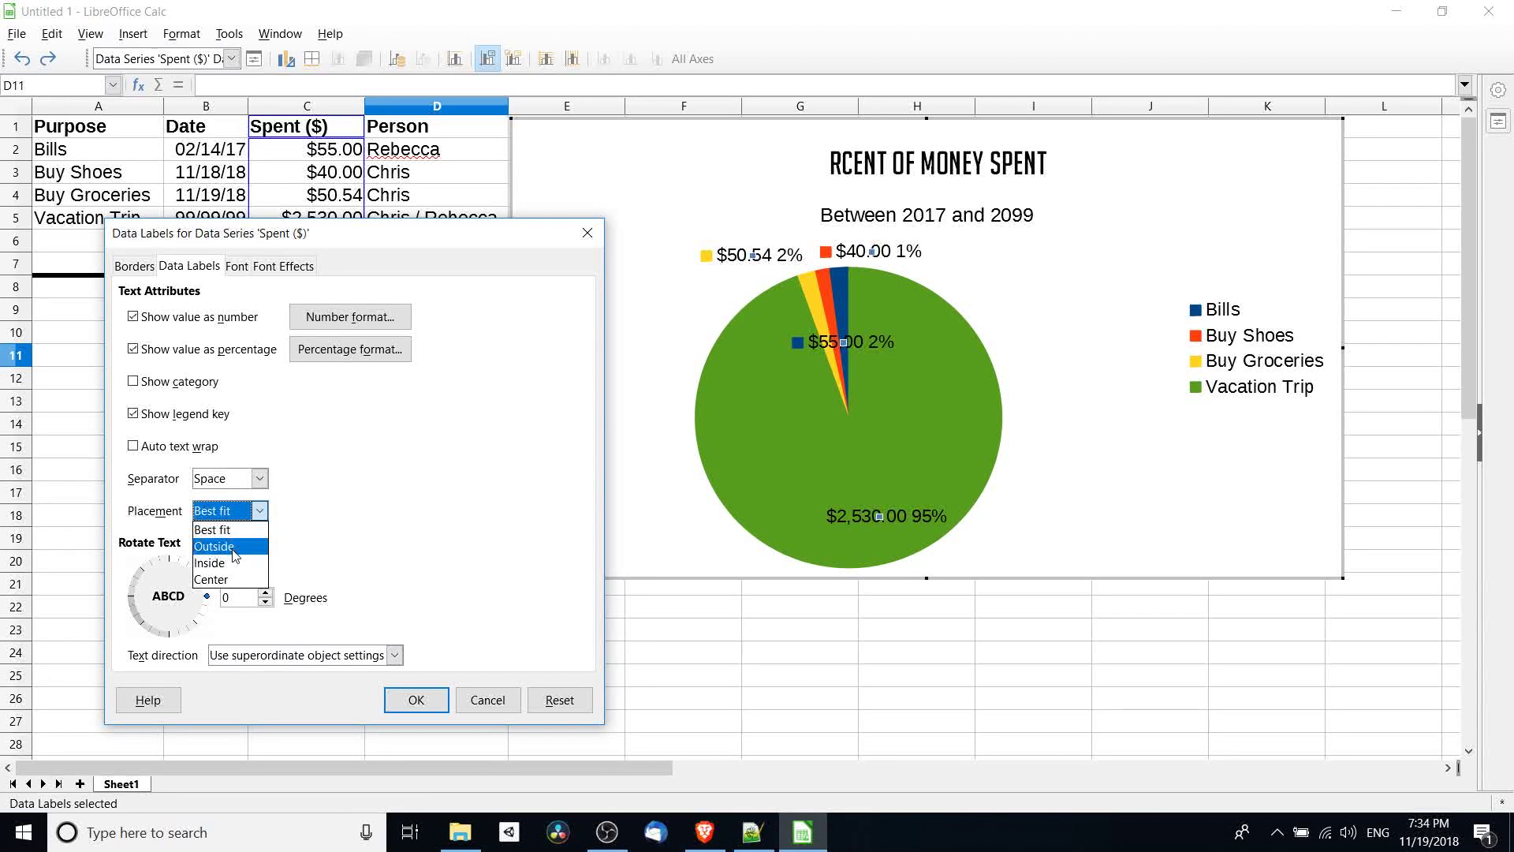
pyautogui.click(231, 546)
pyautogui.click(244, 516)
pyautogui.click(250, 552)
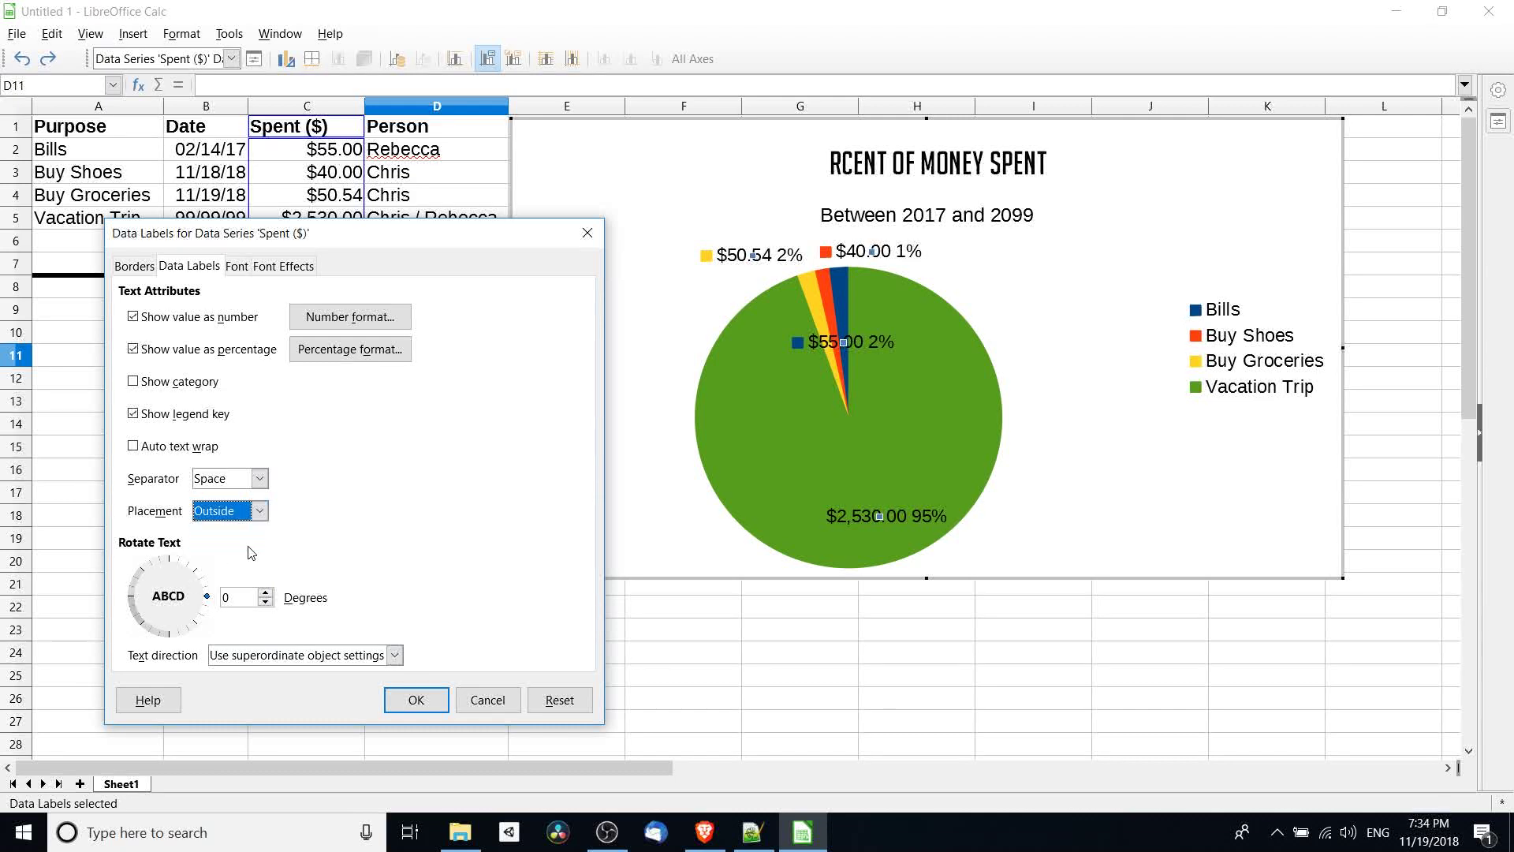
pyautogui.click(415, 701)
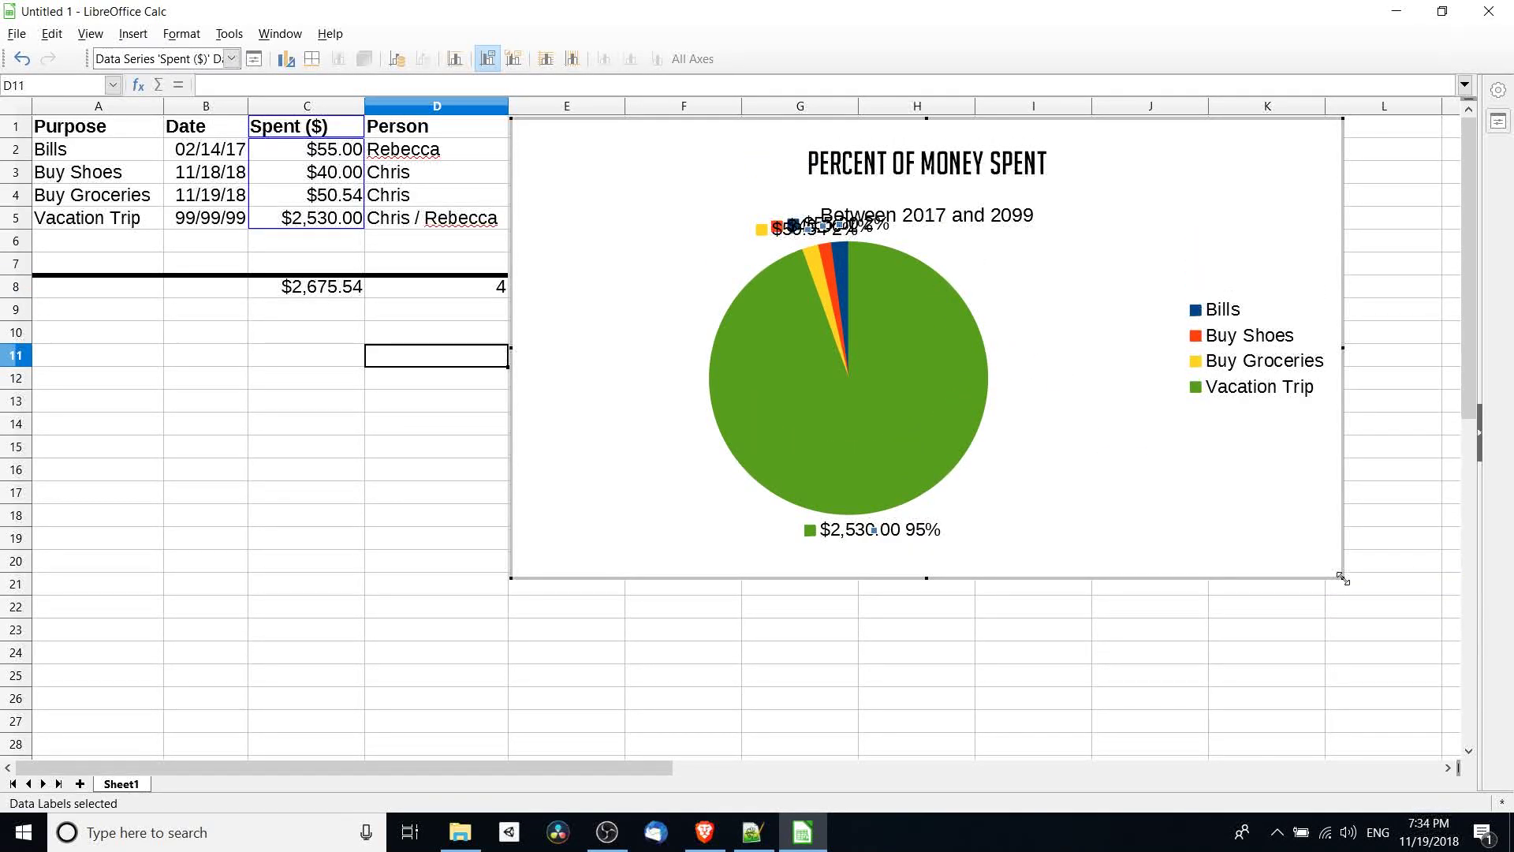
# Enlarge the whole chart to reach about column L and row 27, and try a smaller pie inside it.
pyautogui.moveTo(1343, 578); pyautogui.dragTo(1448, 739)
pyautogui.click(947, 331)
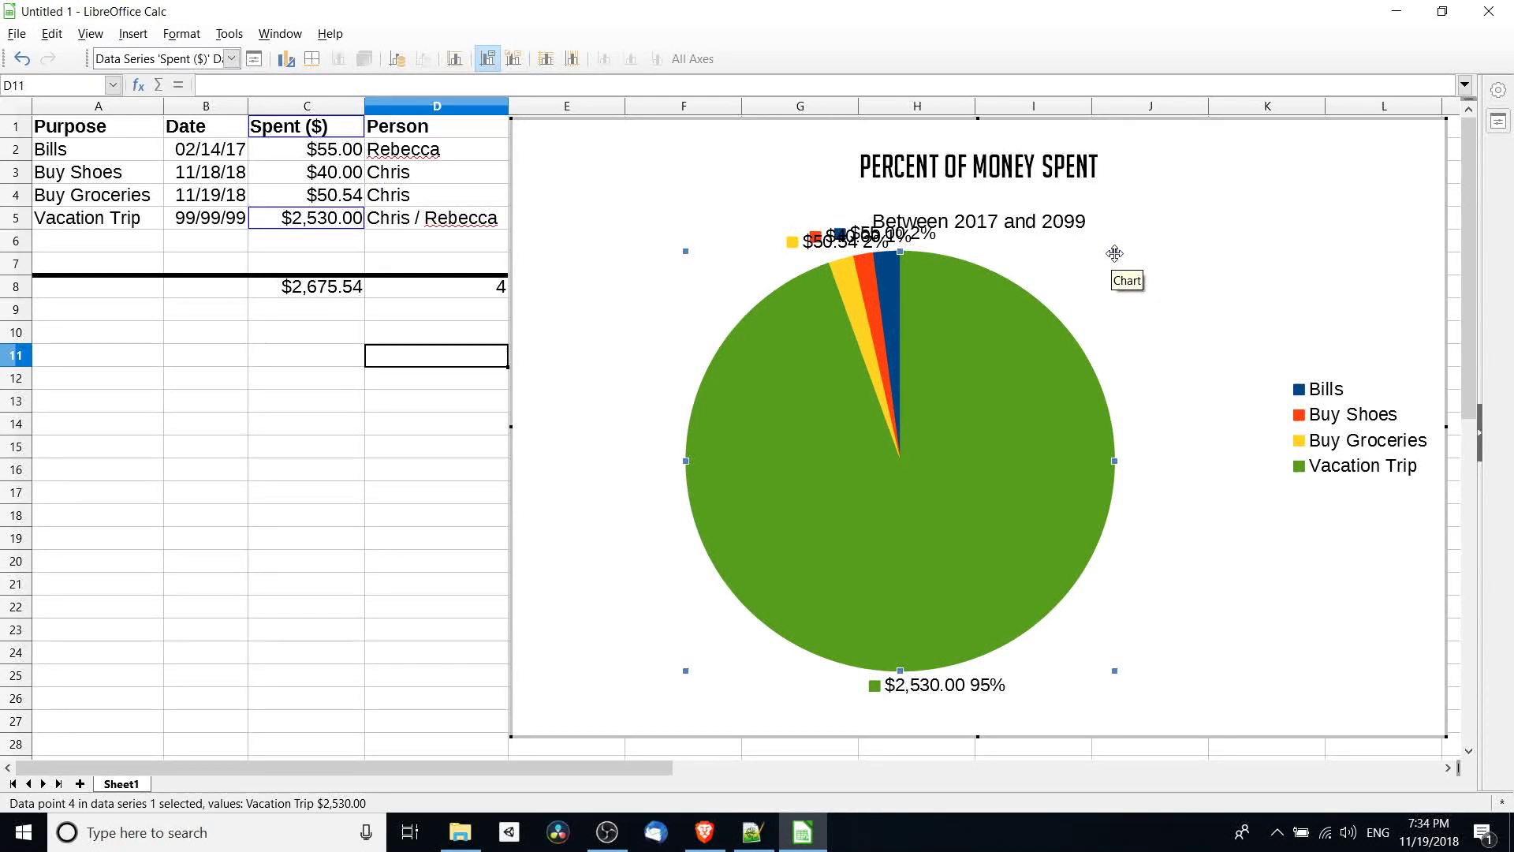
pyautogui.moveTo(685, 250); pyautogui.dragTo(732, 353)
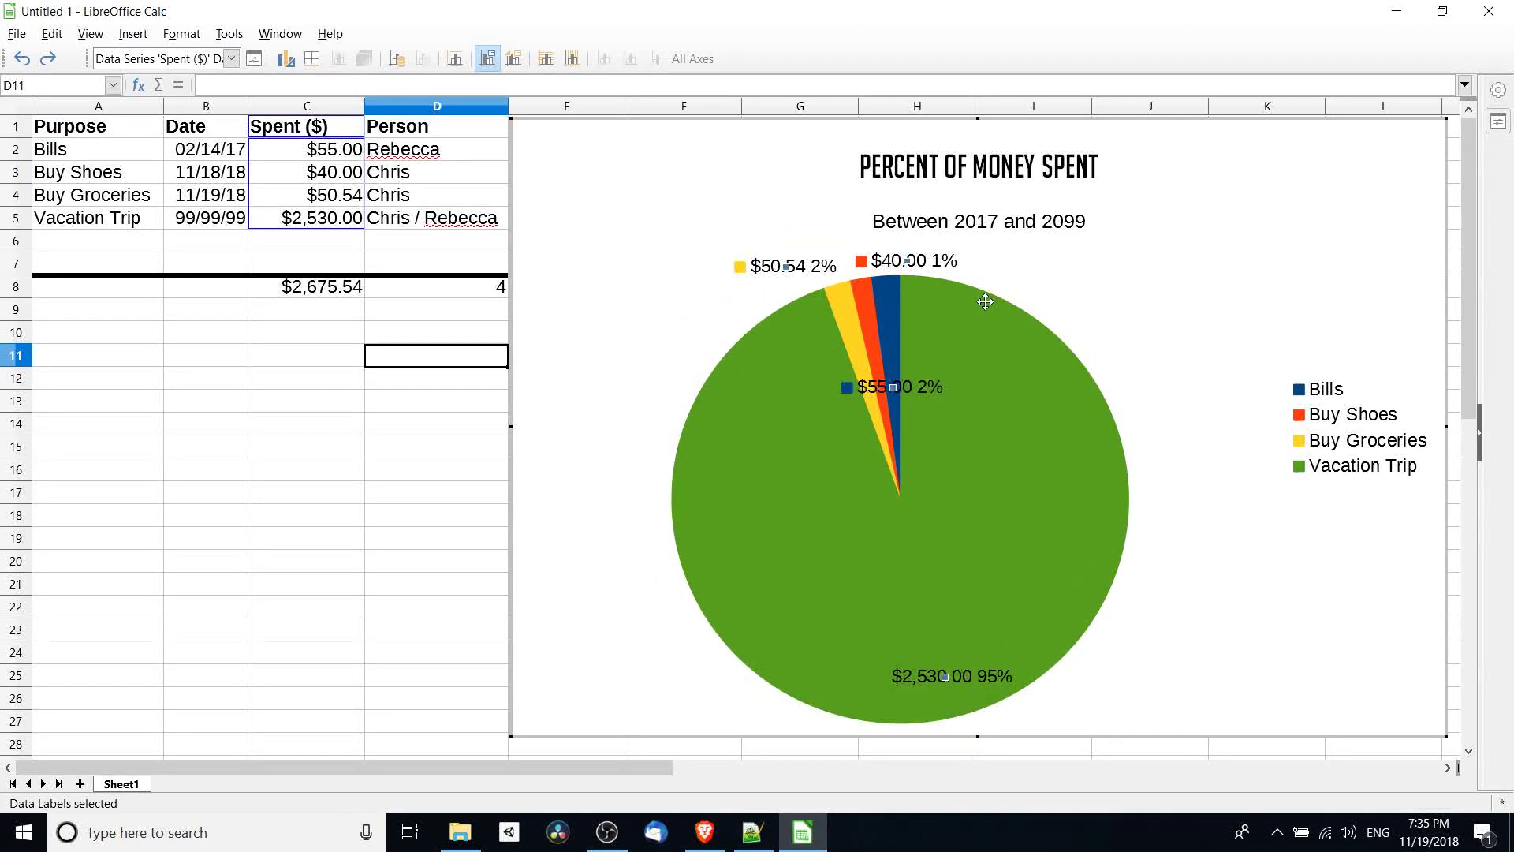
pyautogui.click(1022, 319)
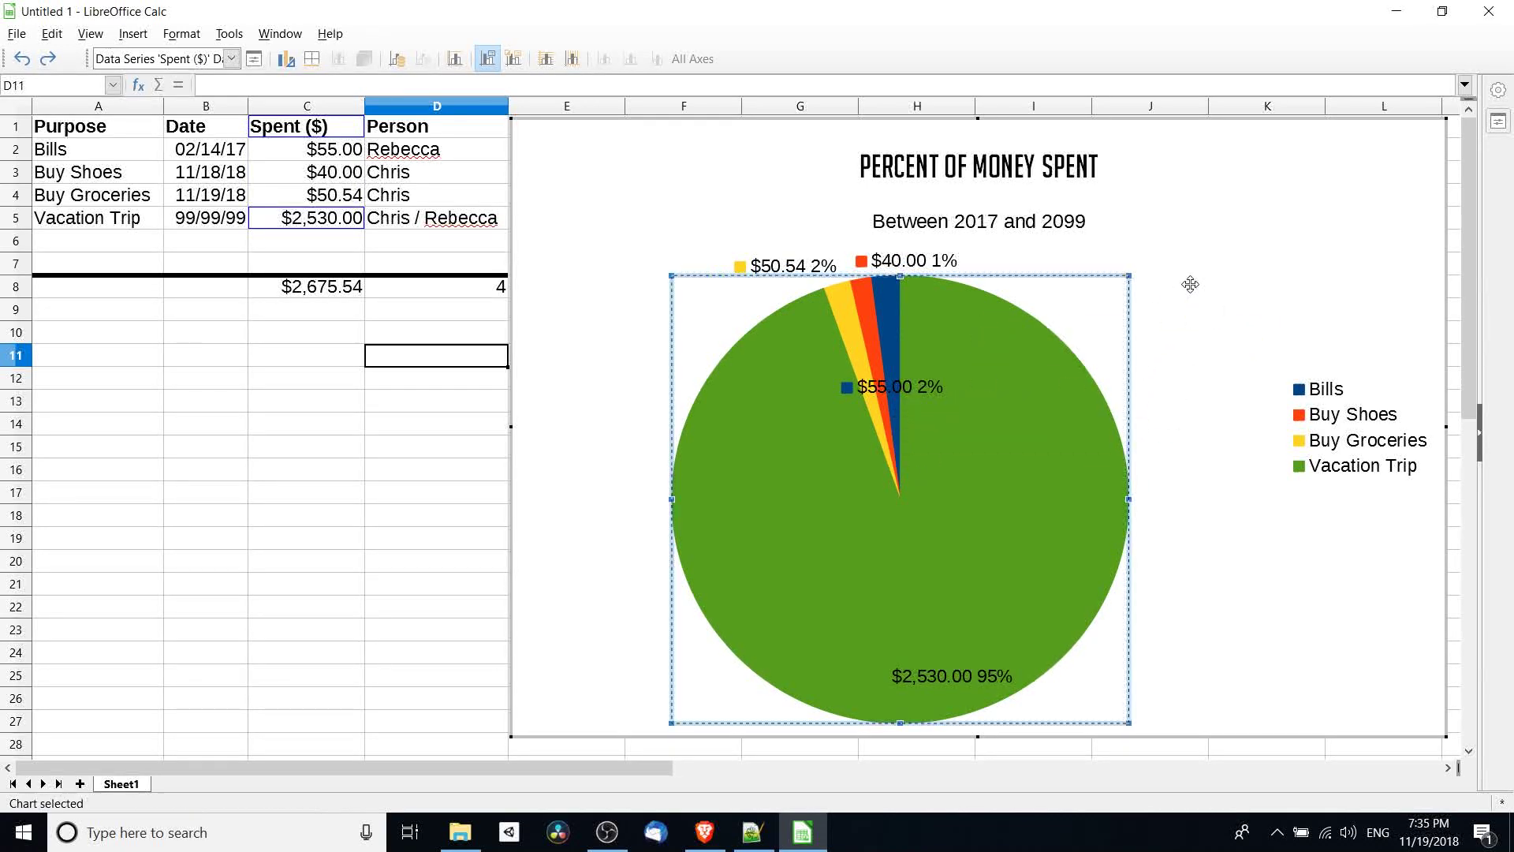
# Try moving the legend higher beside the pie, and undo the move.
pyautogui.click(1338, 380)
pyautogui.moveTo(1338, 380); pyautogui.dragTo(1240, 274)
pyautogui.hotkey('ctrl', 'z')
# Move the chart's subtitle up closer beneath the main title, and try to save the spreadsheet.
pyautogui.click(1004, 227)
pyautogui.moveTo(1011, 211); pyautogui.dragTo(1011, 206)
pyautogui.click(1227, 278)
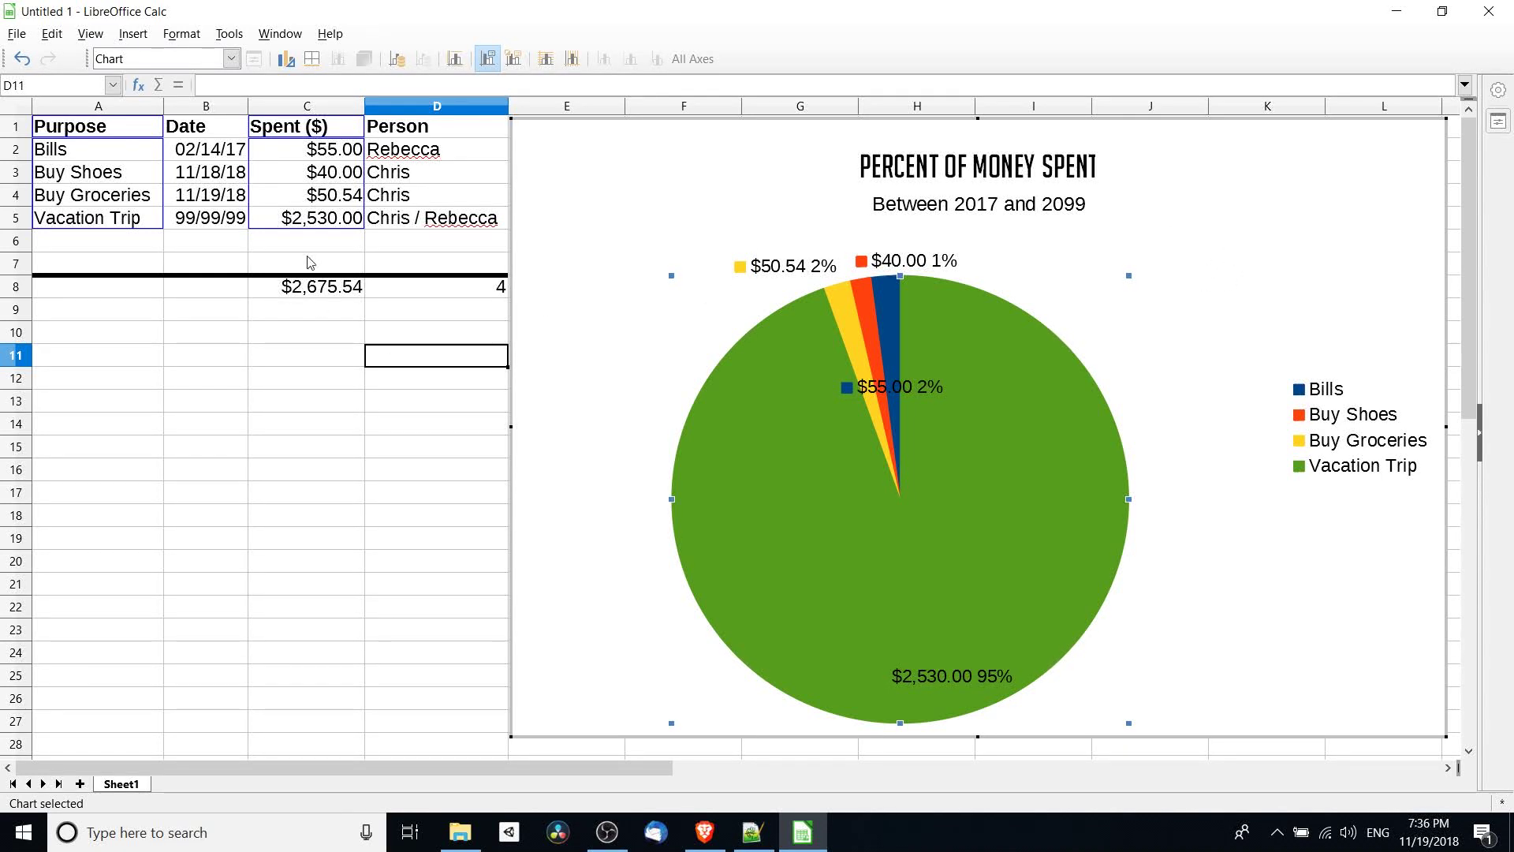
pyautogui.moveTo(860, 295)
pyautogui.hotkey('ctrl', 's')
# Start a new expense in row 6 by entering 300 in C6 and copying "Bills" from A2 into A6.
pyautogui.click(315, 246)
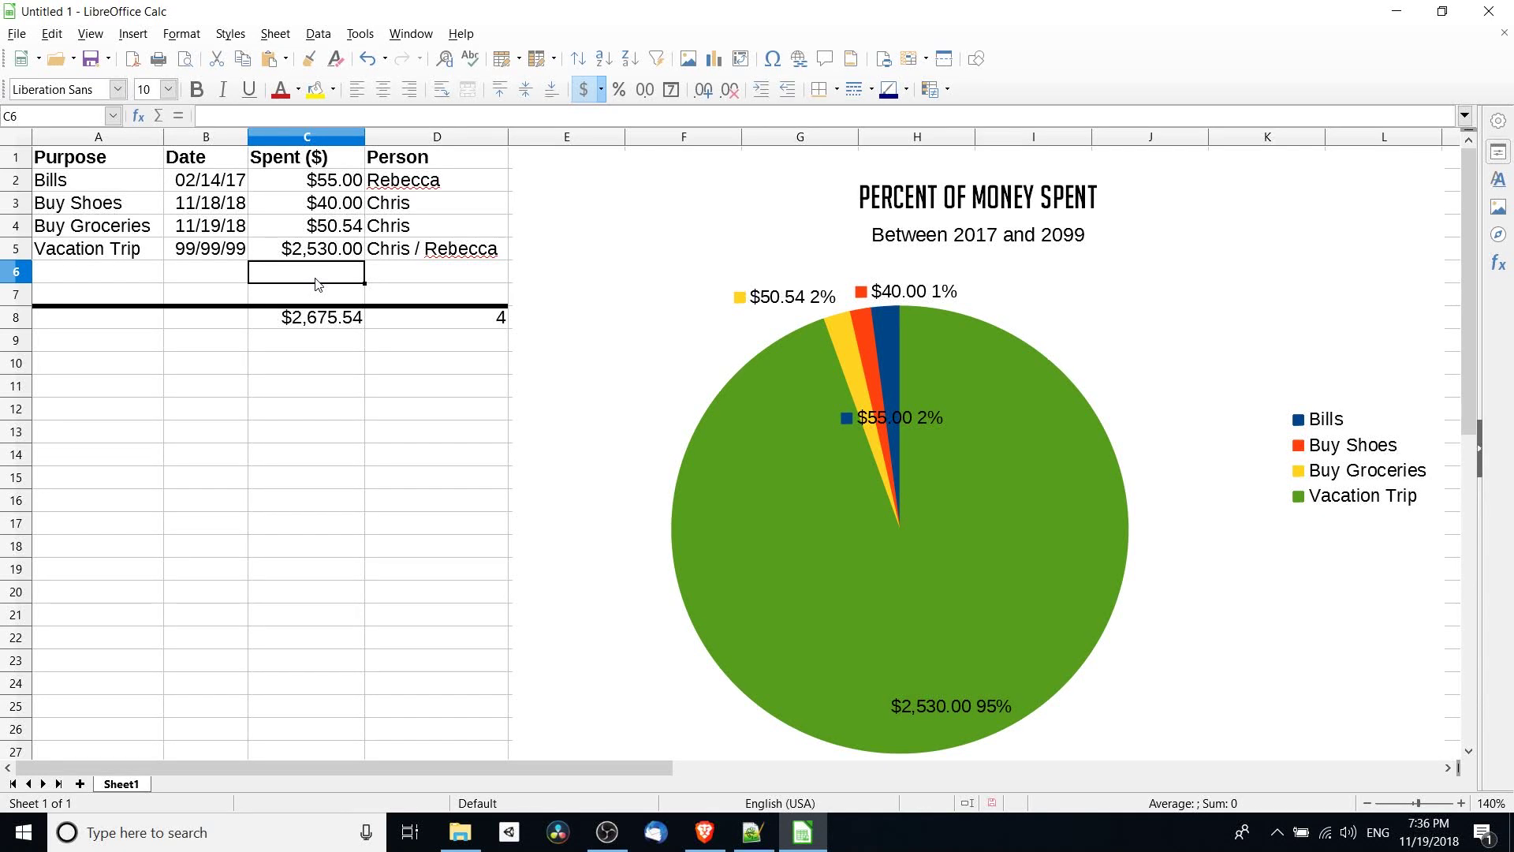
pyautogui.write('300')
pyautogui.click(144, 274)
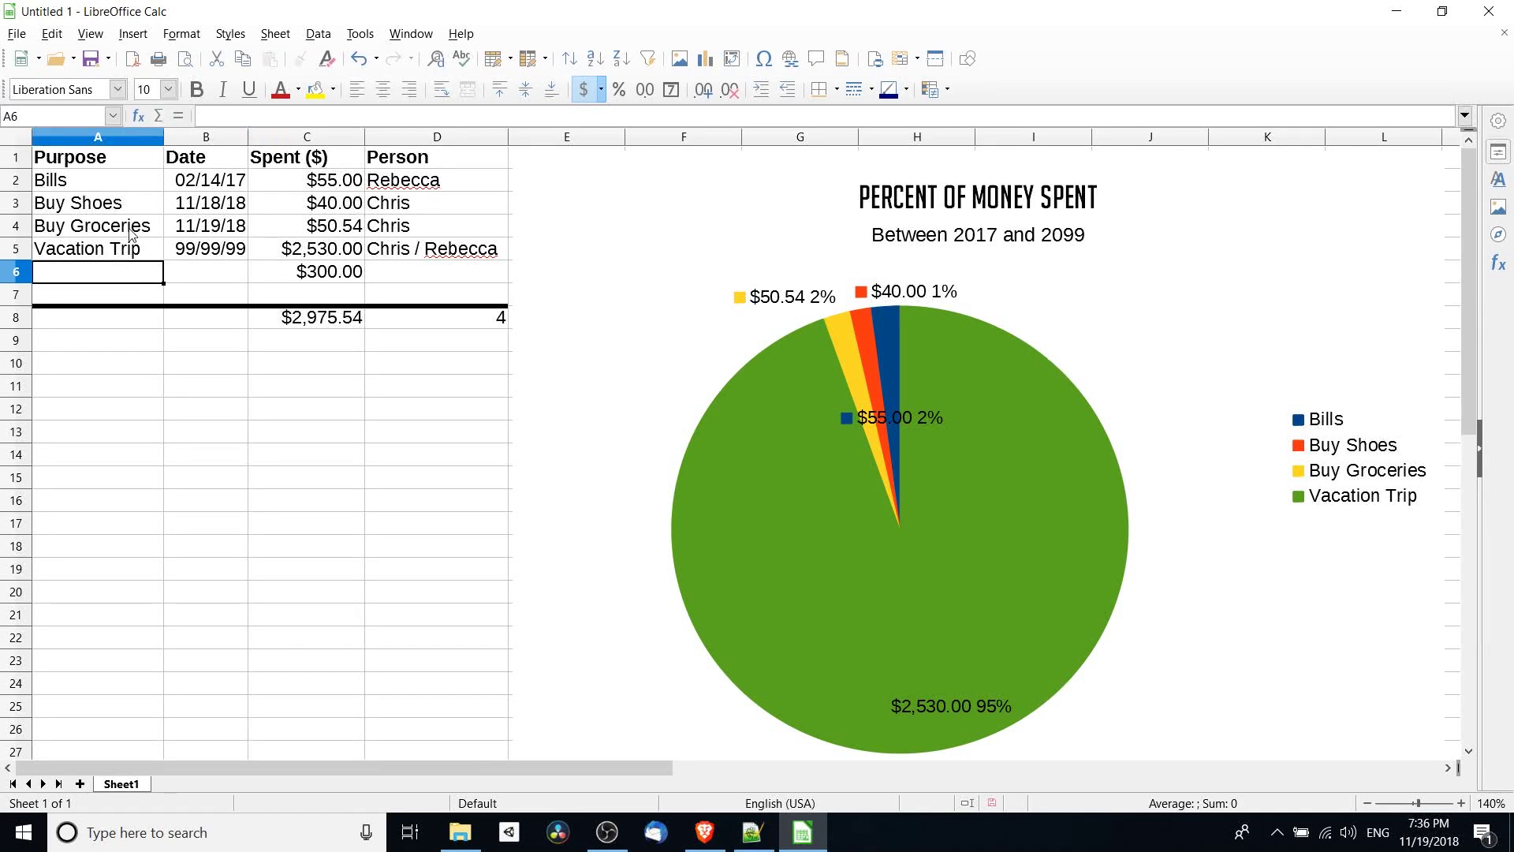
pyautogui.click(117, 186)
pyautogui.hotkey('ctrl', 'c')
pyautogui.click(128, 269)
pyautogui.hotkey('ctrl', 'v')
# Copy the date 02/14/17 from B2 into B6, and select the Person cell D6.
pyautogui.click(219, 182)
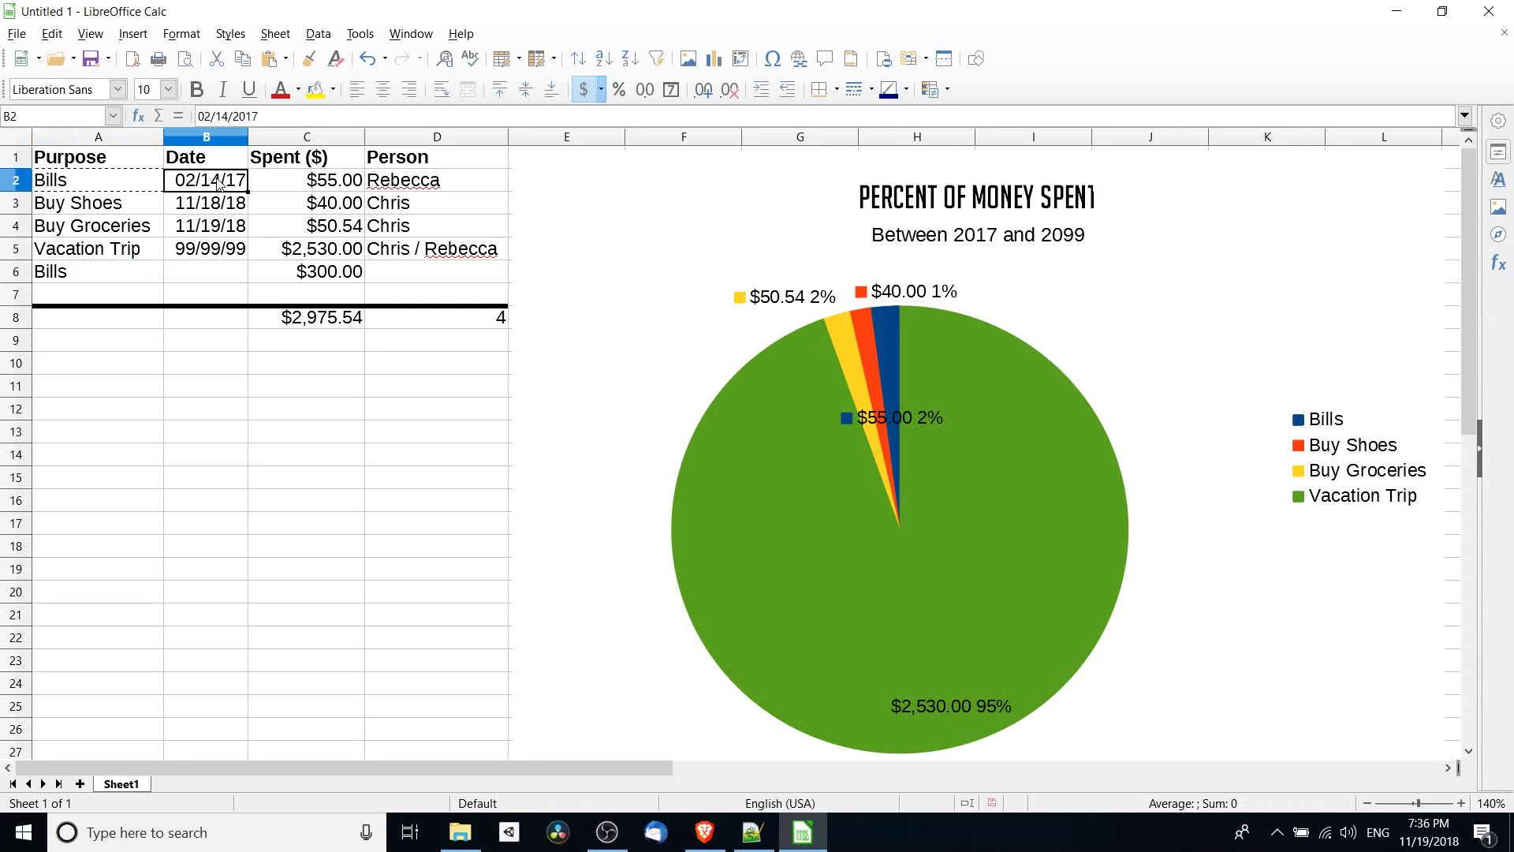
pyautogui.hotkey('ctrl', 'c')
pyautogui.click(227, 276)
pyautogui.hotkey('ctrl', 'v')
pyautogui.click(409, 277)
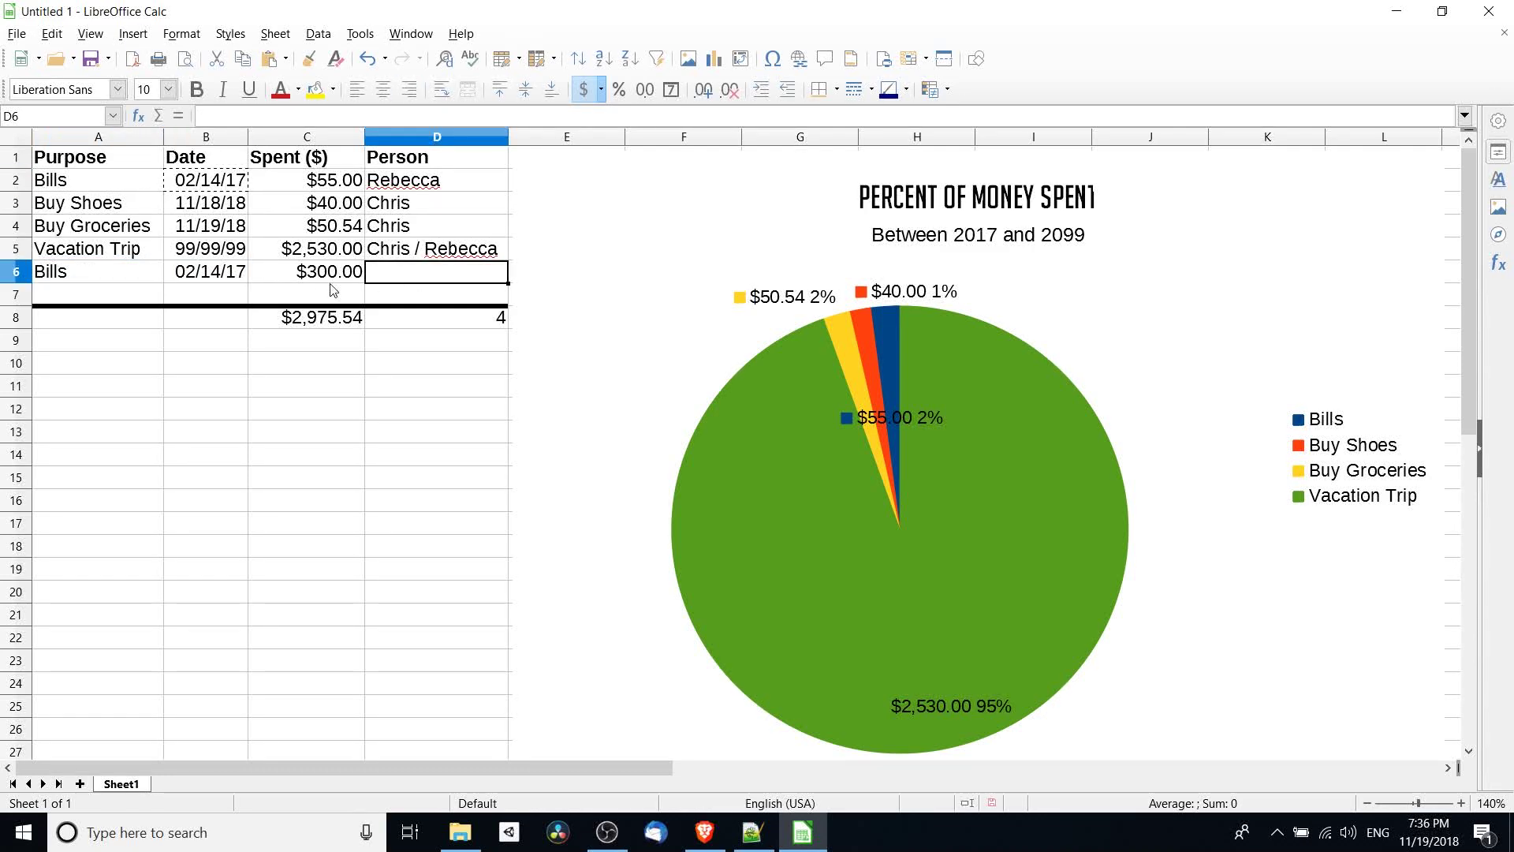
pyautogui.click(336, 319)
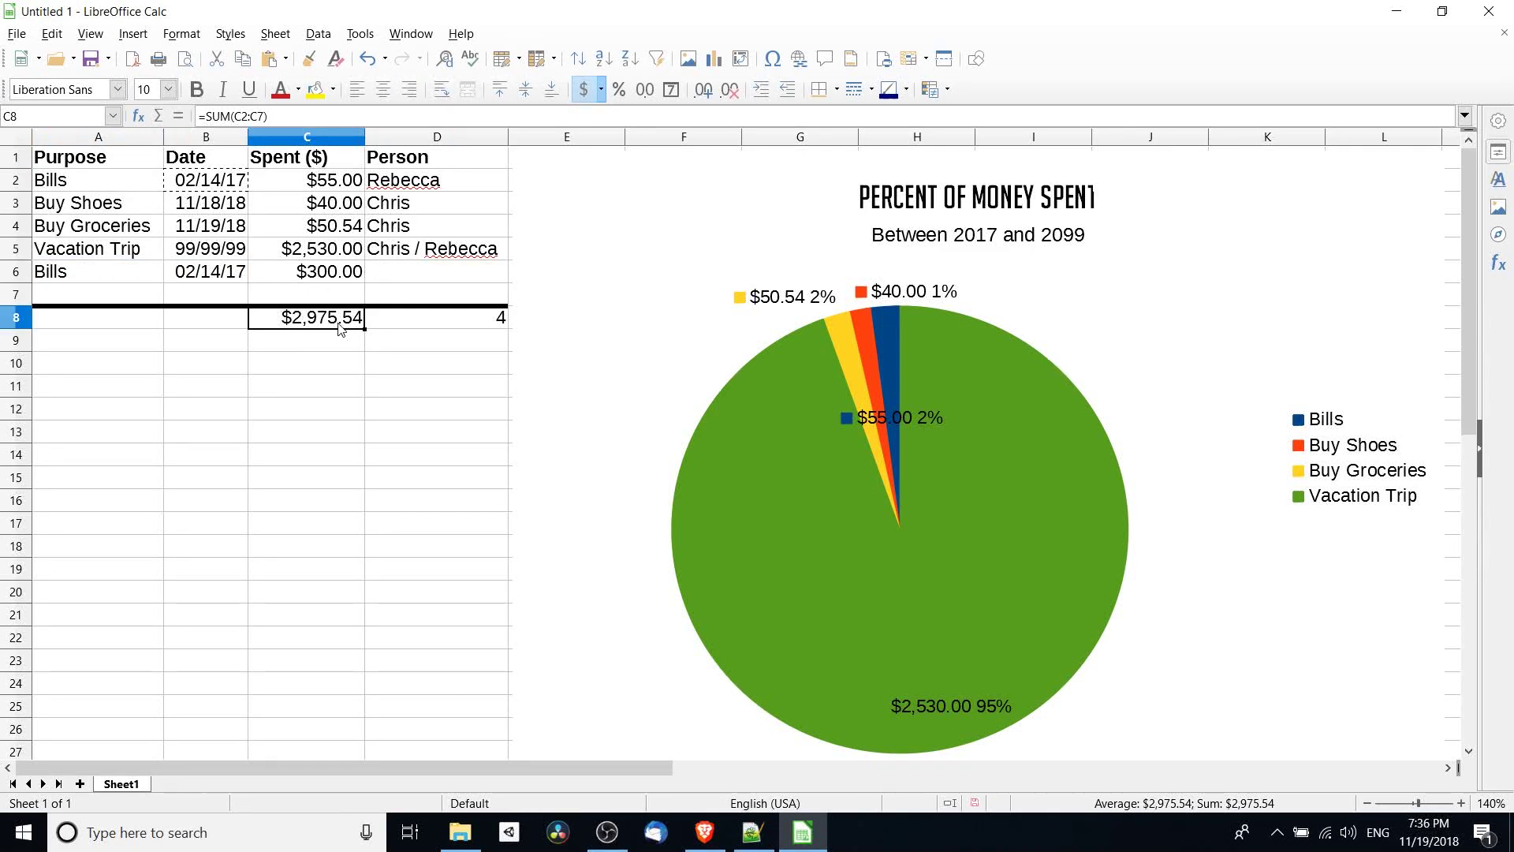
pyautogui.tripleClick(341, 328)
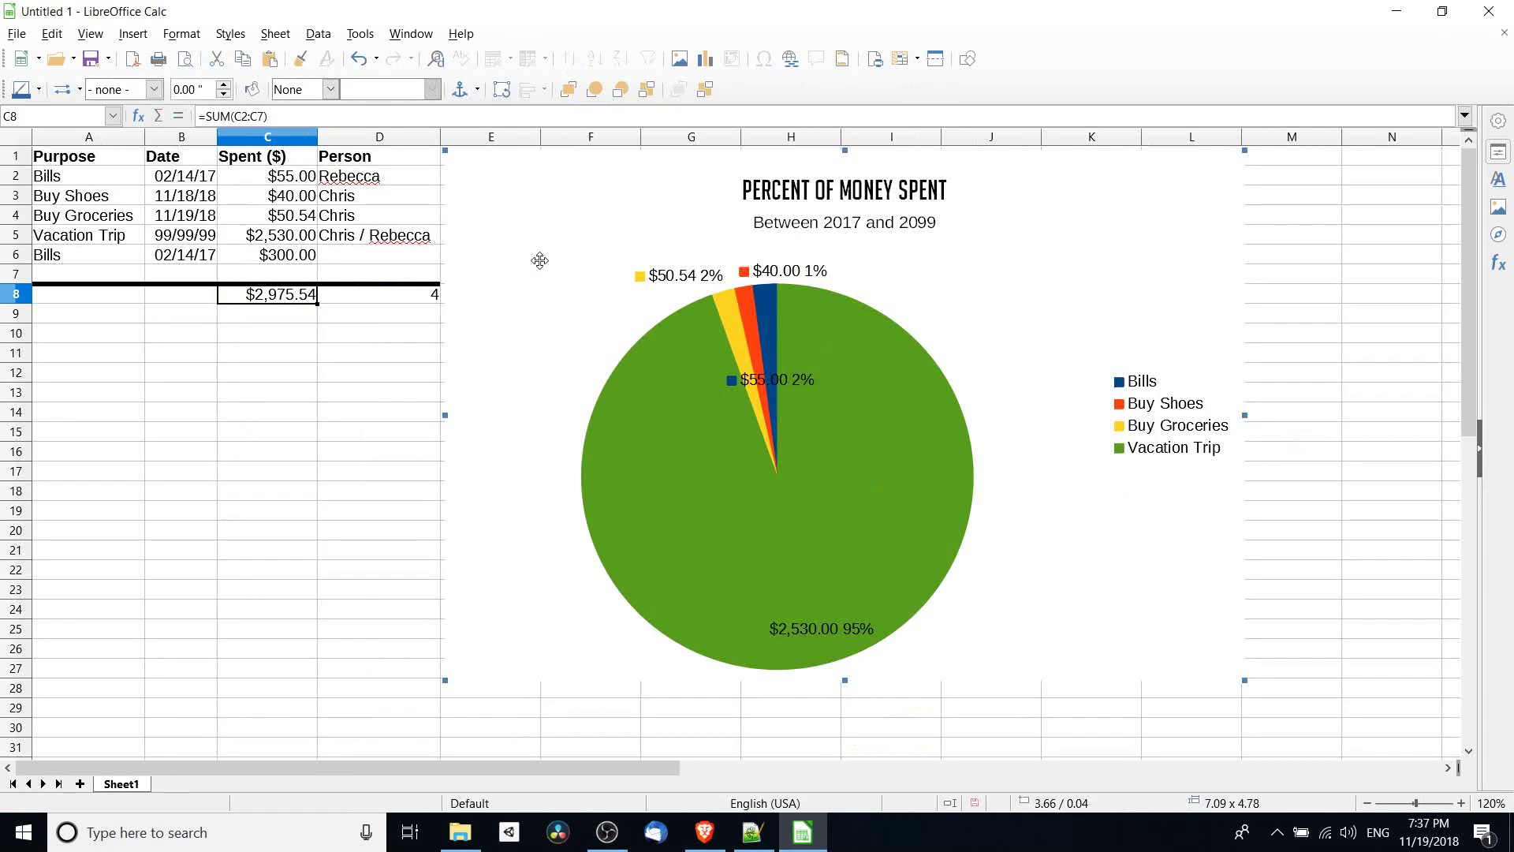
pyautogui.click(363, 426)
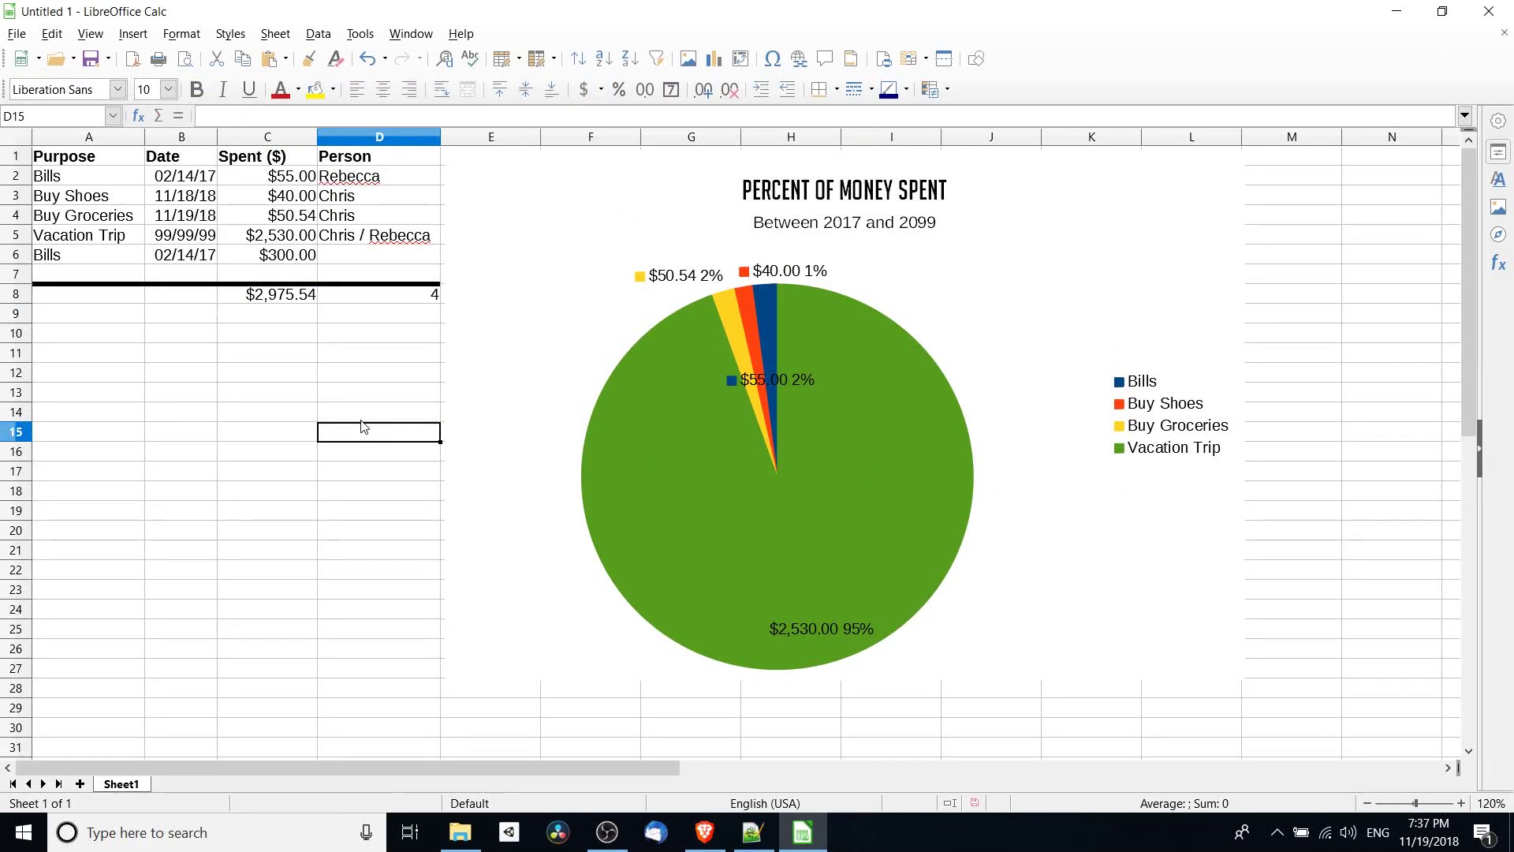
# Put the pie chart into edit mode and open its data range settings.
pyautogui.click(794, 319)
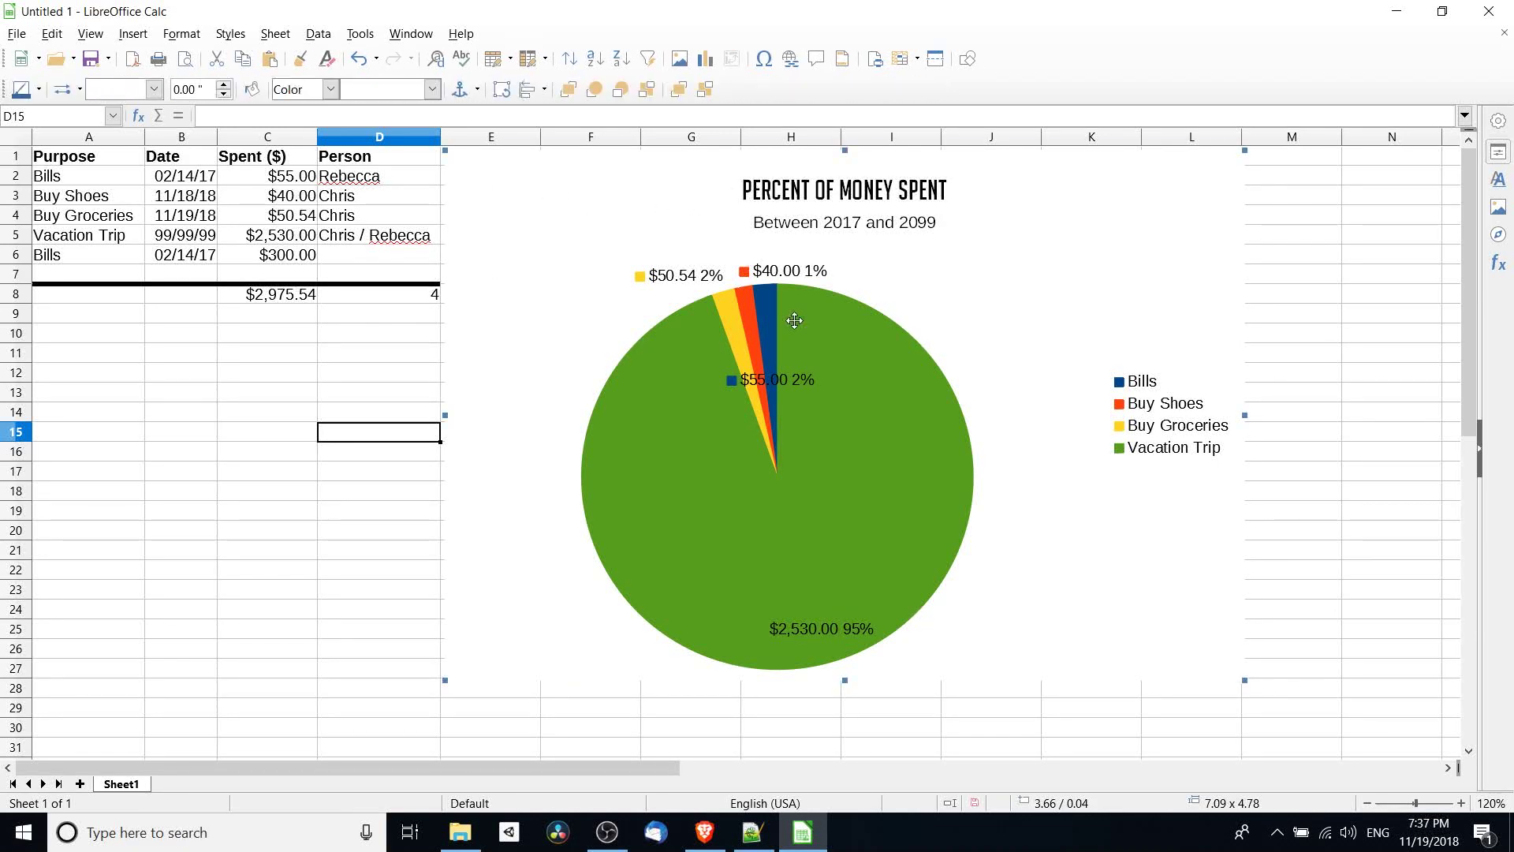
pyautogui.doubleClick(843, 284)
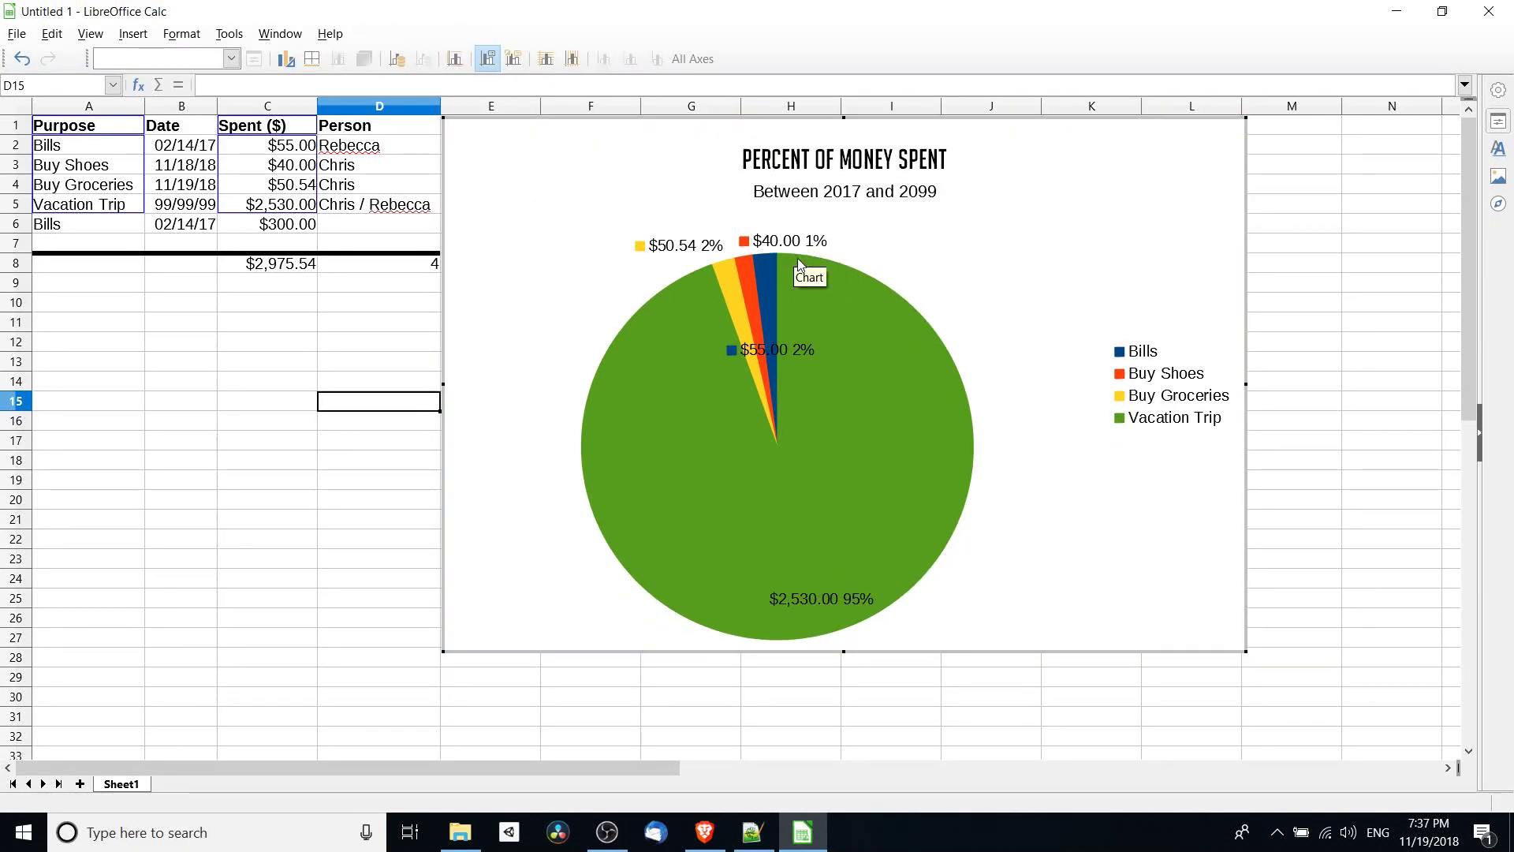
pyautogui.click(840, 280)
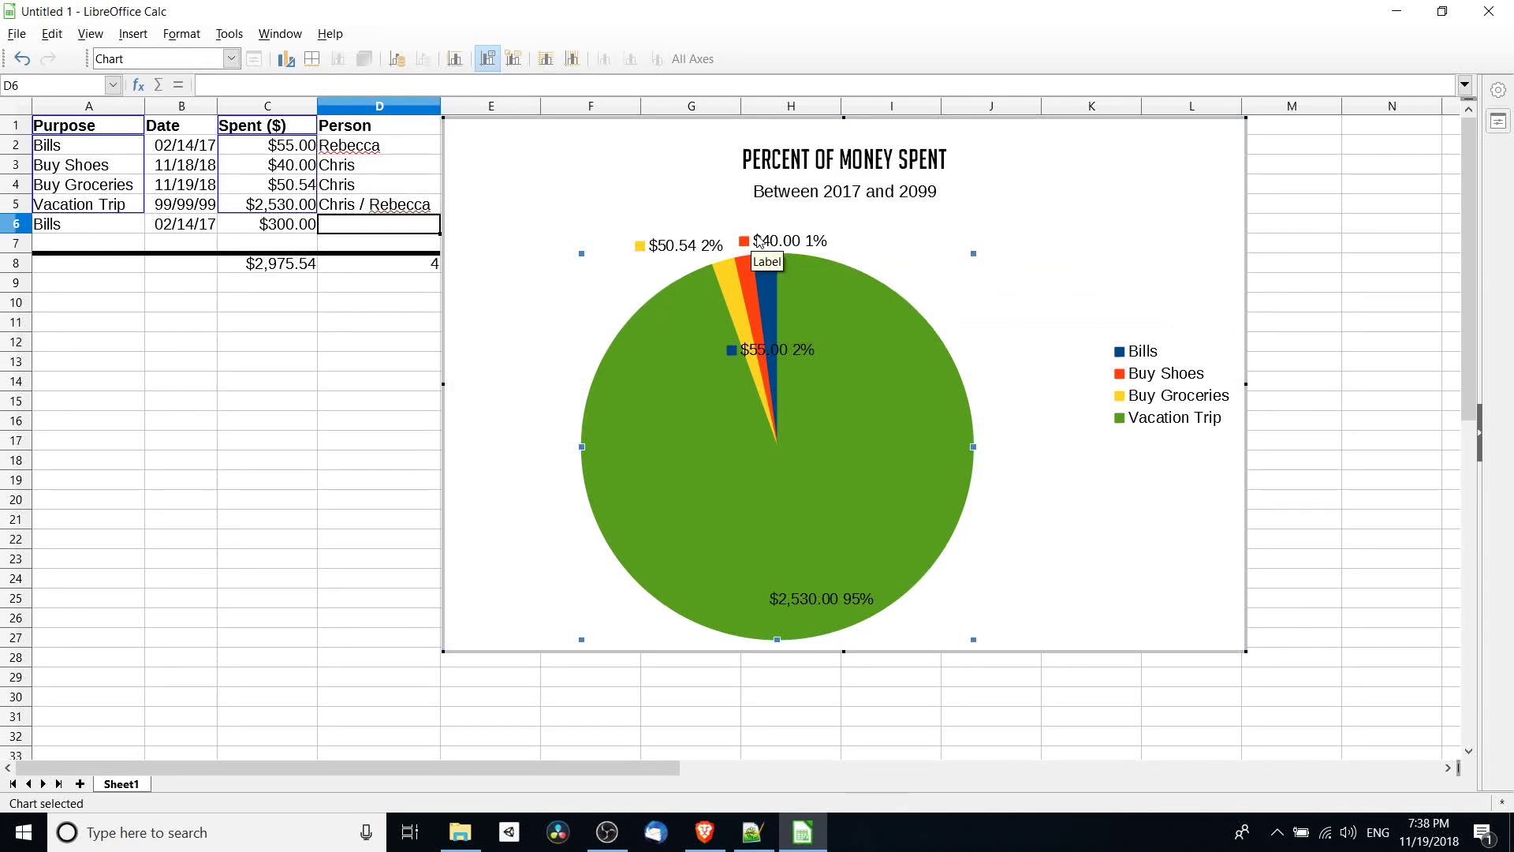
pyautogui.rightClick(876, 273)
pyautogui.click(945, 436)
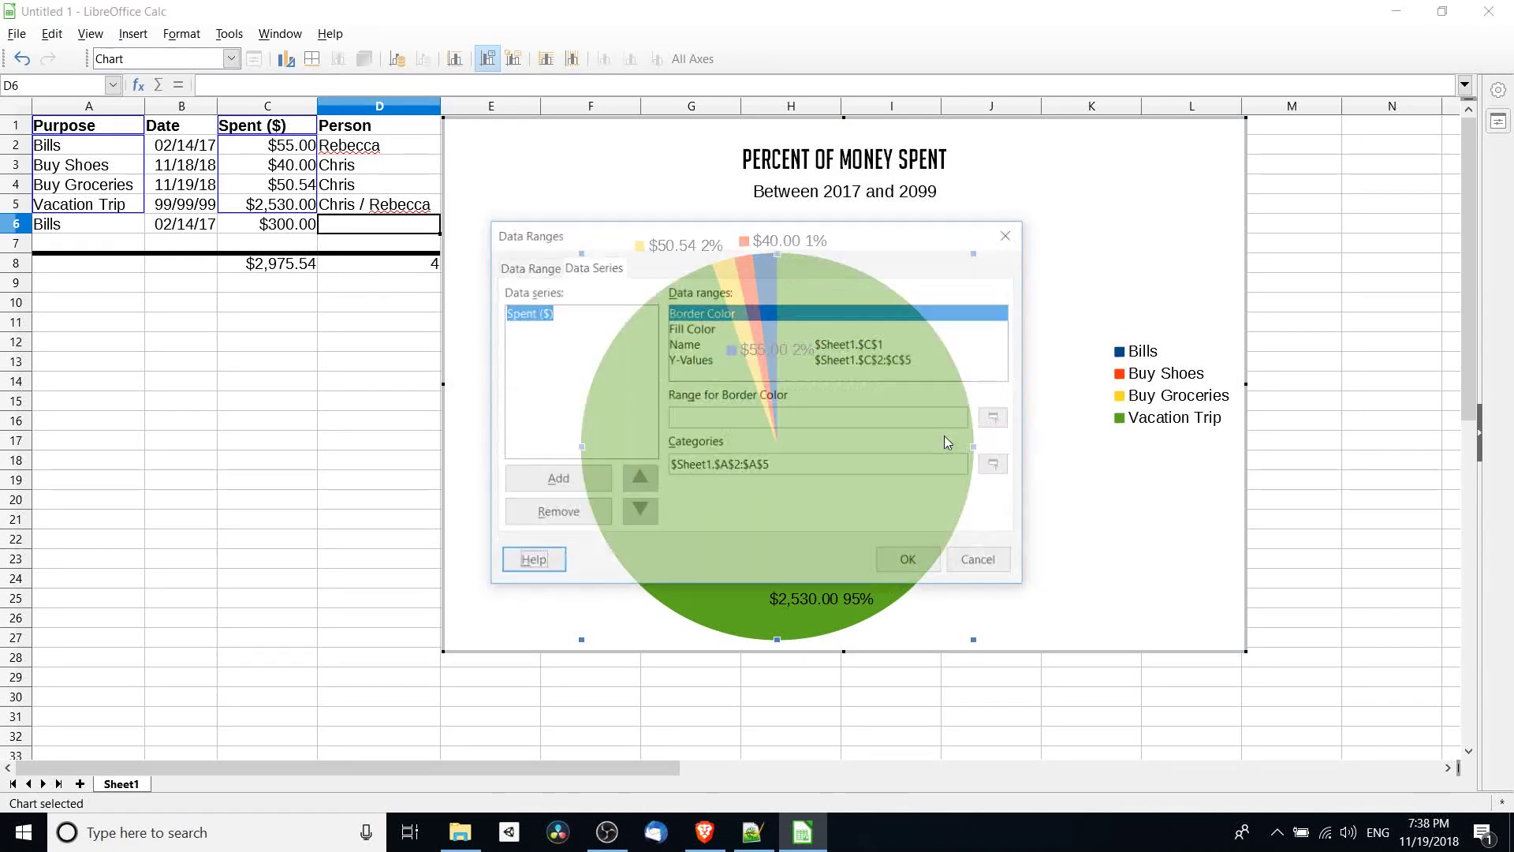
pyautogui.click(517, 268)
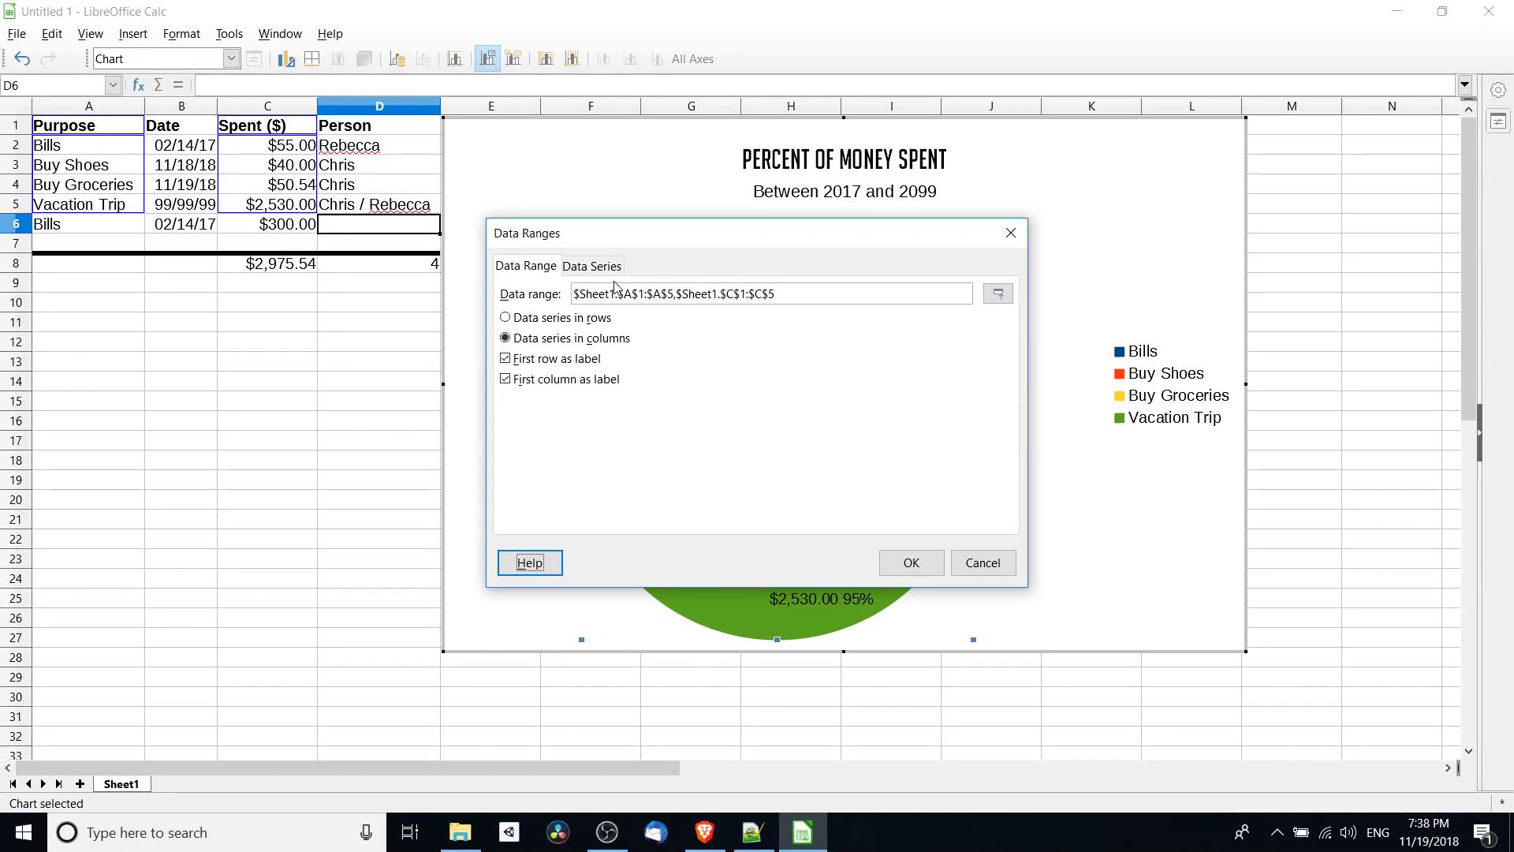
# Extend the pie chart's data range through row 6, to $A$1:$A$6 and $C$1:$C$6, check the data series, and apply the change.
pyautogui.click(669, 293)
pyautogui.doubleClick(670, 293)
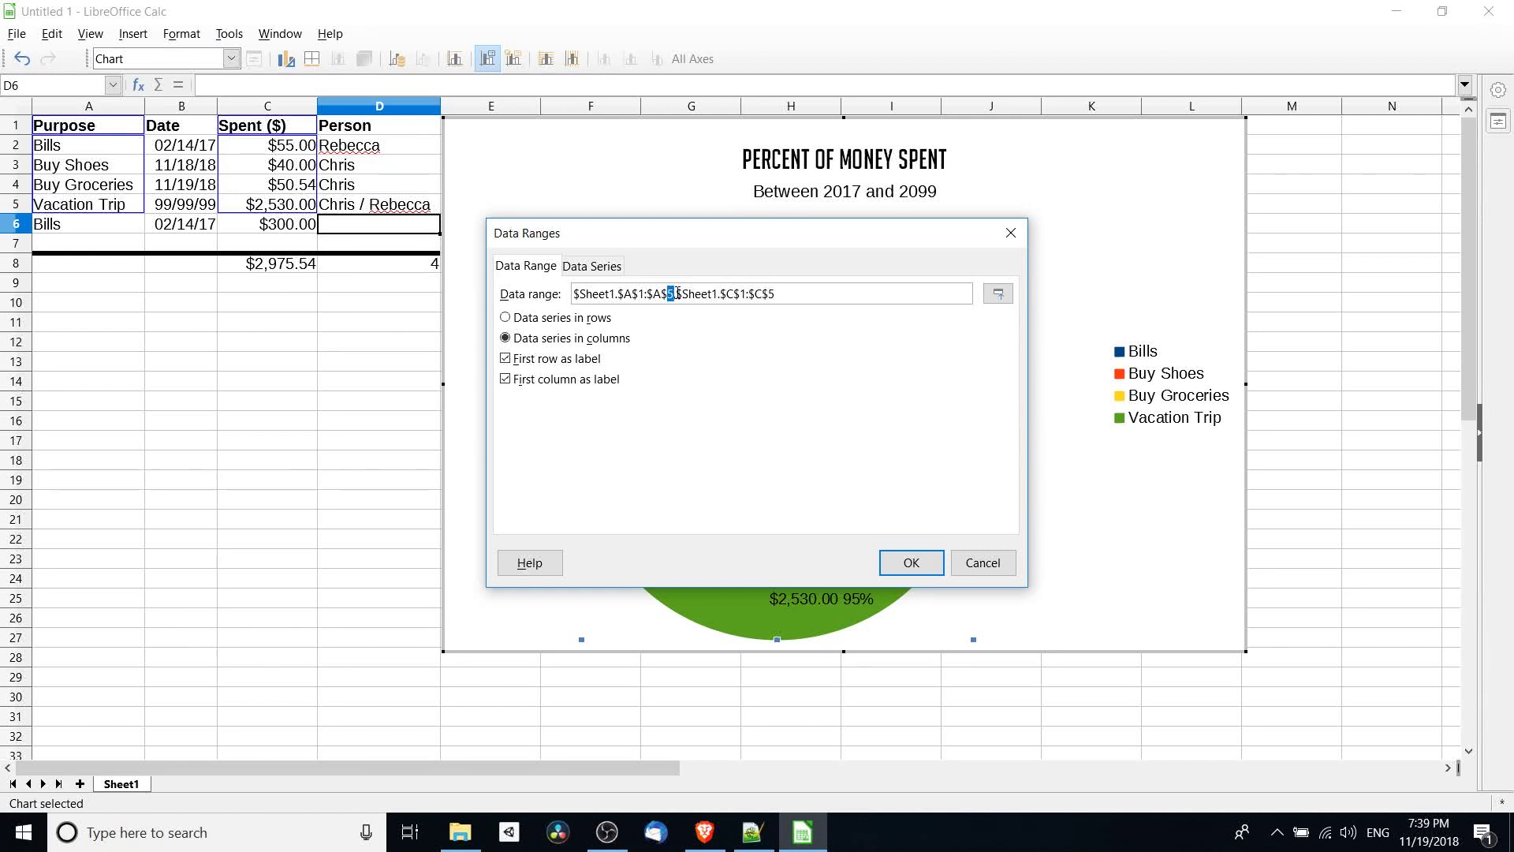
pyautogui.write('6')
pyautogui.click(781, 293)
pyautogui.press('BackSpace')
pyautogui.write('6')
pyautogui.click(592, 265)
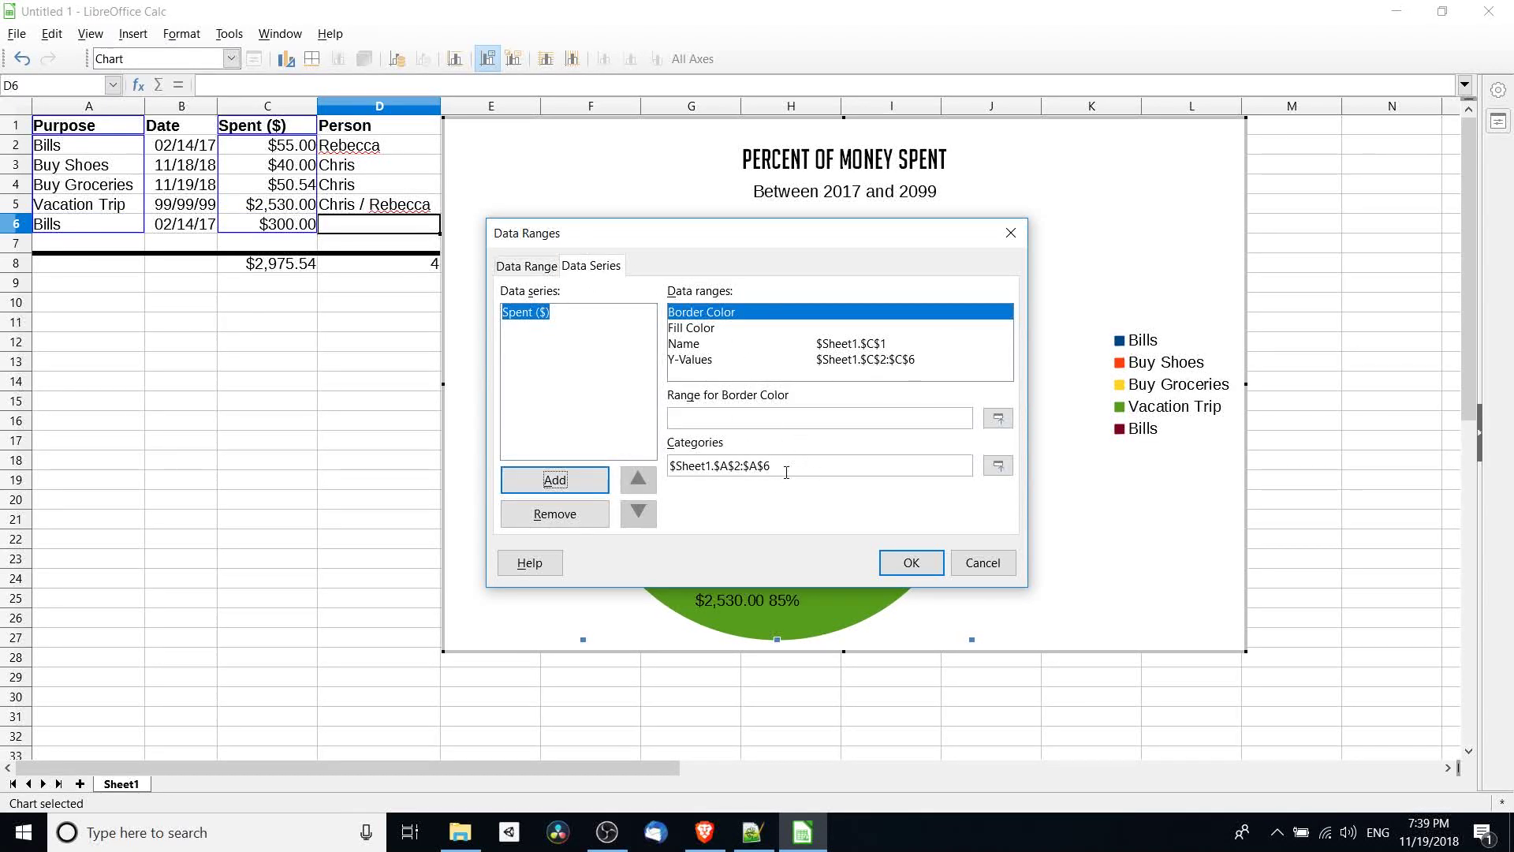
pyautogui.moveTo(788, 240); pyautogui.dragTo(611, 263)
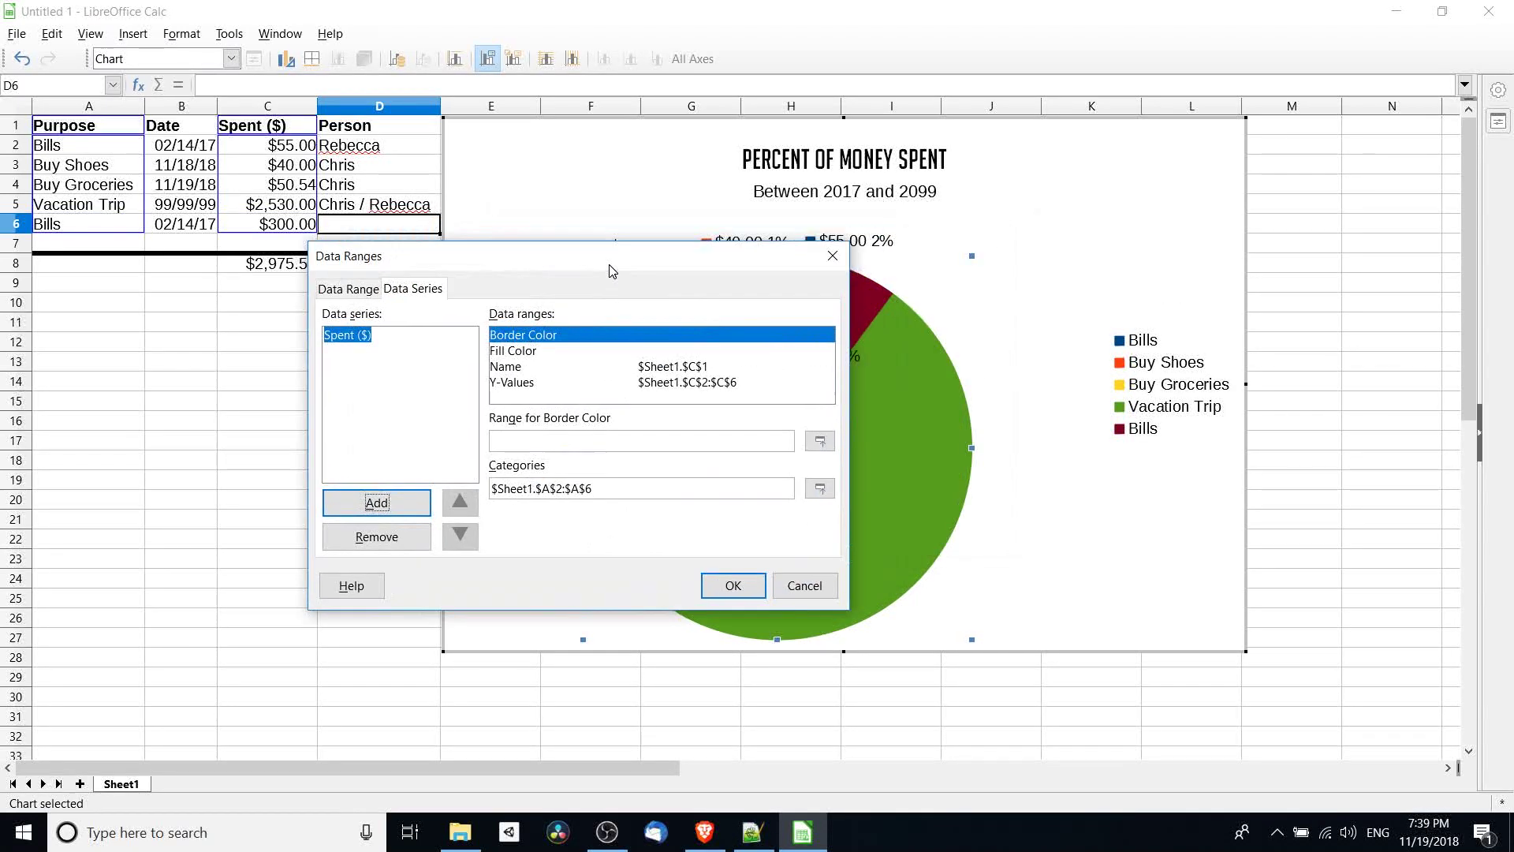
pyautogui.click(373, 289)
pyautogui.click(733, 585)
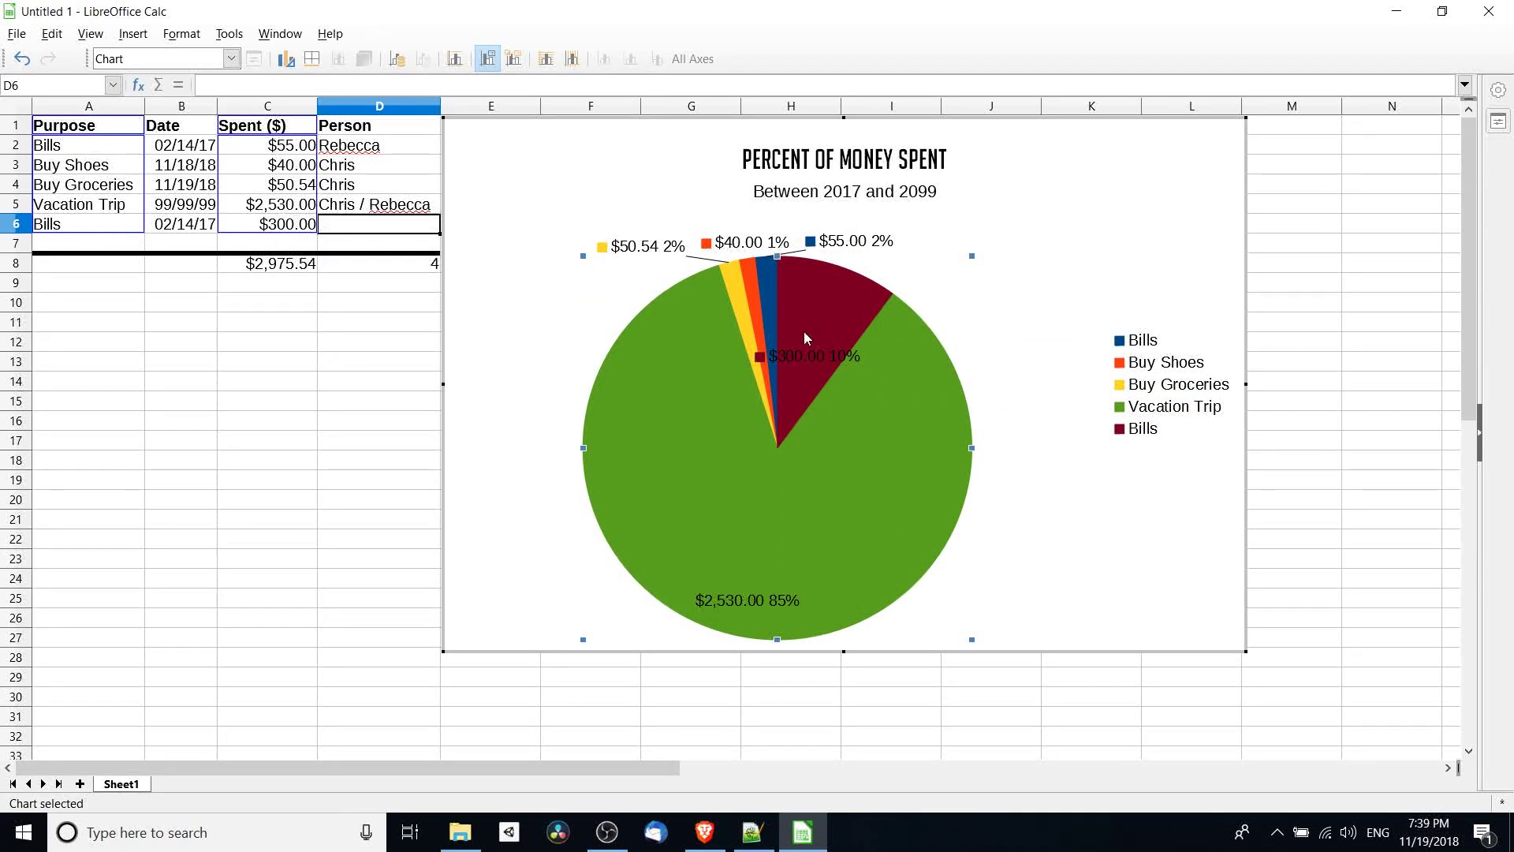
pyautogui.moveTo(846, 335)
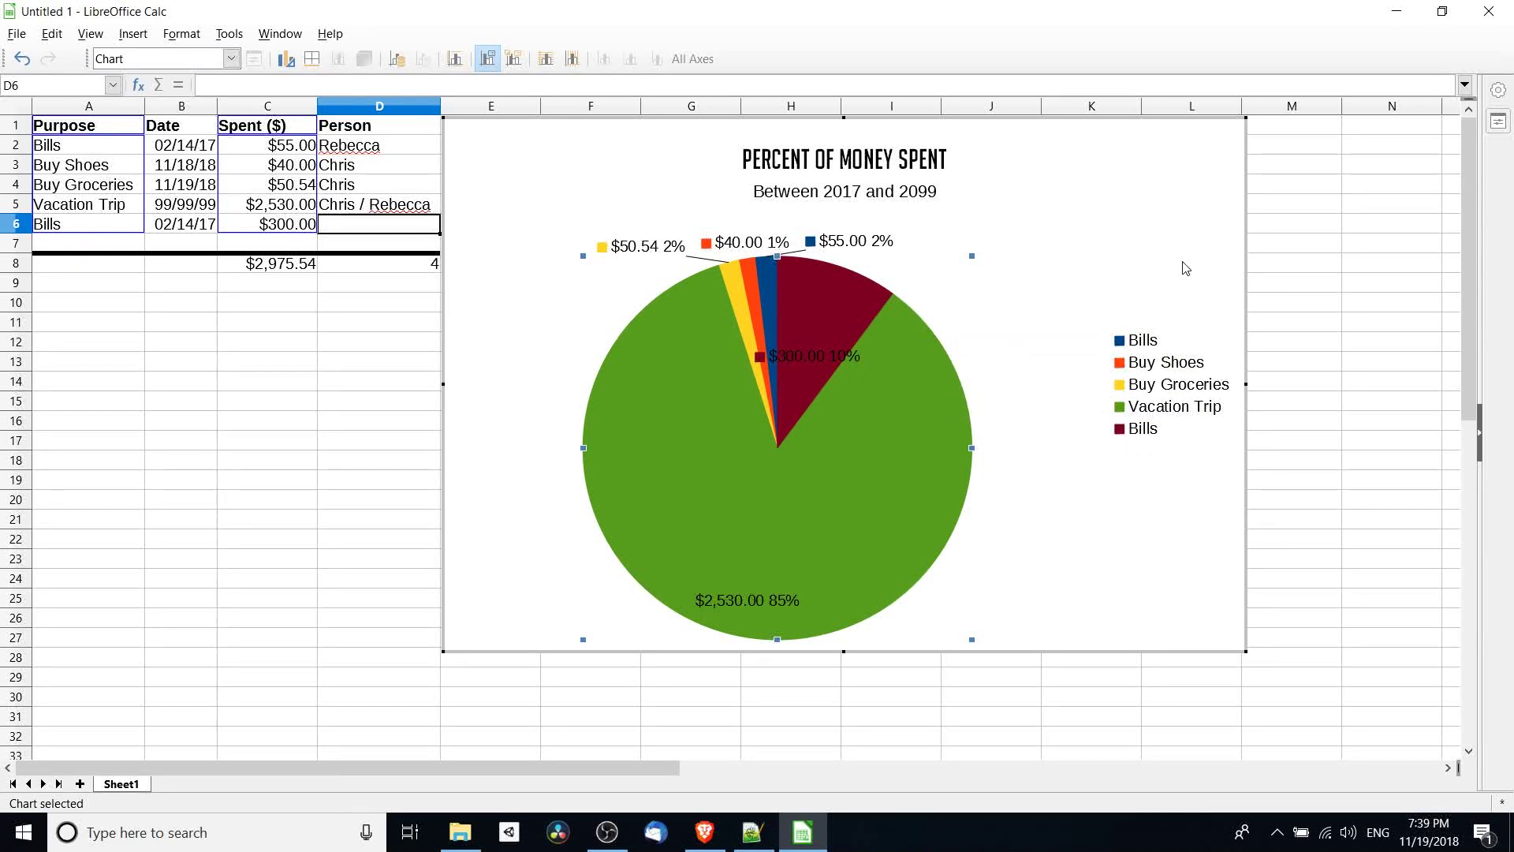